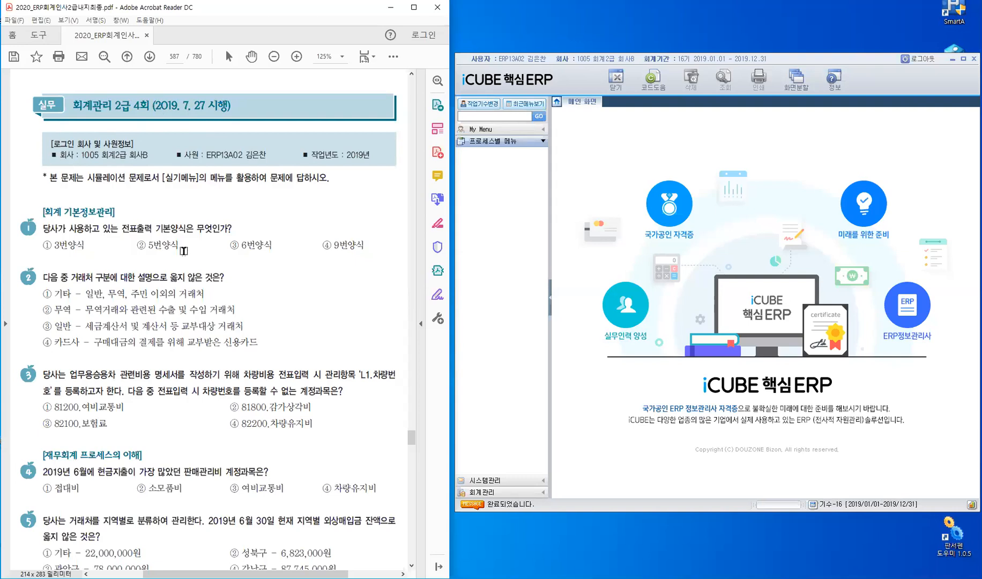
# Step: Highlight the phrase 전표출력 기본양식 in question 1 of the exam PDF
pyautogui.doubleClick(155, 231)
pyautogui.moveTo(168, 230); pyautogui.dragTo(181, 231)
pyautogui.press('u')
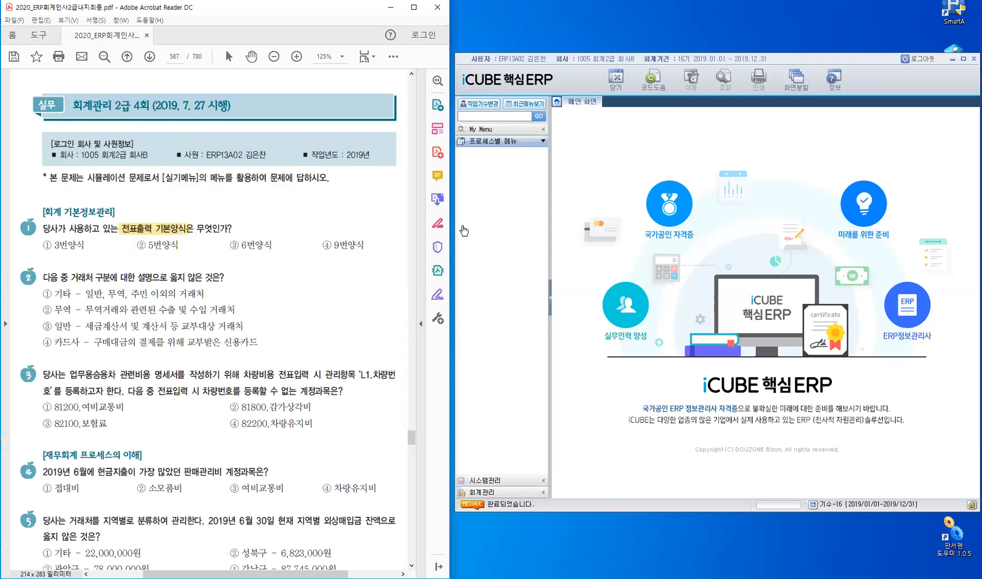
# Step: Look up 전표출력기본양식 among the 2. 회계 items of 시스템환경설정 in iCUBE, and highlight answer ① of question 1 in the PDF
pyautogui.click(488, 481)
pyautogui.click(506, 164)
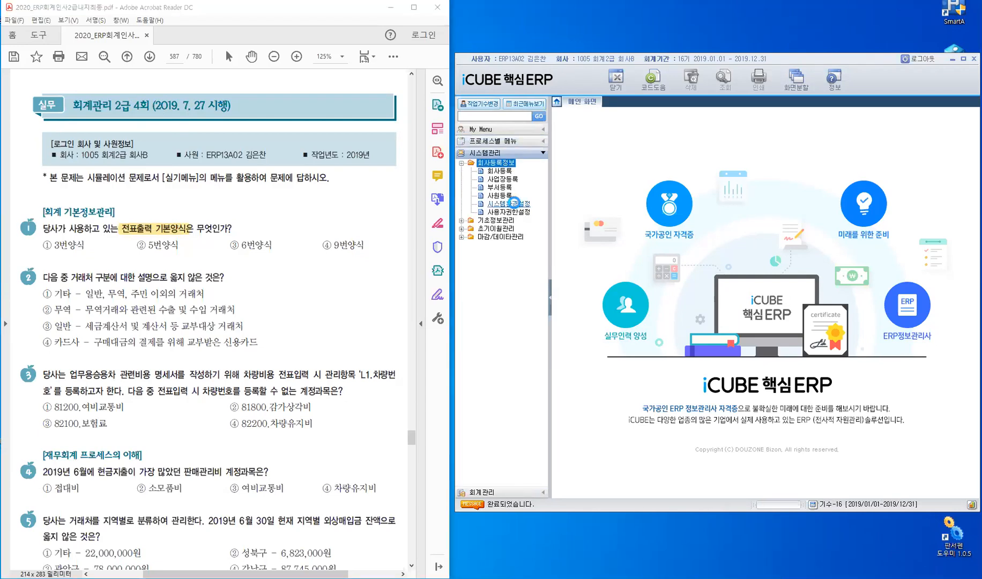
pyautogui.doubleClick(512, 204)
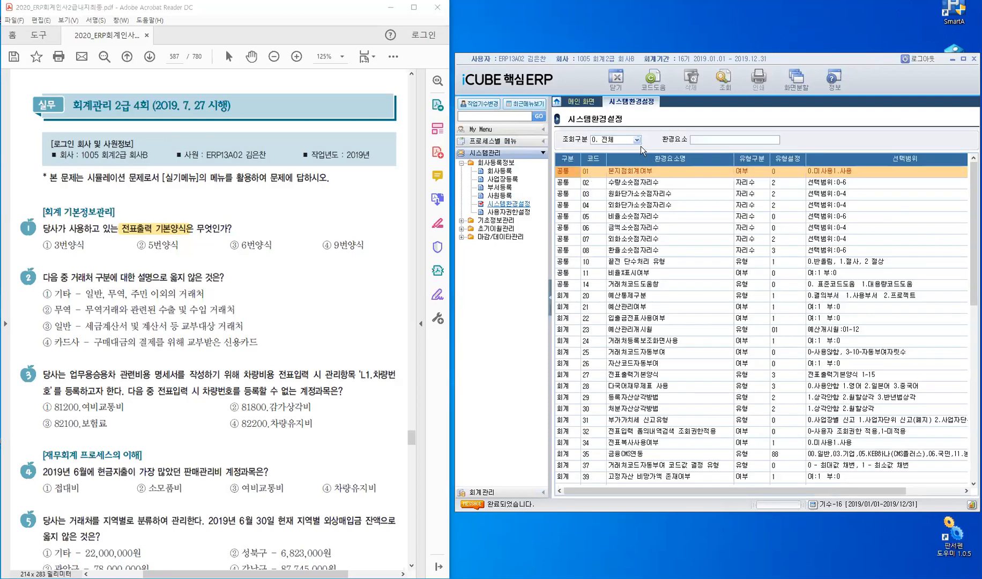
pyautogui.click(637, 140)
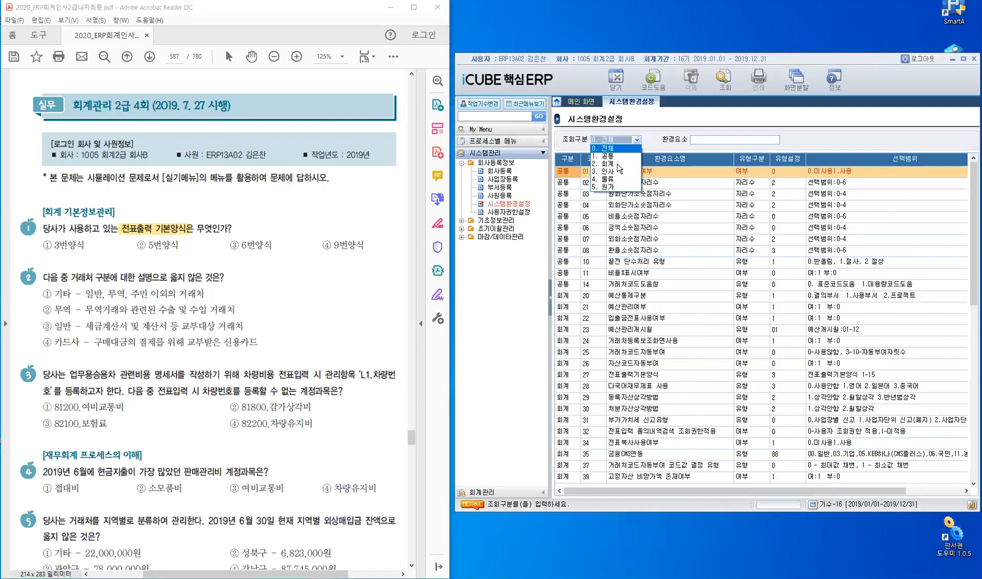
pyautogui.click(622, 164)
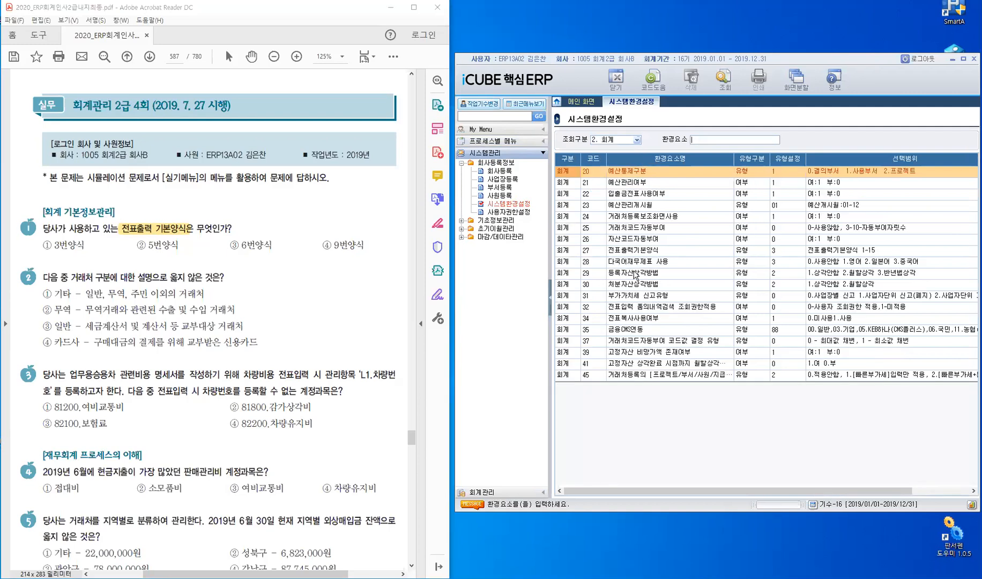
pyautogui.click(636, 252)
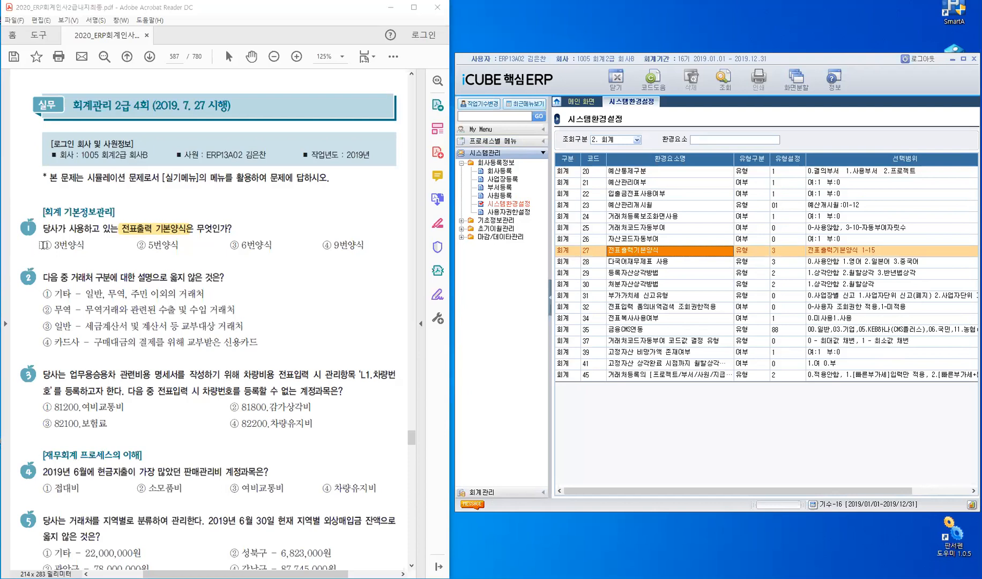
pyautogui.moveTo(43, 245); pyautogui.dragTo(52, 245)
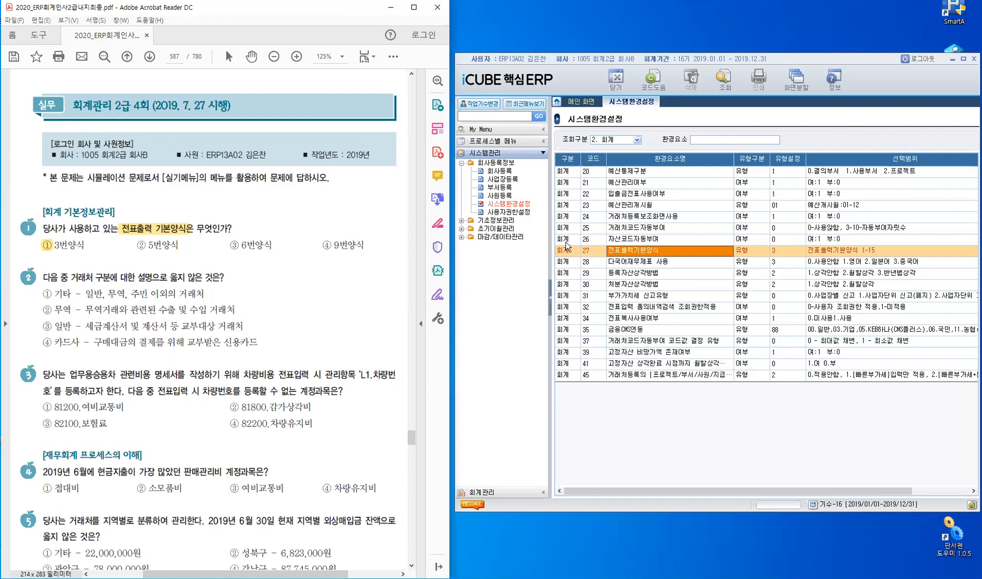
# Step: Open 일반거래처등록 under 기초정보관리 and show the 구분 choices for partner 00001
pyautogui.click(500, 221)
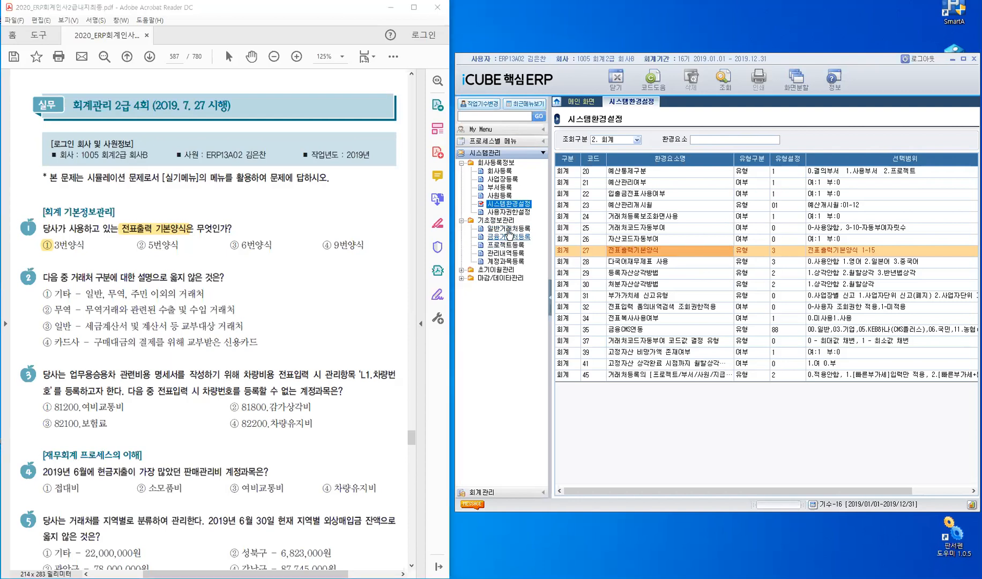
pyautogui.click(509, 228)
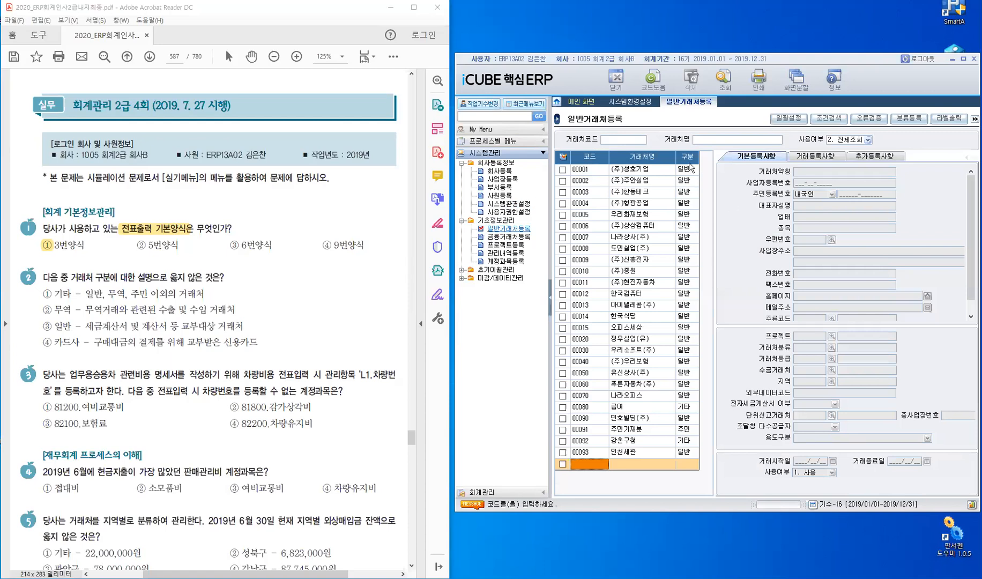
pyautogui.click(688, 170)
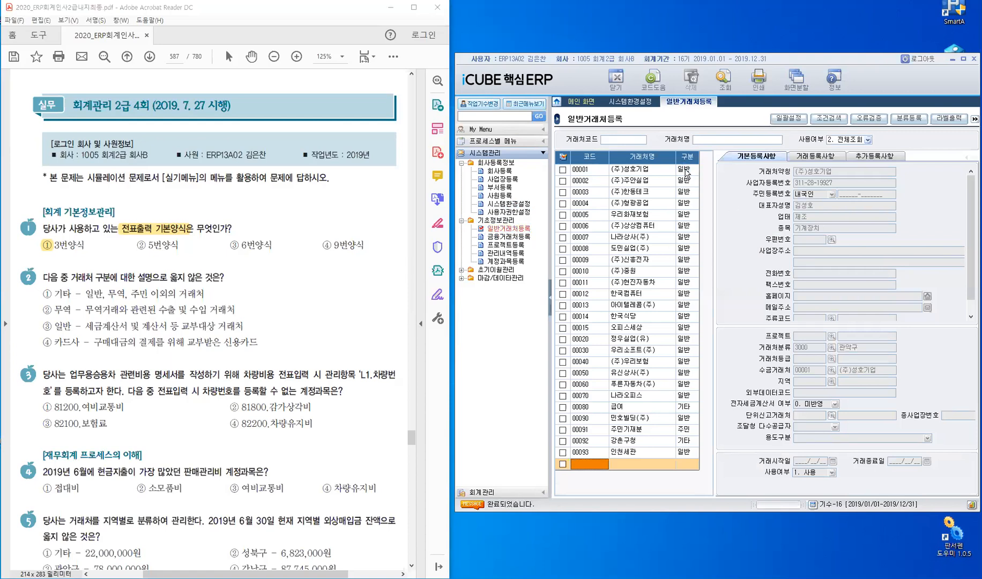
pyautogui.click(686, 170)
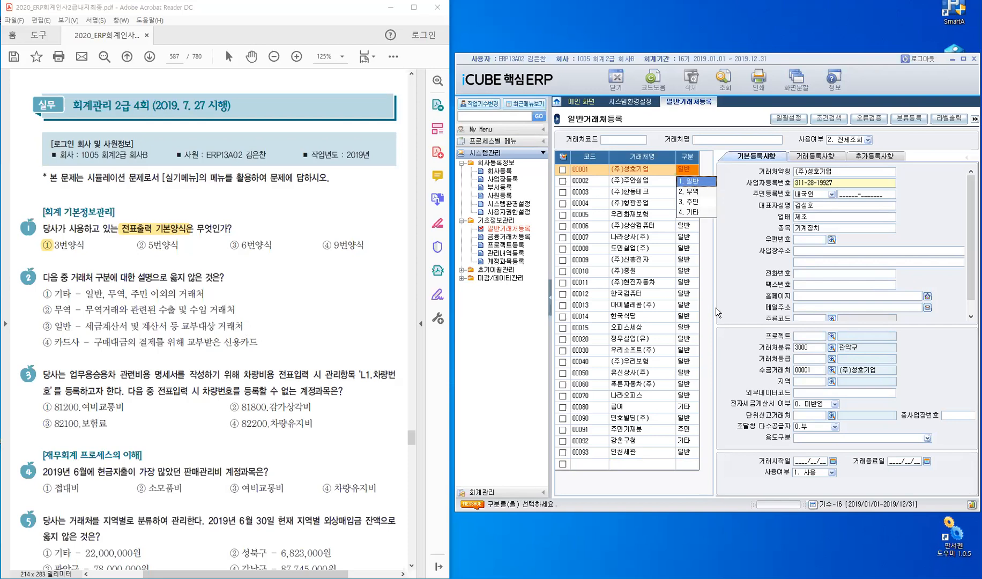
# Step: Check the 구분 choices for entry 98002 in 금융거래처등록 and highlight answer ④ of question 2 in the PDF
pyautogui.click(506, 244)
pyautogui.click(505, 242)
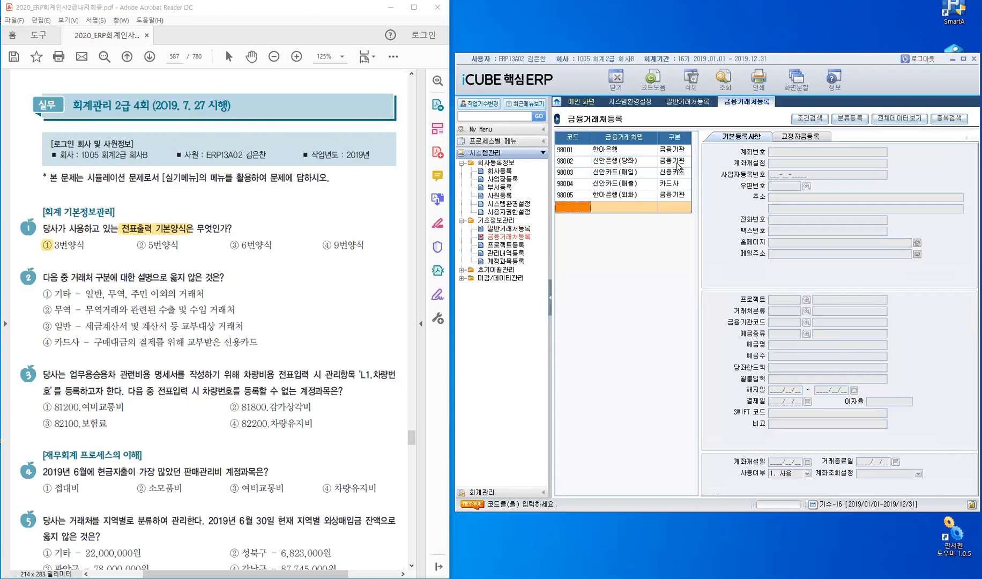
pyautogui.click(677, 163)
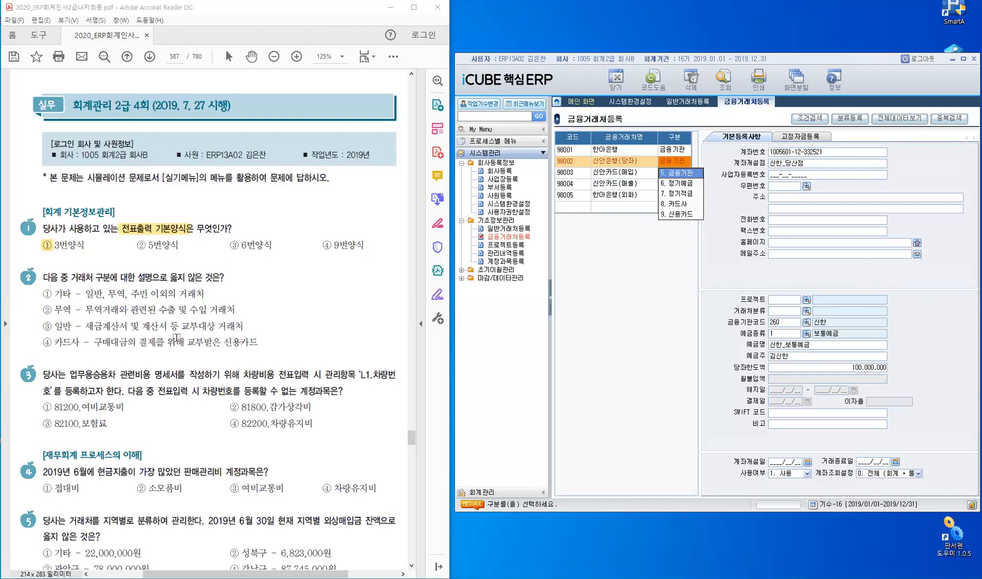
pyautogui.click(604, 271)
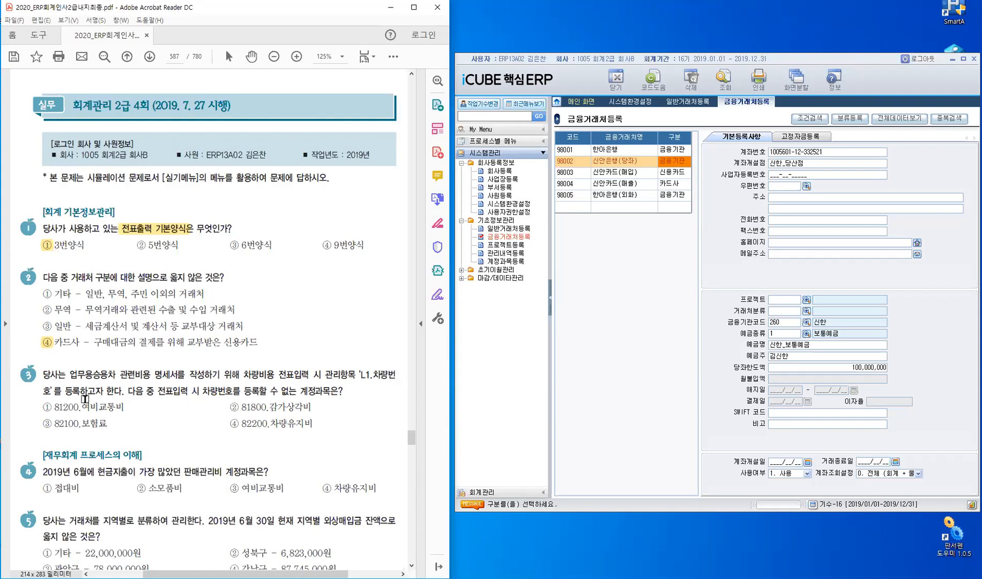
# Step: Highlight 업무용승용차 관련비용 명세서를 in question 3 and check account 81200 여비교통비 in 계정과목등록 for management item L1 차량번호
pyautogui.moveTo(71, 379); pyautogui.dragTo(145, 380)
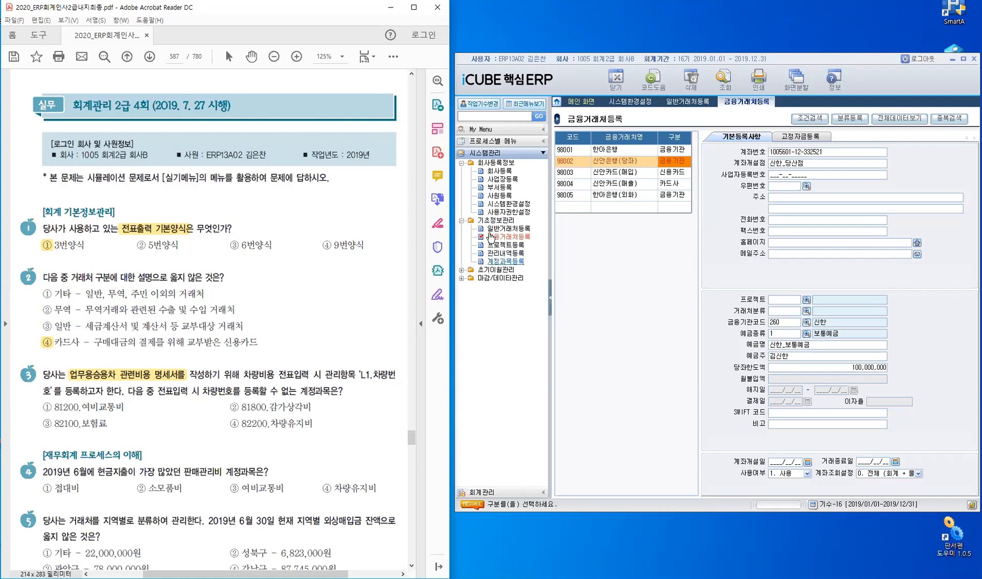
pyautogui.click(512, 262)
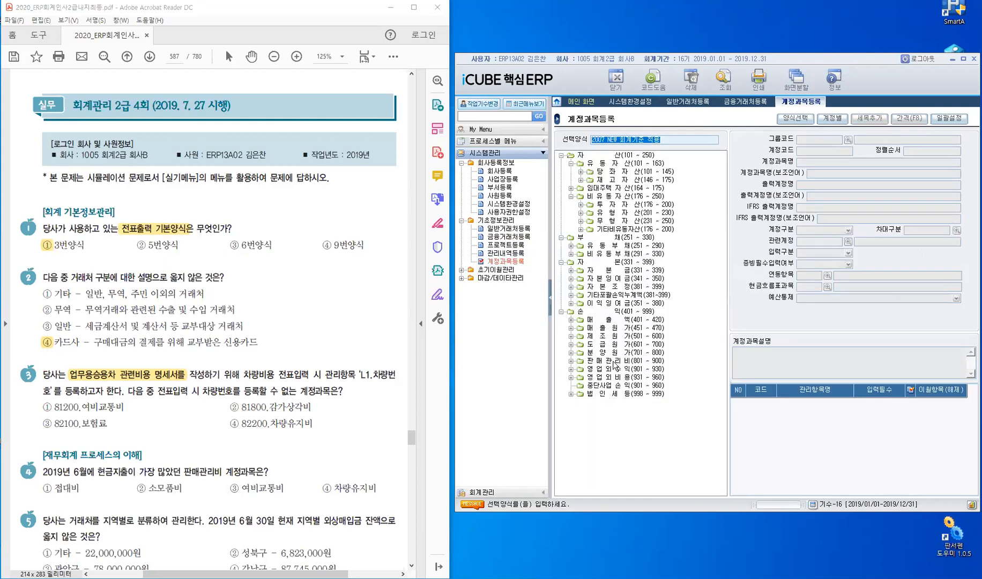
pyautogui.doubleClick(615, 361)
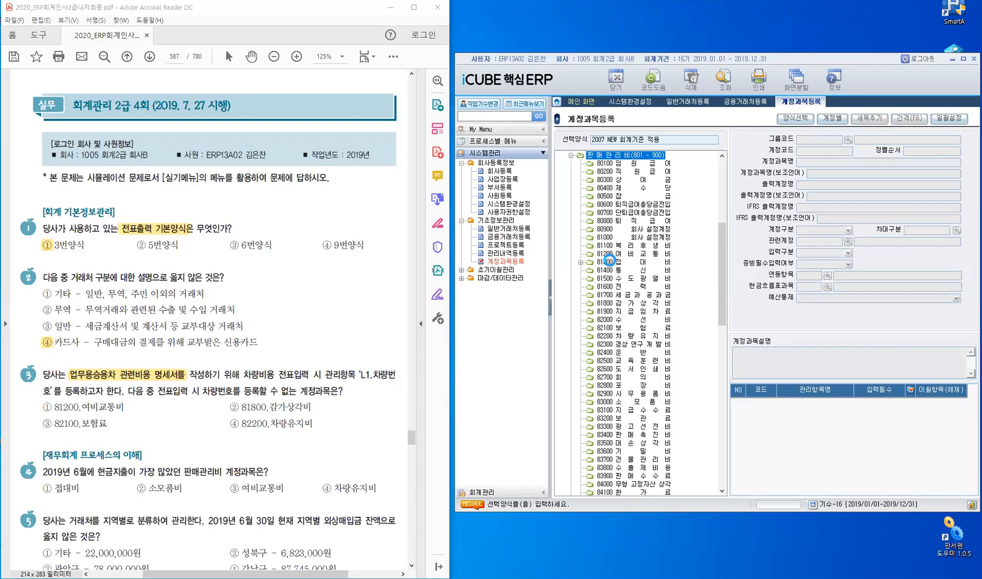
pyautogui.click(602, 253)
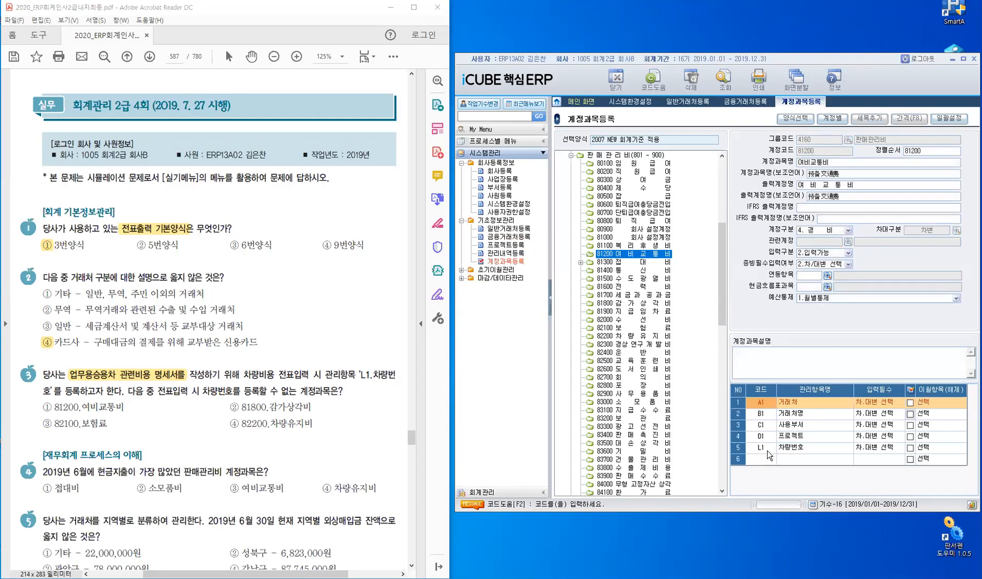
pyautogui.click(767, 451)
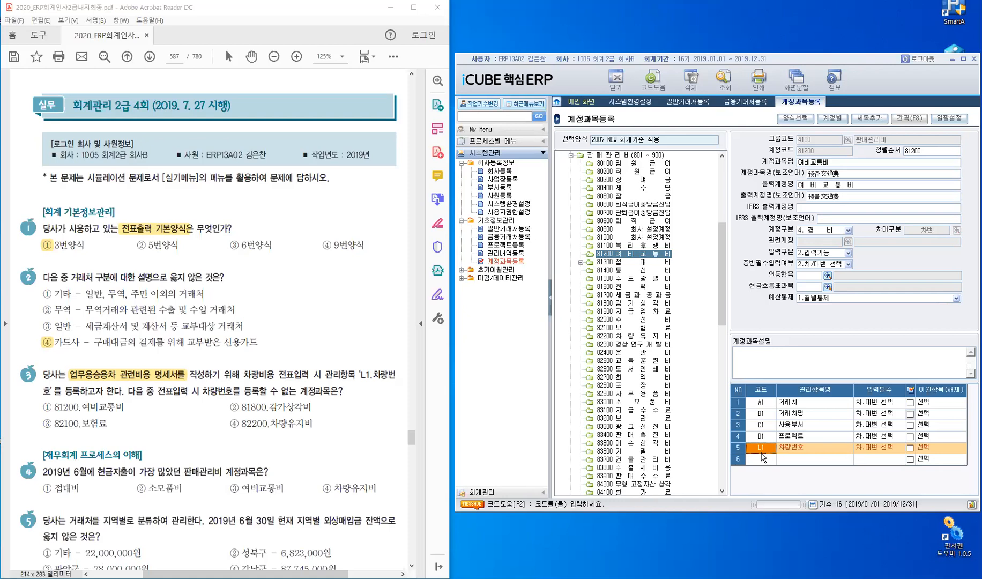
# Step: Check accounts 81800 감가상각비, 82100 보험료 and 82200 차량유지비 for management item L1, highlighting answer ② of question 3
pyautogui.click(607, 303)
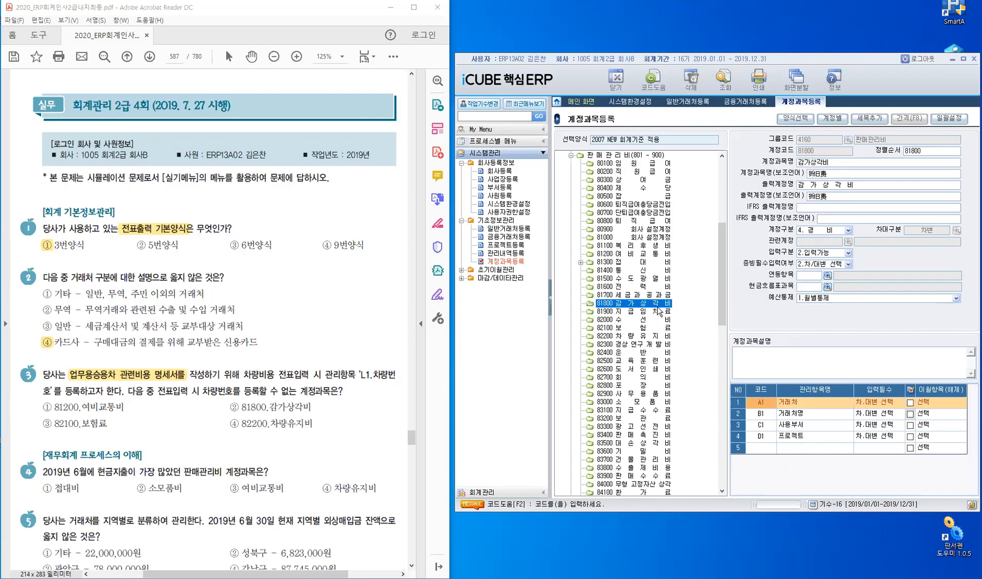
pyautogui.click(242, 413)
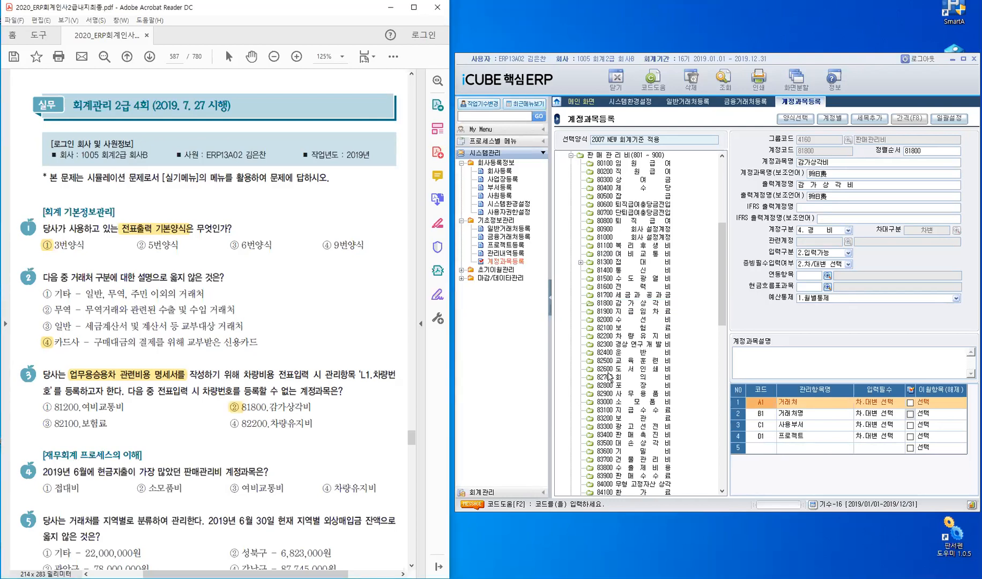
pyautogui.click(602, 329)
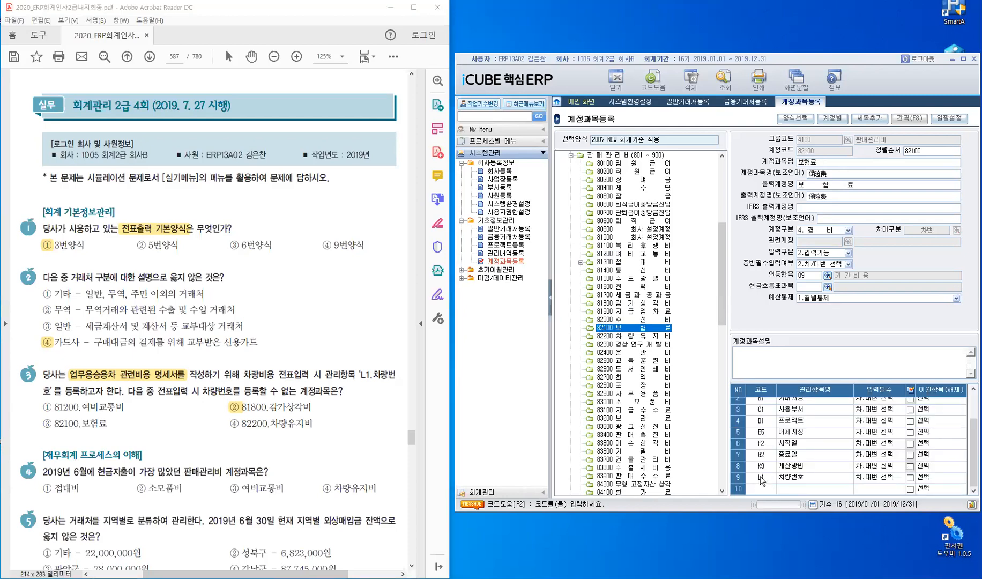
pyautogui.click(604, 336)
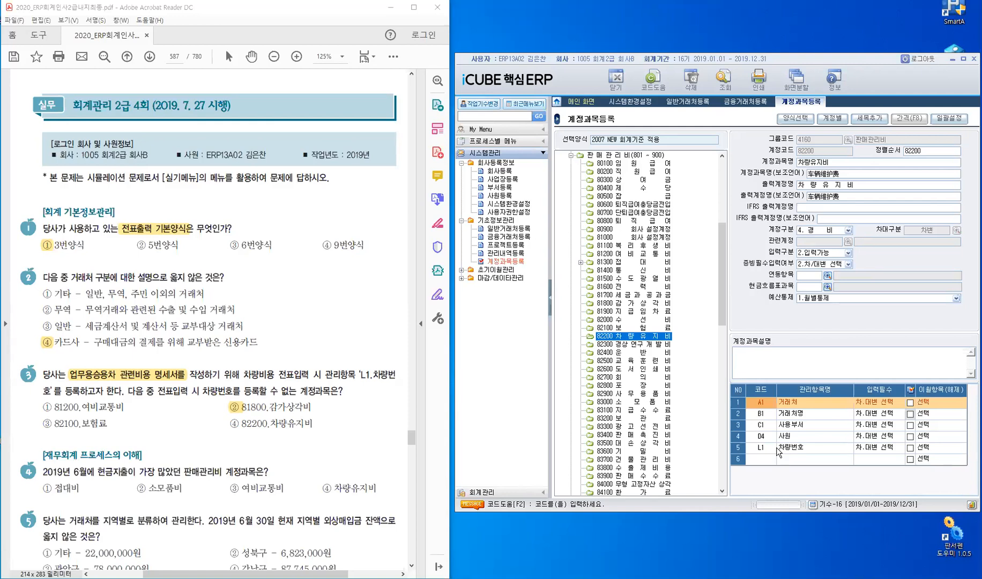
# Step: Highlight the words 판매관리비 and 현금 in question 4 of the exam PDF
pyautogui.click(293, 336)
pyautogui.scroll(-3, 292, 337)
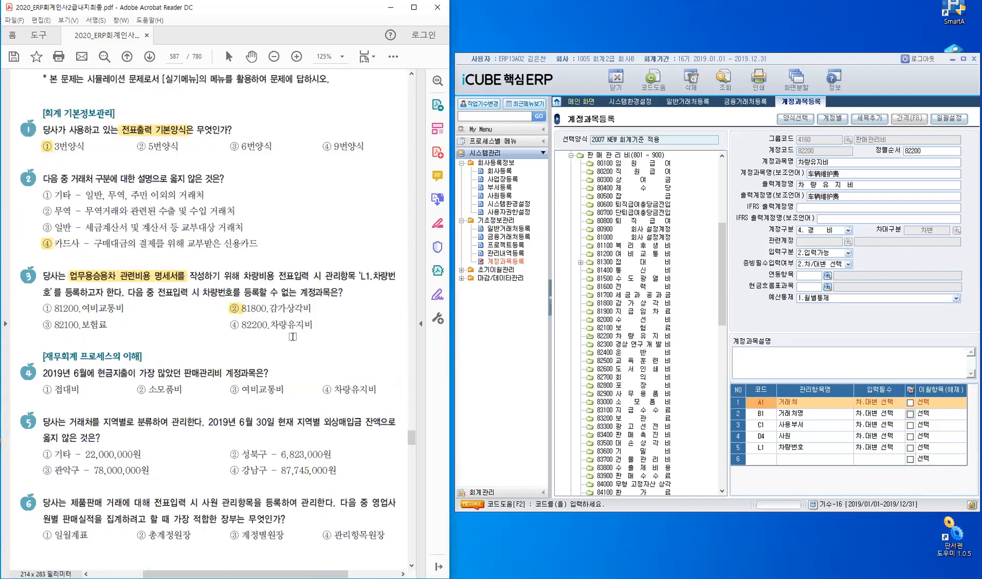
pyautogui.scroll(-4, 292, 336)
pyautogui.scroll(-3, 292, 336)
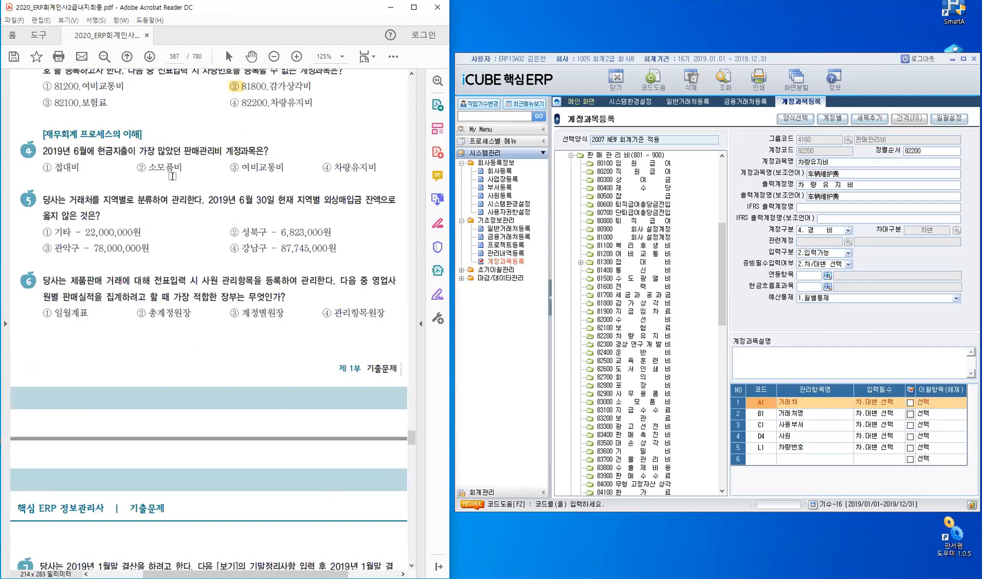
pyautogui.doubleClick(202, 152)
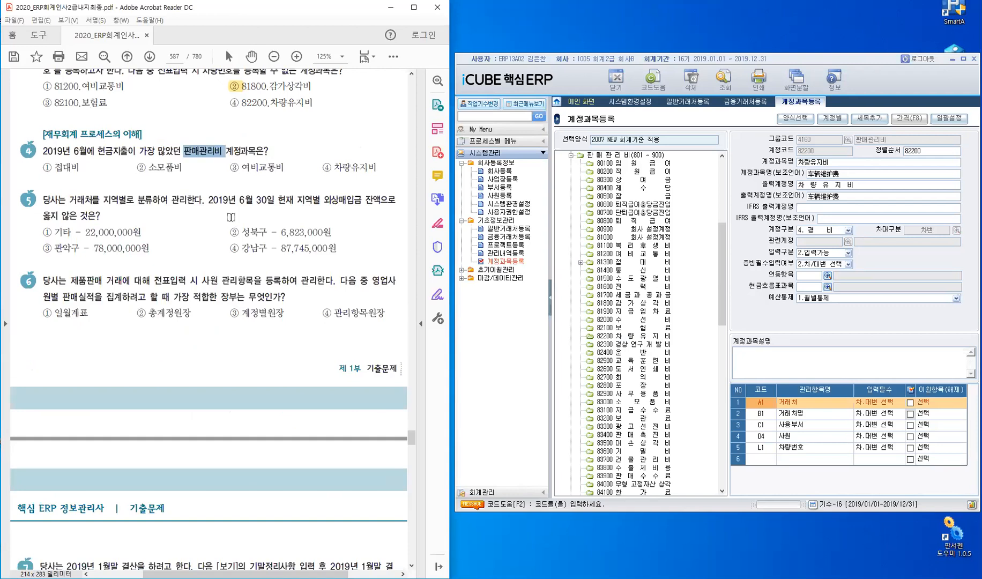
pyautogui.press('u')
pyautogui.moveTo(98, 152); pyautogui.dragTo(114, 154)
pyautogui.press('u')
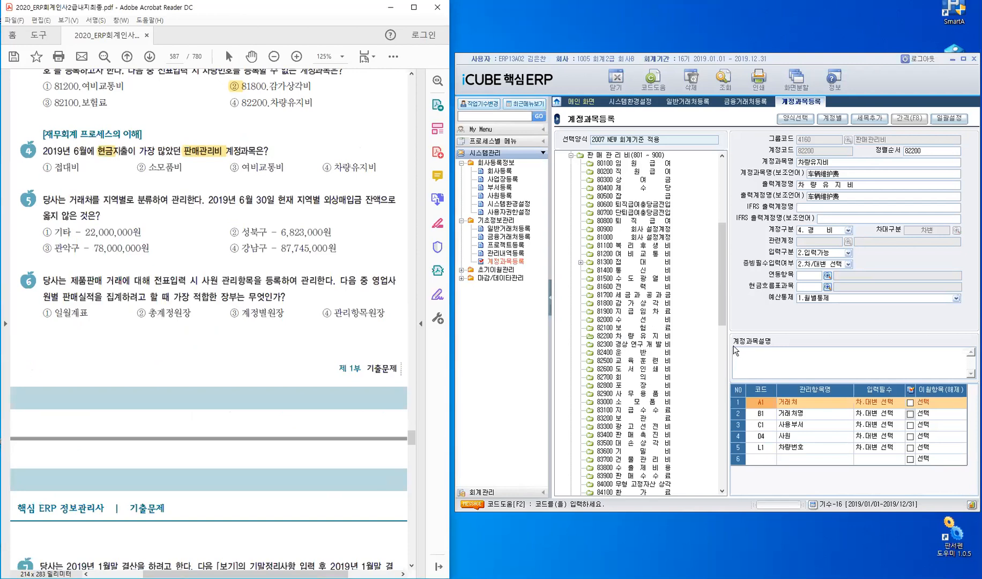
# Step: Open the monthly report (월계표) of 일월계표 under 전표/장부관리 in 회계관리
pyautogui.click(491, 492)
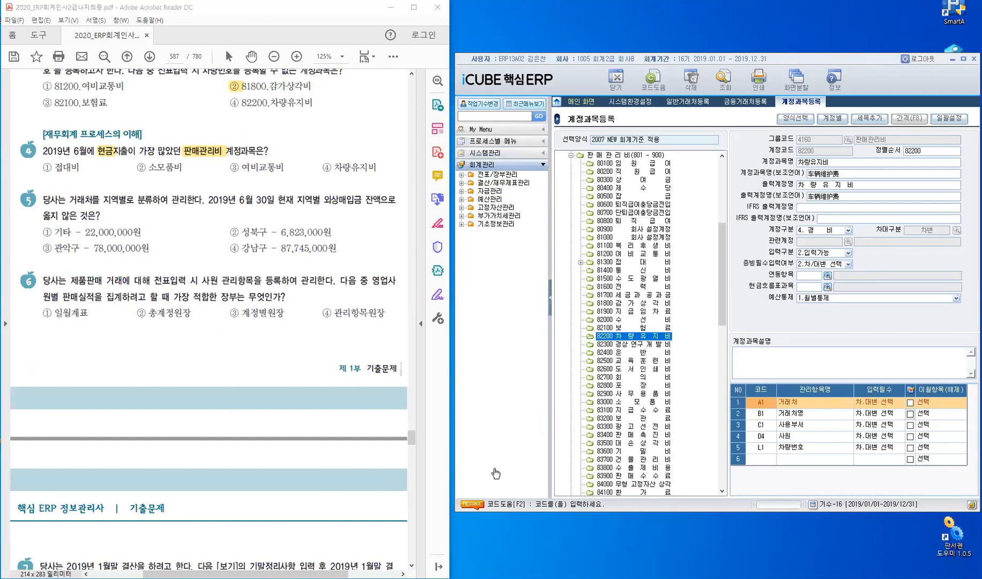
pyautogui.click(507, 175)
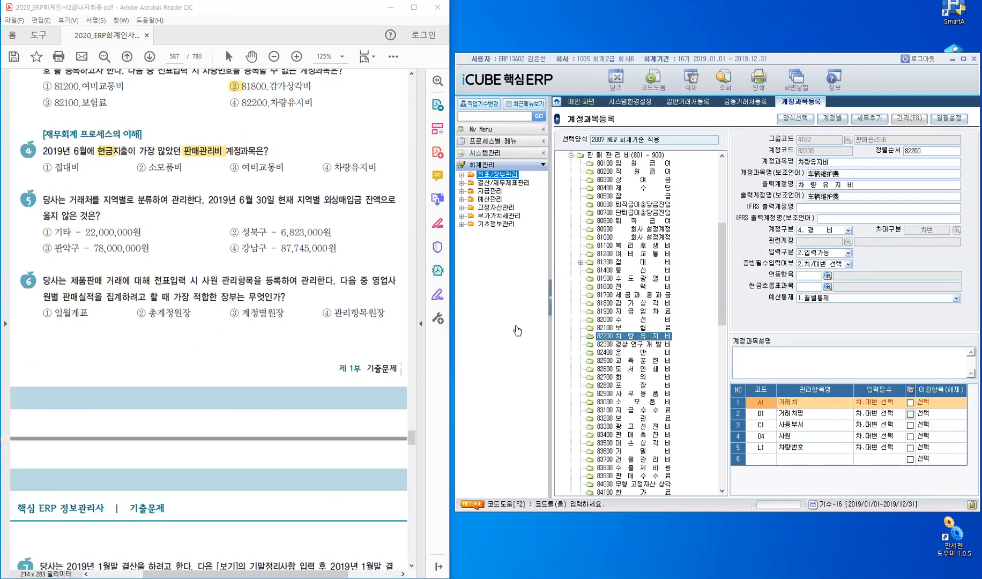
pyautogui.doubleClick(499, 178)
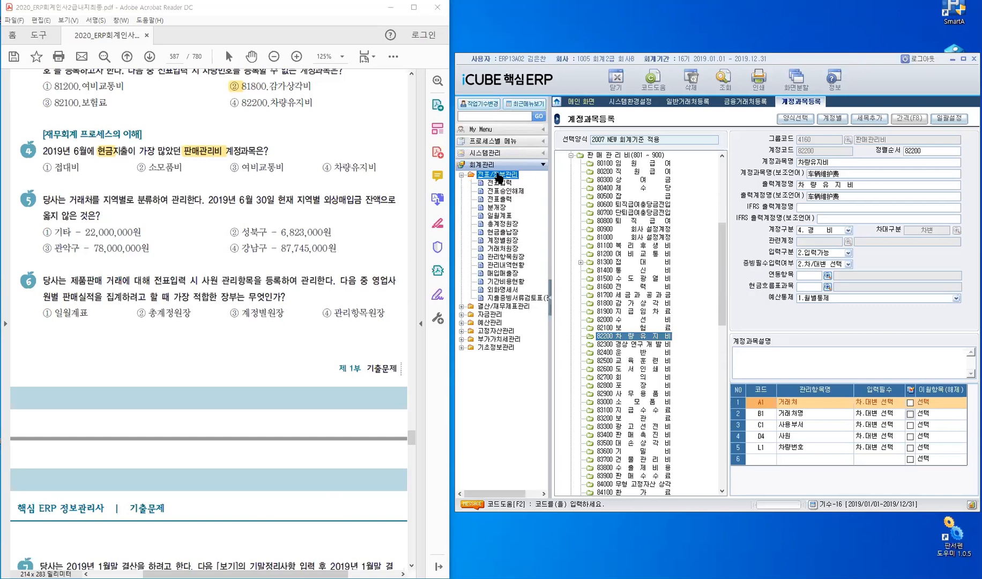
pyautogui.click(501, 216)
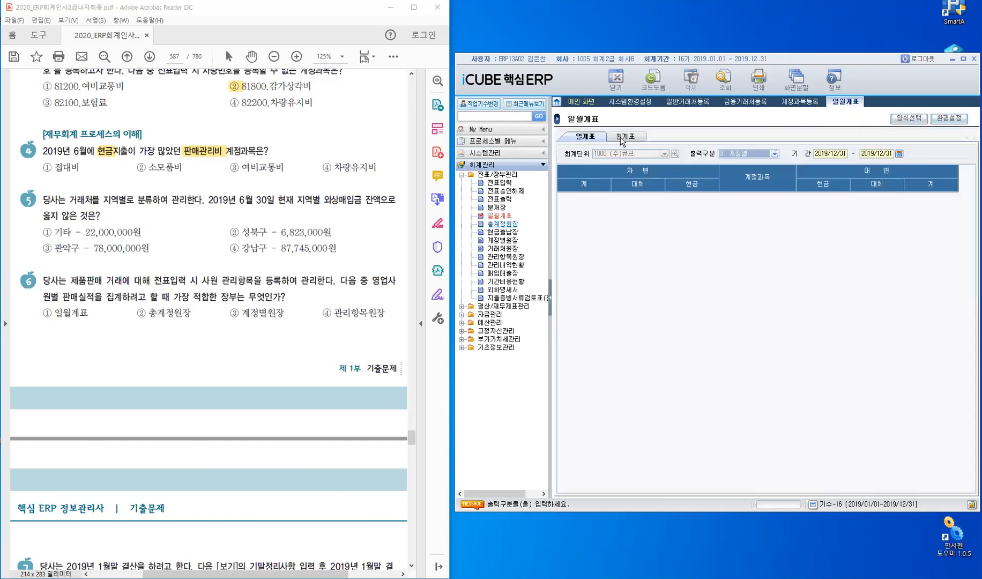
pyautogui.click(633, 137)
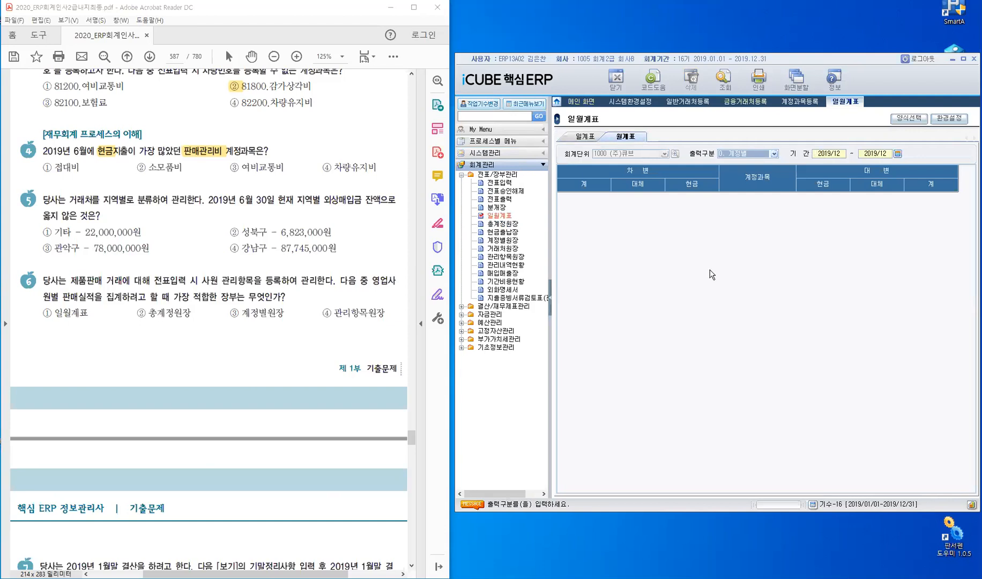
# Step: Query the 월계표 for the period 2019/06 to 2019/06 and examine the cash debits of the 판매관리비 accounts
pyautogui.press('Return')
pyautogui.write('2019/06')
pyautogui.press('Return')
pyautogui.write('2019/0')
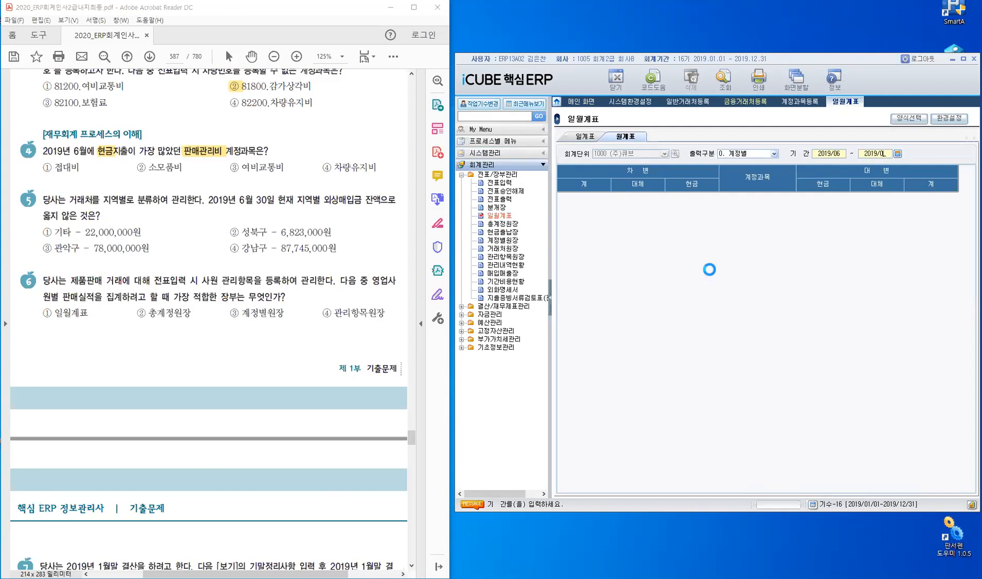
pyautogui.write('6')
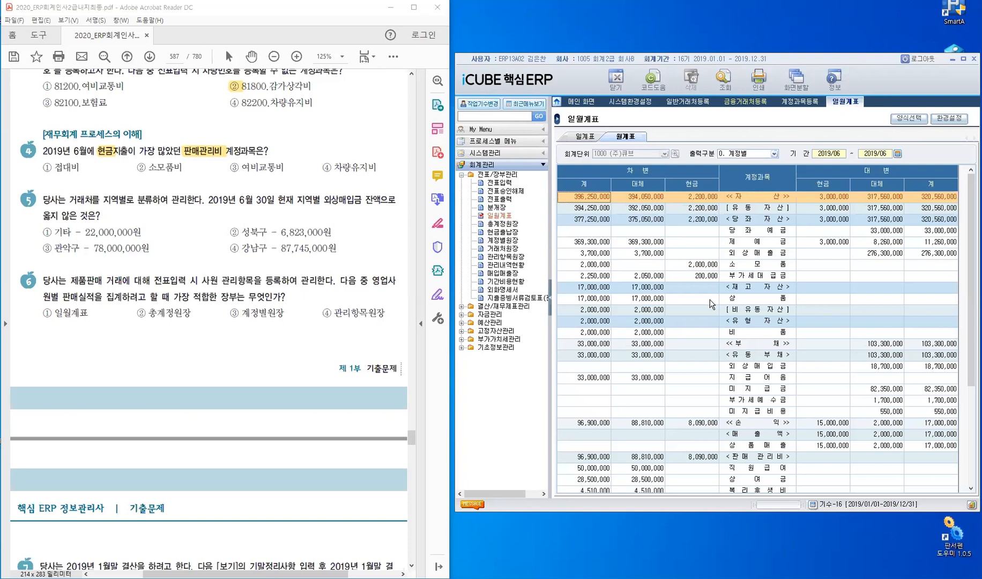
pyautogui.scroll(-4, 704, 303)
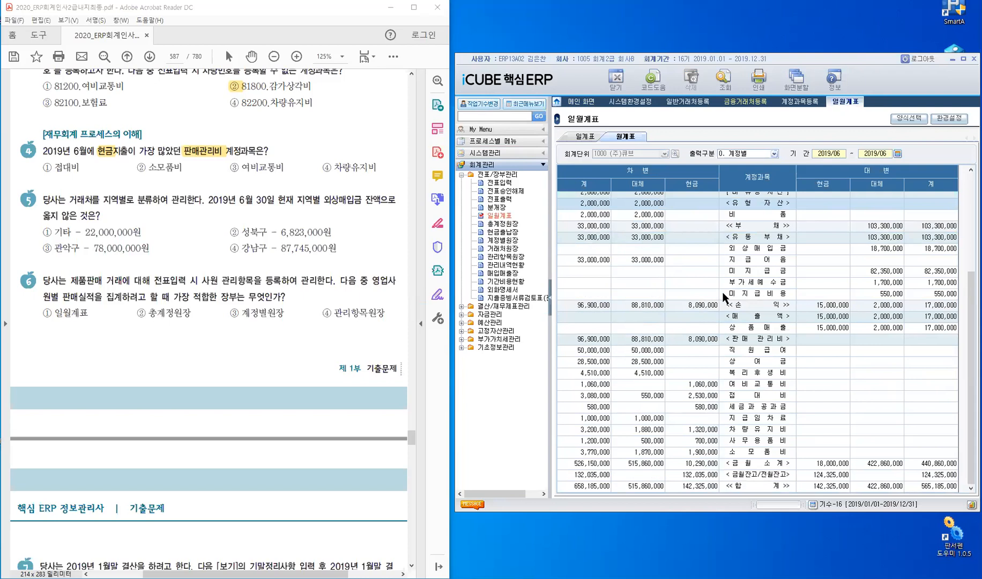
# Step: Check the cash debit of 접대비 under 판매관리비, highlight answer ① of question 4 in the PDF, and close 일월계표
pyautogui.click(759, 340)
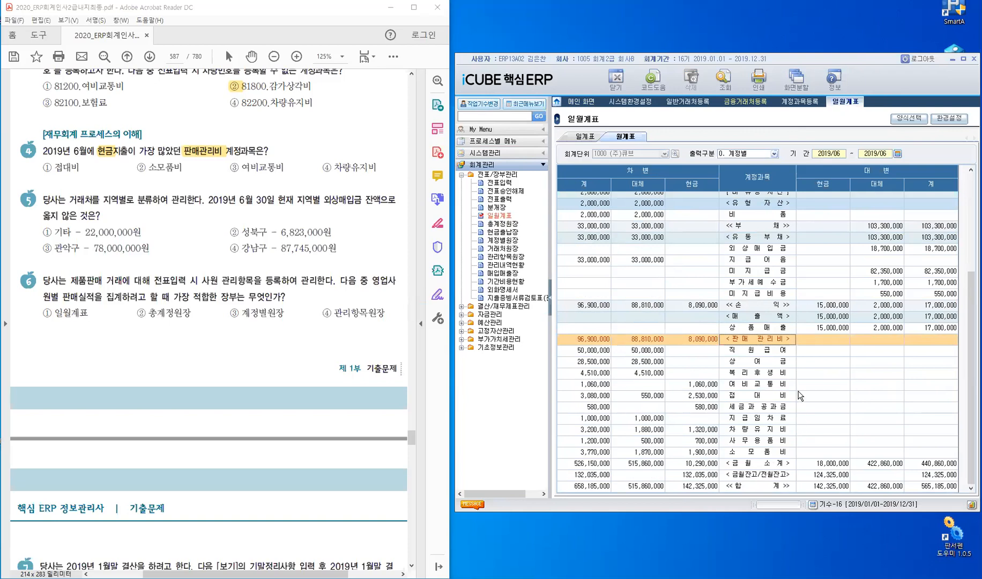
pyautogui.click(702, 397)
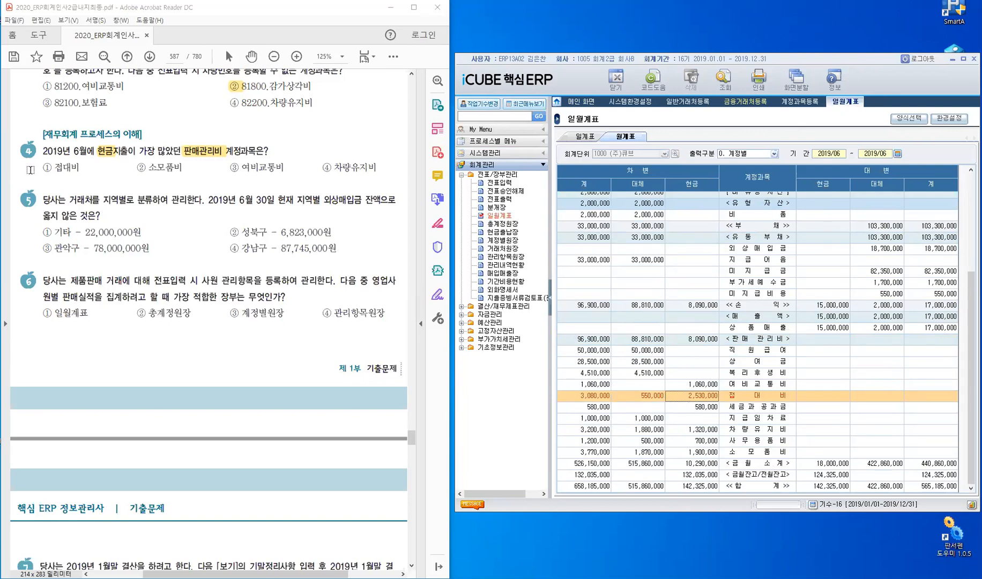
pyautogui.moveTo(40, 167); pyautogui.dragTo(51, 170)
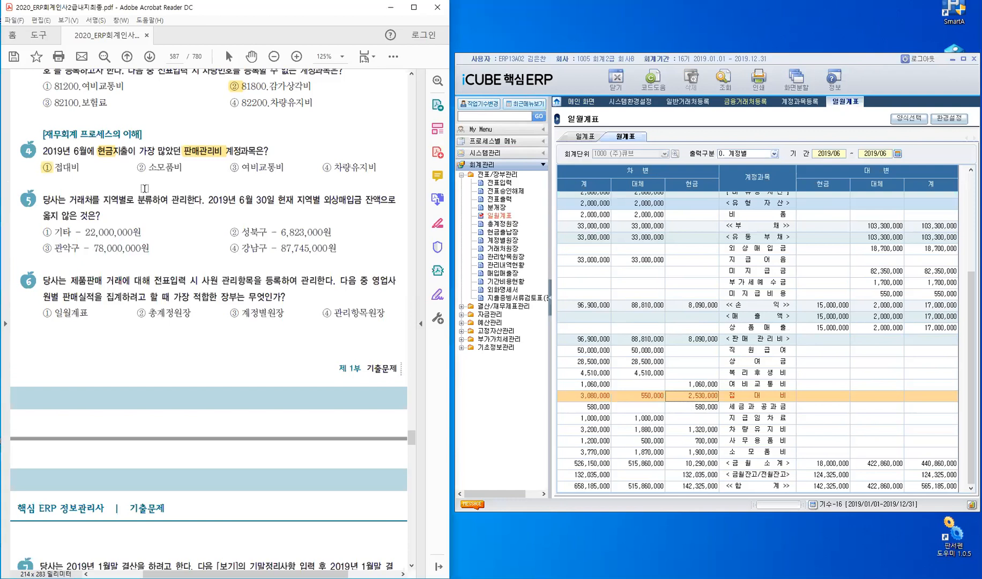
pyautogui.rightClick(844, 107)
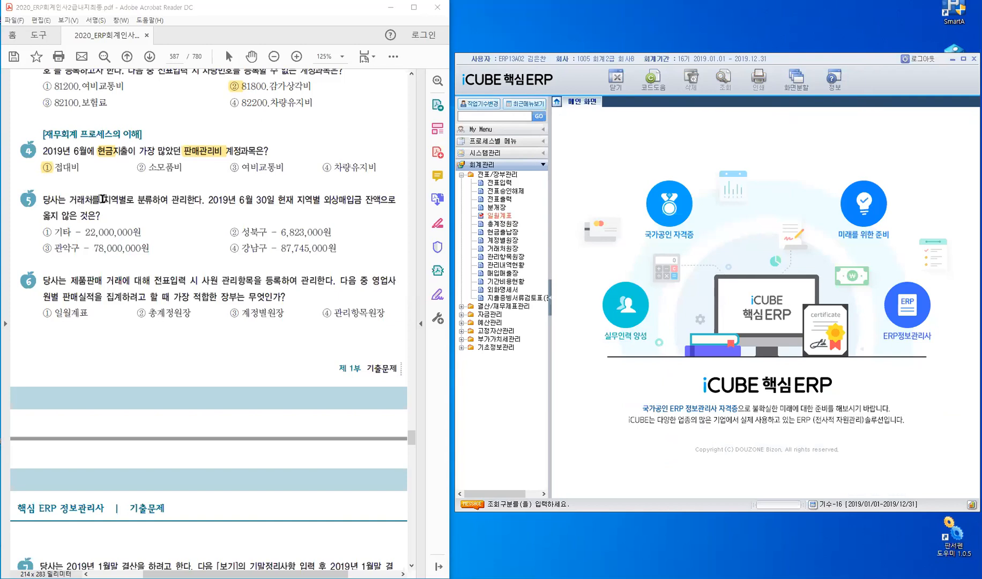
# Step: Highlight 거래처를 지역별로 in question 5 of the PDF and open 거래처원장 under 전표/장부관리
pyautogui.moveTo(69, 200)
pyautogui.mouseDown()
pyautogui.moveTo(133, 203)
pyautogui.moveTo(112, 205)
pyautogui.mouseUp()
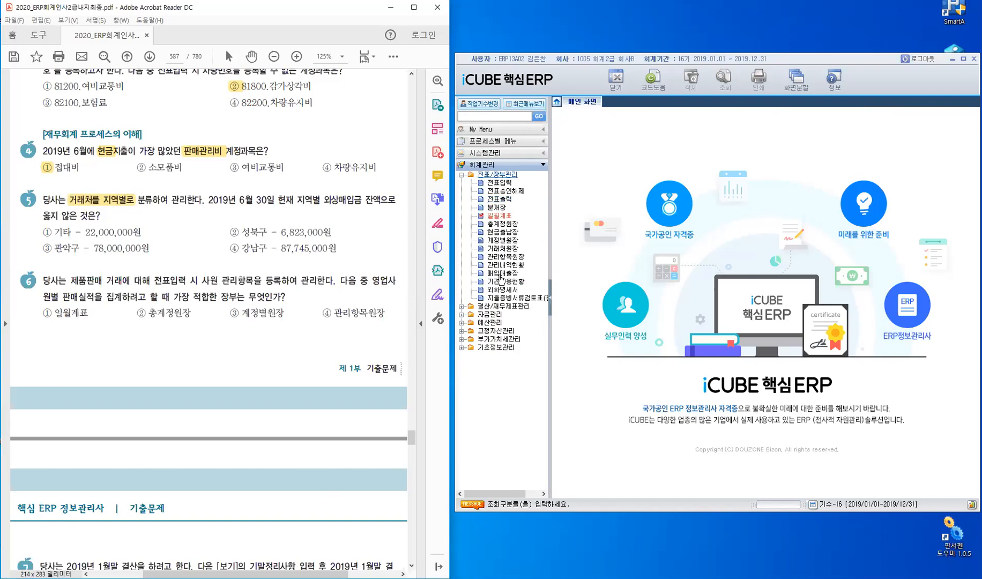
pyautogui.click(505, 250)
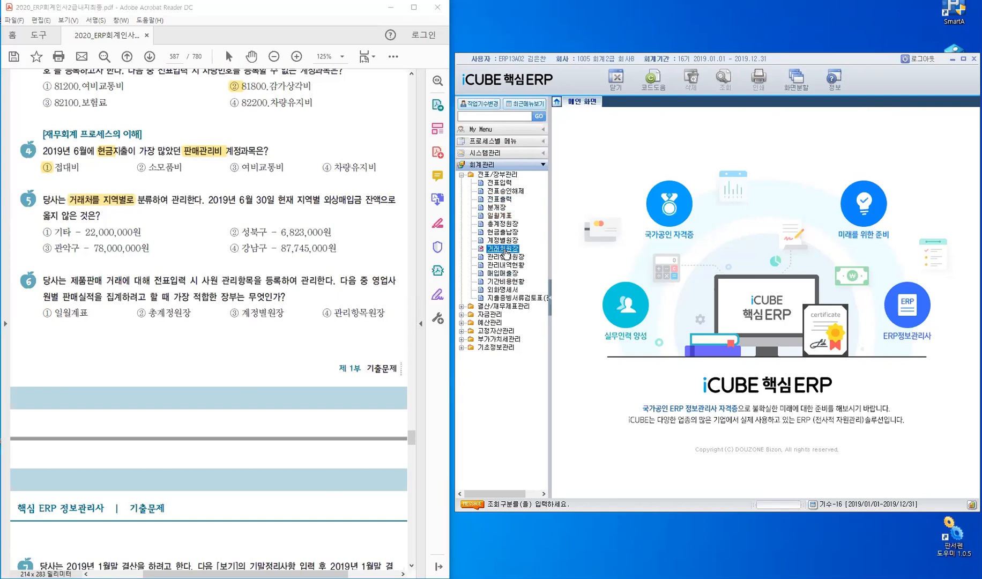
pyautogui.doubleClick(504, 249)
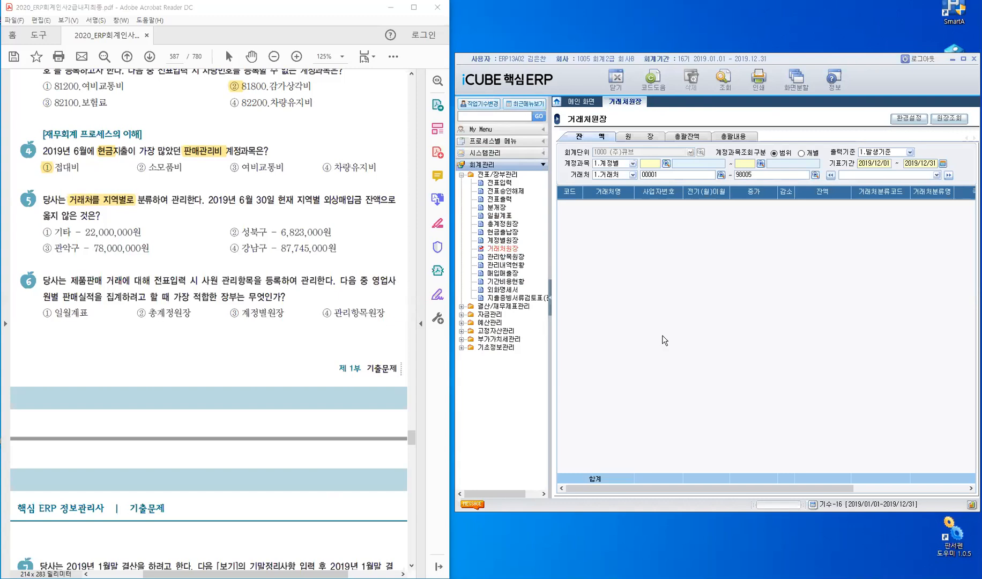
# Step: Set the 거래처원장 balance query to account 25100 외상매입금 for the period 2019/01/01 to 2019/06/30
pyautogui.write('25100')
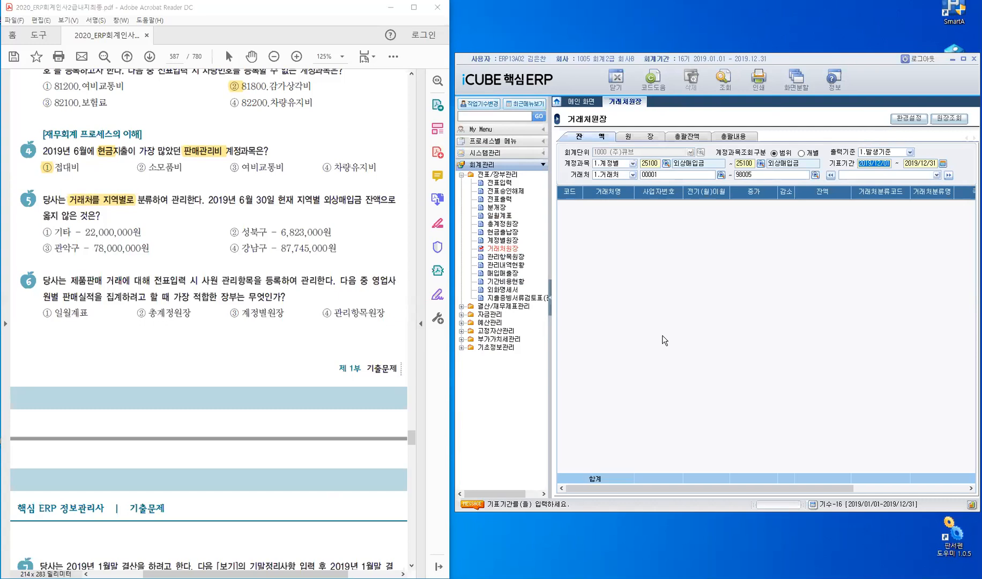
pyautogui.write('20')
pyautogui.write('19010')
pyautogui.write('120')
pyautogui.write('190')
pyautogui.write('630')
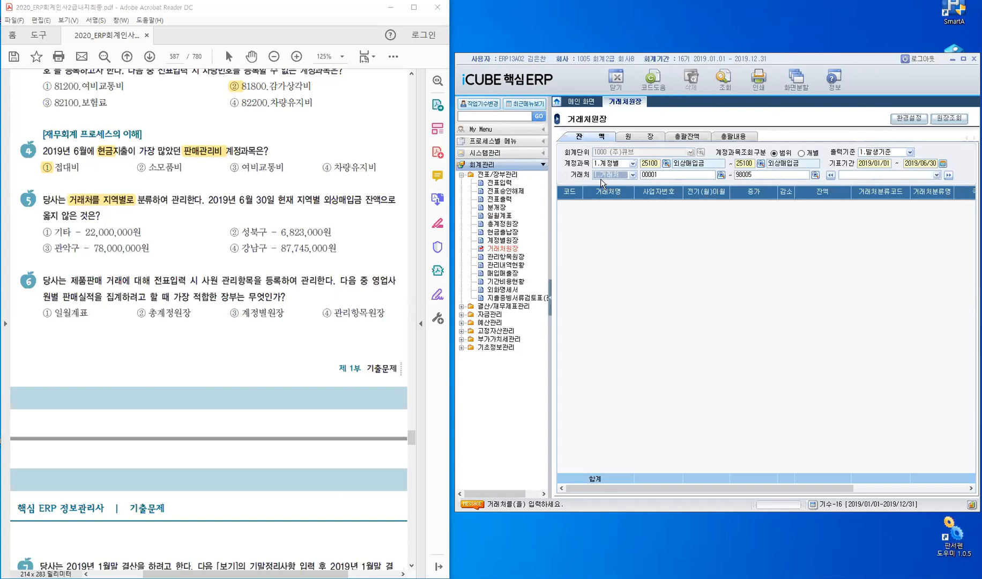
# Step: Query the vendor ledger by 2.거래처분류 for the group range 1000 강남구 to 4000 기타
pyautogui.click(633, 176)
pyautogui.press('Return')
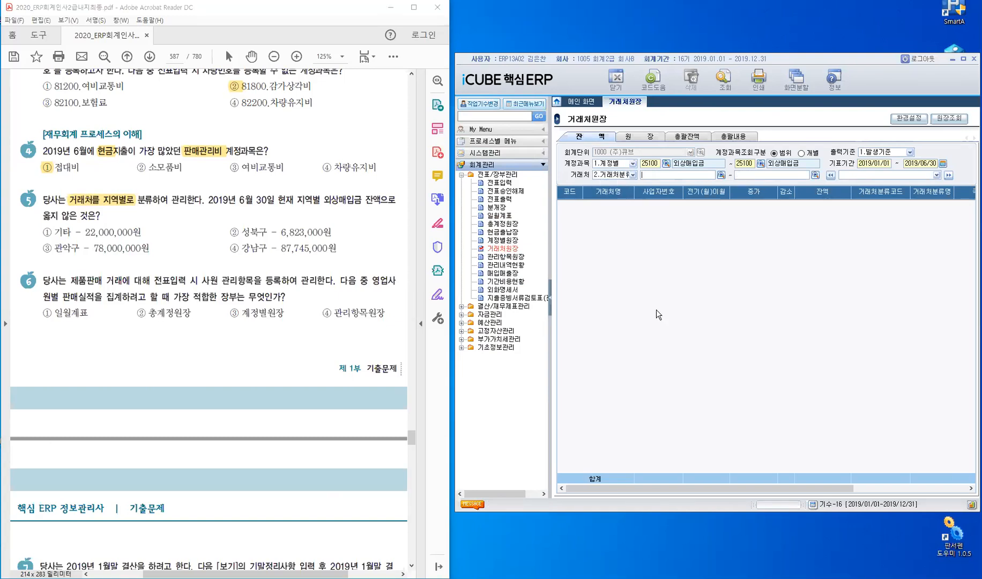
pyautogui.click(687, 175)
pyautogui.press('F2')
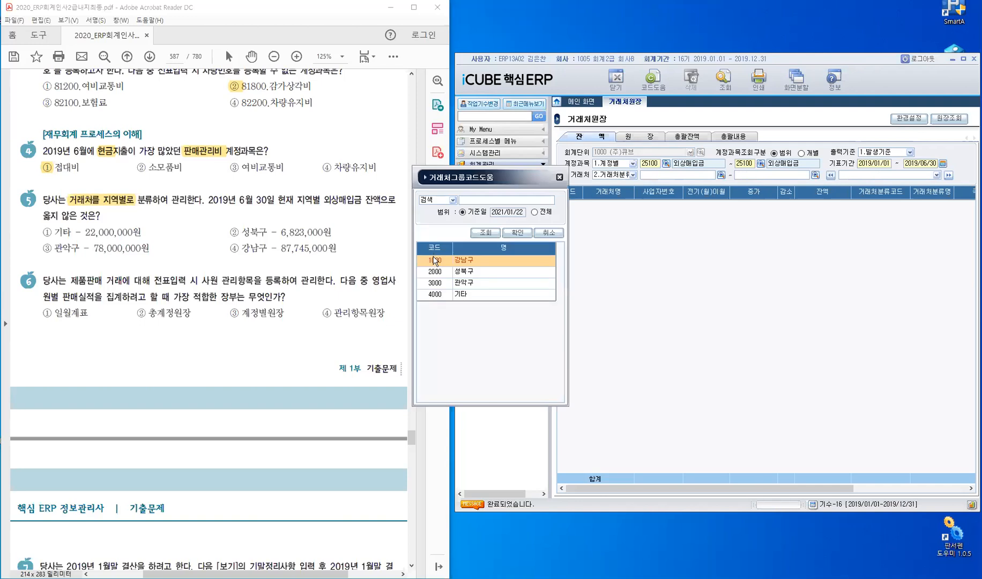
pyautogui.click(436, 261)
pyautogui.click(516, 233)
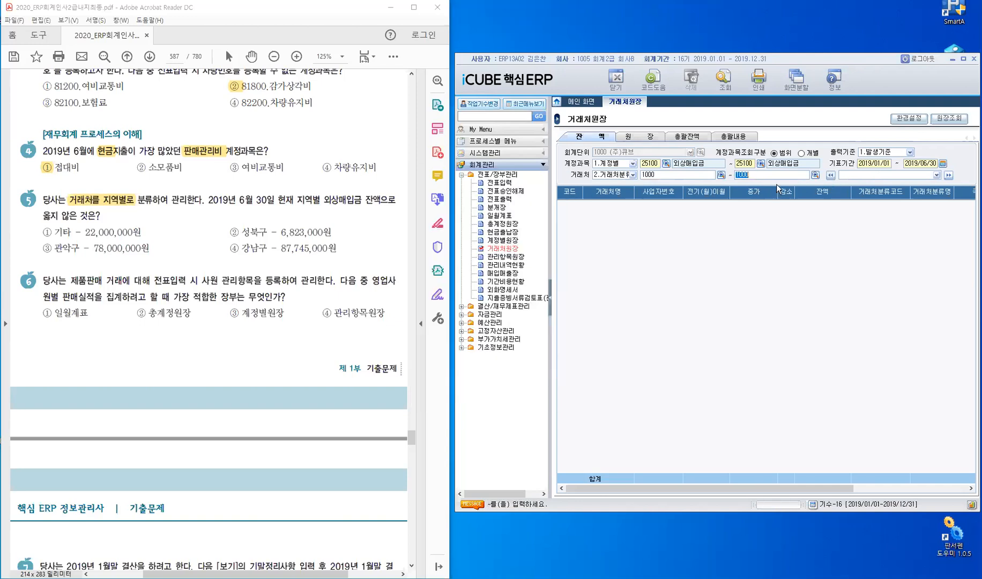
pyautogui.press('F2')
pyautogui.click(434, 294)
pyautogui.click(517, 234)
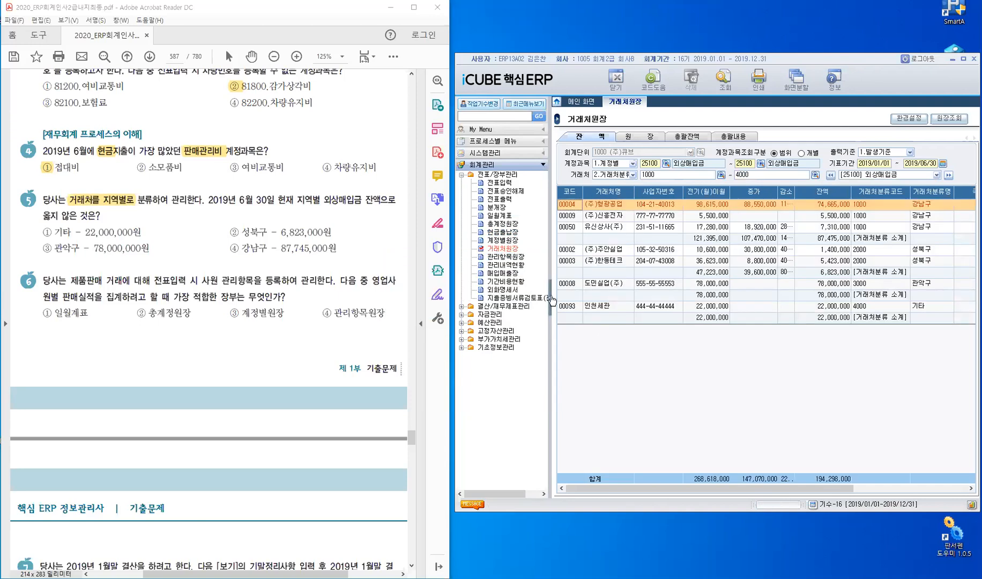
# Step: Highlight 잔액으로 in question 5 and widen the 감소 column of the ledger so its amounts are fully readable
pyautogui.click(551, 300)
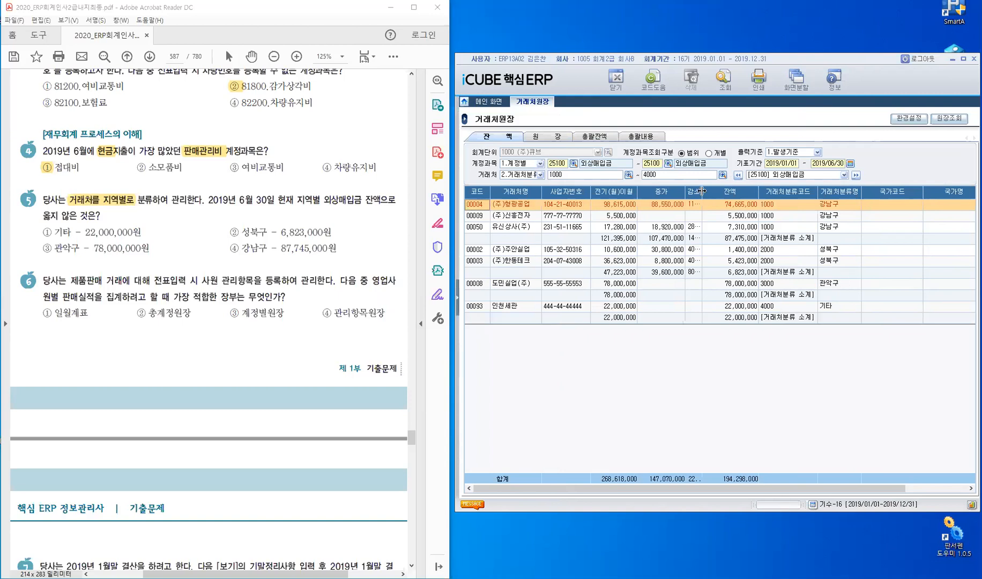
pyautogui.doubleClick(374, 199)
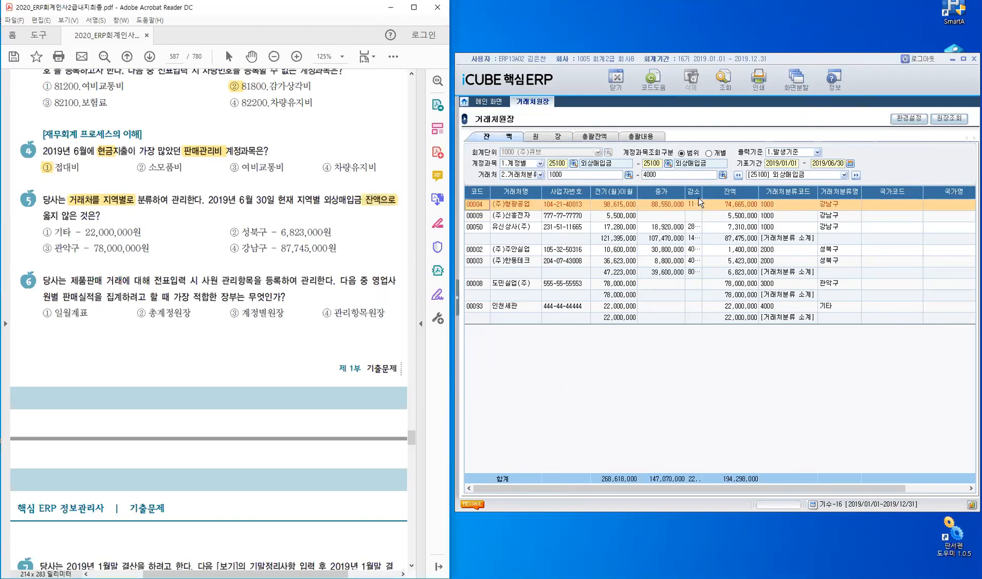
pyautogui.moveTo(703, 193); pyautogui.dragTo(735, 195)
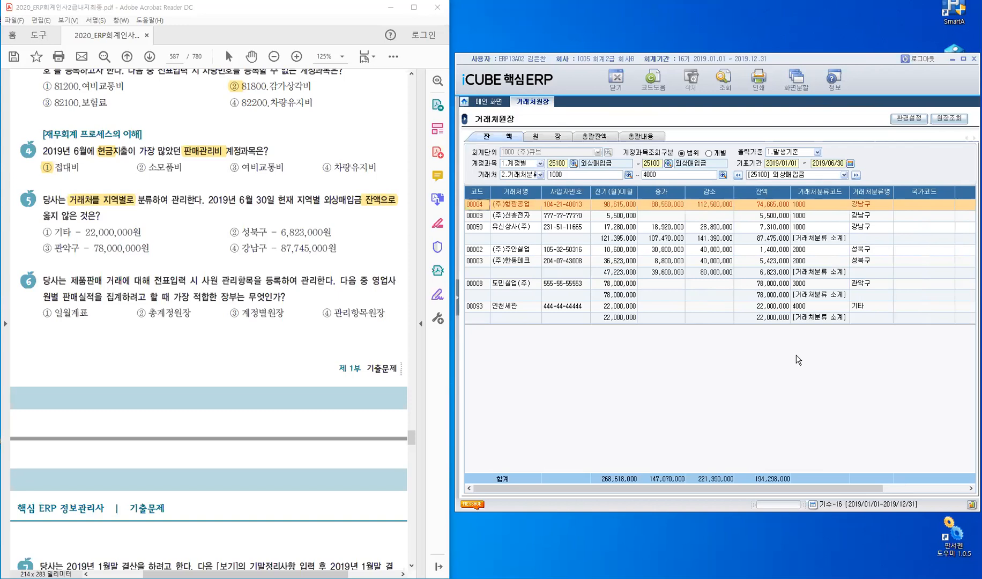
# Step: Turn off the 소계 option for 거래처분류코드 in the ledger's 정렬 및 소계 settings and apply it
pyautogui.rightClick(821, 245)
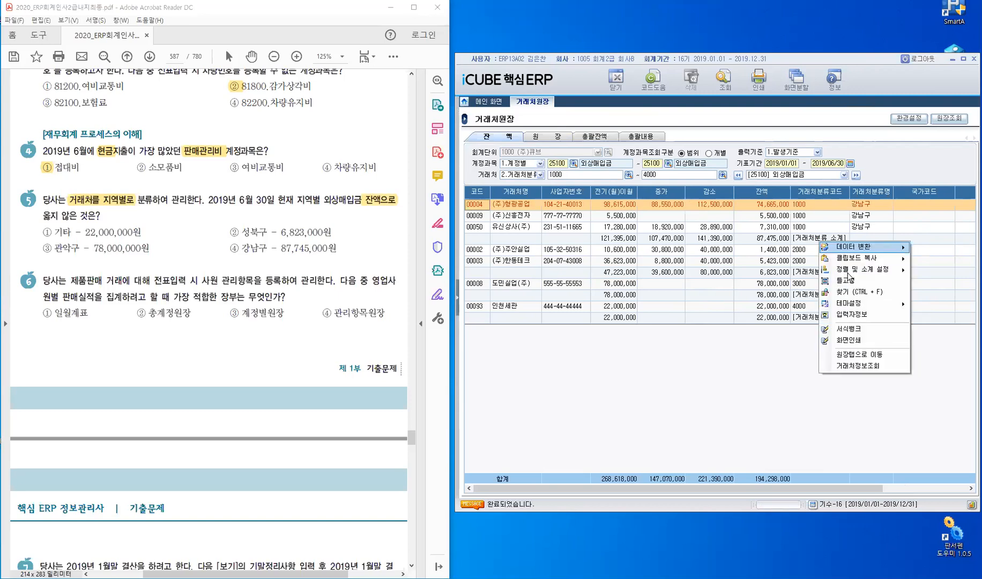
pyautogui.moveTo(849, 275)
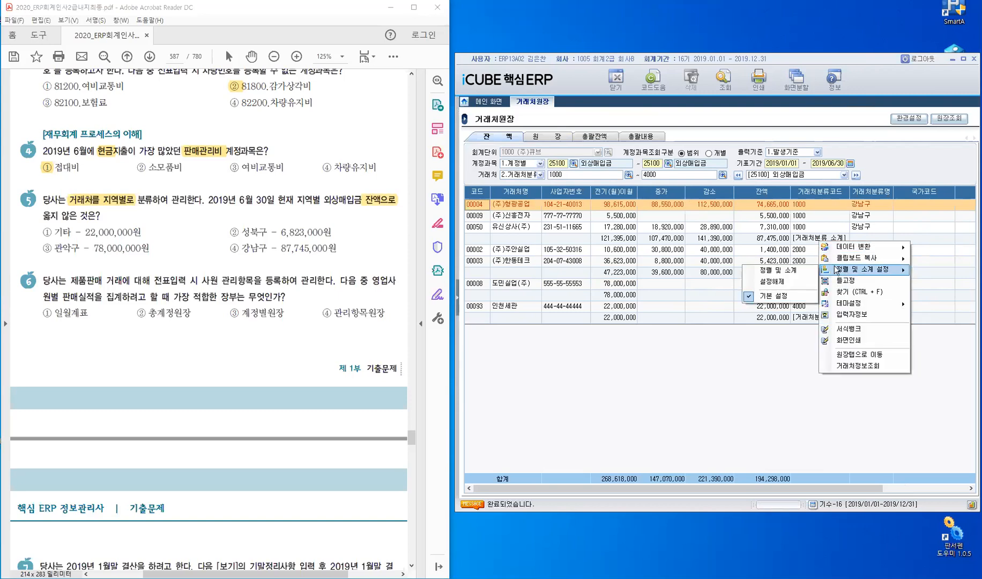
pyautogui.click(740, 363)
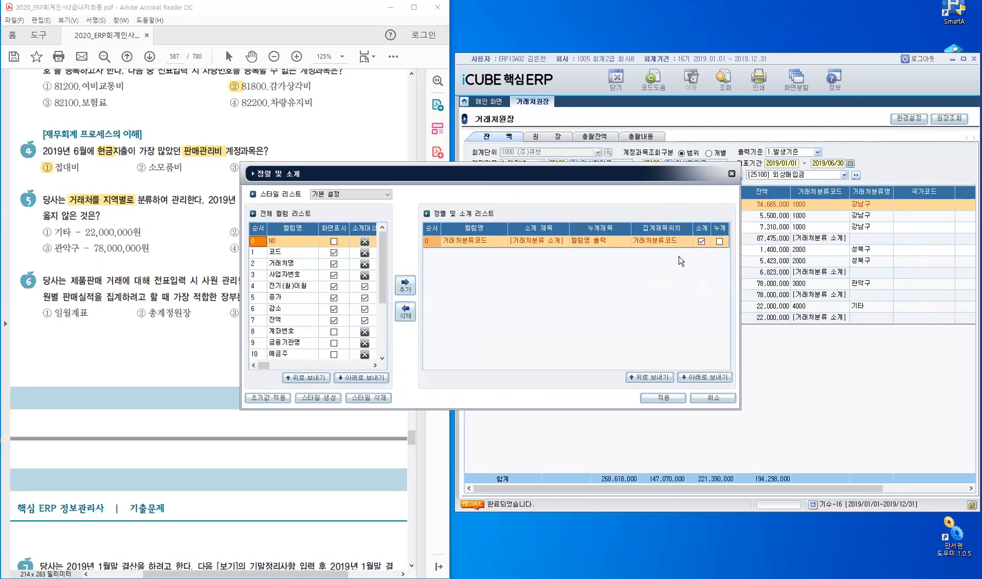
pyautogui.click(702, 241)
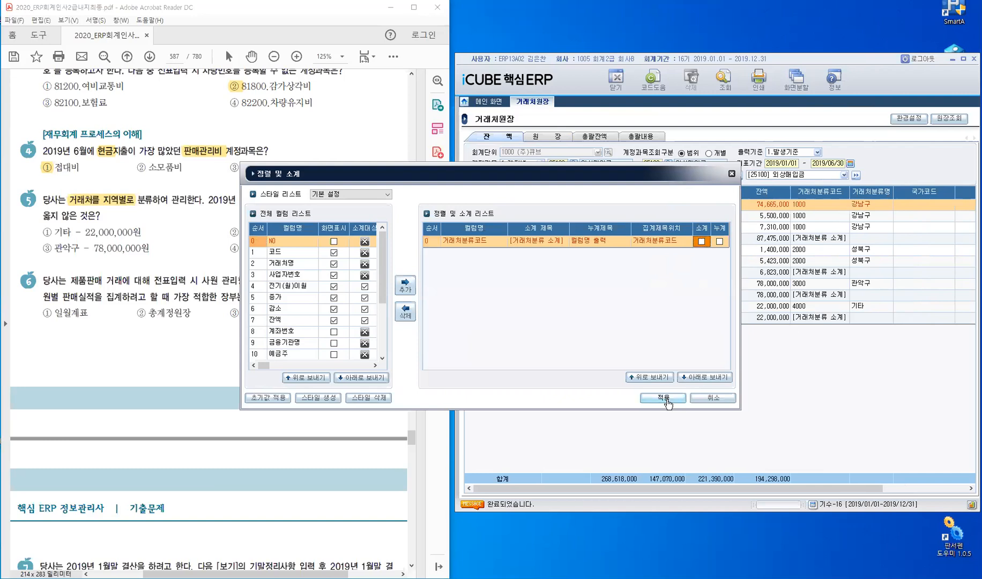
pyautogui.click(665, 398)
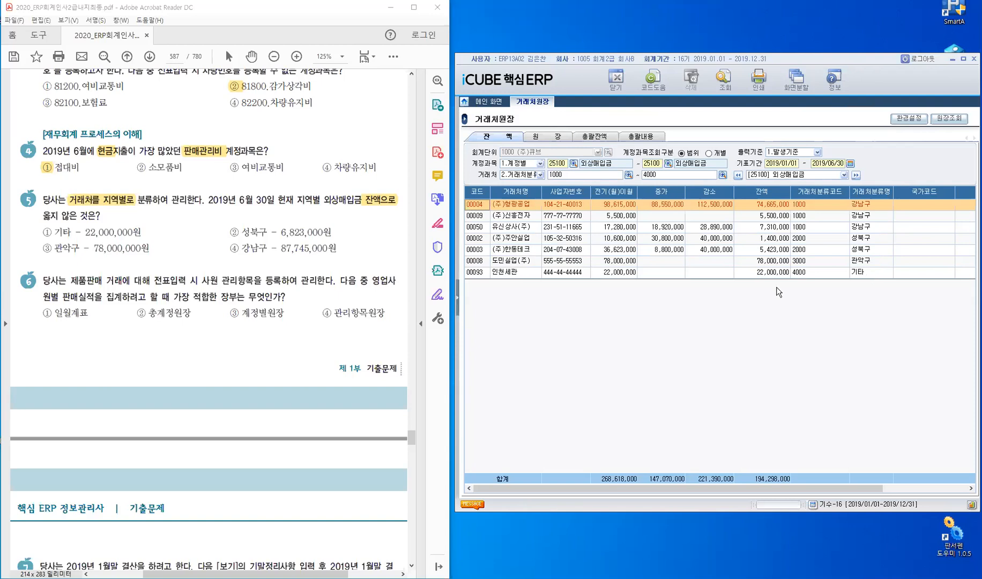
# Step: Turn the 소계 option for 거래처분류코드 back on in the 정렬 및 소계 settings and apply it
pyautogui.rightClick(781, 220)
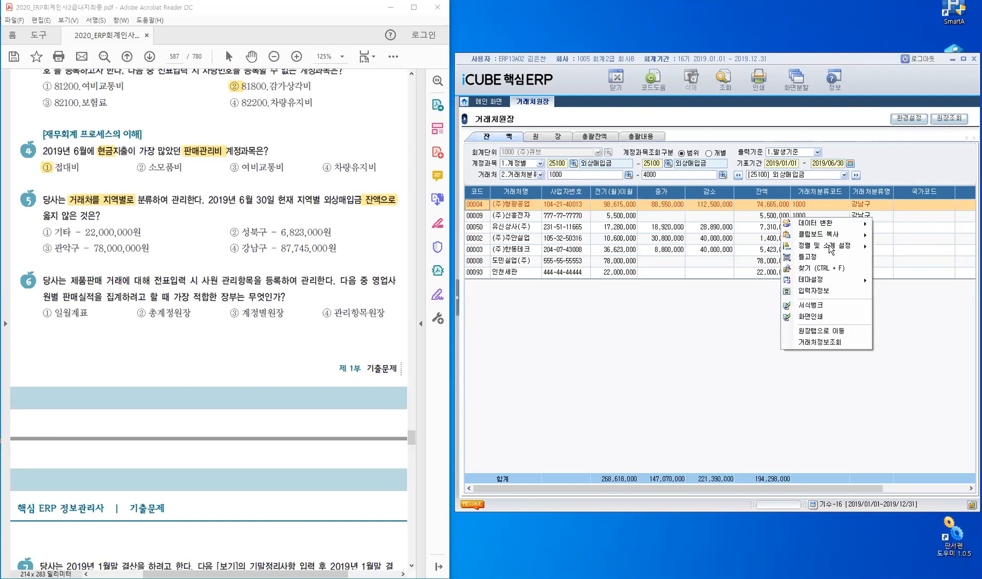
pyautogui.moveTo(831, 250)
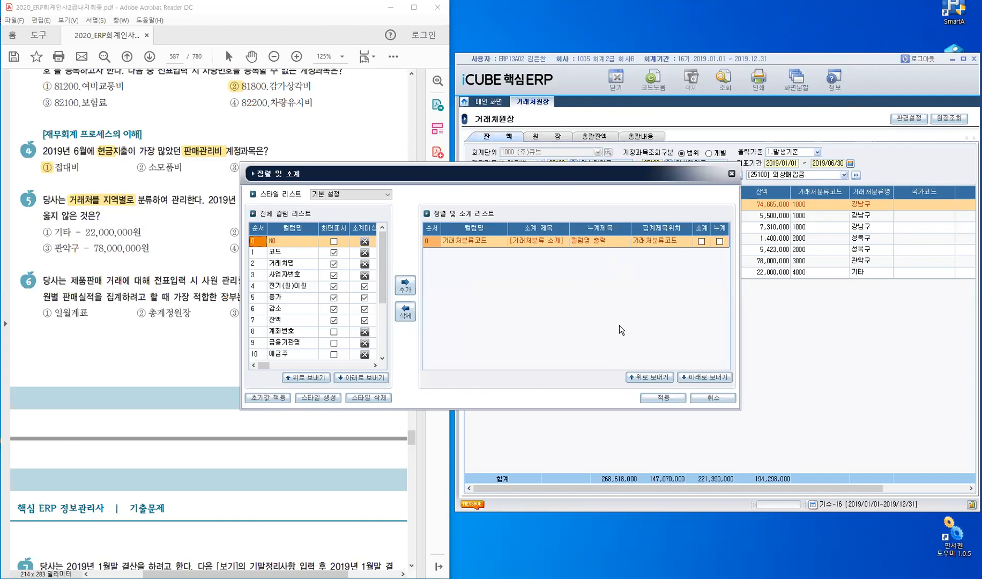
pyautogui.click(701, 242)
pyautogui.click(670, 400)
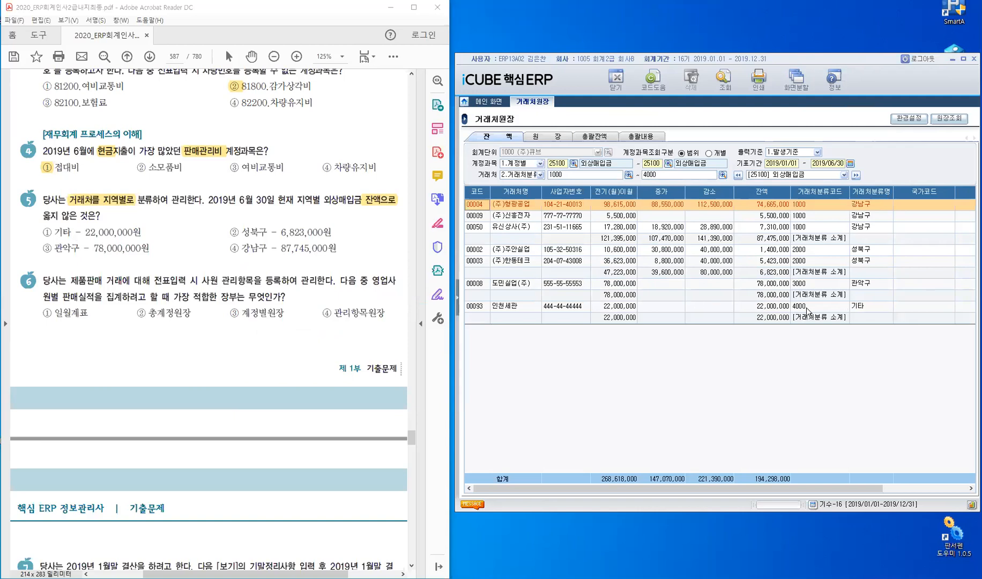
# Step: Compare the 거래처분류 소계 balances with the options of question 5 and highlight answer ④ in the PDF
pyautogui.click(775, 321)
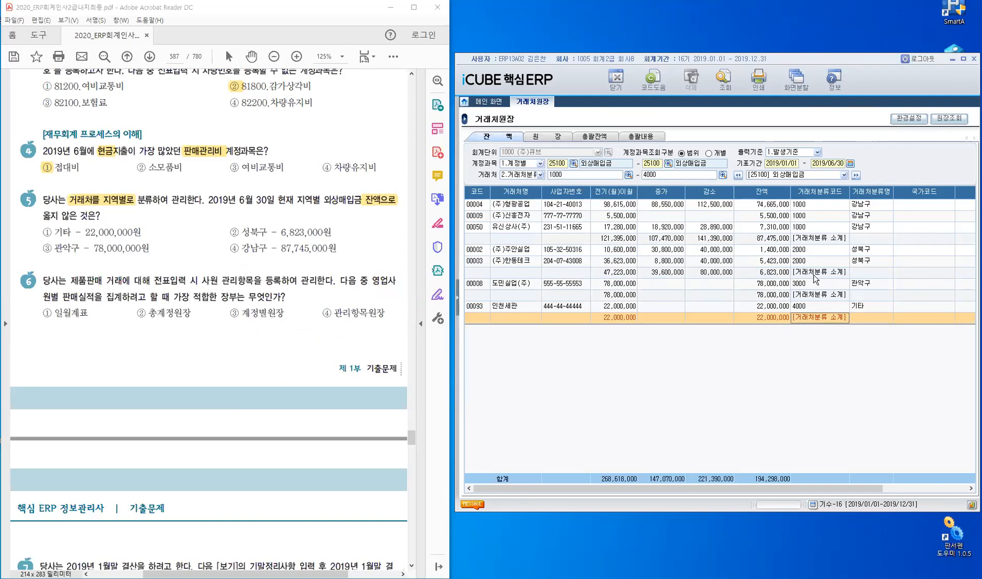
pyautogui.click(815, 274)
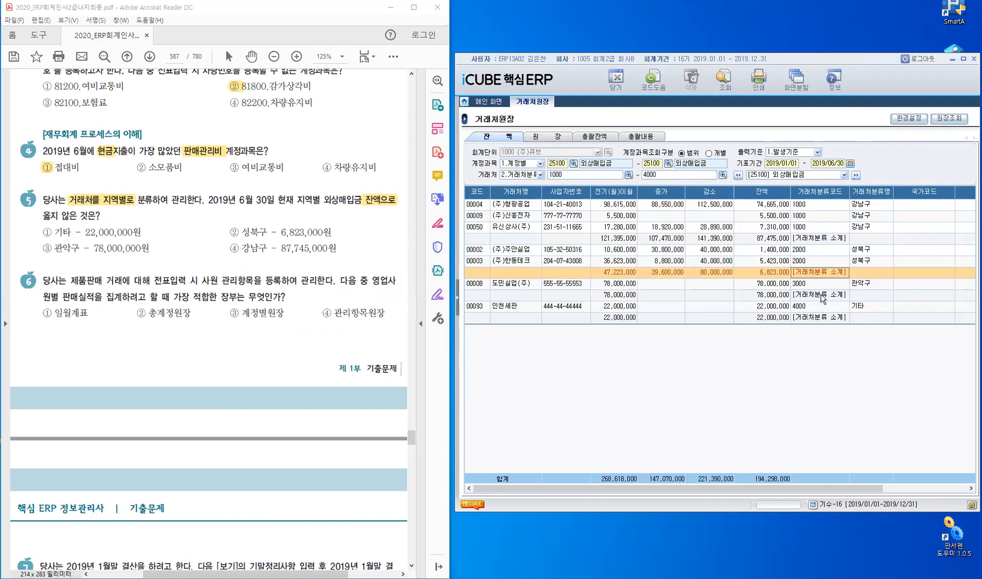
pyautogui.click(824, 296)
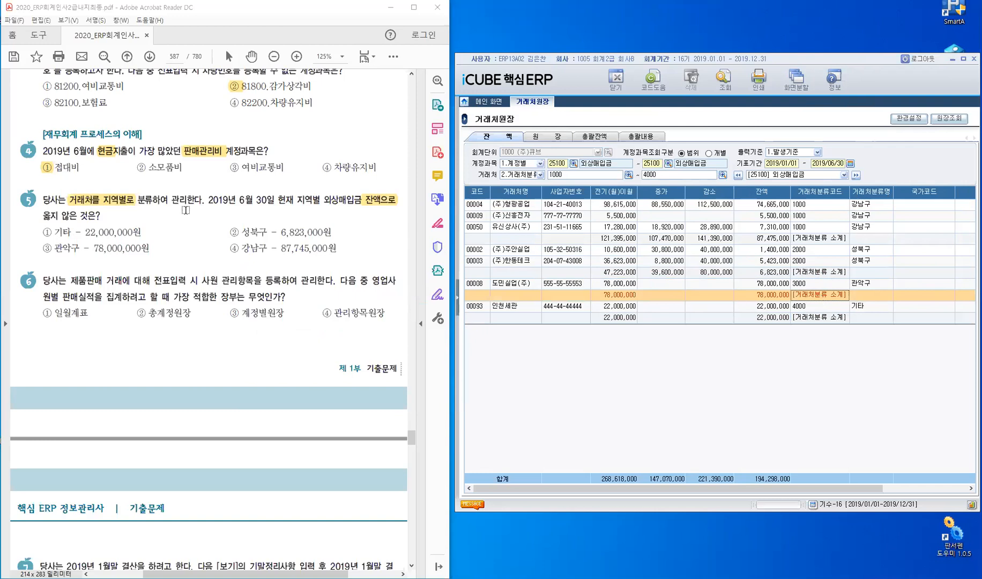
pyautogui.click(233, 251)
pyautogui.moveTo(231, 250); pyautogui.dragTo(240, 252)
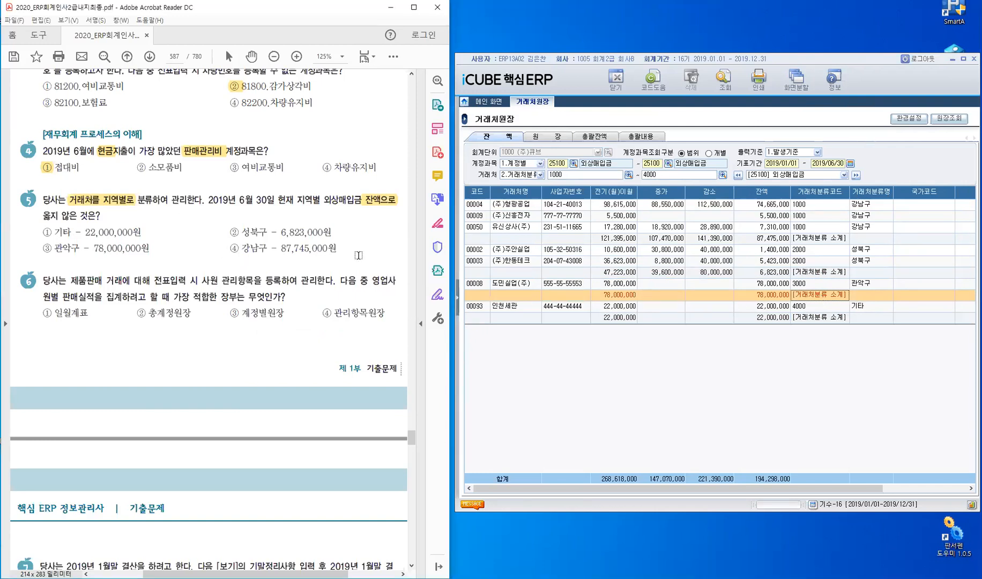
pyautogui.click(817, 242)
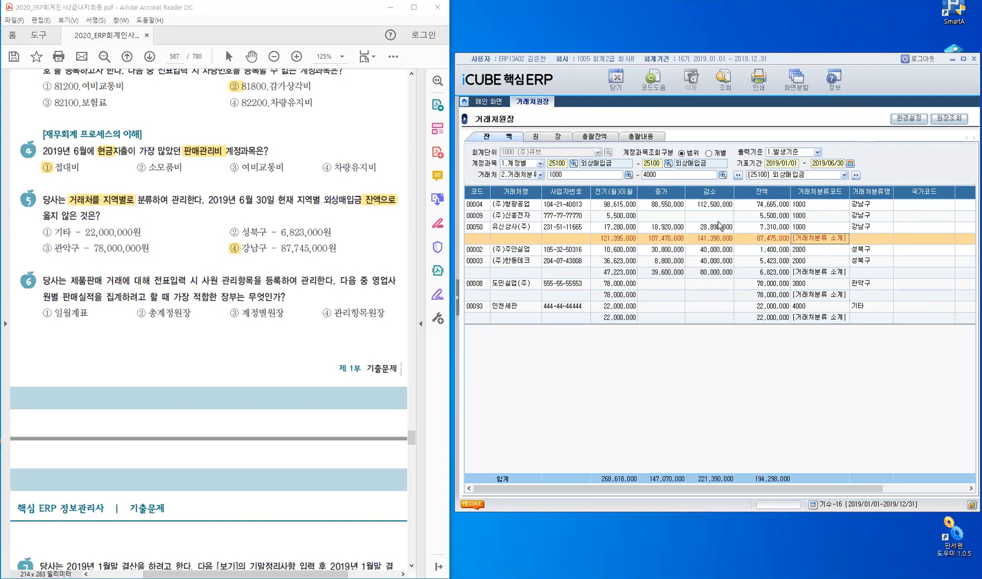
# Step: Highlight the word 관리항목 and answer ④ of question 6 in the exam PDF
pyautogui.moveTo(222, 280); pyautogui.dragTo(252, 277)
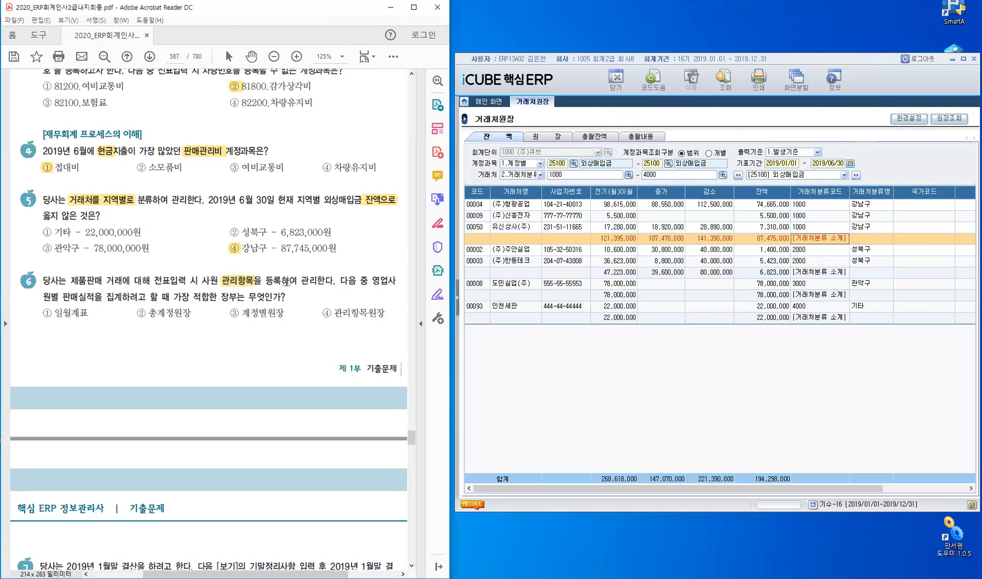
pyautogui.click(457, 295)
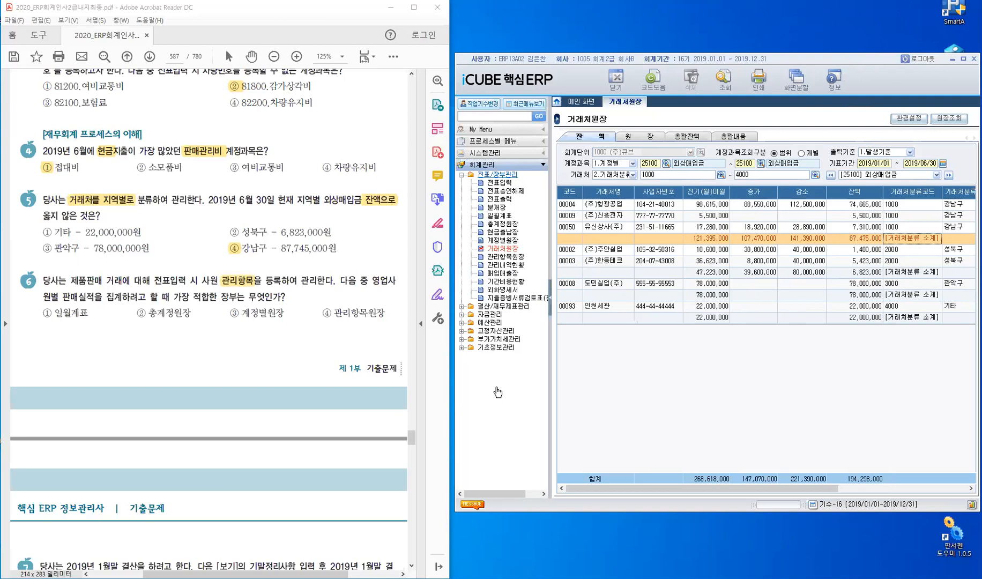
pyautogui.click(523, 268)
pyautogui.click(327, 316)
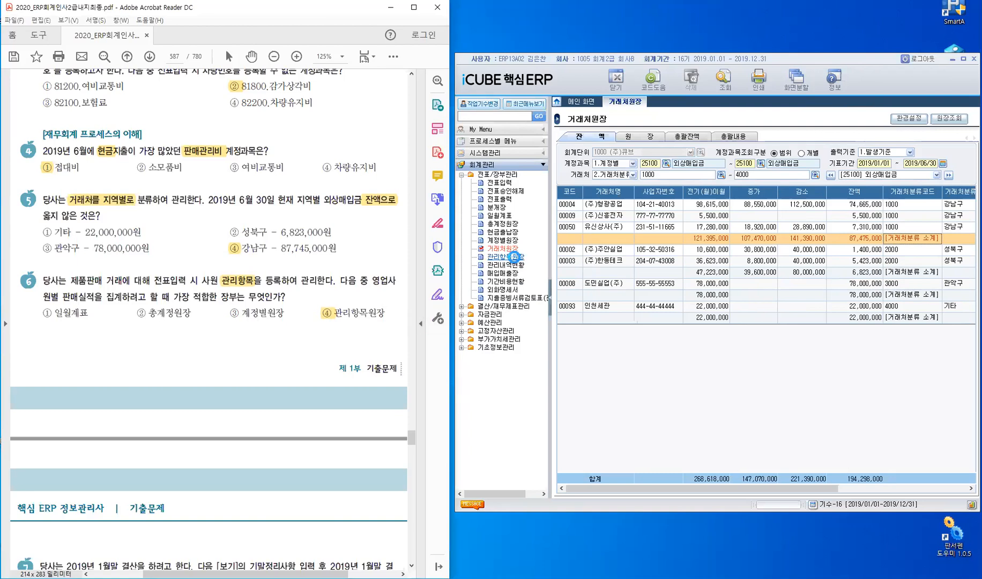
# Step: Open the 관리항목원장 ledger and look up item D4 사원 in the 관리항목코드 list, closing the list without applying it
pyautogui.click(517, 260)
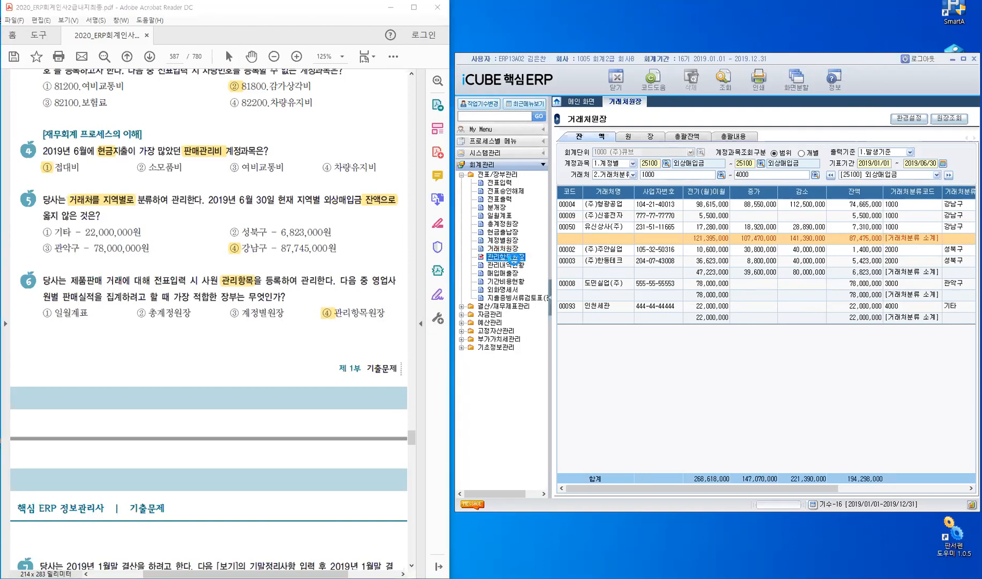
pyautogui.doubleClick(514, 259)
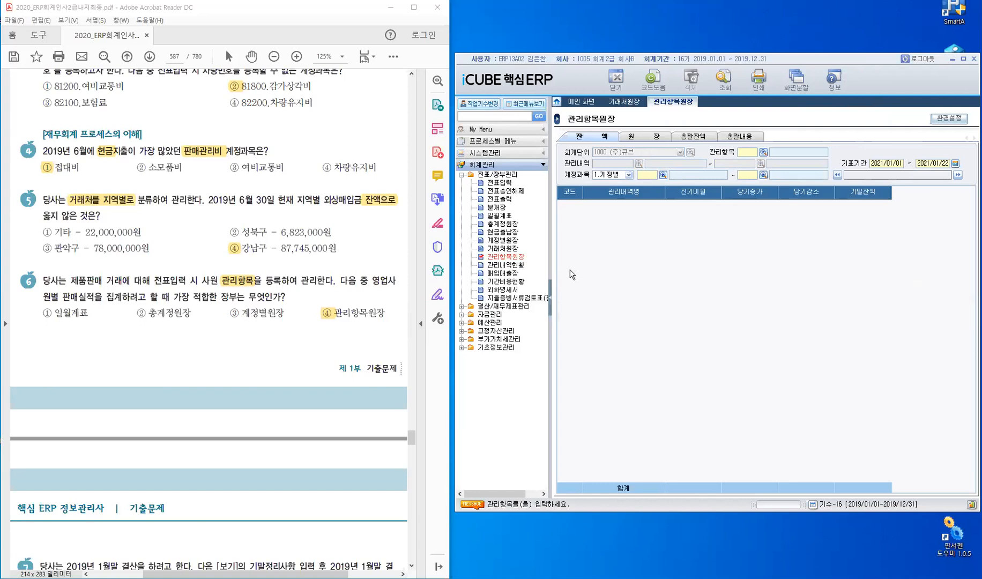
pyautogui.press('F2')
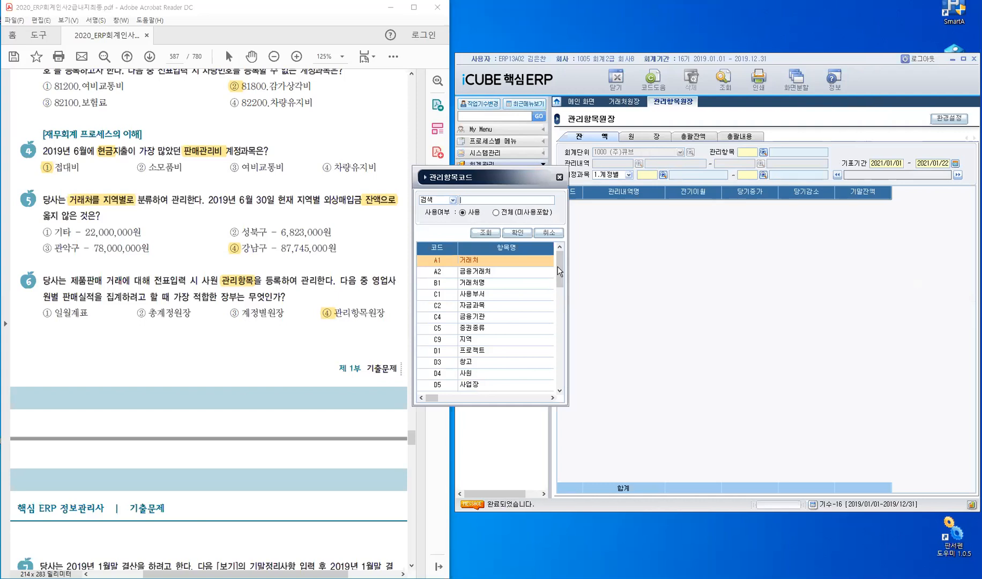
pyautogui.moveTo(558, 266); pyautogui.dragTo(547, 214)
pyautogui.press('Escape')
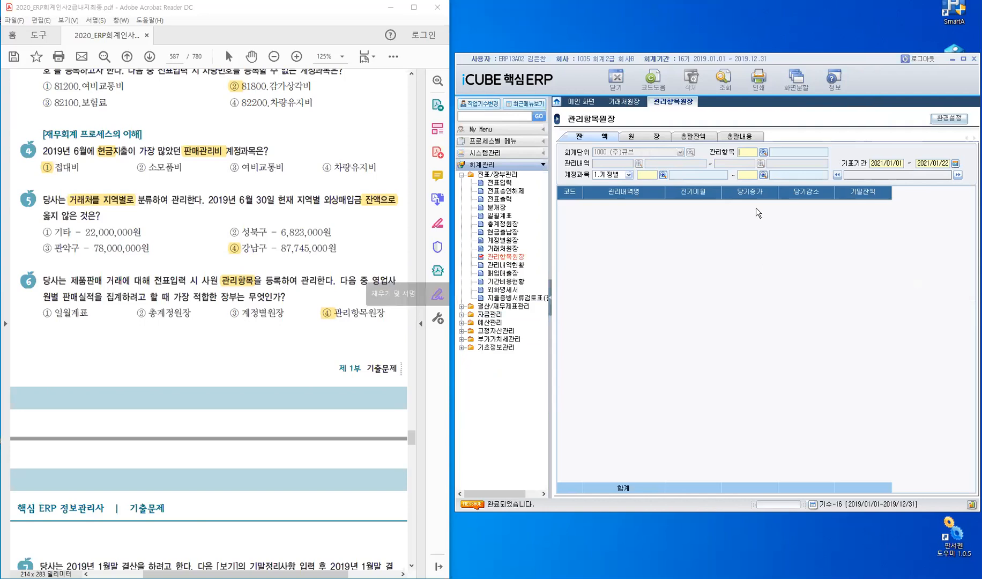
pyautogui.click(764, 153)
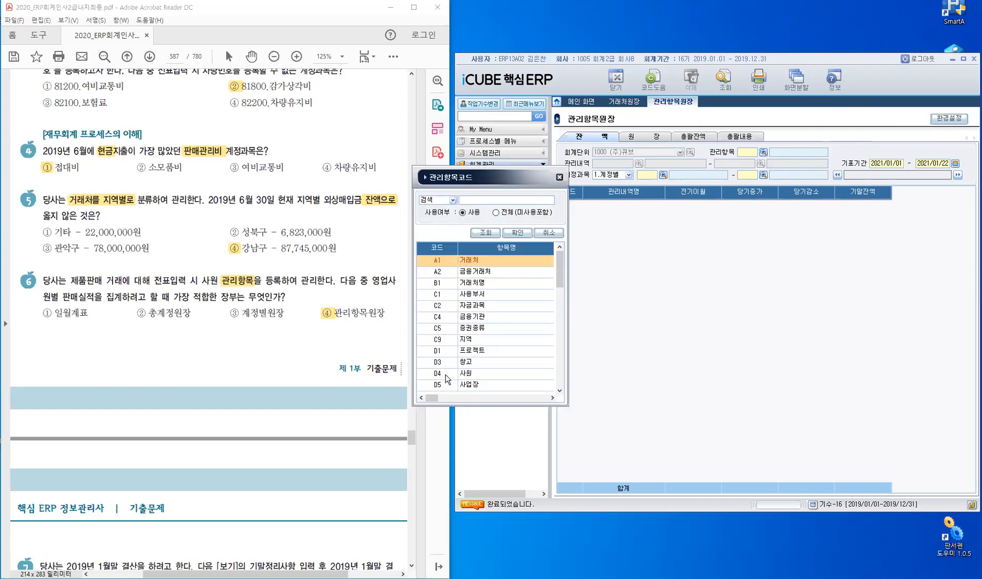
pyautogui.click(446, 375)
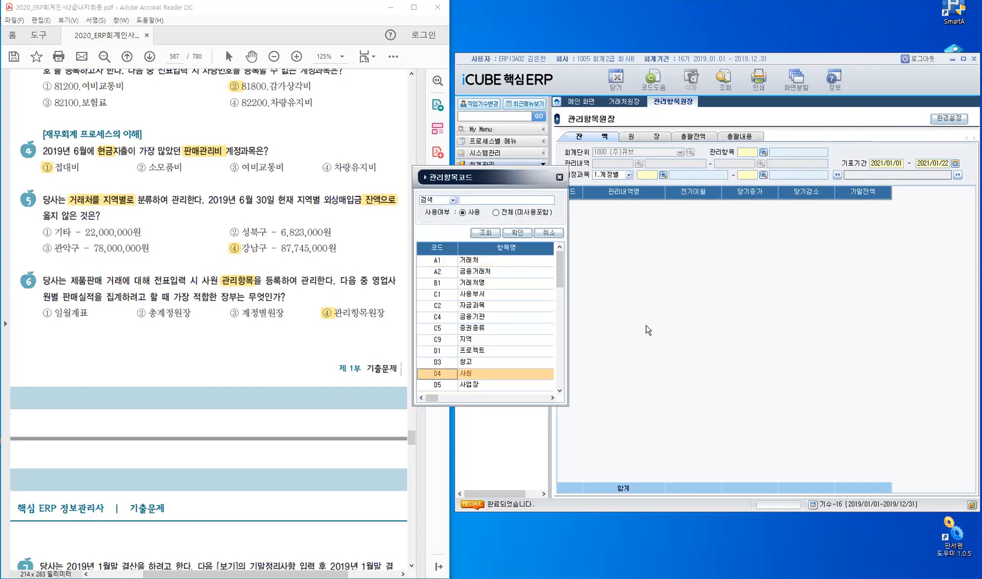
pyautogui.click(559, 177)
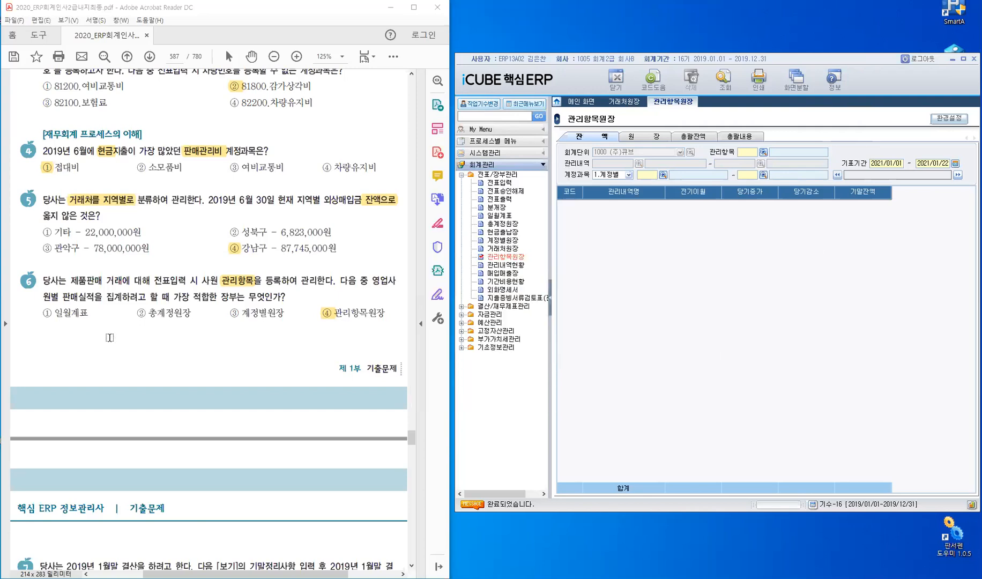
# Step: Open 결산자료입력 for question 7 of the exam and load the closing data for the period 2019/01 to 2019/01
pyautogui.scroll(-5, 110, 334)
pyautogui.scroll(-3, 107, 339)
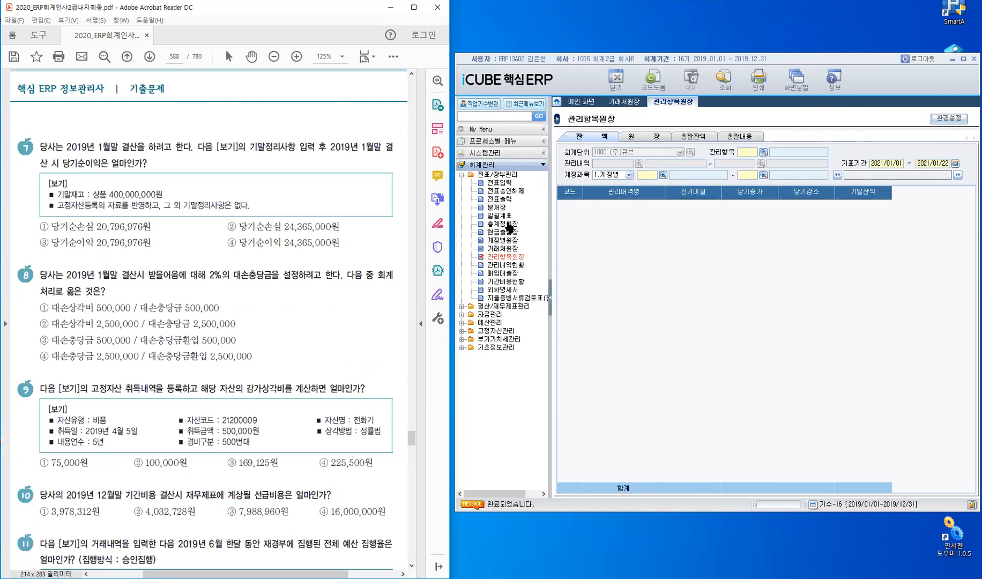
pyautogui.click(507, 174)
pyautogui.click(513, 183)
pyautogui.click(514, 191)
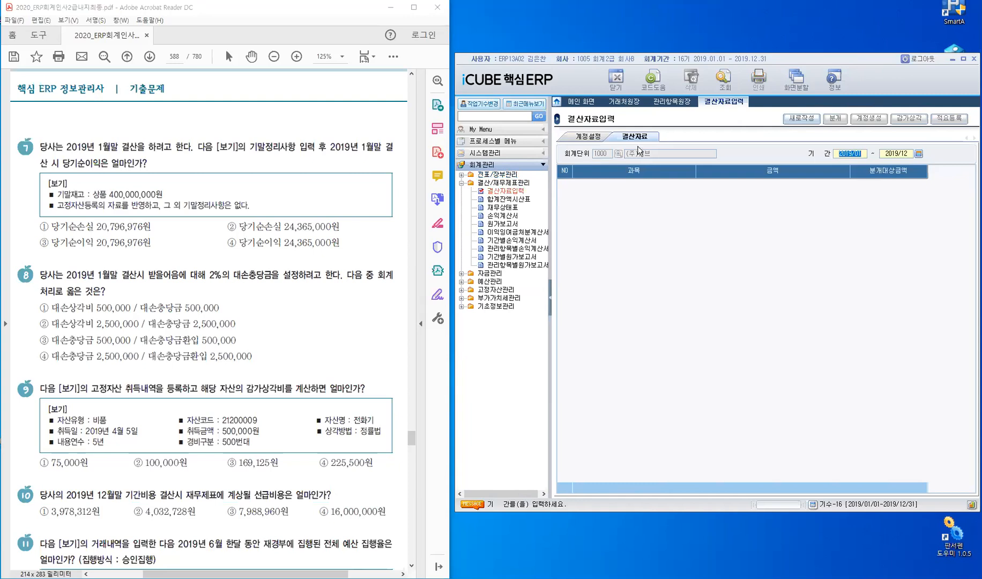
pyautogui.write('2019/01')
pyautogui.press('Return')
pyautogui.write('2019/01')
pyautogui.press('Return')
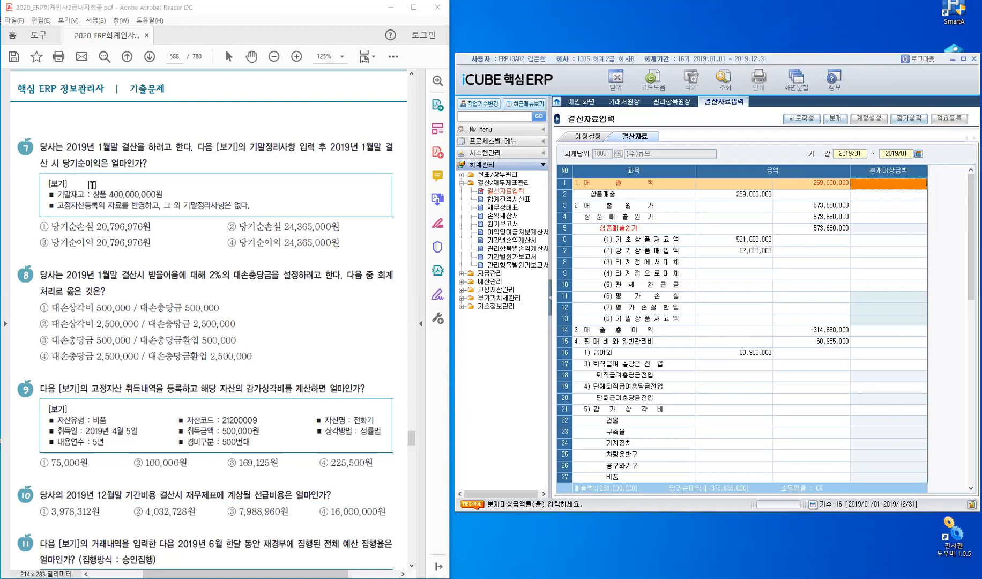
# Step: Highlight 당기순이익 in question 7 and load the 감가상각 amounts from the fixed asset records into the closing data
pyautogui.moveTo(63, 162); pyautogui.dragTo(102, 163)
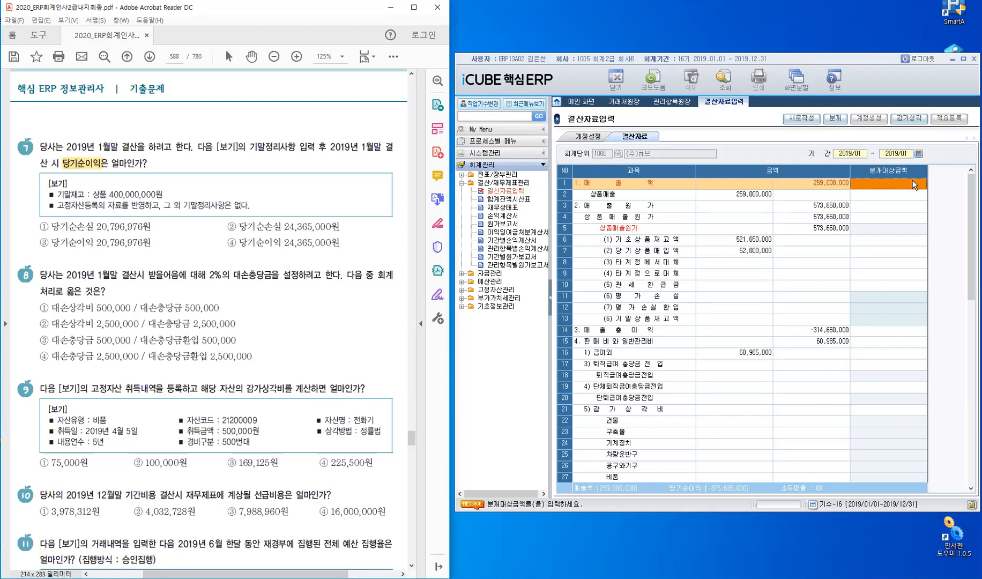
pyautogui.click(907, 121)
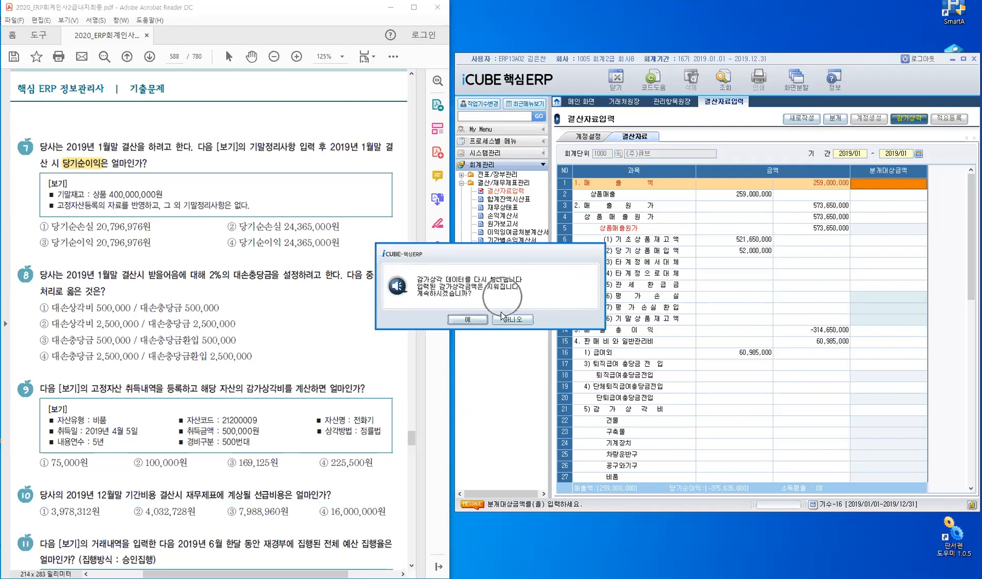
pyautogui.click(468, 320)
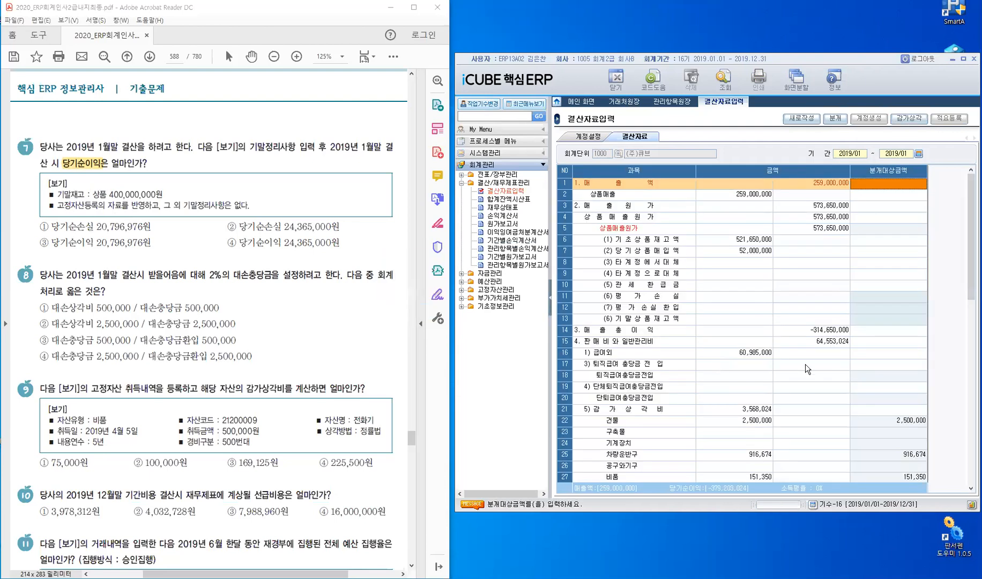
pyautogui.scroll(-4, 805, 364)
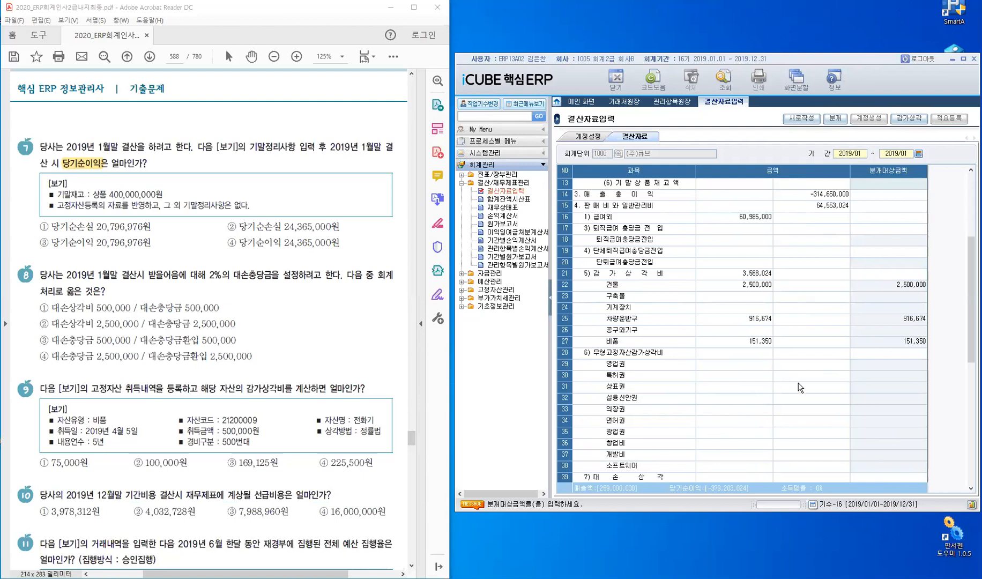
pyautogui.scroll(4, 800, 387)
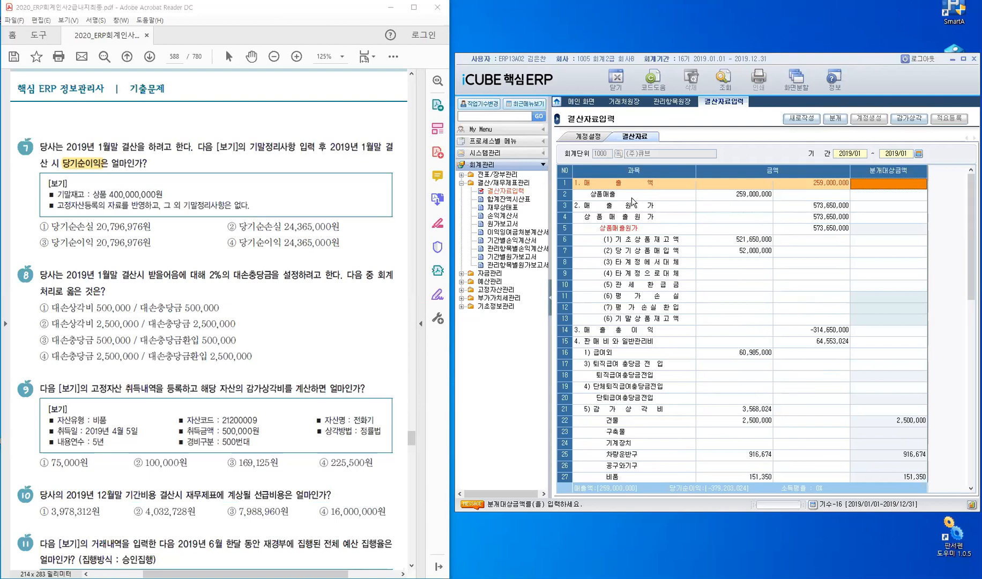
# Step: Enter 400,000,000 as the 분개대상금액 of 기말상품재고액 in the closing data
pyautogui.click(633, 218)
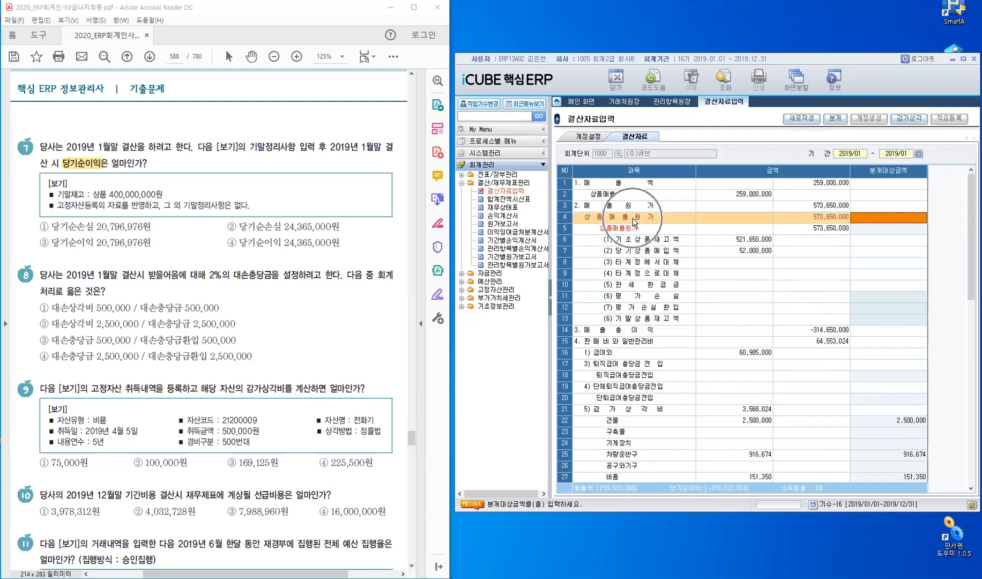
pyautogui.click(649, 321)
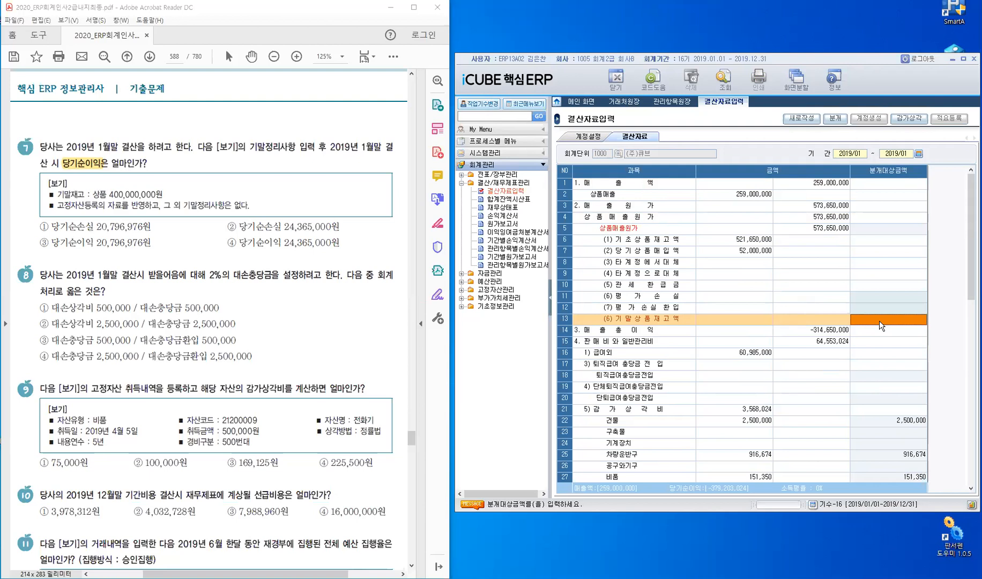
pyautogui.write('40')
pyautogui.write('0000')
pyautogui.press('Return')
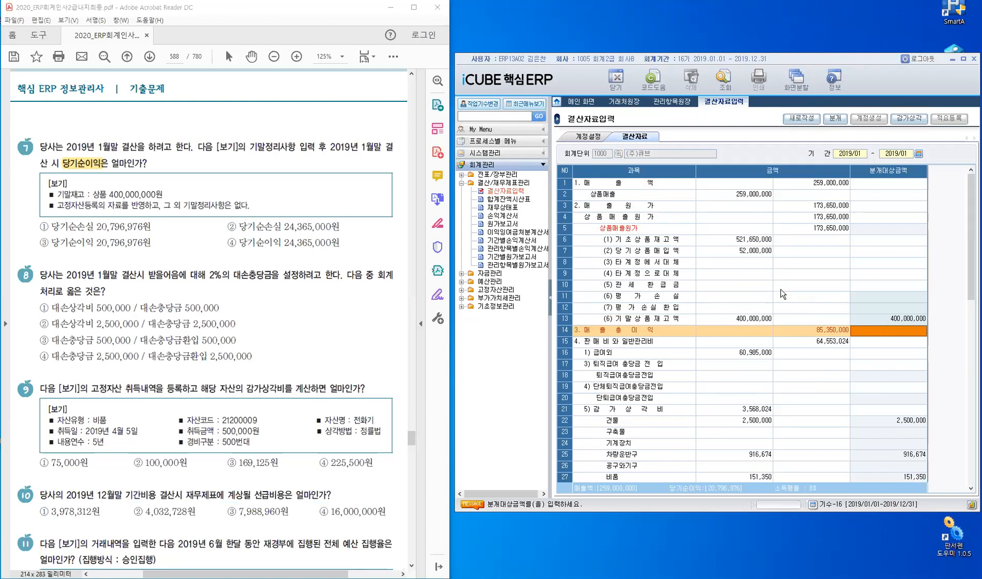
# Step: Enter 173,650,000 for 상품매출원가 in the 프로젝트 및 부서별 금액조정 window and close it
pyautogui.click(882, 230)
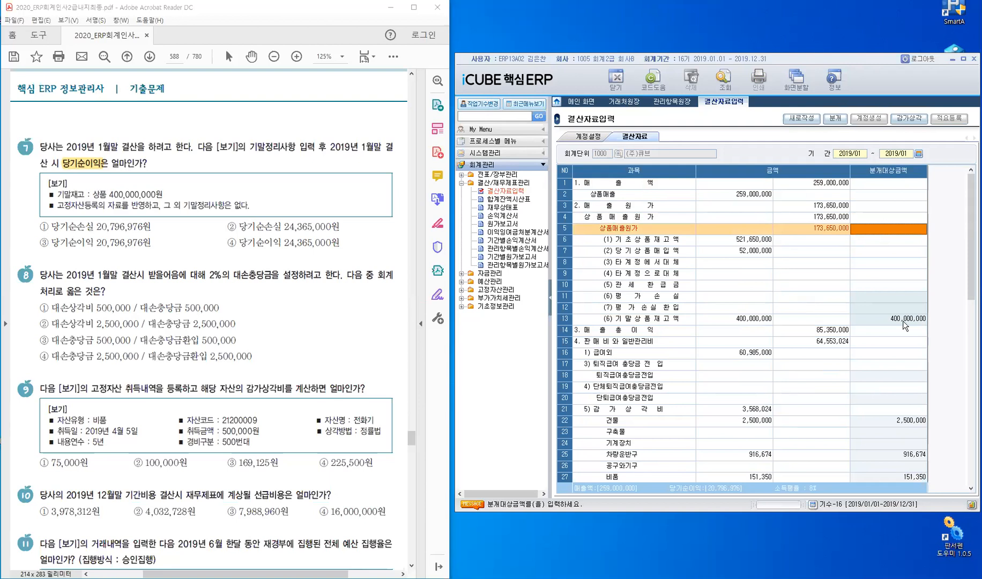
pyautogui.doubleClick(875, 235)
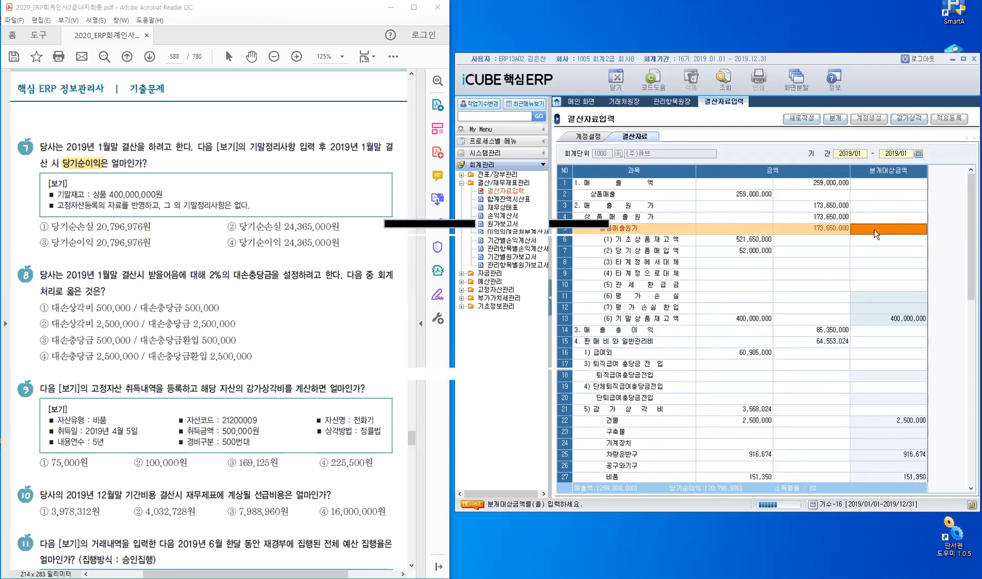
pyautogui.moveTo(506, 204); pyautogui.dragTo(666, 238)
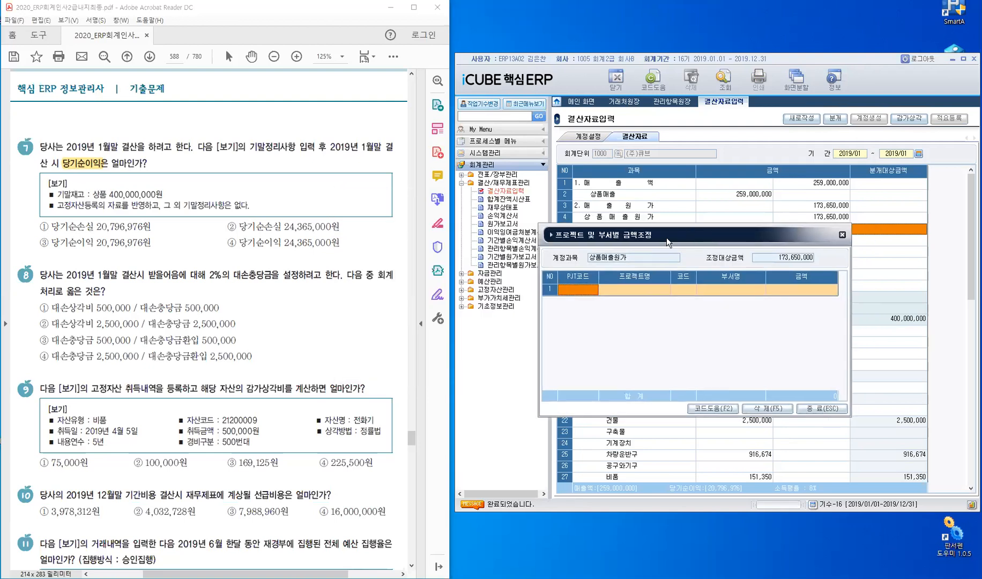
pyautogui.click(826, 285)
pyautogui.write('173,650,000')
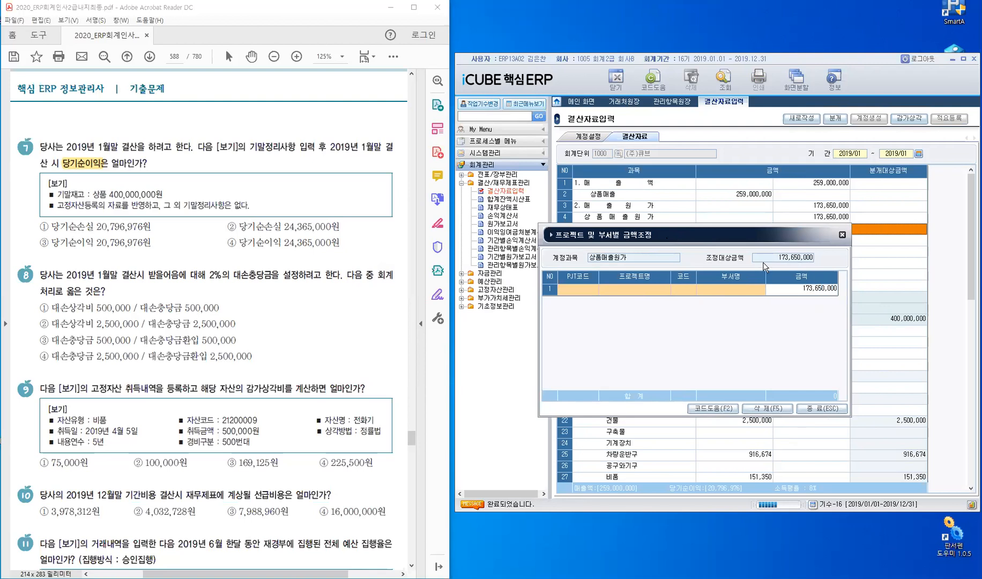
pyautogui.press('Return')
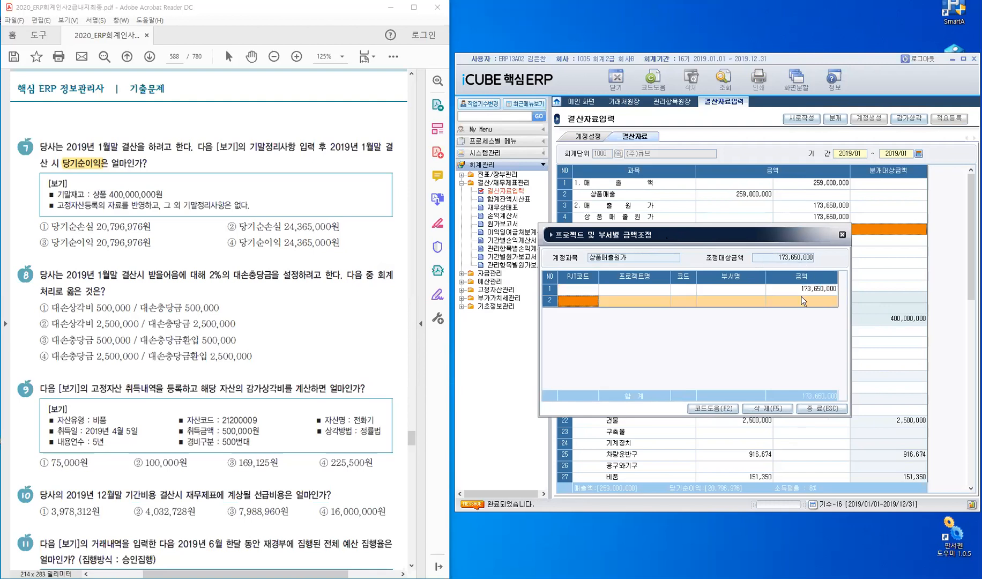
pyautogui.click(827, 409)
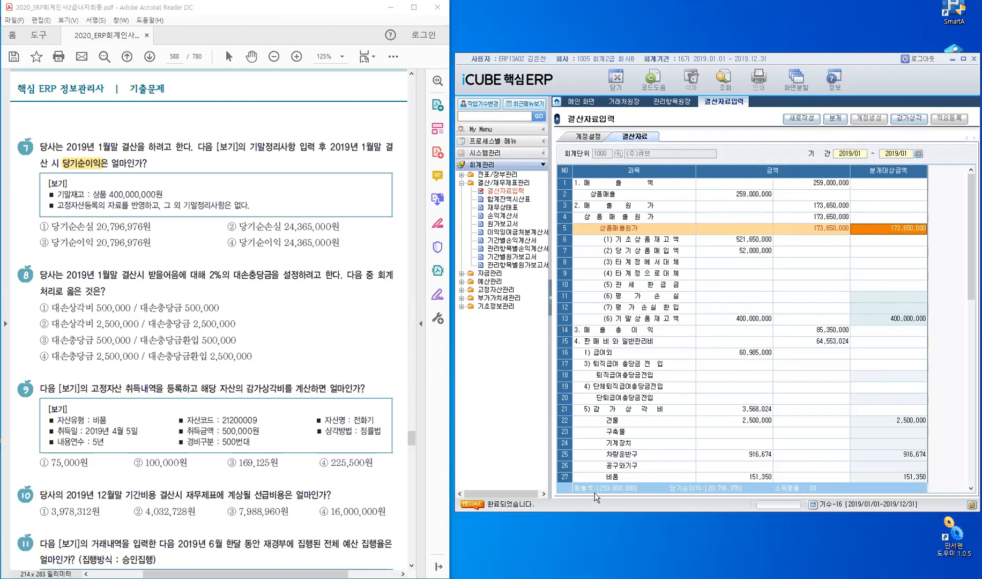
# Step: Check the 당기순이익 row of the closing data and highlight answer ③ of question 7 in the PDF
pyautogui.click(724, 493)
pyautogui.scroll(-10, 864, 360)
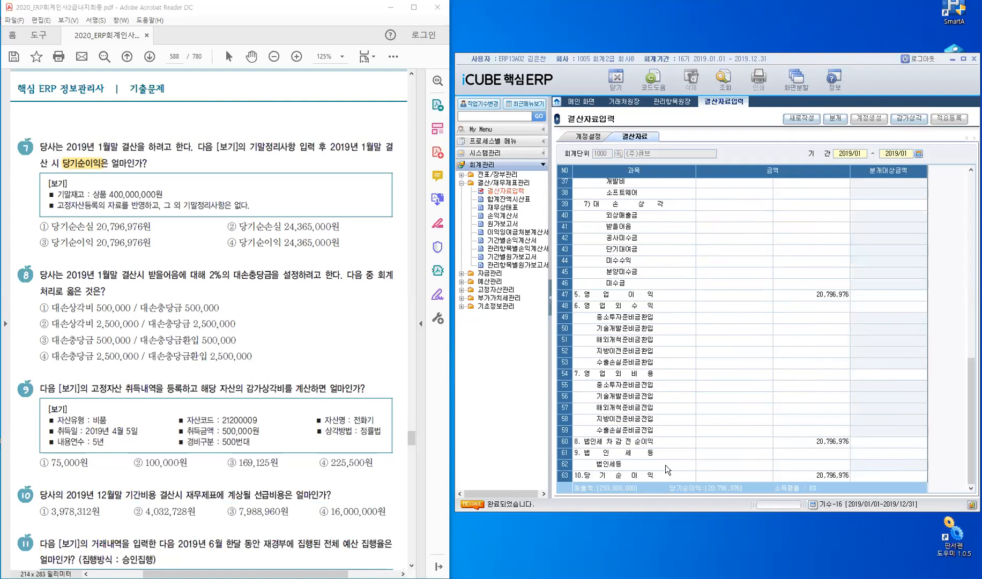
pyautogui.click(631, 475)
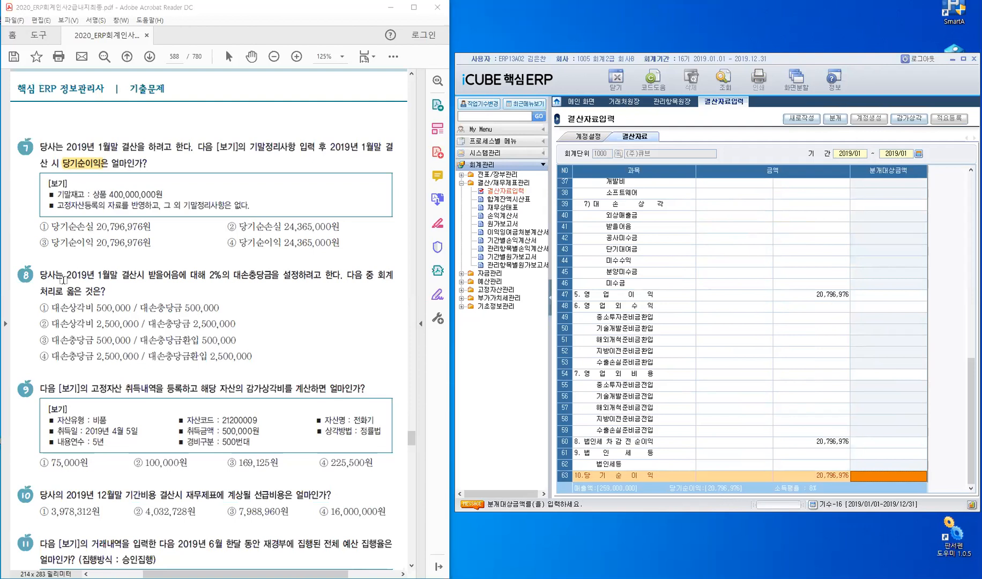
pyautogui.moveTo(38, 244); pyautogui.dragTo(48, 245)
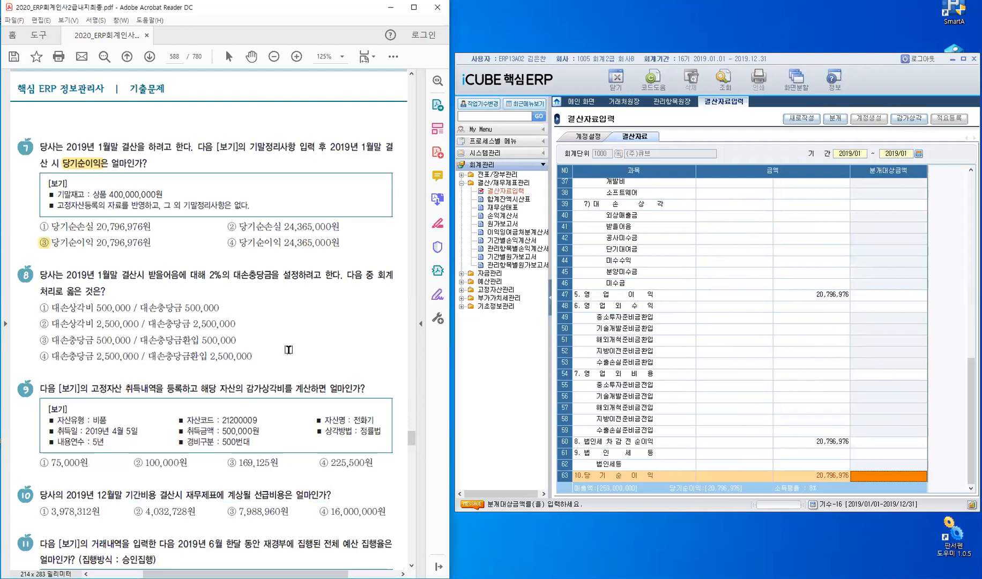
# Step: Open the 재무상태표 as of 2019/01/31 for question 8 and select the 받을어음 row
pyautogui.scroll(-3, 289, 349)
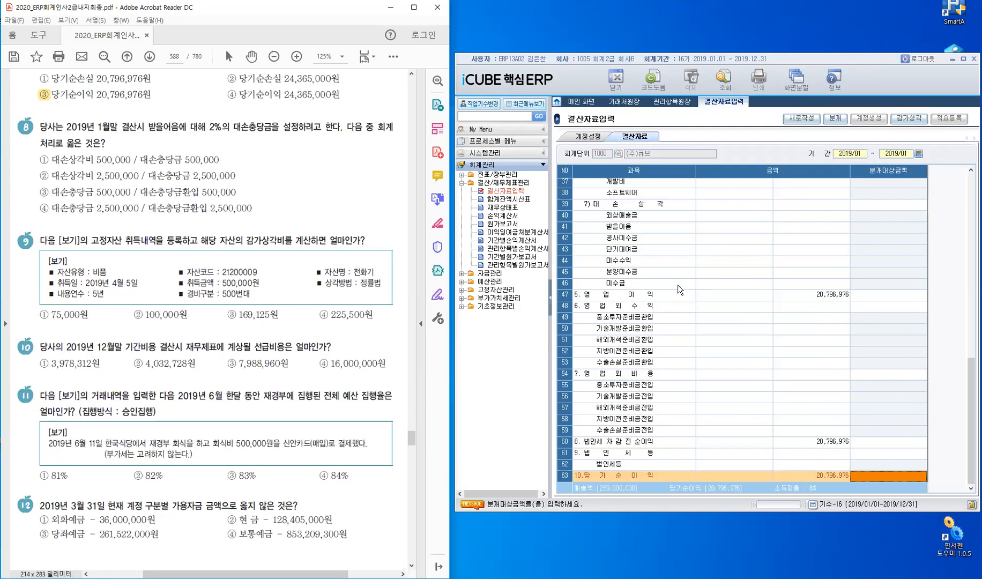
pyautogui.click(504, 207)
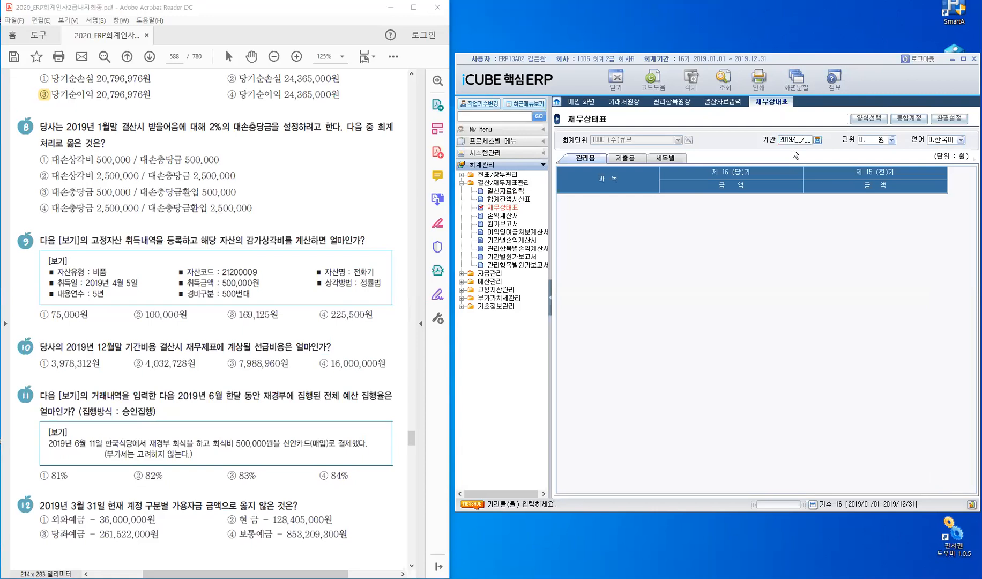
pyautogui.write('1/3')
pyautogui.press('Return')
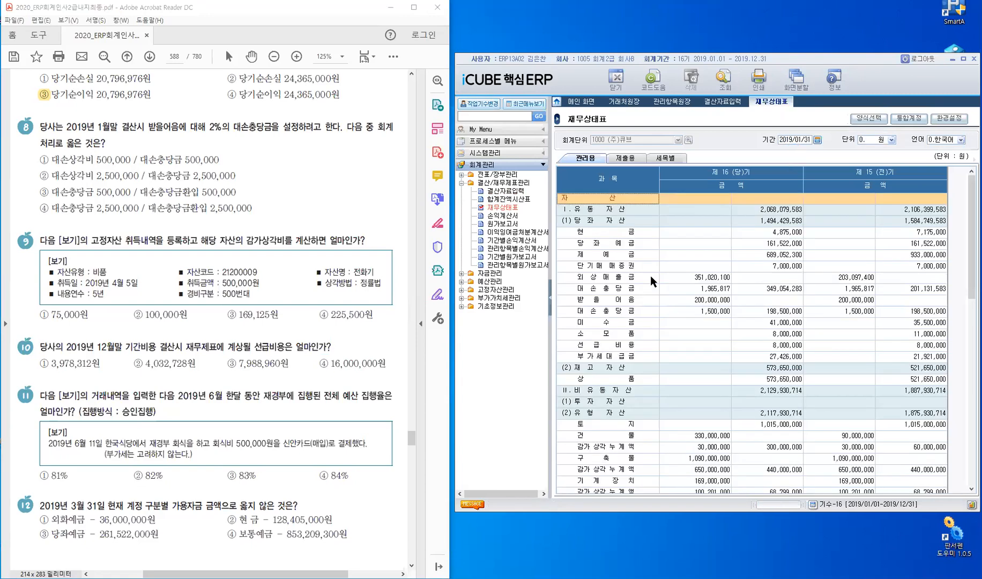
pyautogui.click(635, 303)
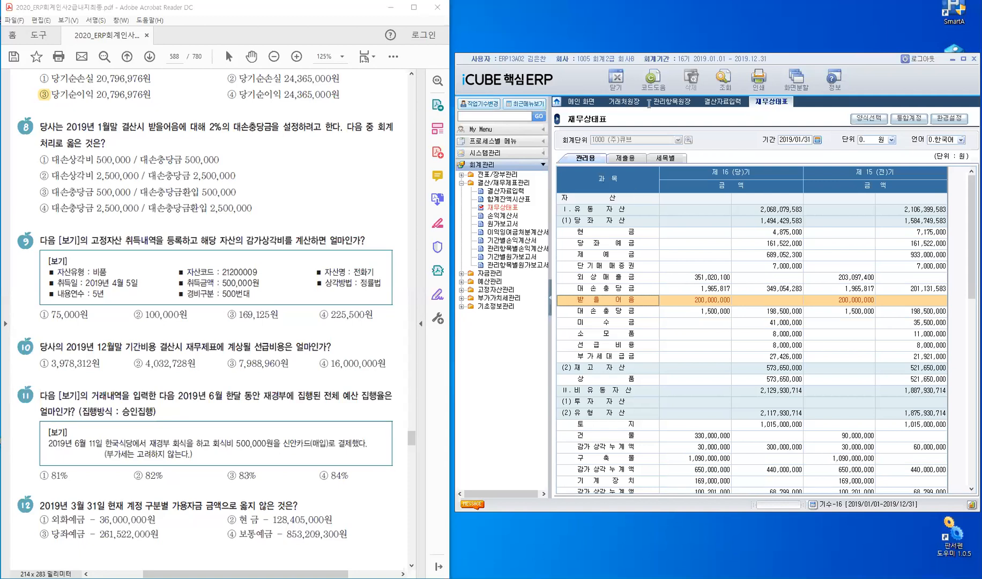
# Step: Switch to the Notepad note, move it above the balance sheet figures and clear its old calculations
pyautogui.hotkey('alt', 'Tab')
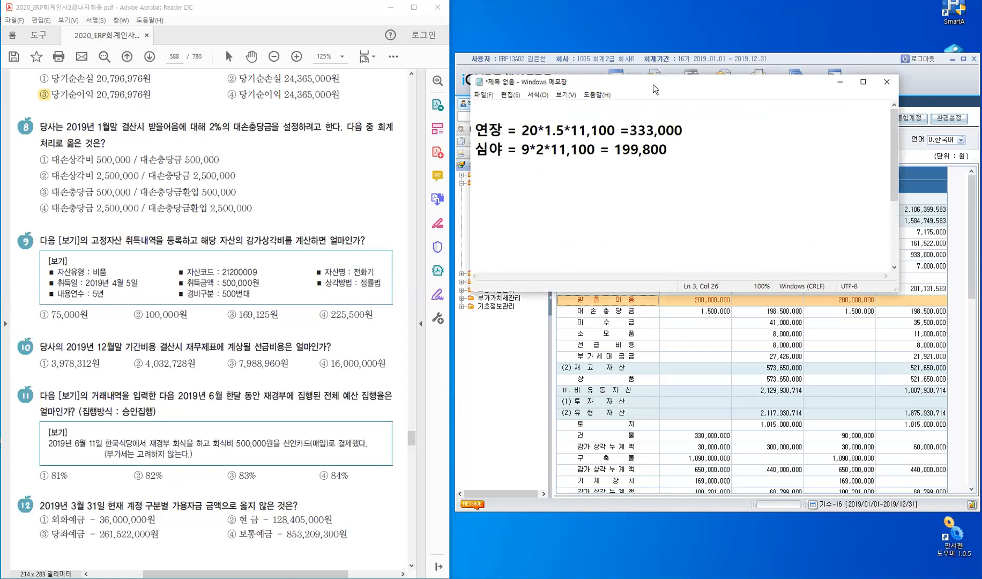
pyautogui.moveTo(531, 81); pyautogui.dragTo(555, 38)
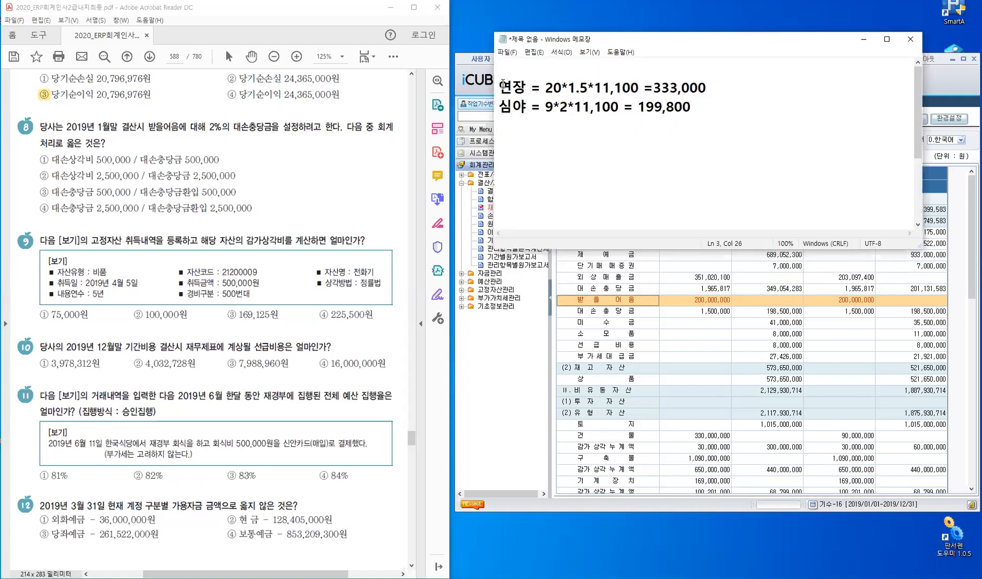
pyautogui.hotkey('ctrl', 'a')
pyautogui.press('Delete')
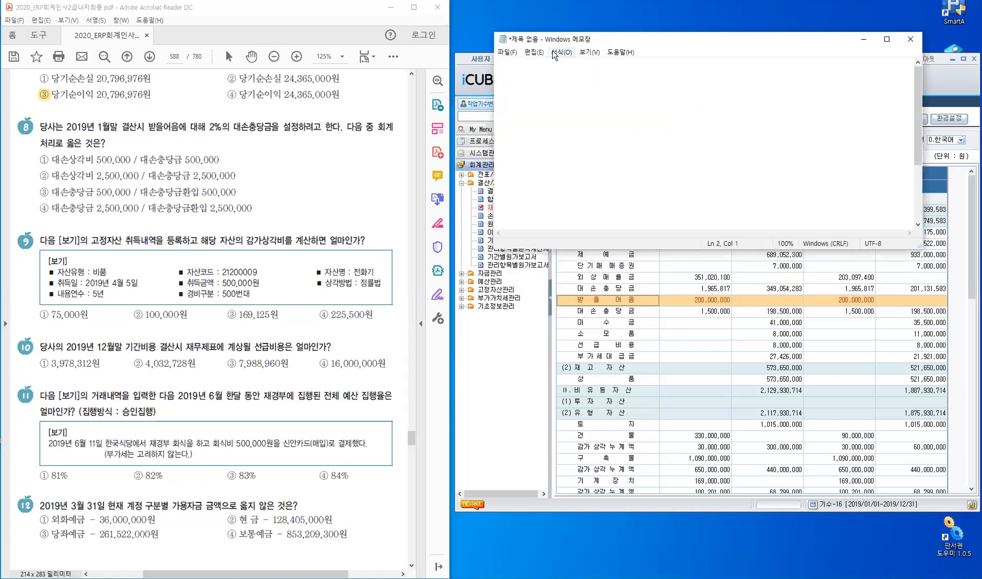
# Step: Write the formula 대손충당금설정액 = 채권잔액*대손률-대손충당금잔액 in the note
pyautogui.write('대손')
pyautogui.write('충다')
pyautogui.write('당금설저')
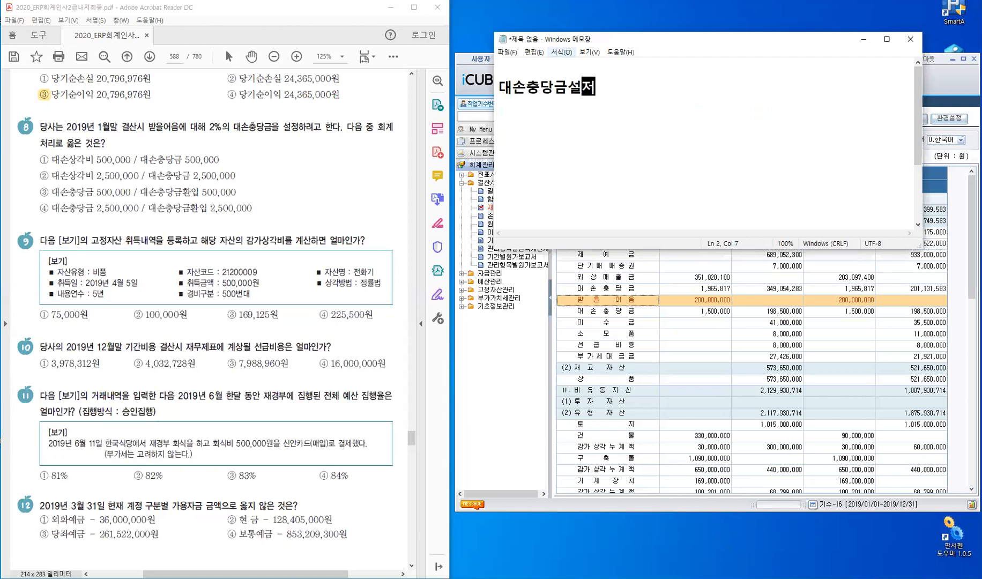
pyautogui.write('정애')
pyautogui.write('액 ')
pyautogui.write('= ')
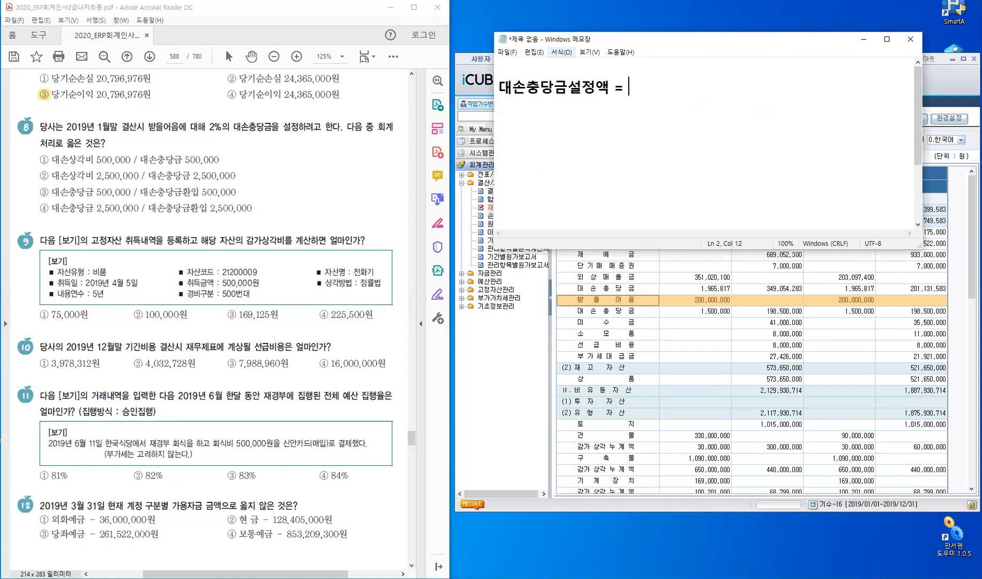
pyautogui.write('채권잔액*')
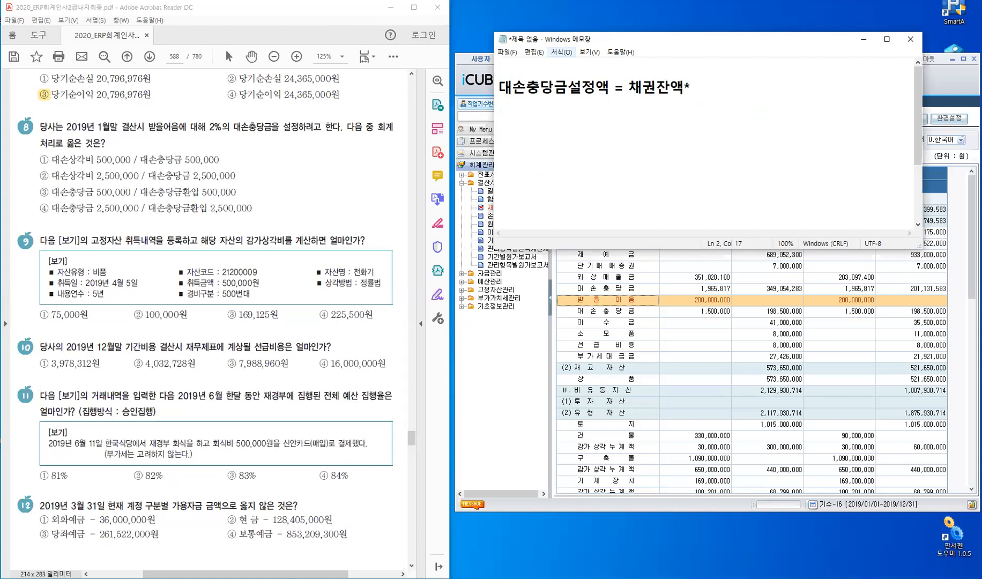
pyautogui.write('대')
pyautogui.write('손')
pyautogui.write('ㄹ')
pyautogui.write('ㅠㄹ')
pyautogui.write('-')
pyautogui.write('대손ㅊ')
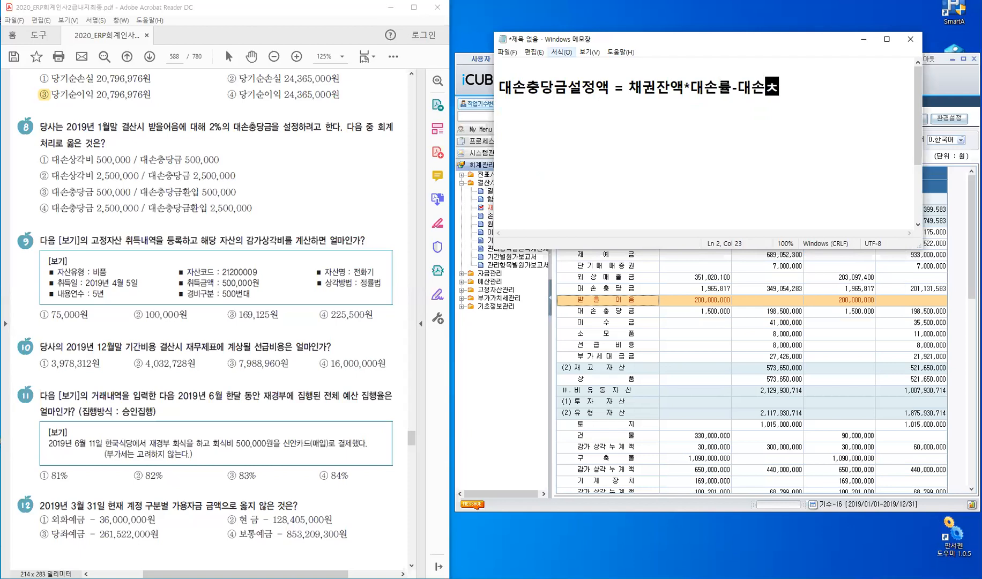
pyautogui.write('충다ㅣㅇ')
pyautogui.press('BackSpace')
pyautogui.press('BackSpace')
pyautogui.press('BackSpace')
pyautogui.write('당금잔액')
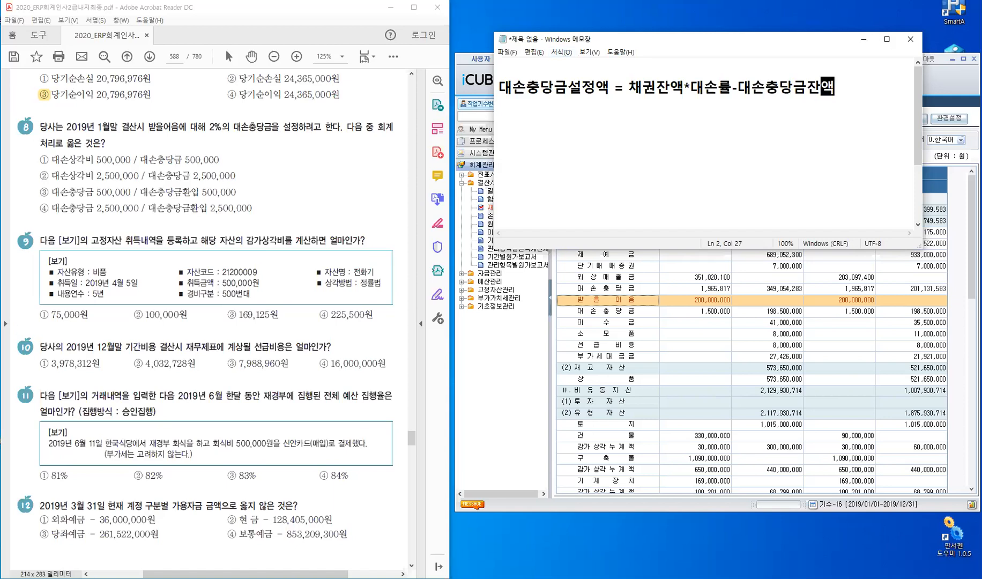
# Step: Switch to the Calculator, move it clear of the note and compute 2% of 200,000,000
pyautogui.hotkey('alt', 'Tab')
pyautogui.click(561, 196)
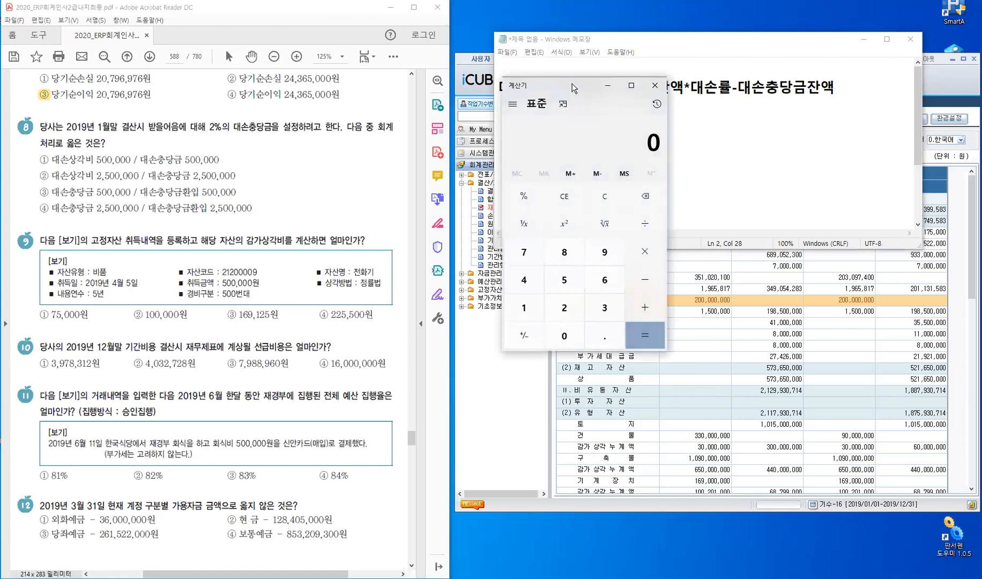
pyautogui.moveTo(574, 87); pyautogui.dragTo(448, 238)
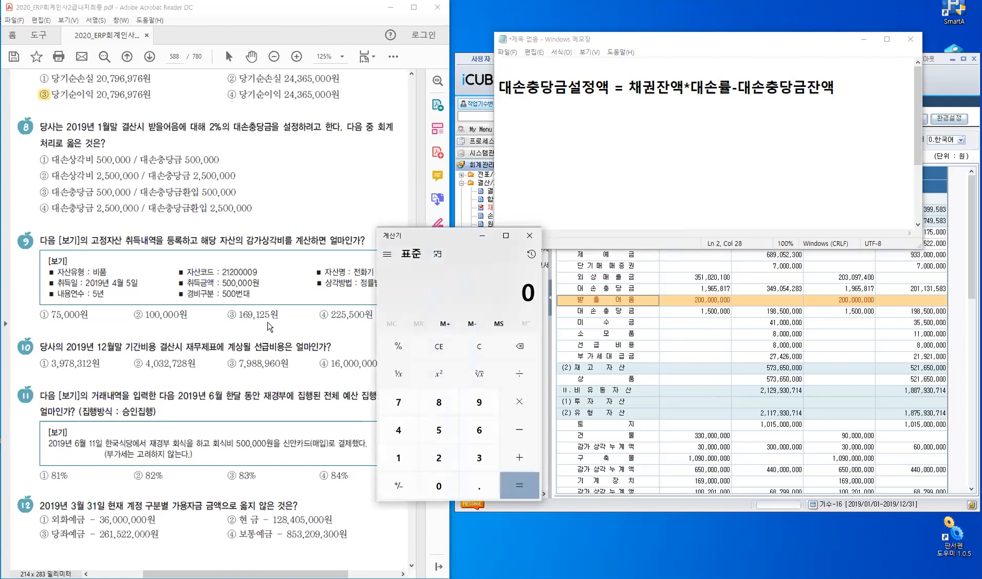
pyautogui.write('2')
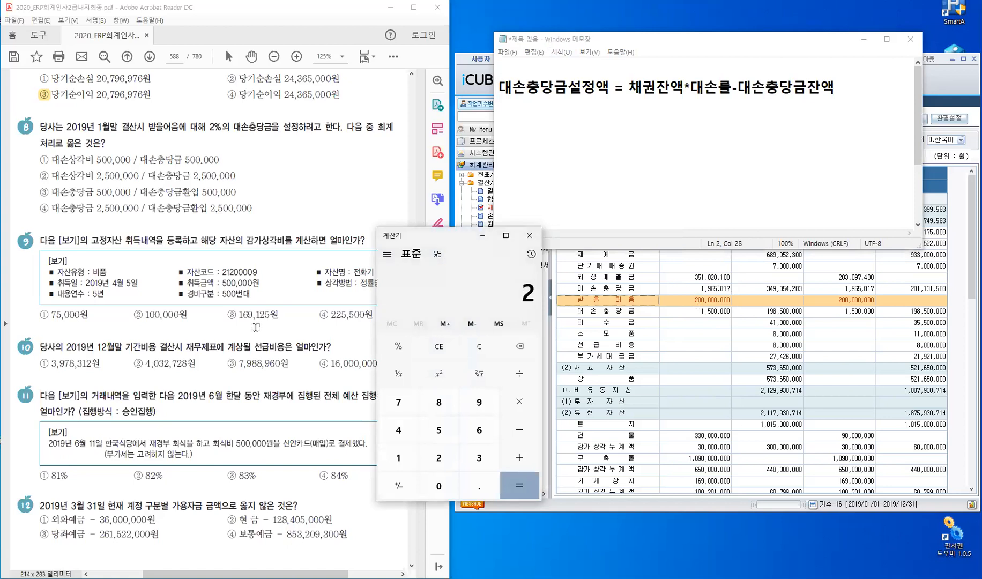
pyautogui.write('00,000,00')
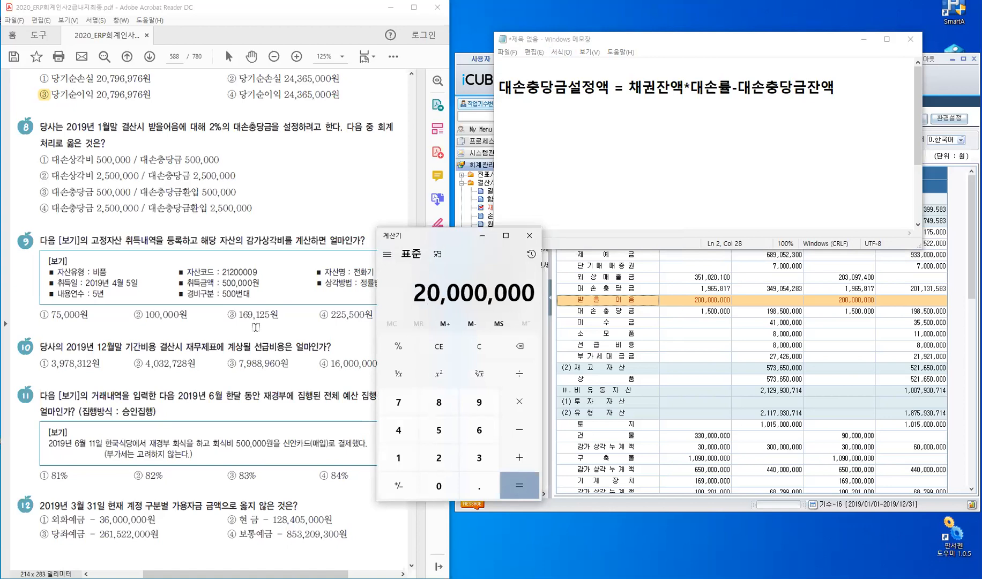
pyautogui.write('0')
pyautogui.press('*')
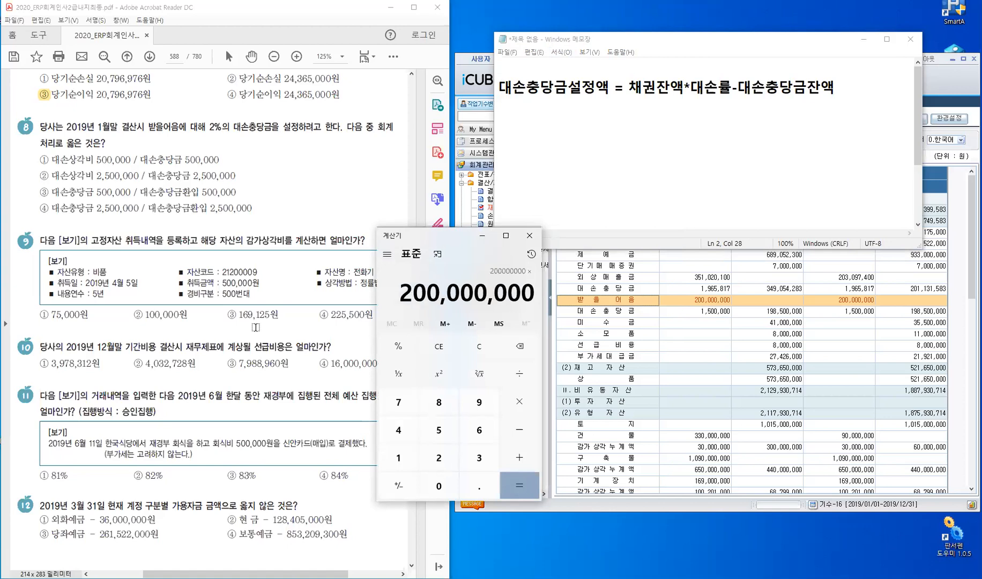
pyautogui.write('2')
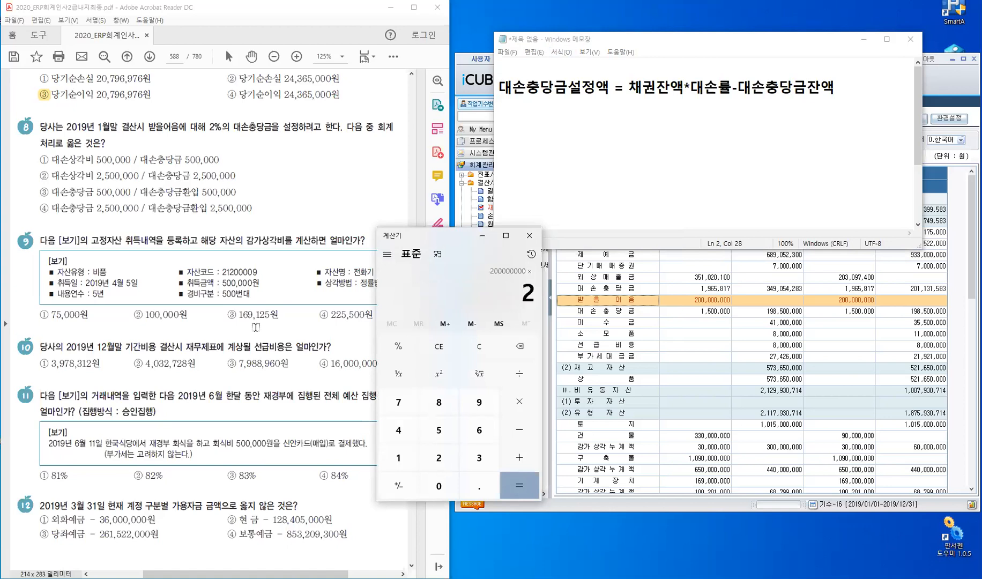
pyautogui.click(393, 352)
# Step: Subtract the existing 대손충당금 balance of 1,500,000 from the calculated amount
pyautogui.press('-')
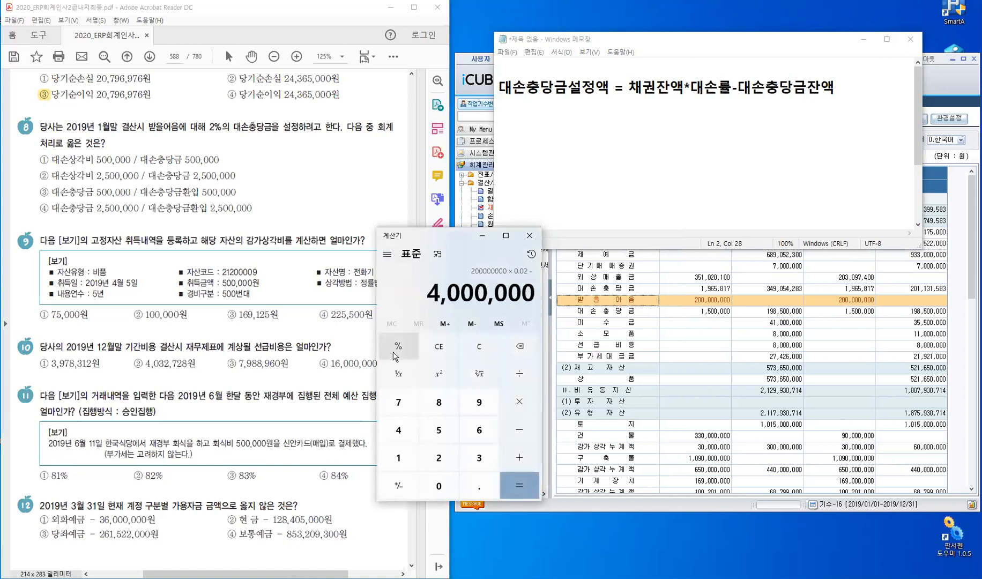
pyautogui.write('1')
pyautogui.write('500')
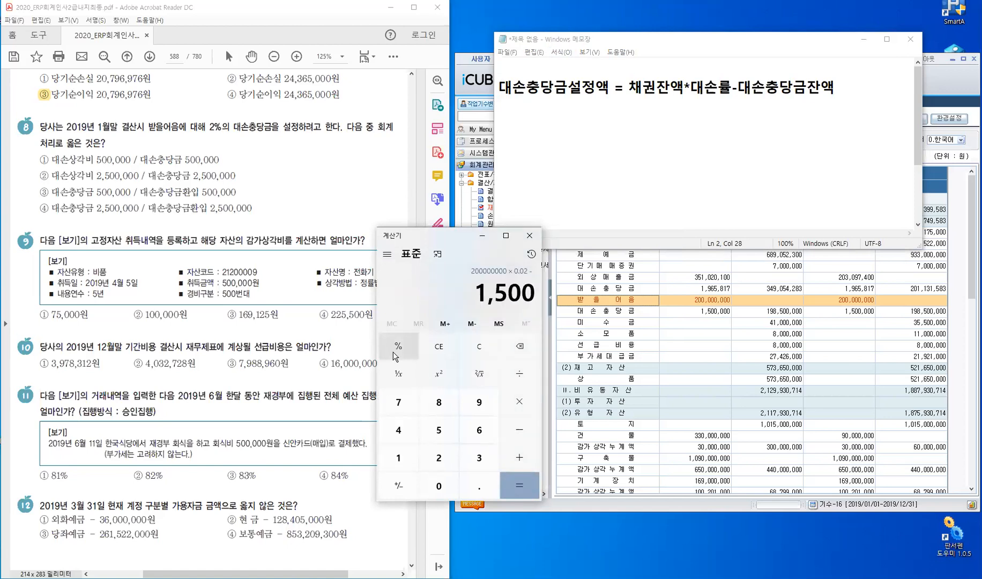
pyautogui.write('000')
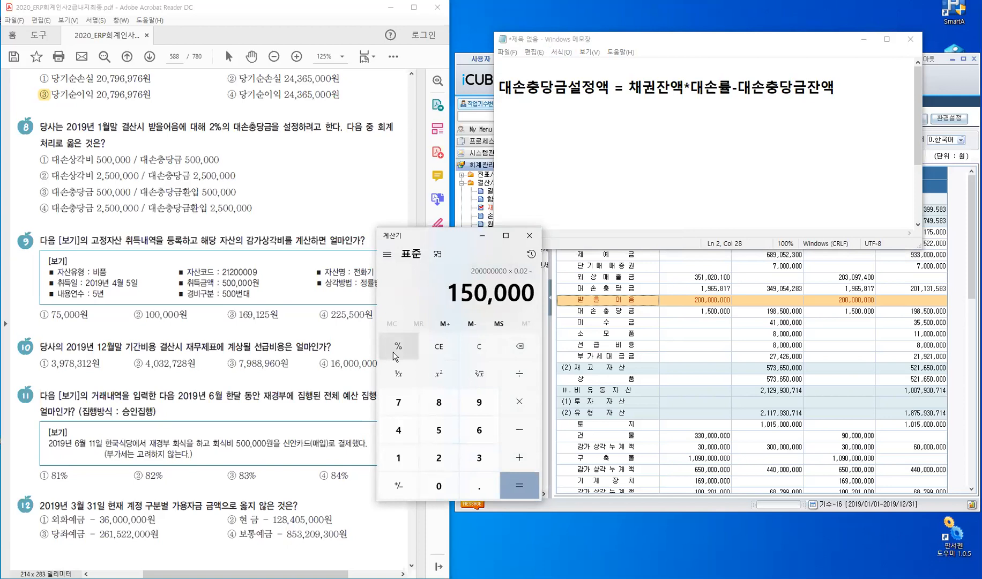
pyautogui.press('Return')
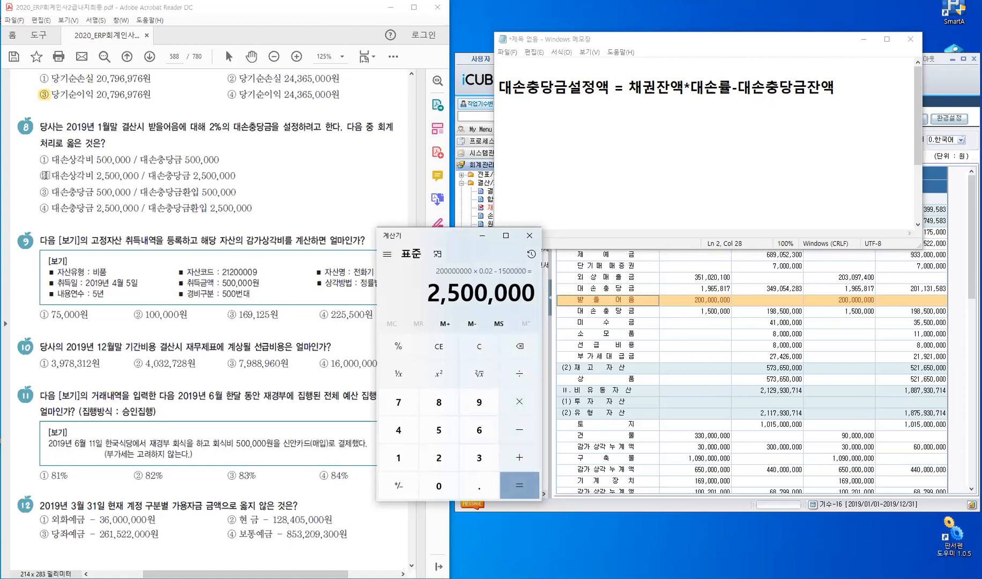
# Step: Highlight answer ② of question 8 in the PDF, then clear the Calculator and minimize it together with Notepad
pyautogui.click(107, 176)
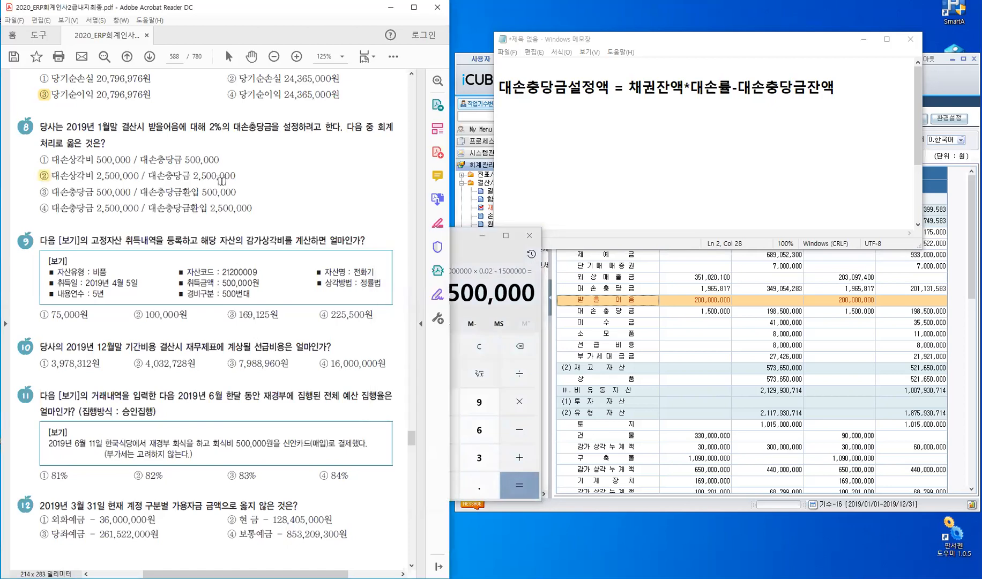
pyautogui.click(480, 252)
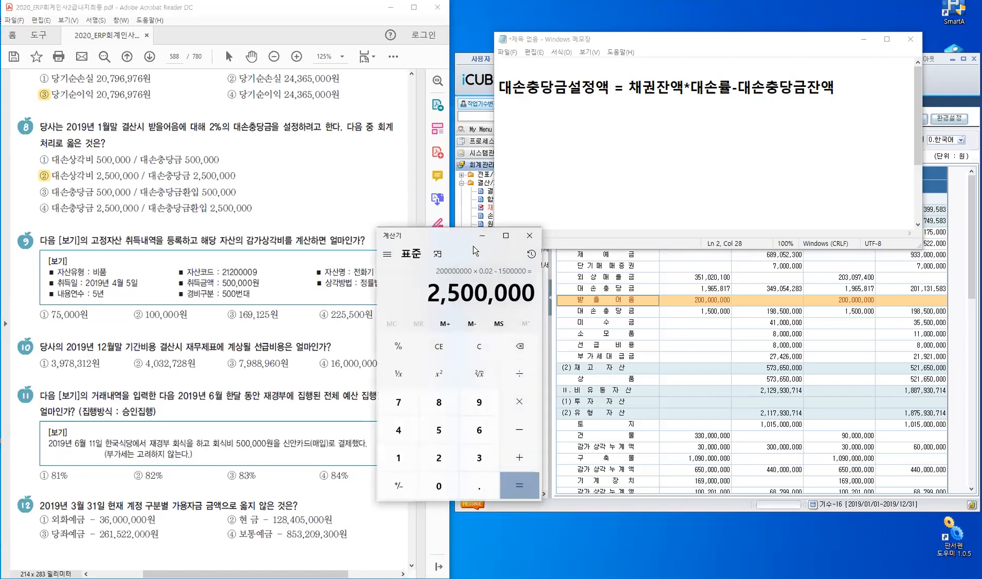
pyautogui.click(467, 344)
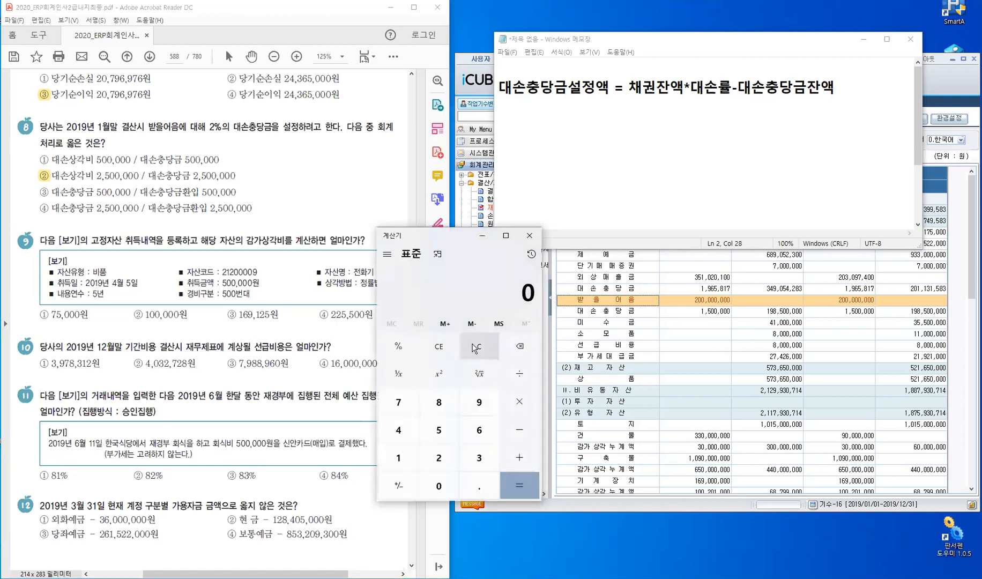
pyautogui.click(479, 237)
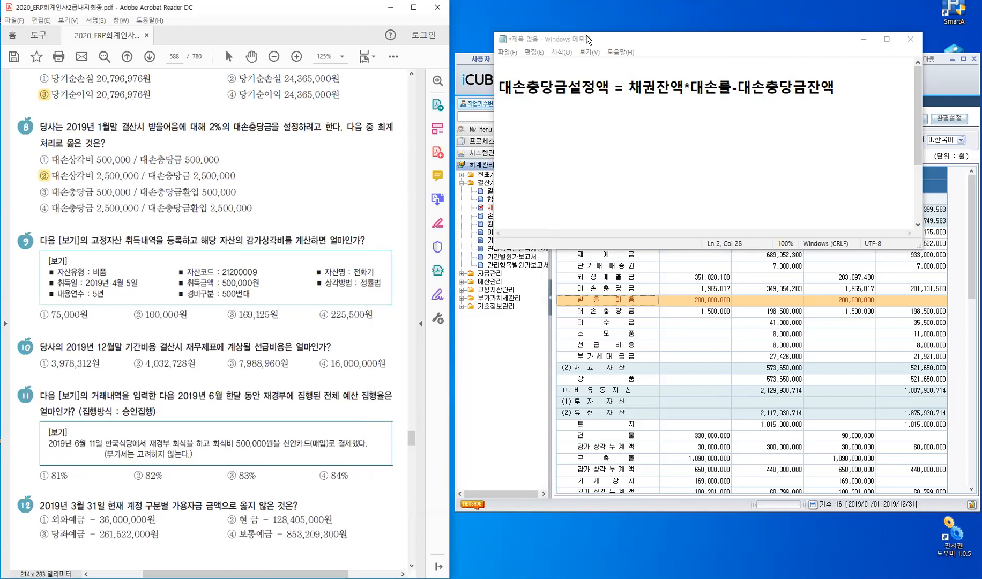
pyautogui.click(864, 38)
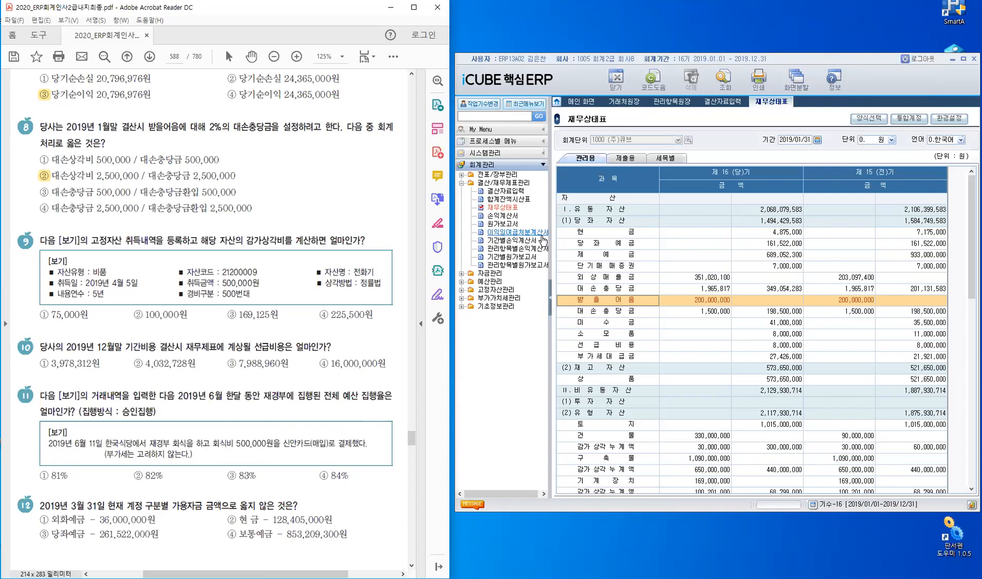
# Step: Highlight the words 등록하고 and 감가상각비를 in question 9 of the PDF
pyautogui.doubleClick(177, 242)
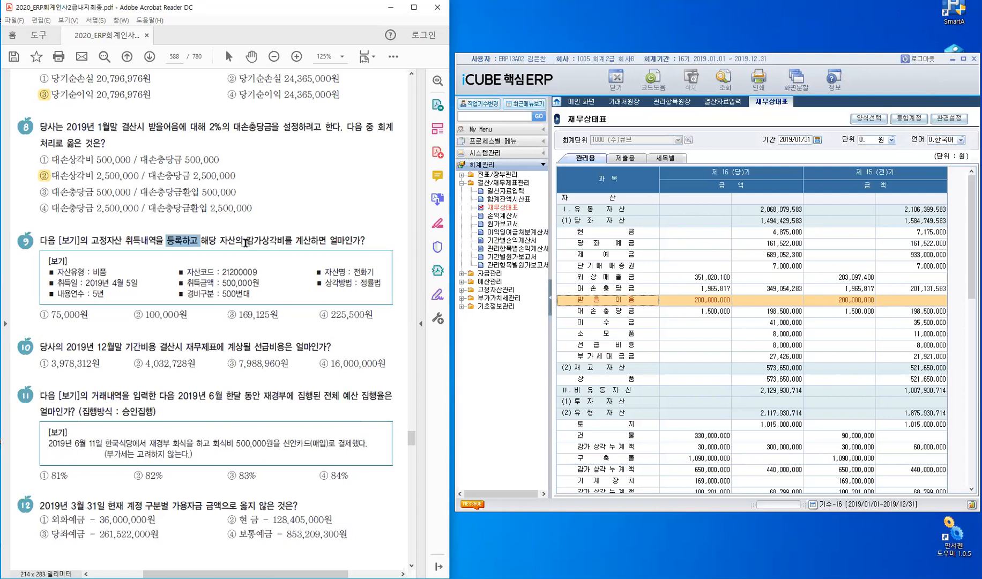
pyautogui.click(254, 242)
pyautogui.doubleClick(266, 241)
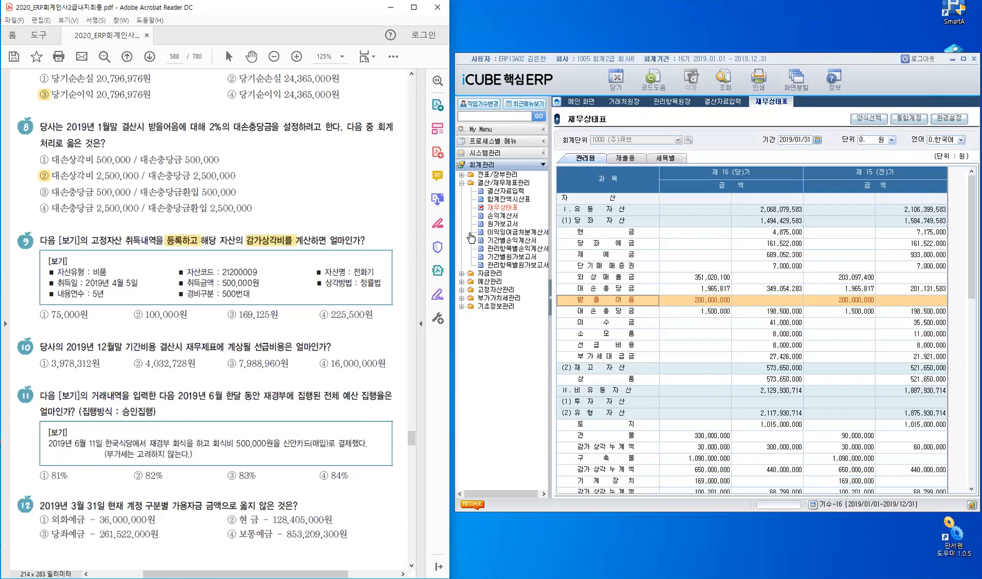
# Step: Open 고정자산등록 in iCUBE and list the assets of 자산유형 21200 비품
pyautogui.click(462, 183)
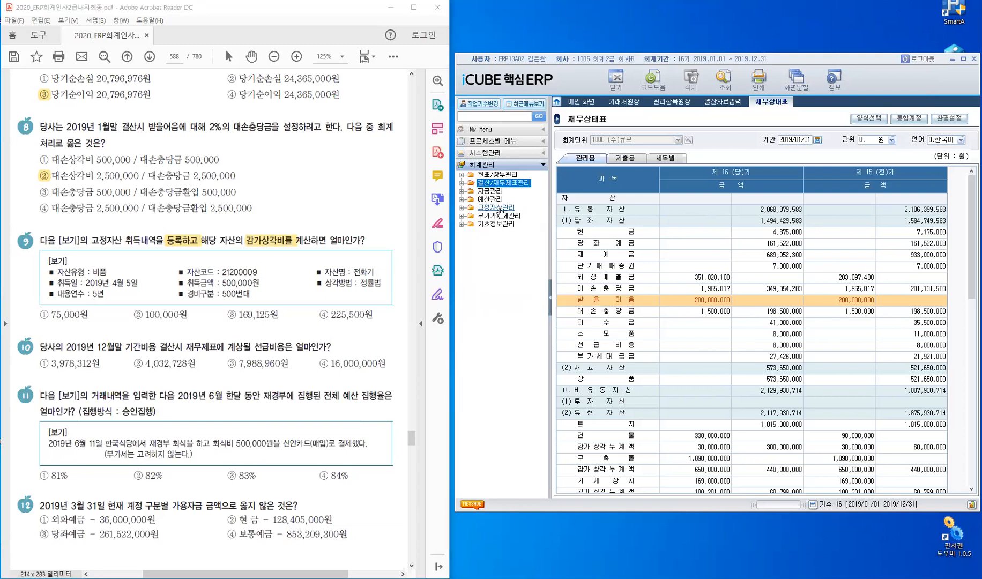
pyautogui.click(501, 209)
pyautogui.click(504, 216)
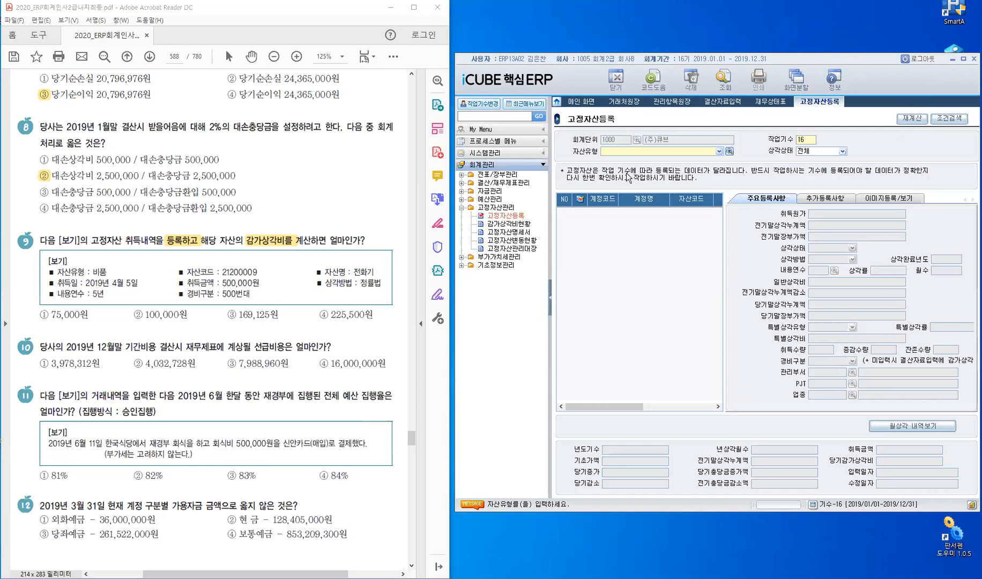
pyautogui.write('21200')
pyautogui.press('Return')
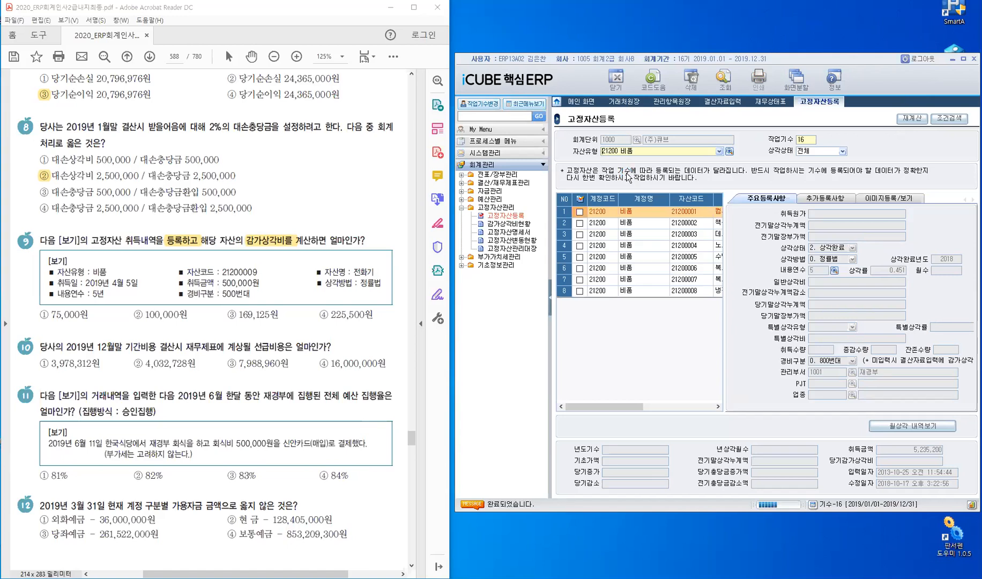
# Step: Start a new asset row, collapse the side menu for more room and enter 21200009 as the 자산코드
pyautogui.press('Return')
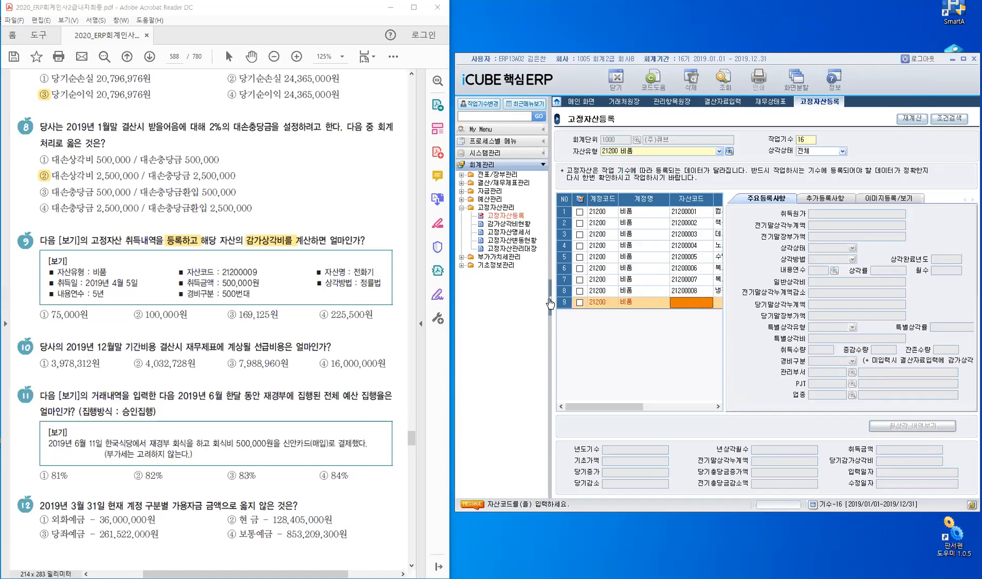
pyautogui.moveTo(550, 304); pyautogui.dragTo(123, 288)
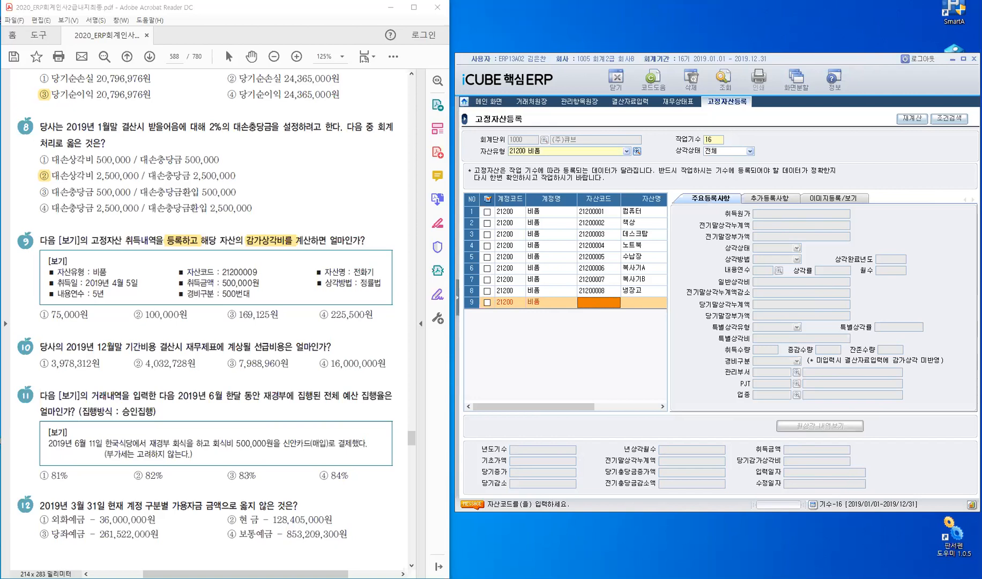
pyautogui.write('21200009')
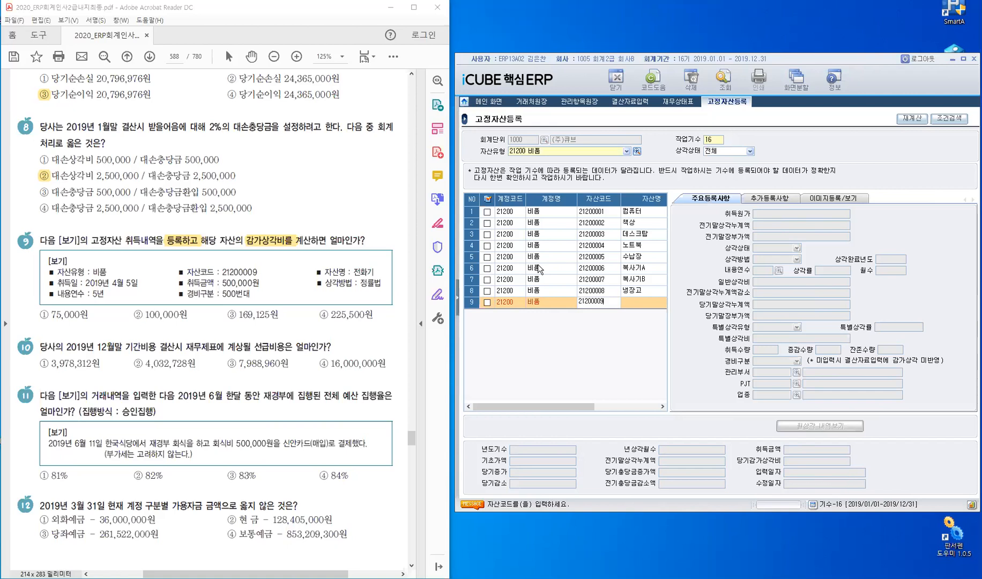
pyautogui.press('Return')
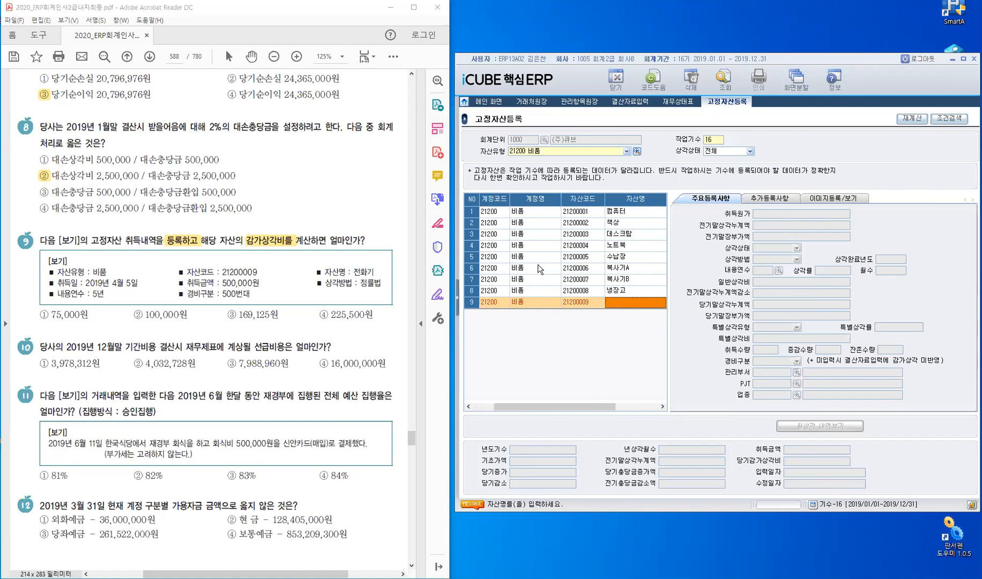
# Step: Enter 전화기 as the 자산명 and 2019/04/05 as the 취득일 of the new asset
pyautogui.press('Hangul')
pyautogui.write('전화기')
pyautogui.press('BackSpace')
pyautogui.press('BackSpace')
pyautogui.write('화기')
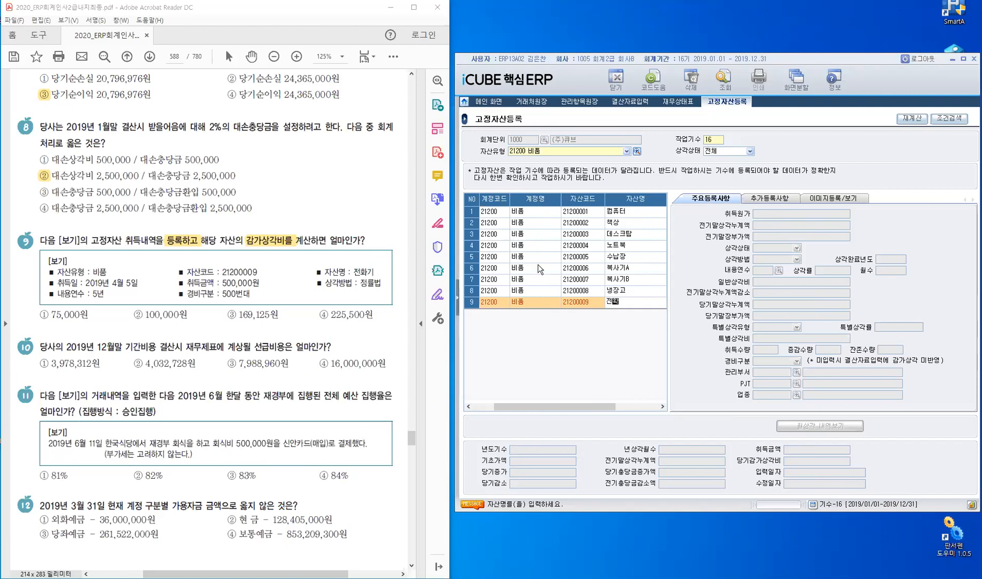
pyautogui.press('Return')
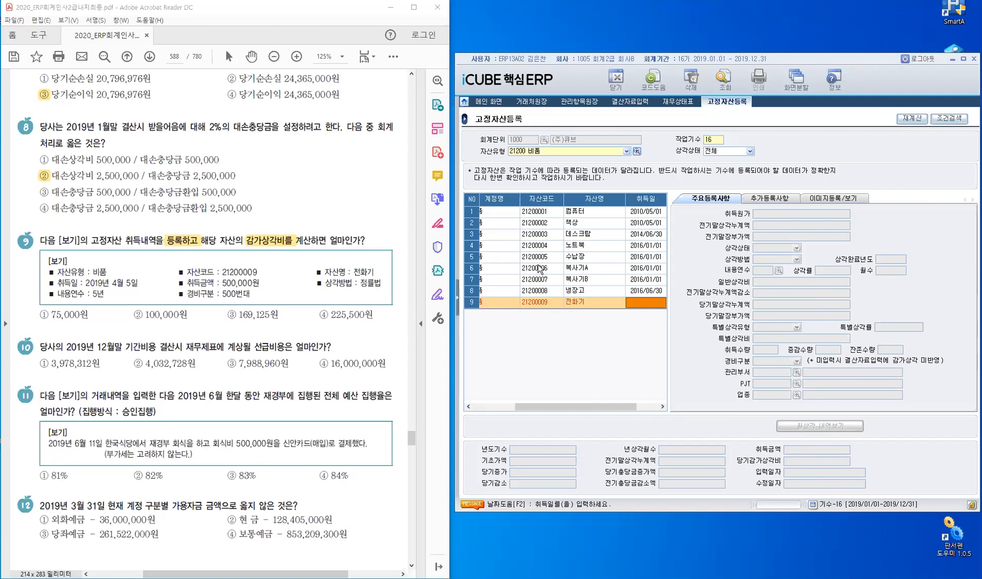
pyautogui.write('2019/04/05')
pyautogui.press('Return')
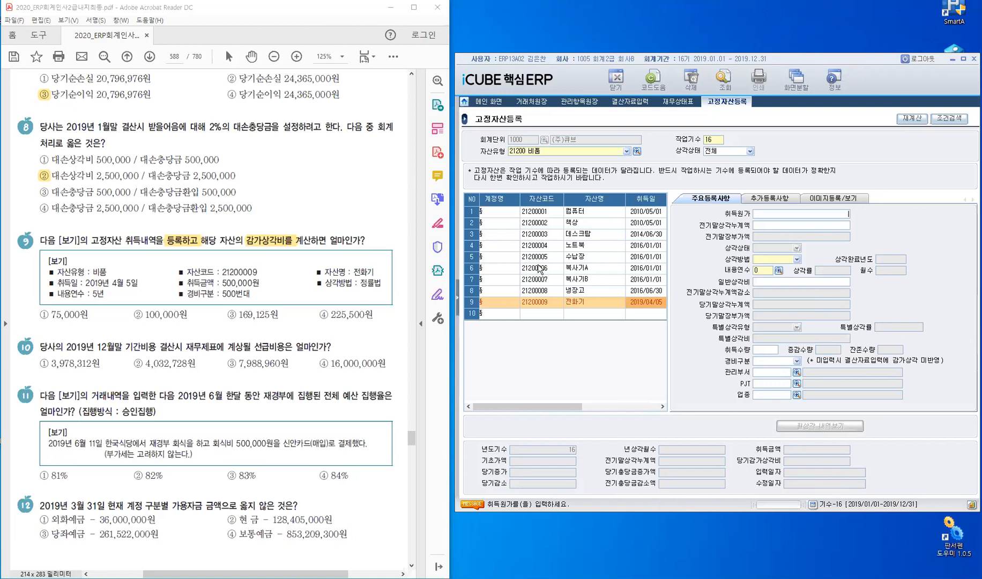
# Step: Enter 취득원가 500,000, 상각방법 0. 정률법 and 내용연수 5 for the 전화기 asset, and highlight answer ③ of question 9 in the PDF
pyautogui.write('500000')
pyautogui.press('Return')
pyautogui.press('Return')
pyautogui.press('Return')
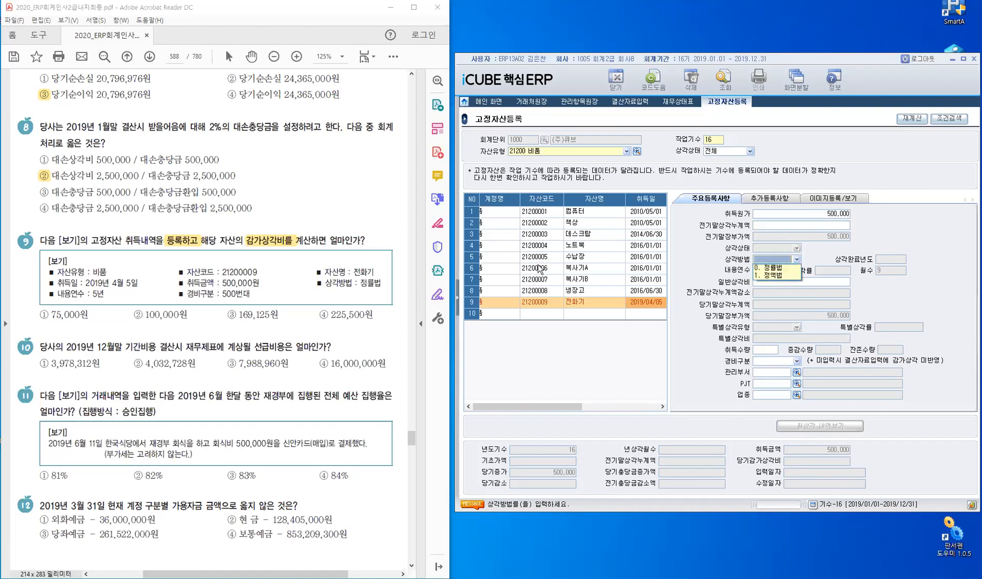
pyautogui.press('Return')
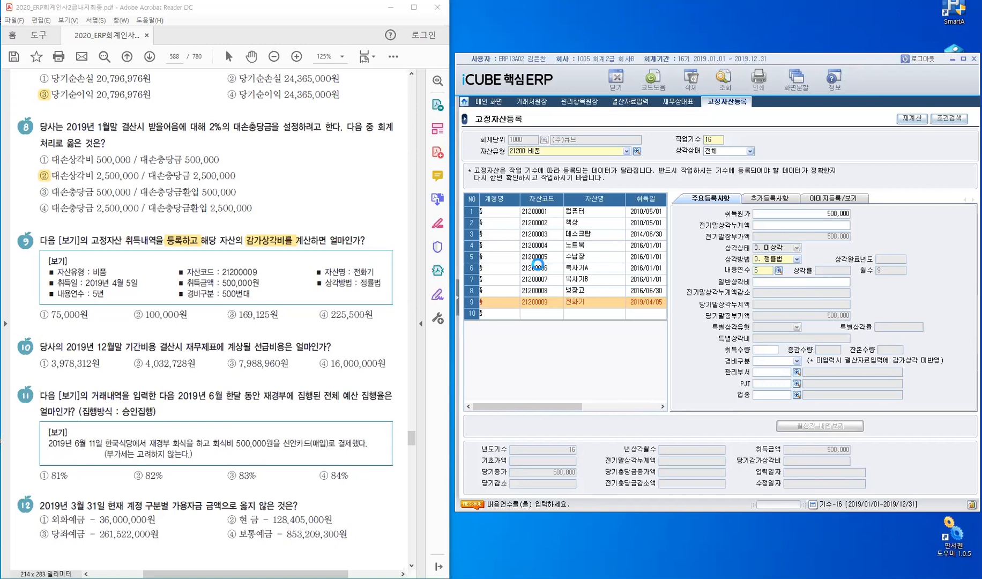
pyautogui.press('Return')
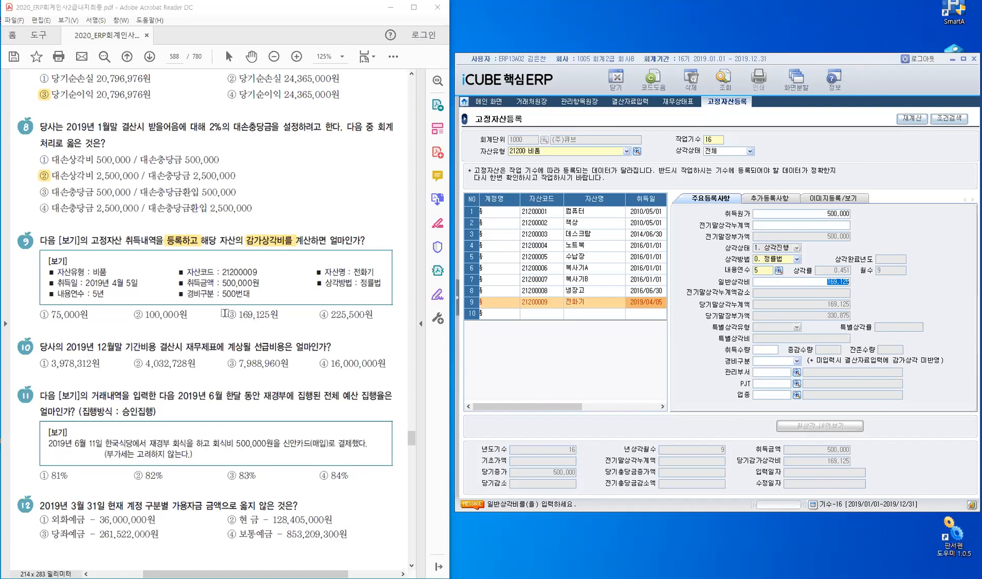
pyautogui.click(249, 318)
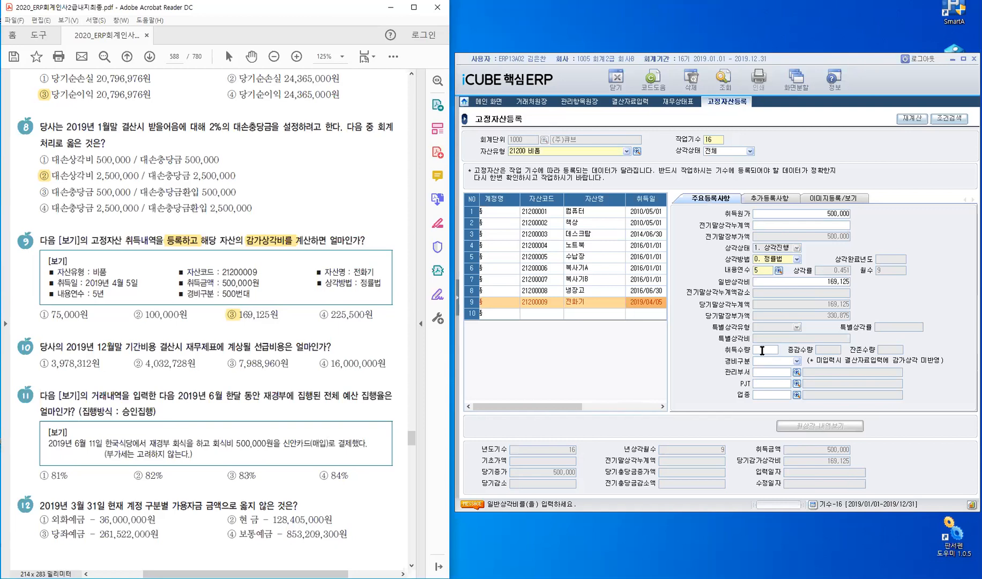
# Step: Set the 전화기 asset's 경비구분 to 1. 500번대 and complete its registration, leaving 관리부서, PJT and 업종 empty
pyautogui.click(798, 361)
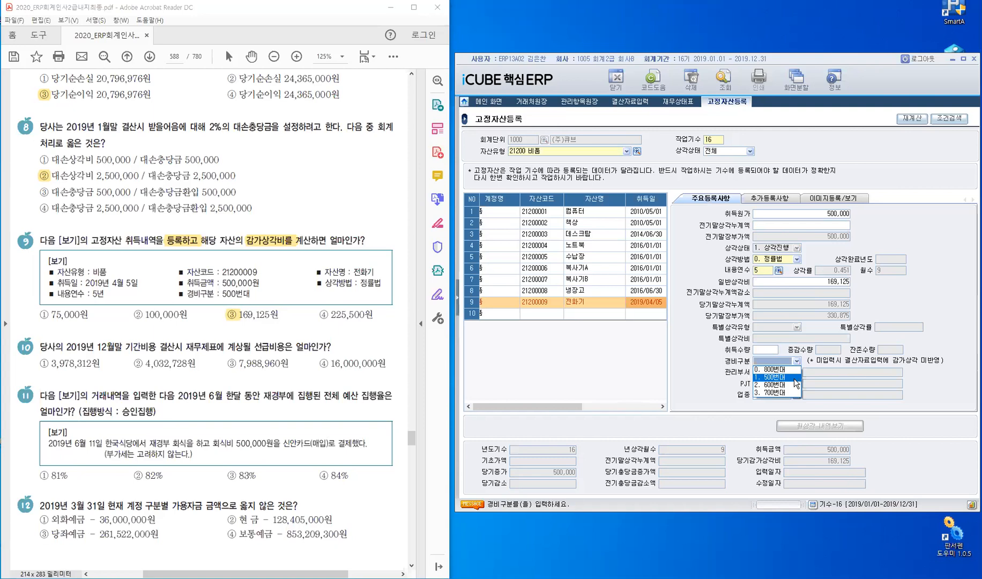
pyautogui.click(795, 378)
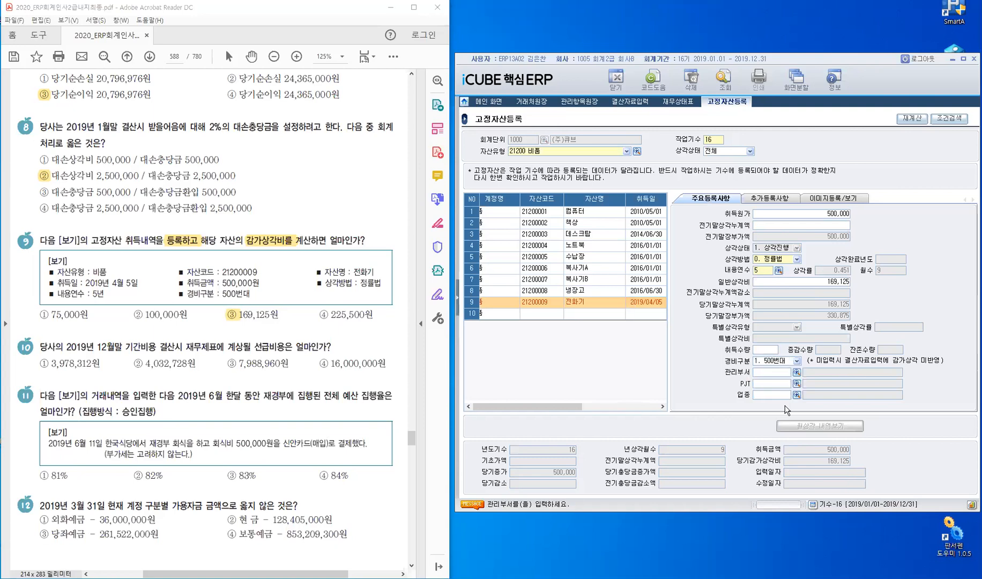
pyautogui.press('Return')
pyautogui.press('Return')
pyautogui.press('Return')
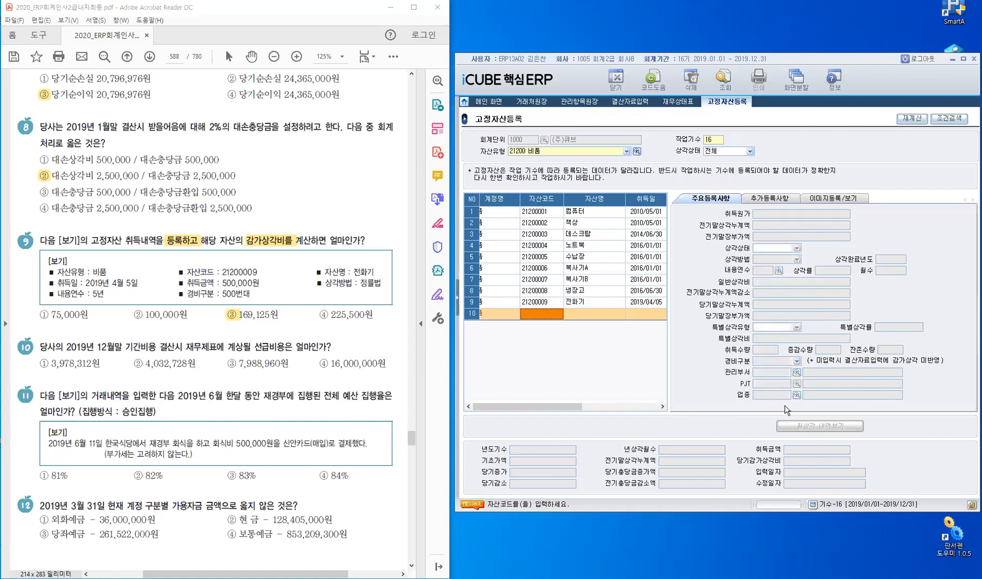
pyautogui.press('Up')
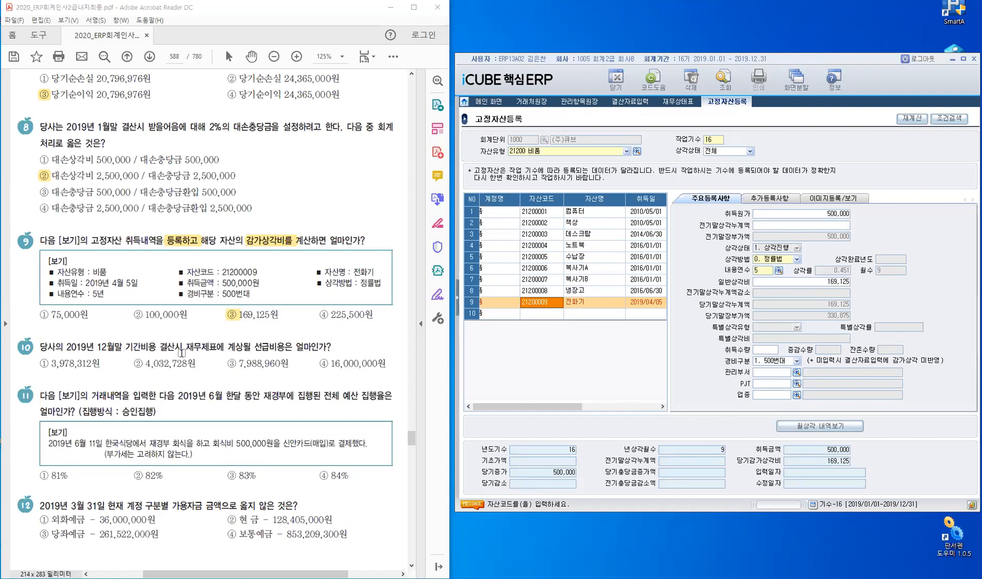
# Step: Highlight 선급비용은 in question 10 of the PDF and open the 기간비용현황 status view under 전표/장부관리 in iCUBE
pyautogui.doubleClick(272, 348)
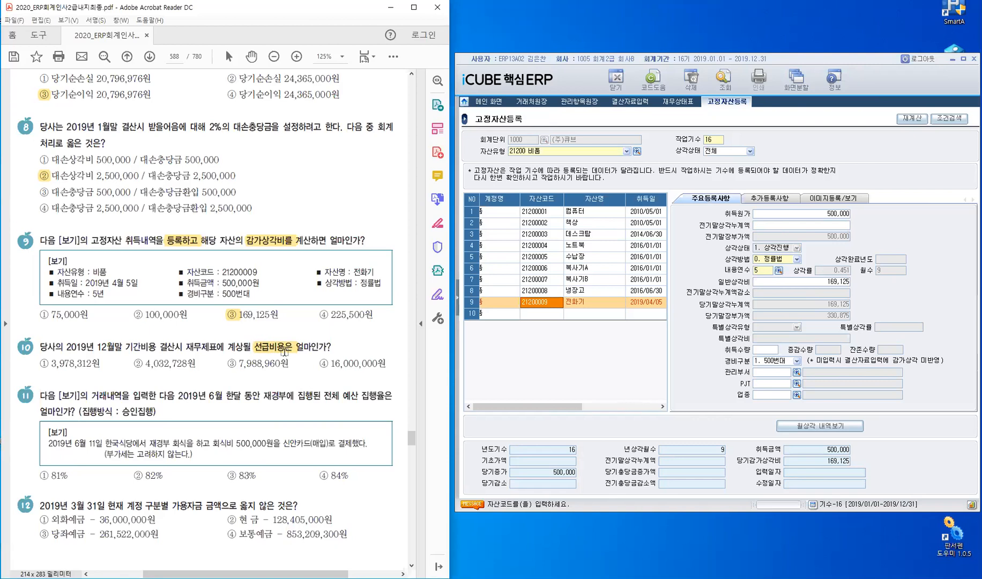
pyautogui.click(458, 303)
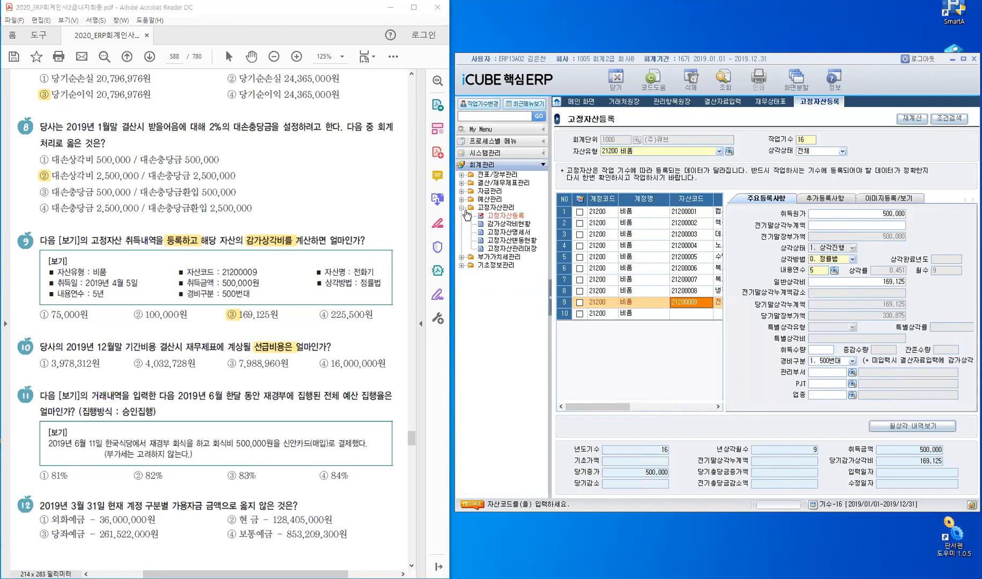
pyautogui.doubleClick(497, 207)
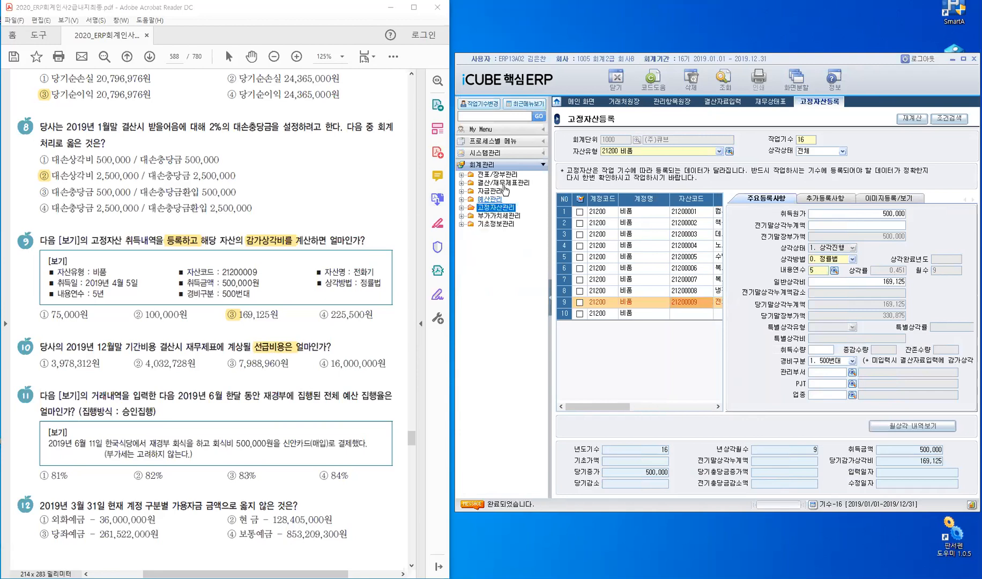
pyautogui.doubleClick(504, 176)
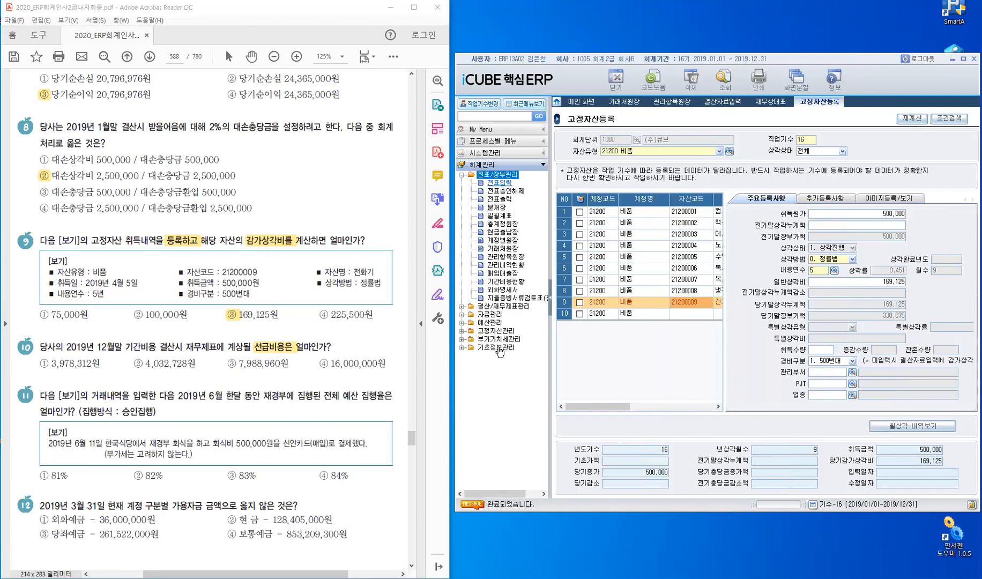
pyautogui.click(515, 281)
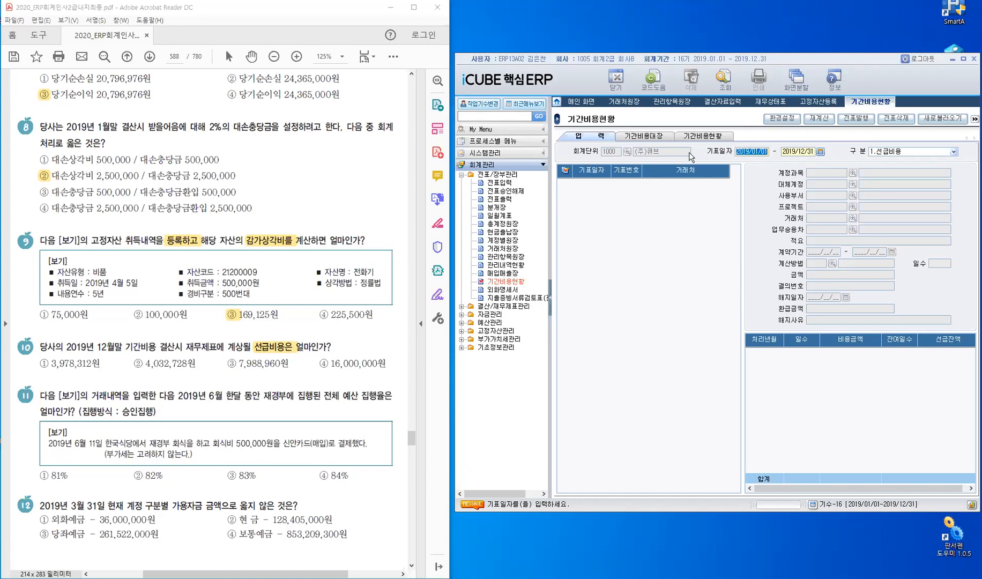
pyautogui.click(704, 136)
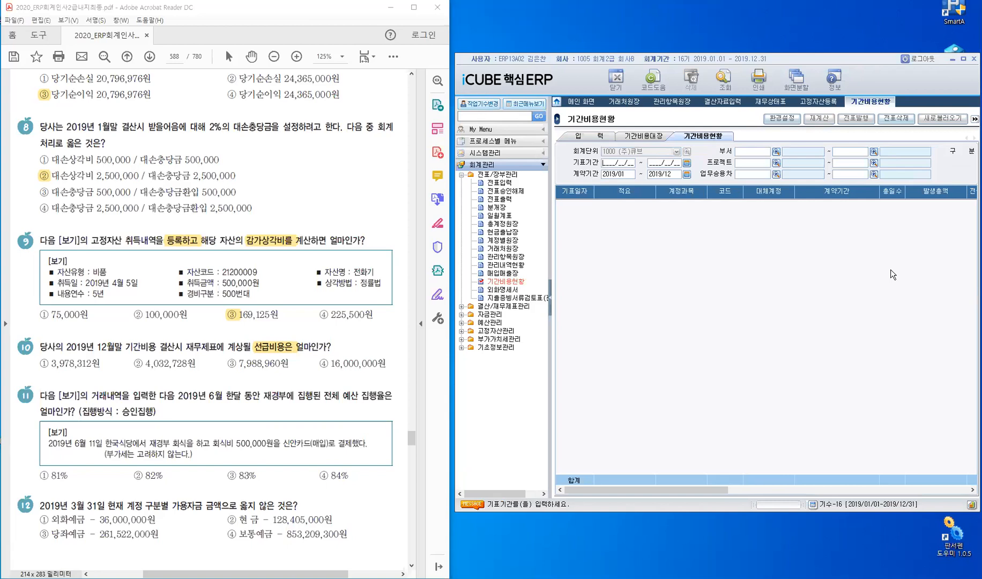
# Step: List the 선급비용 entries for 기표기간 2019/01/01 to 2019/12/31 and 계약기간 2019/01 to 2019/12
pyautogui.write('2010/01')
pyautogui.press('BackSpace')
pyautogui.press('BackSpace')
pyautogui.press('BackSpace')
pyautogui.press('BackSpace')
pyautogui.press('BackSpace')
pyautogui.write('019/01/01')
pyautogui.press('Return')
pyautogui.write('2019/12/31')
pyautogui.press('Return')
pyautogui.press('Return')
pyautogui.press('Return')
pyautogui.press('Return')
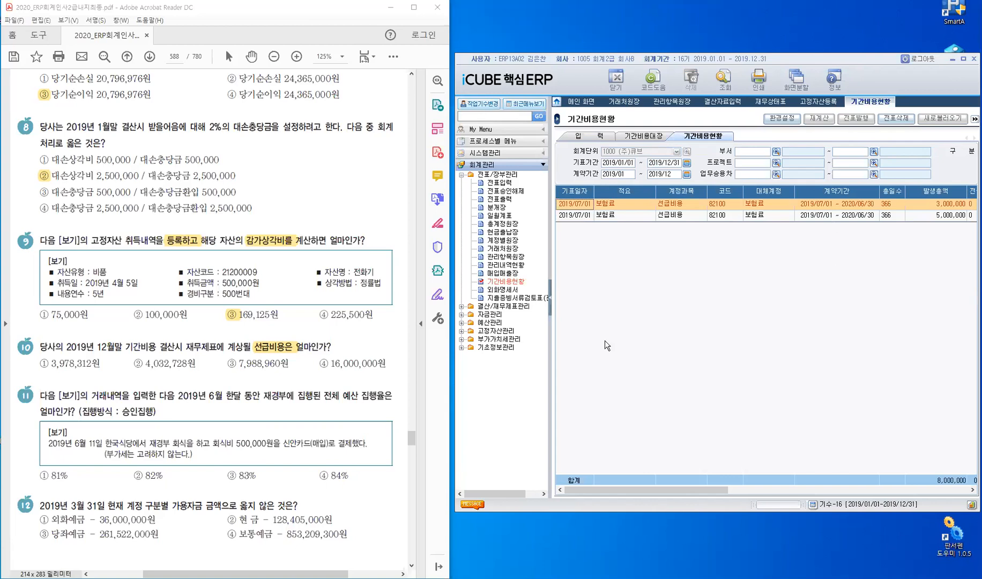
# Step: Collapse the side menu and check the 조회기간비용 and 선급잔액 columns of the listed prepaid expenses
pyautogui.click(550, 302)
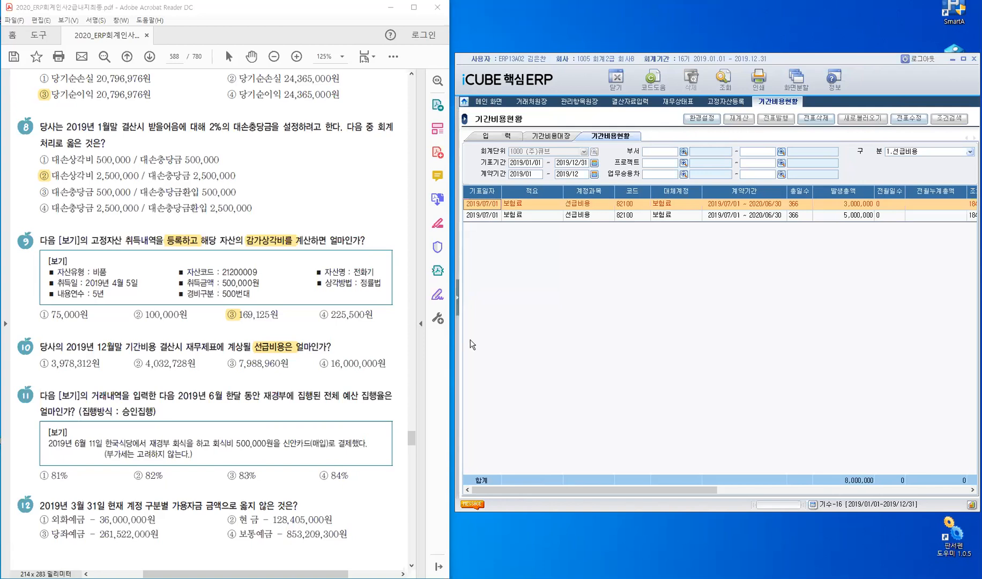
pyautogui.moveTo(614, 490); pyautogui.dragTo(681, 489)
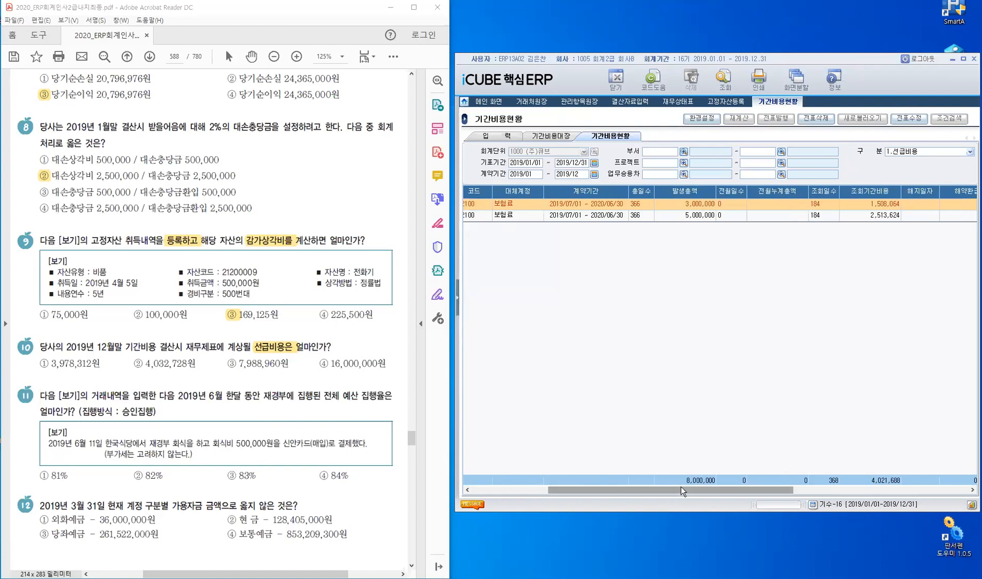
pyautogui.moveTo(715, 480); pyautogui.dragTo(785, 476)
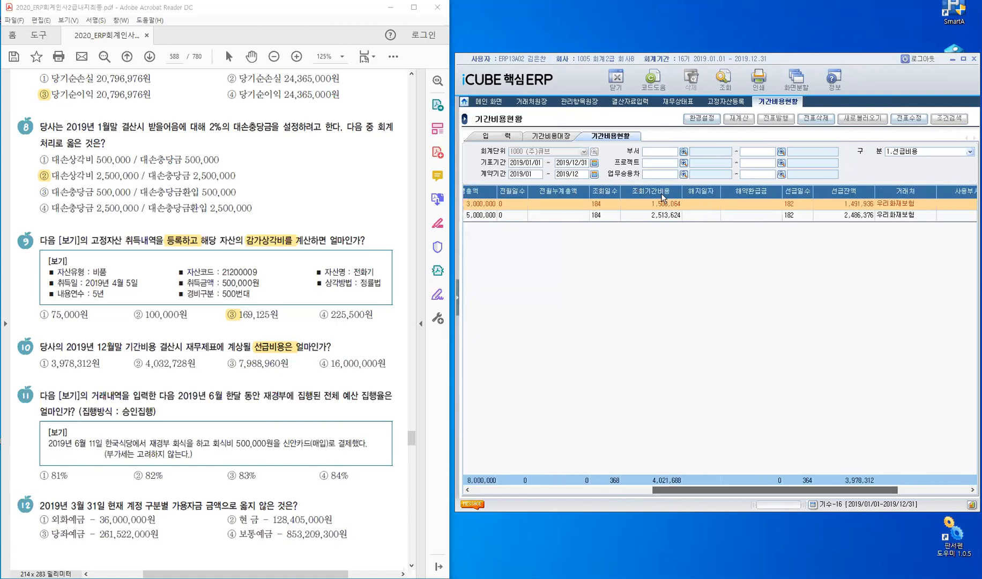
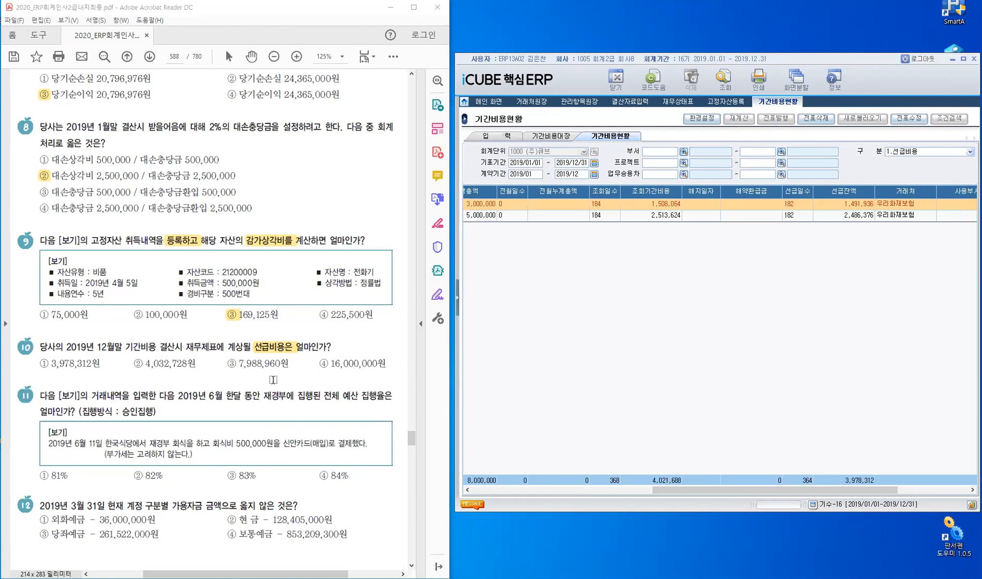
# Step: Clear the 기표기간, relist the prepaid expenses by 계약기간 2019/01 to 2019/12 only, and highlight answer ① of question 10
pyautogui.click(527, 163)
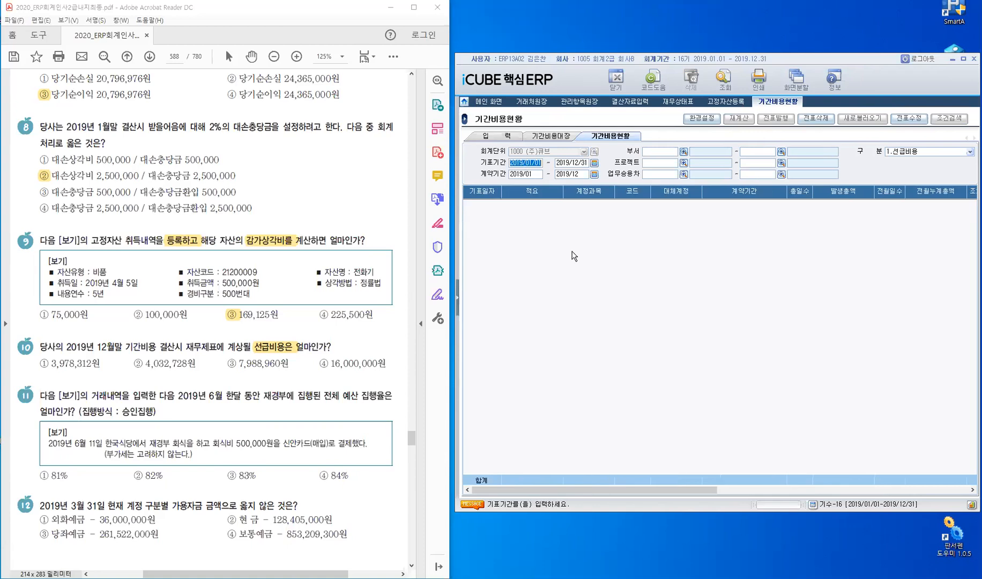
pyautogui.press('Delete')
pyautogui.press('Tab')
pyautogui.press('Delete')
pyautogui.press('Tab')
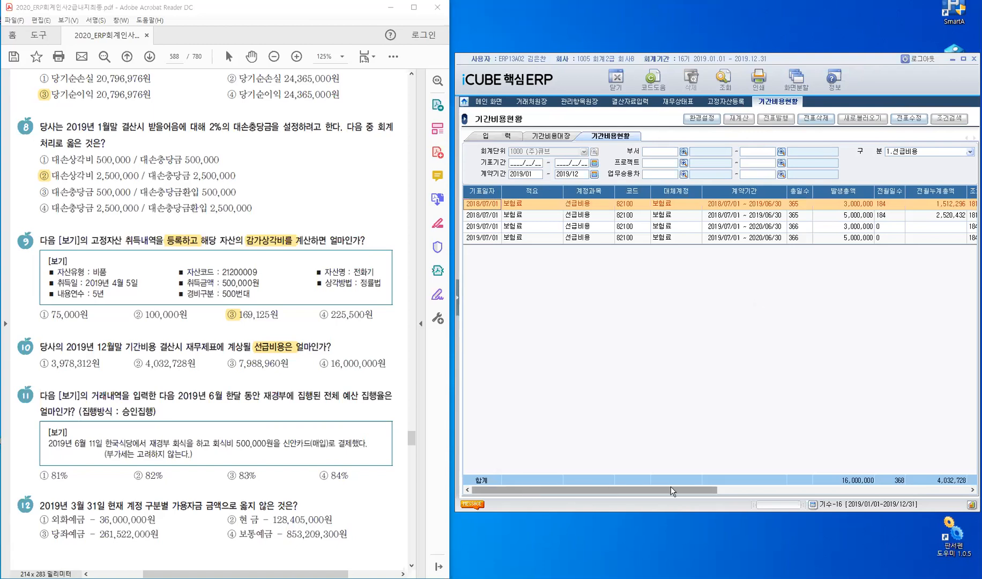
pyautogui.moveTo(671, 487); pyautogui.dragTo(901, 487)
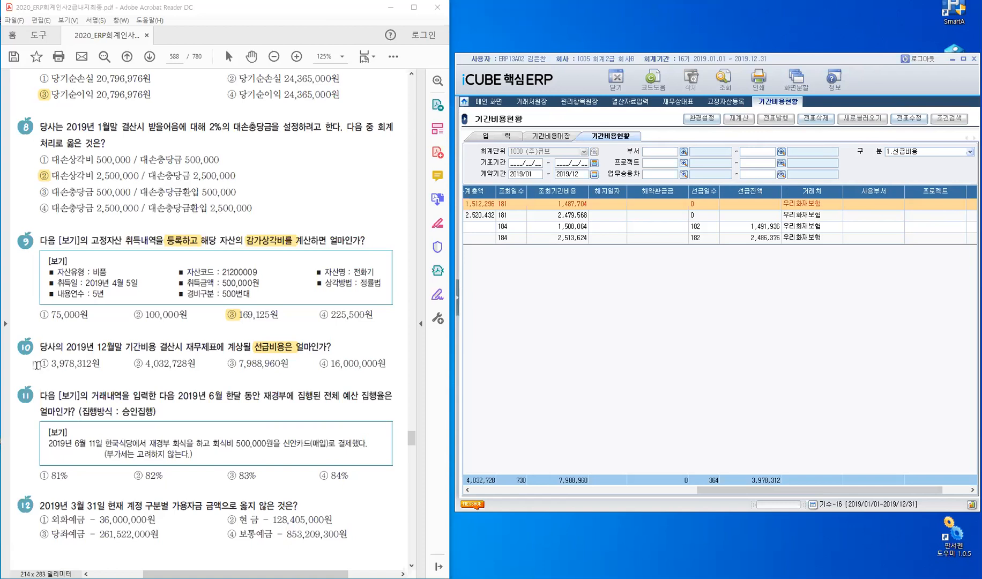
pyautogui.moveTo(38, 366); pyautogui.dragTo(46, 365)
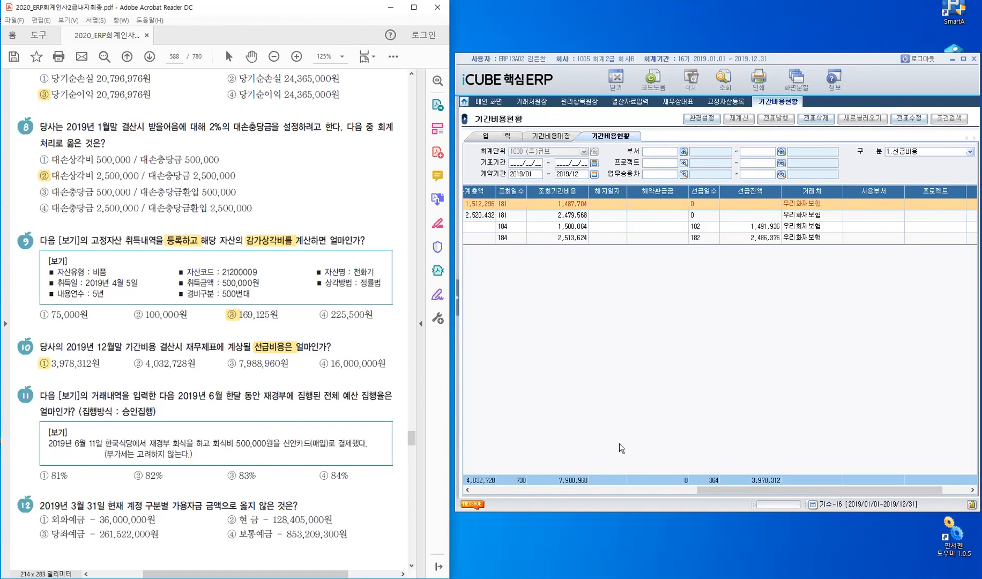
# Step: Highlight 전체 예산 집행률은 in question 11 of the PDF and close all open work screens in iCUBE
pyautogui.moveTo(338, 396); pyautogui.dragTo(400, 397)
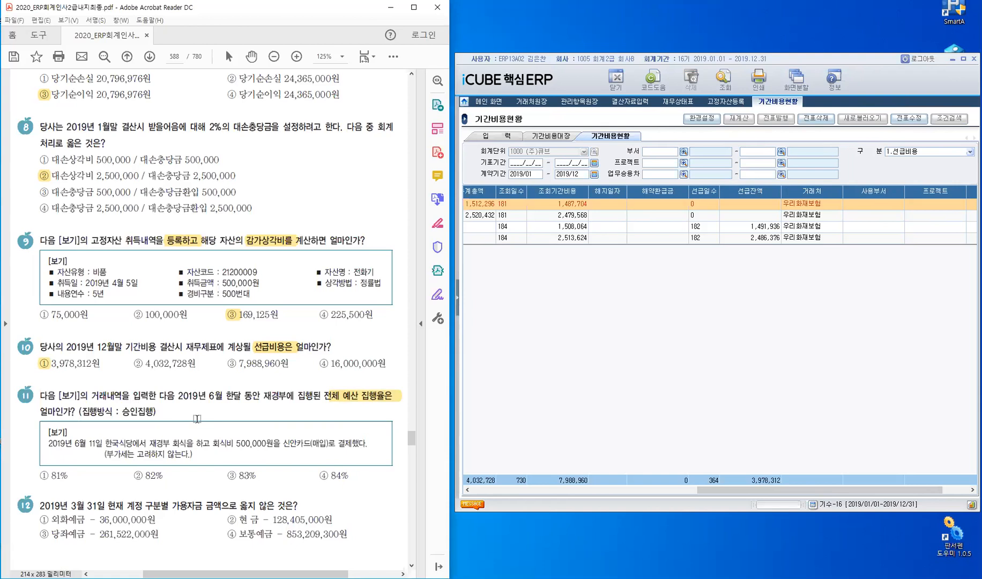
pyautogui.scroll(-4, 197, 419)
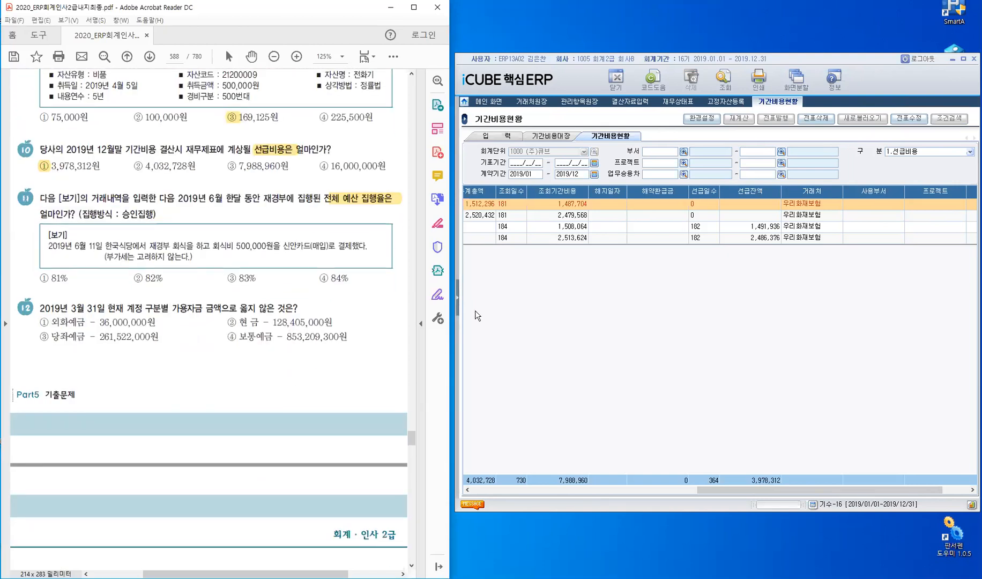
pyautogui.rightClick(775, 105)
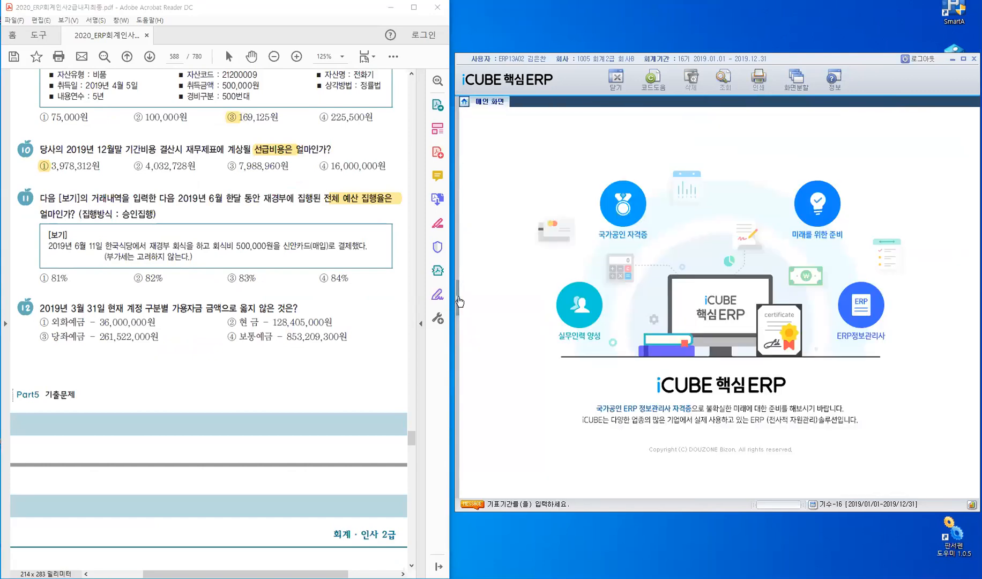
# Step: Open 전표입력 from the 전표/장부관리 group and narrow the side menu to widen the entry area
pyautogui.click(460, 302)
pyautogui.click(496, 185)
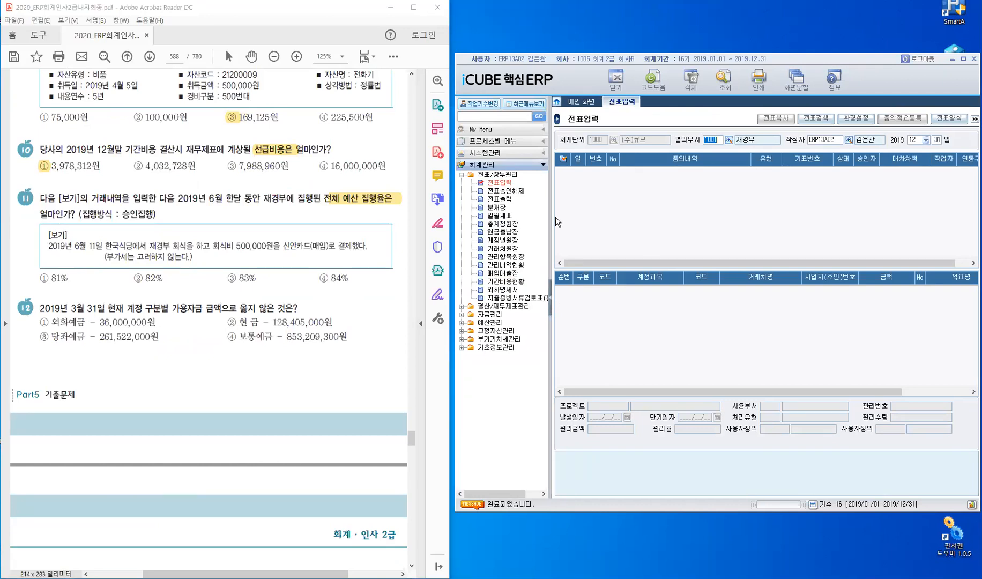
pyautogui.moveTo(549, 216); pyautogui.dragTo(522, 209)
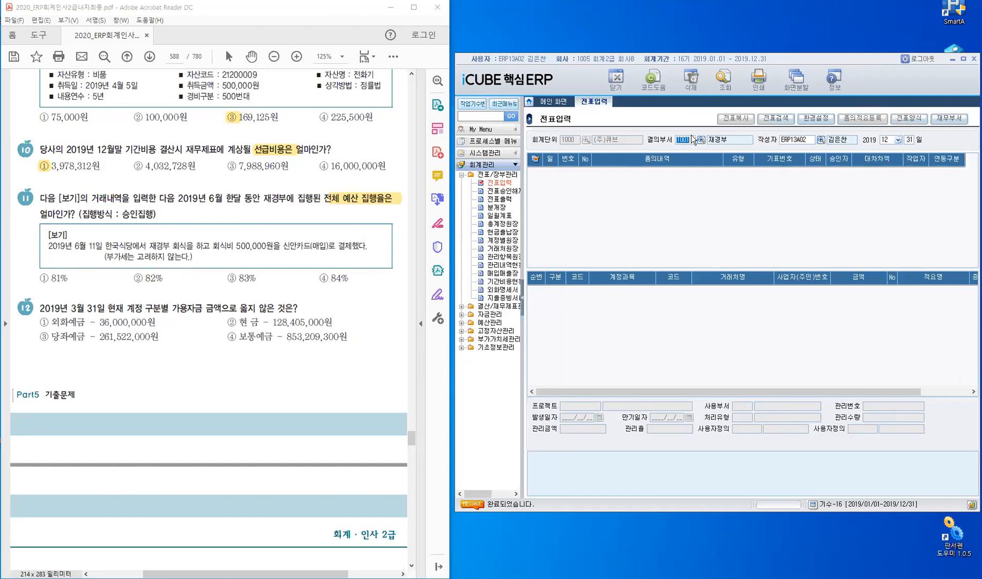
# Step: Keep 결의부서 1001 재경부 and set the voucher date to month 6, day 11 of 2019
pyautogui.press('Return')
pyautogui.press('Return')
pyautogui.hotkey('shift', 'Tab')
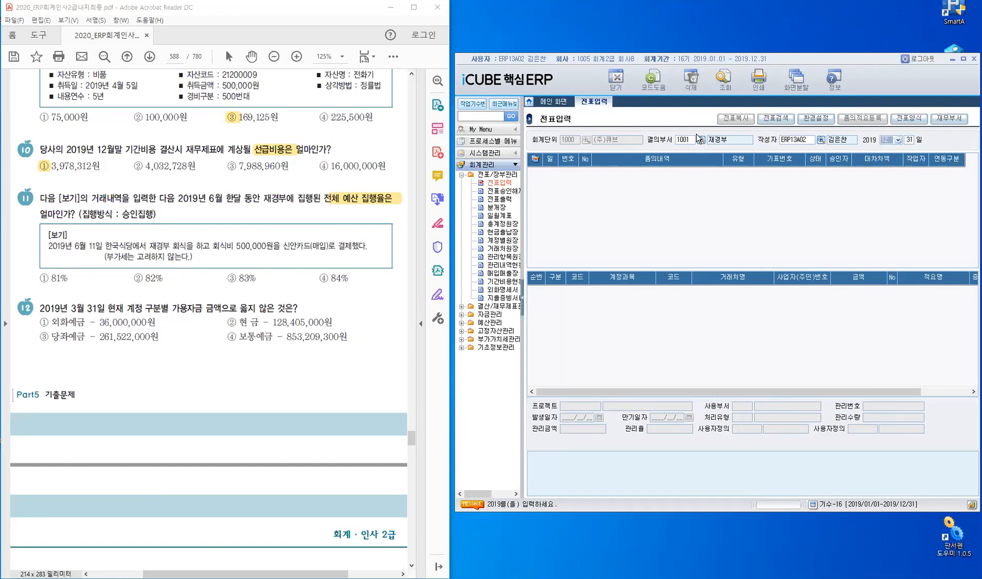
pyautogui.hotkey('alt', 'Down')
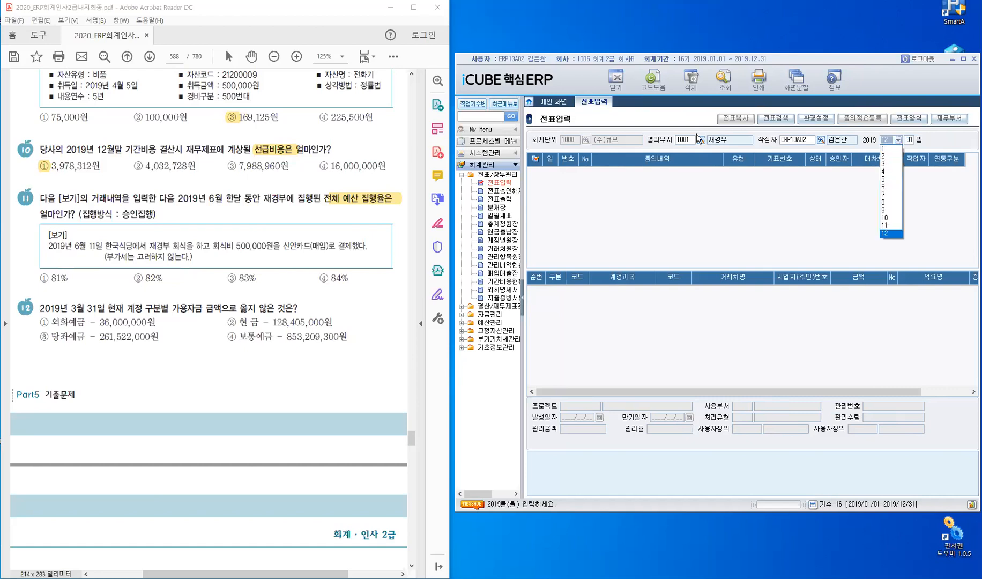
pyautogui.press('Up')
pyautogui.press('Up')
pyautogui.press('Up')
pyautogui.press('Up')
pyautogui.press('Up')
pyautogui.press('Up')
pyautogui.press('Return')
pyautogui.write('11')
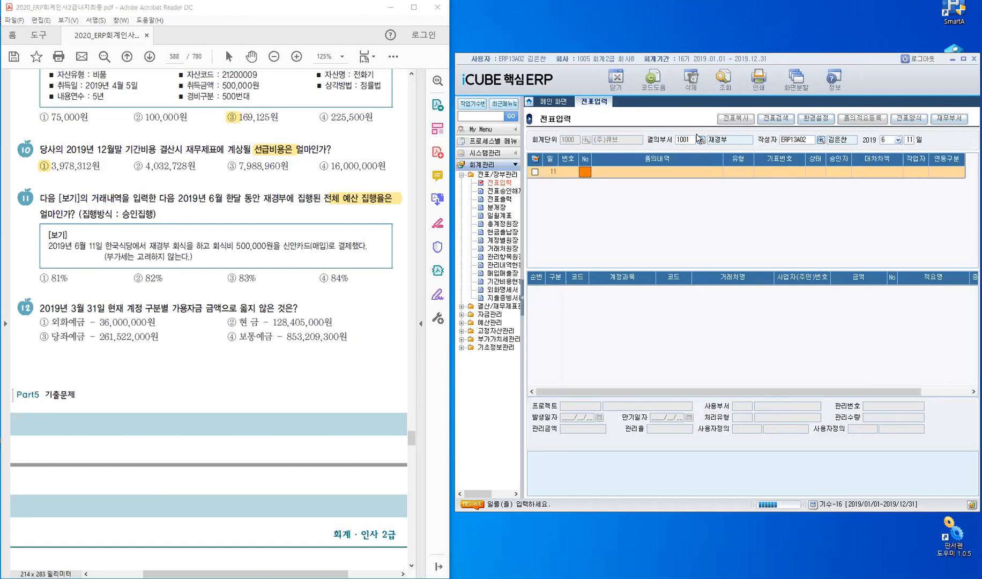
# Step: Start a voucher of type 일반 with no 품의내역 and enter a 차변 line for 81100 복리후생비 of 500,000
pyautogui.press('Return')
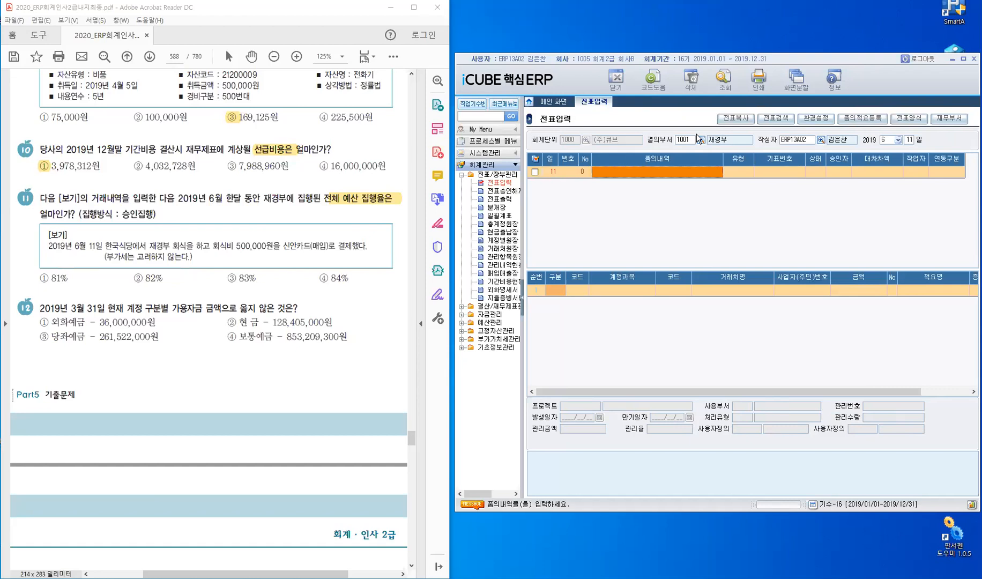
pyautogui.press('Return')
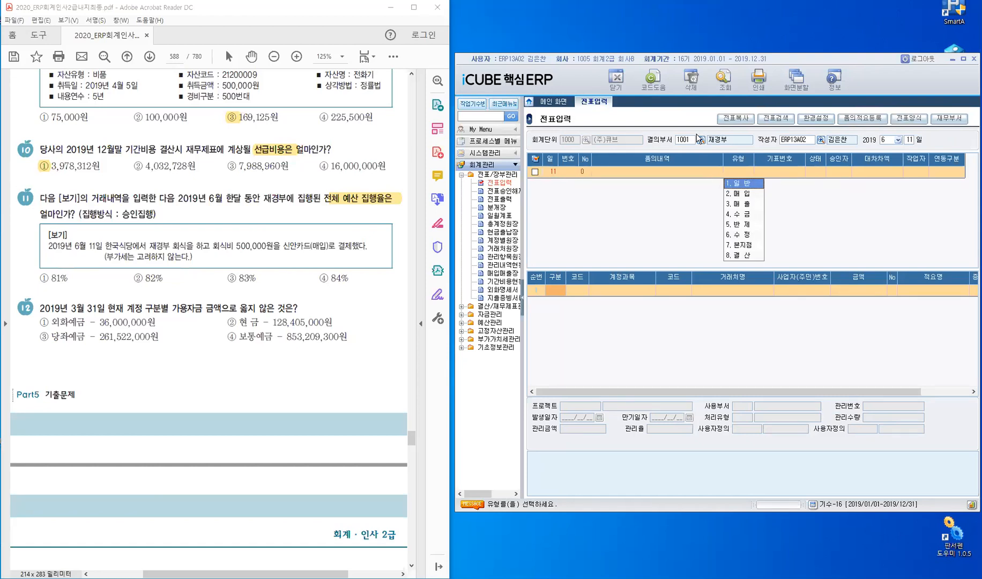
pyautogui.press('Return')
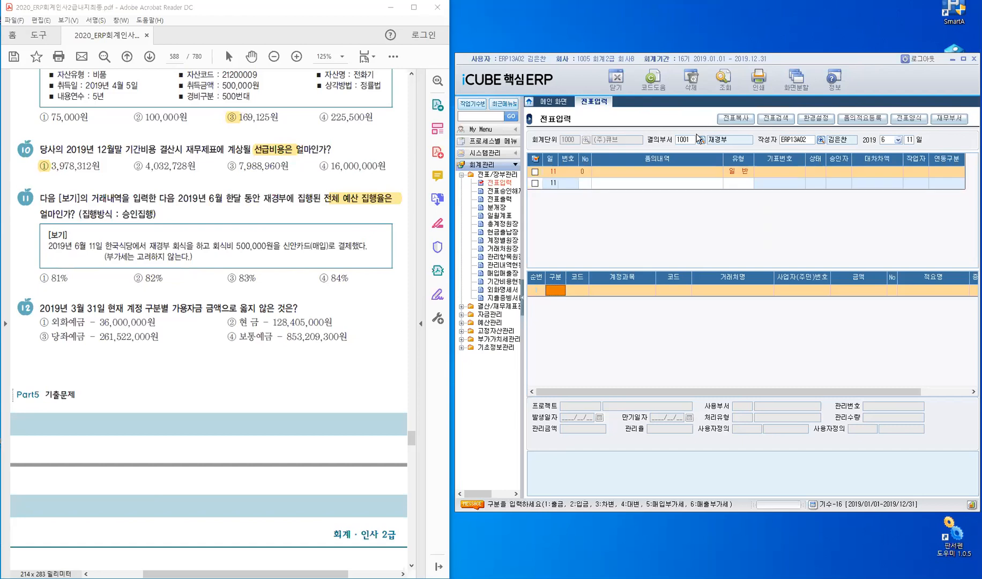
pyautogui.write('3')
pyautogui.press('Return')
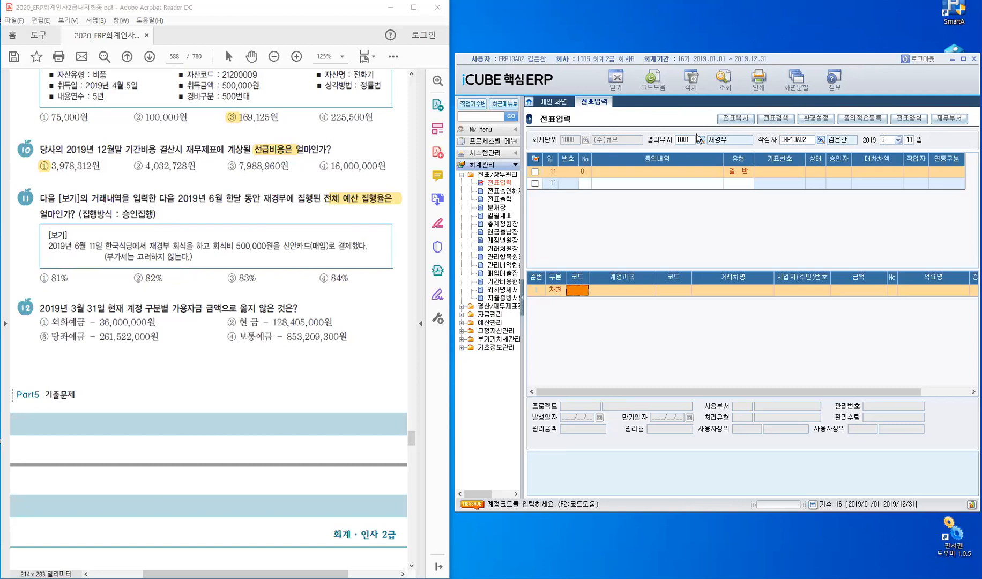
pyautogui.write('811')
pyautogui.press('Return')
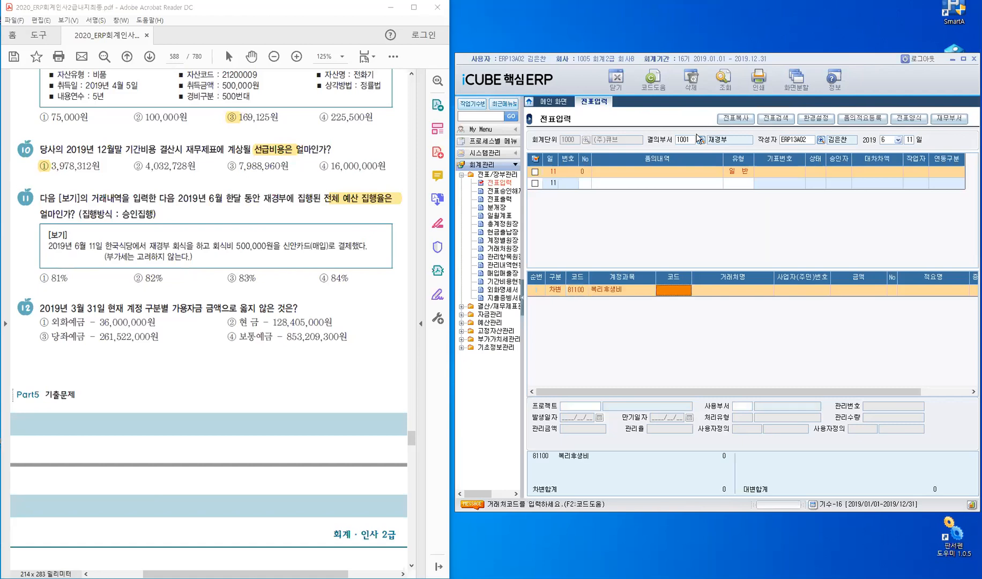
pyautogui.press('Return')
pyautogui.write('500,000')
pyautogui.press('Return')
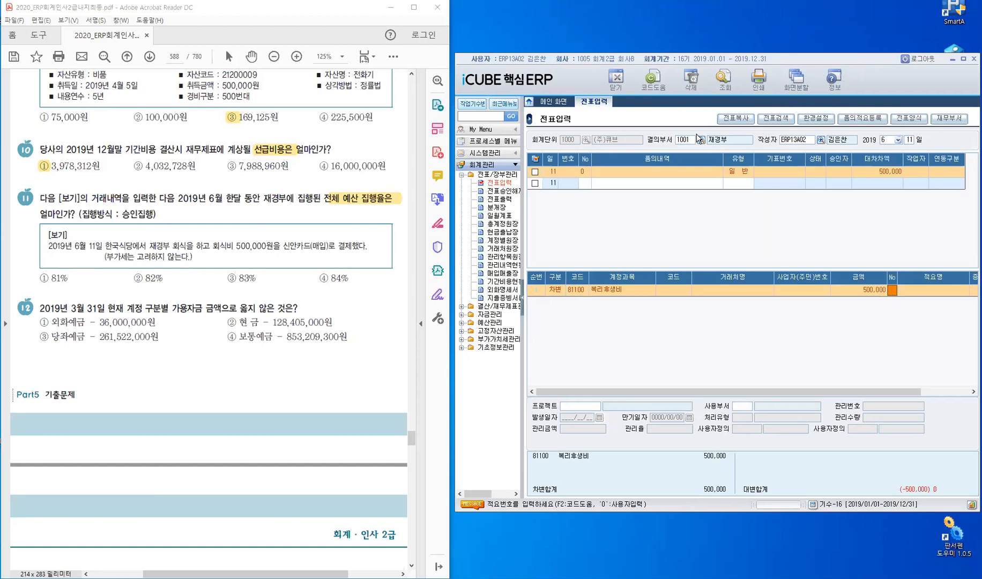
# Step: Give the 복리후생비 line 적요 number 0 and 사용부서 1001 재경부, and accept its 부서별 예산 통제 check
pyautogui.write('0')
pyautogui.press('Return')
pyautogui.press('Return')
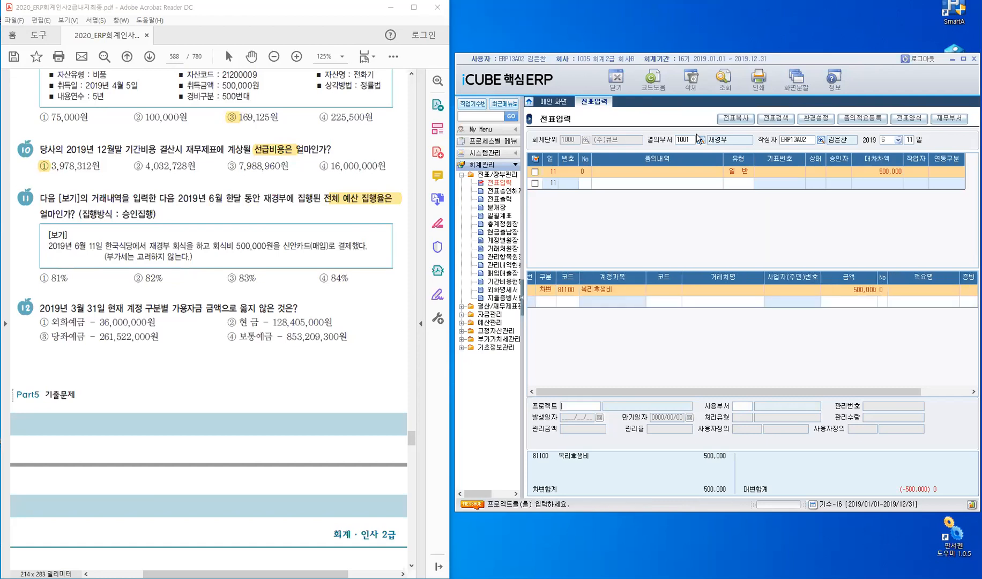
pyautogui.press('Return')
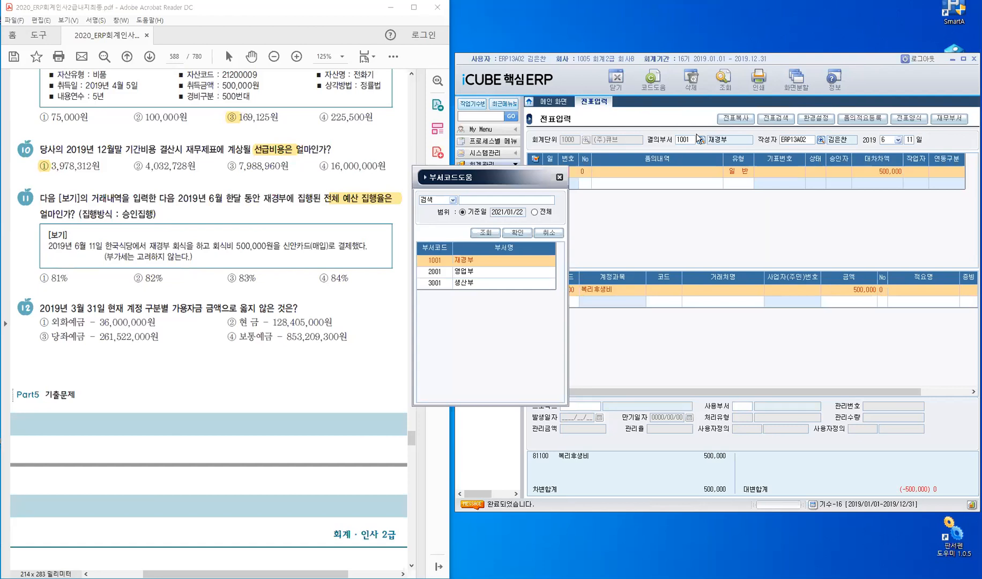
pyautogui.press('Return')
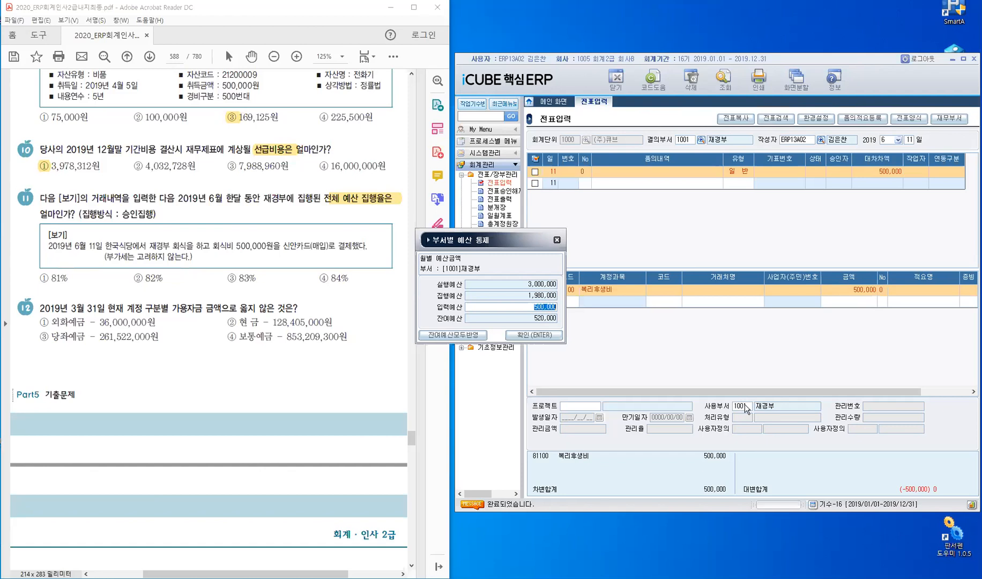
pyautogui.moveTo(507, 240); pyautogui.dragTo(735, 216)
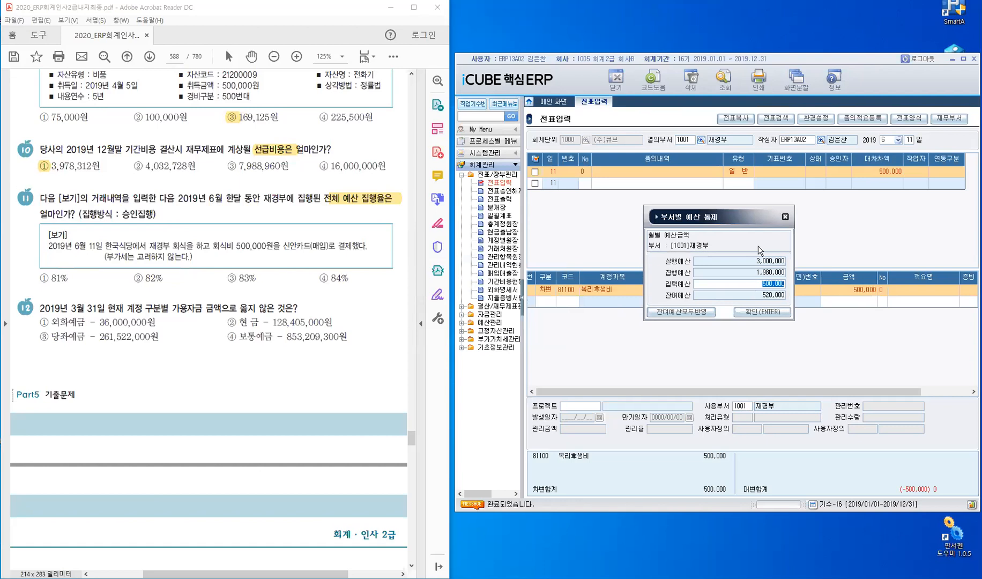
pyautogui.click(752, 312)
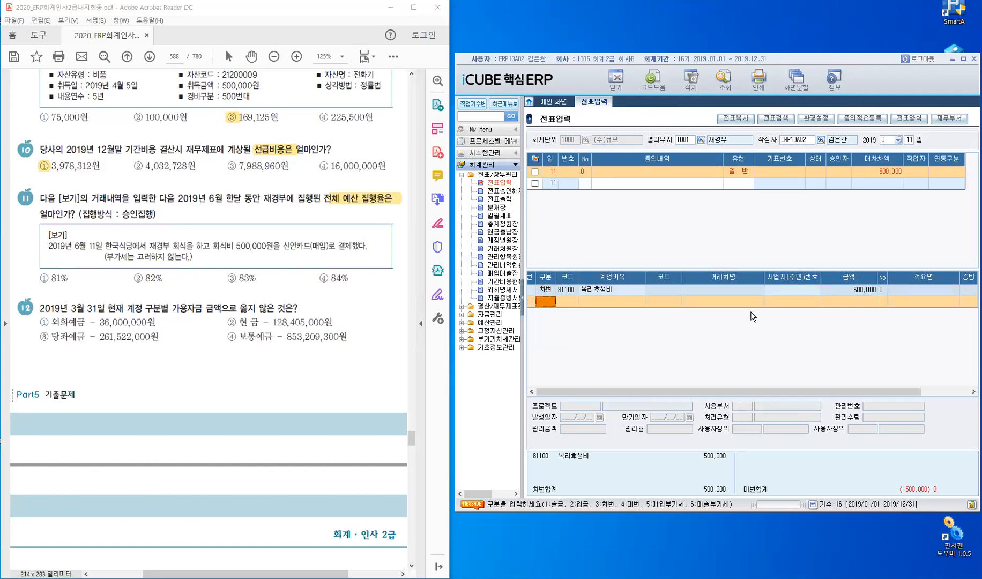
# Step: Add a 대변 line for 25300 미지급금 with 거래처 98003 신안카드(매입) and 500,000, save the voucher and reselect it
pyautogui.write('4')
pyautogui.press('Return')
pyautogui.write('25')
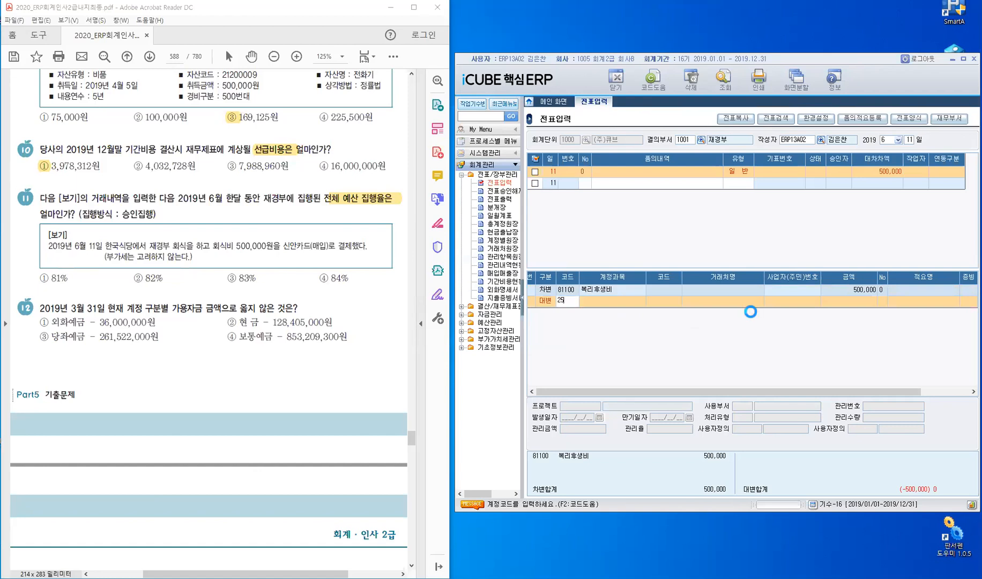
pyautogui.write('300')
pyautogui.press('Return')
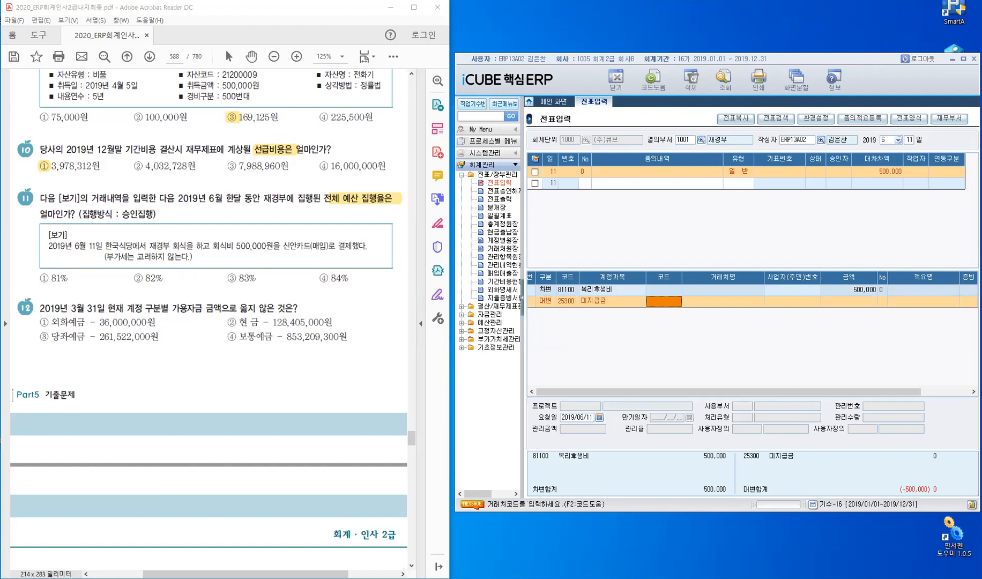
pyautogui.write('신안')
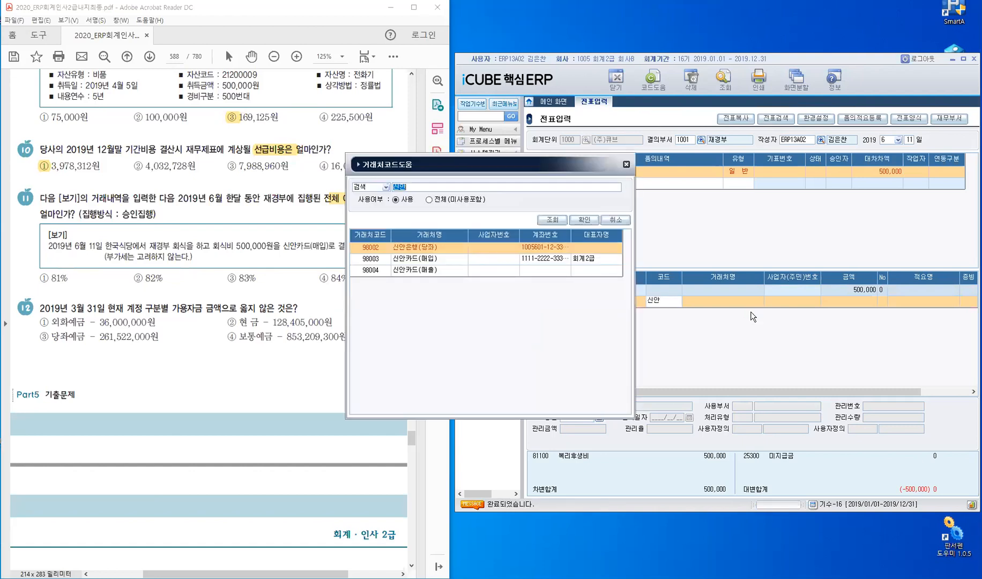
pyautogui.press('Down')
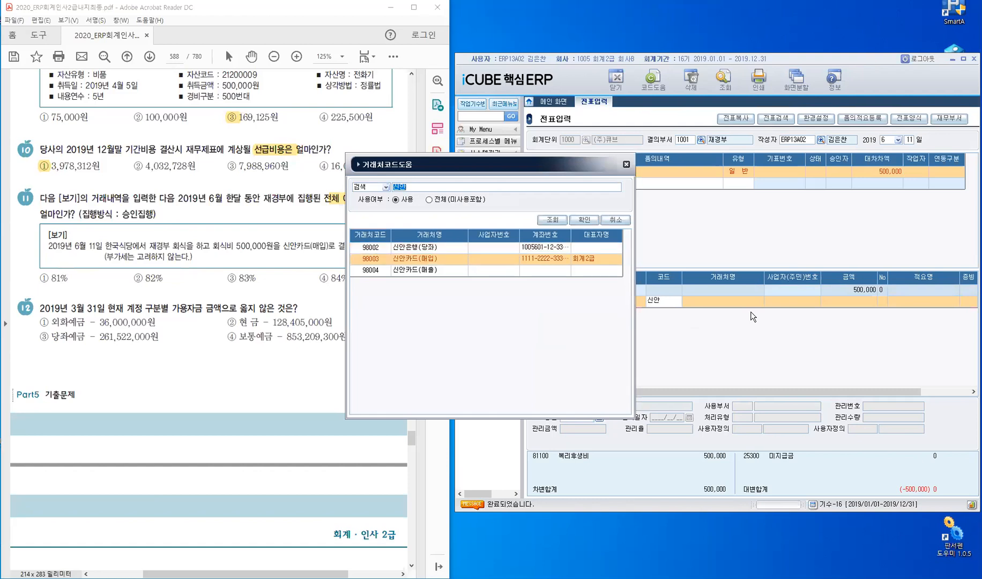
pyautogui.press('Return')
pyautogui.write('5')
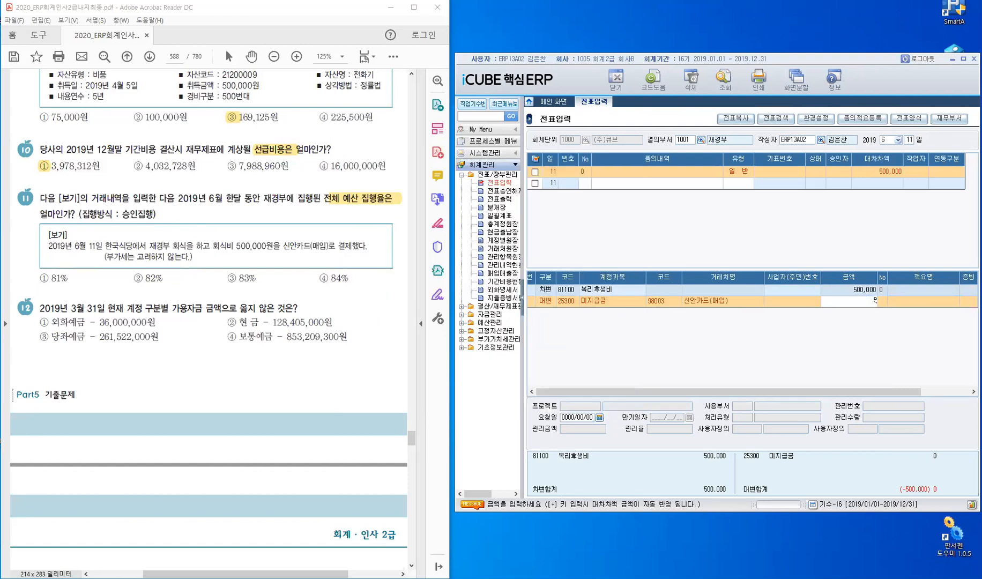
pyautogui.write('00,000')
pyautogui.press('Return')
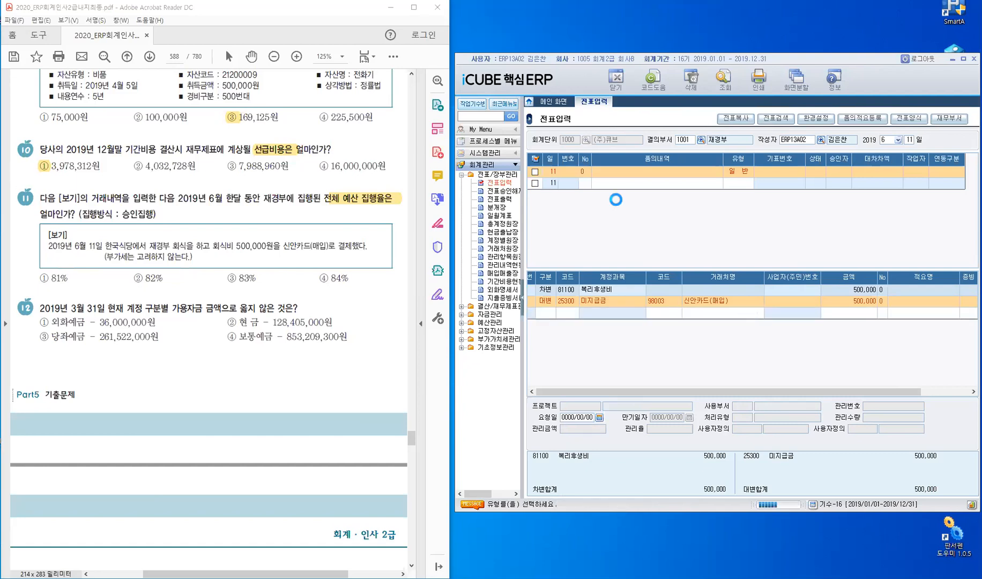
pyautogui.click(587, 182)
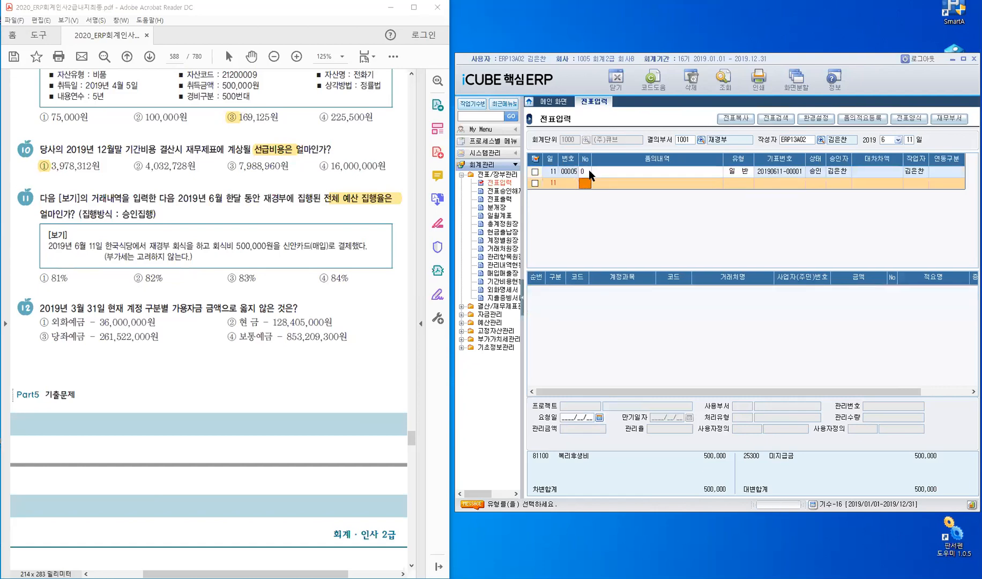
pyautogui.click(598, 170)
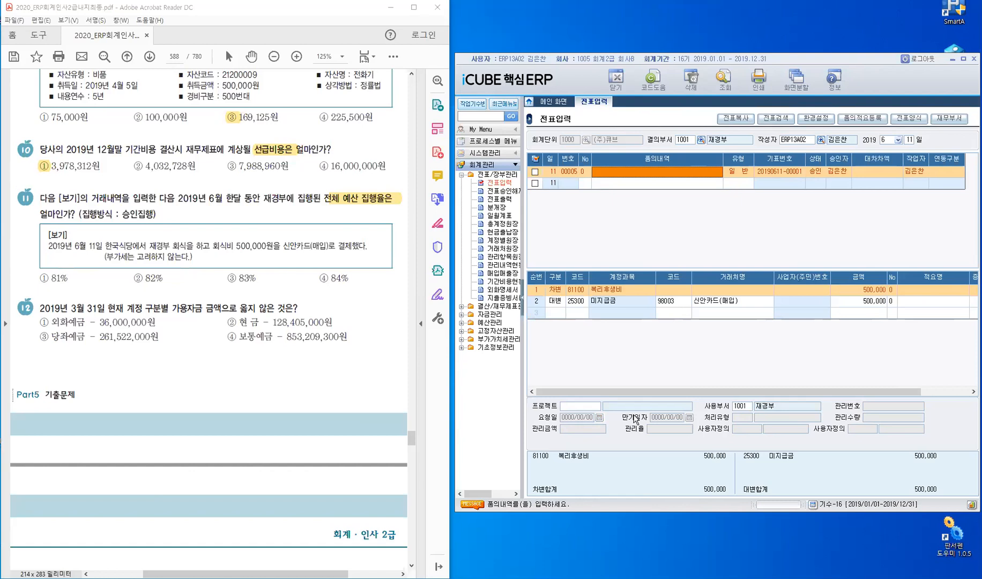
# Step: Expand the 예산관리 group, widen the side menu and open 예산실적현황
pyautogui.doubleClick(485, 322)
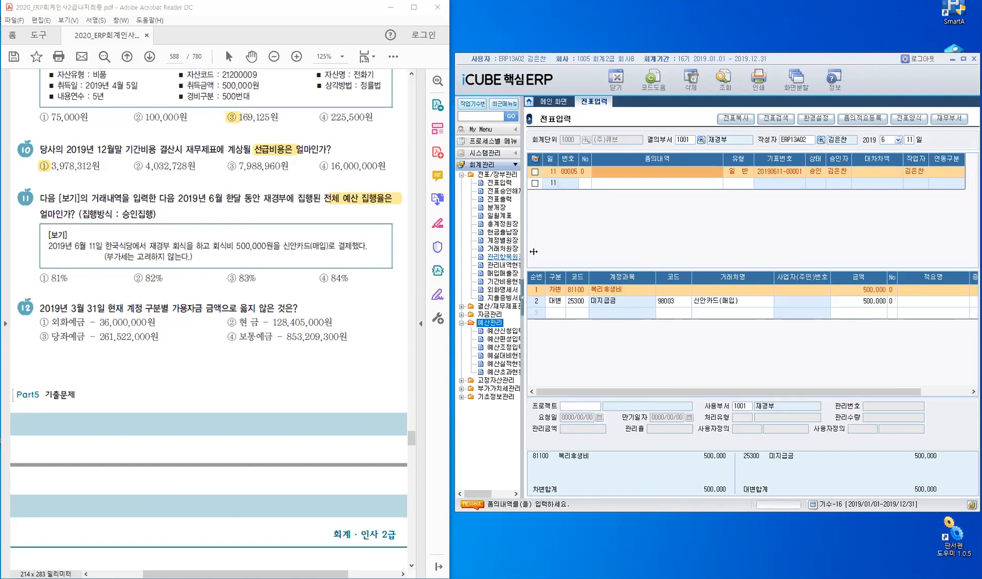
pyautogui.moveTo(528, 262); pyautogui.dragTo(541, 360)
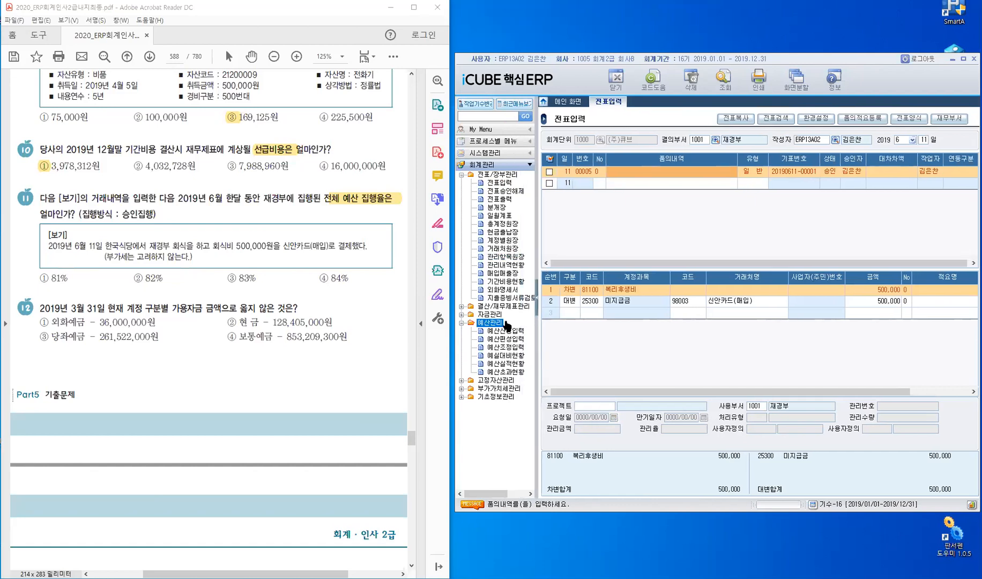
pyautogui.click(512, 364)
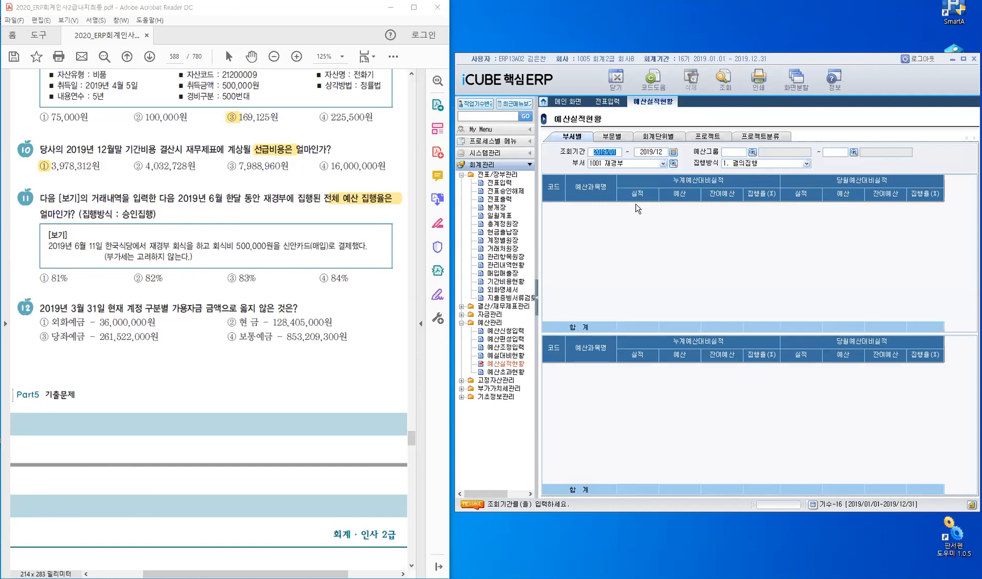
# Step: Set the 조회기간 to 2019/06 through 2019/06, leaving 예산그룹 empty and 부서 at 1001 재경부
pyautogui.write('20')
pyautogui.write('1906')
pyautogui.write('2')
pyautogui.write('01906')
pyautogui.press('F2')
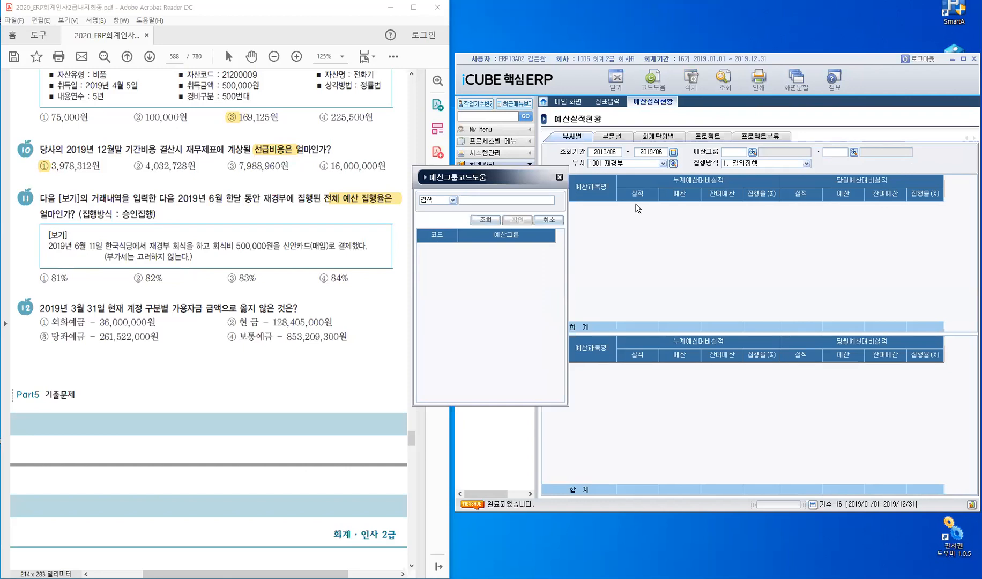
pyautogui.press('Escape')
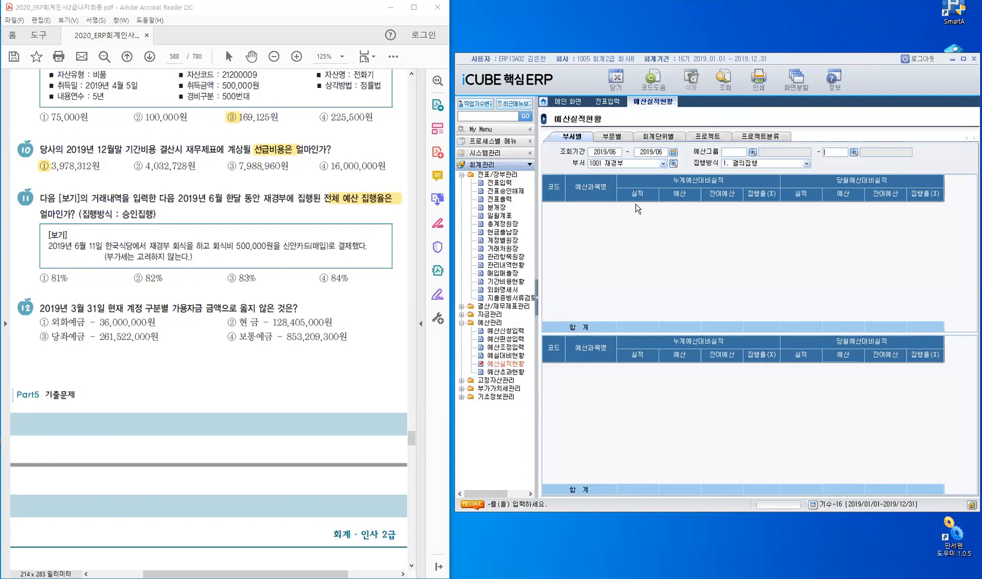
pyautogui.press('Tab')
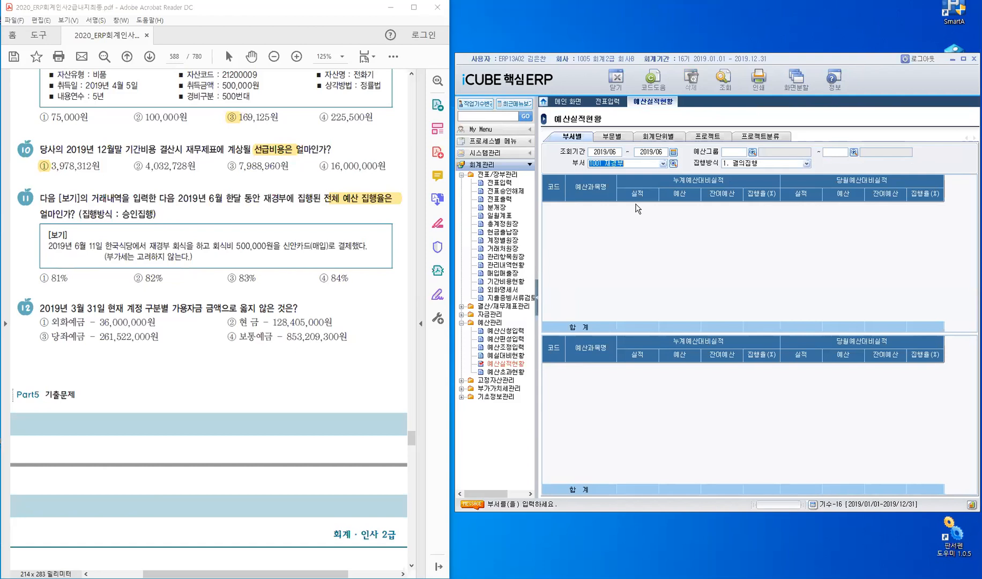
pyautogui.press('Tab')
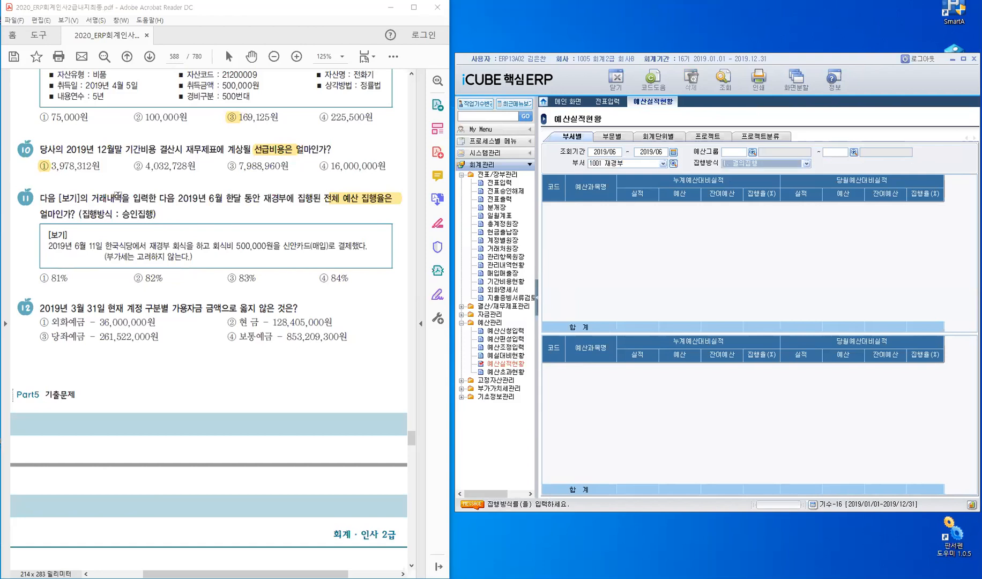
# Step: Highlight 승인 in question 11 of the PDF and list the budget results with 집행방식 2. 승인집행
pyautogui.moveTo(123, 216); pyautogui.dragTo(138, 216)
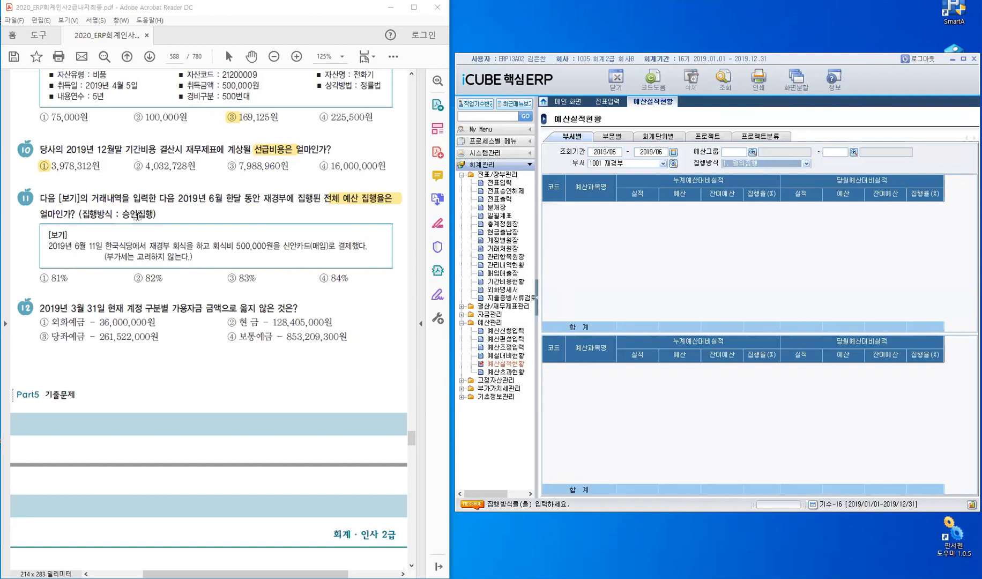
pyautogui.click(807, 164)
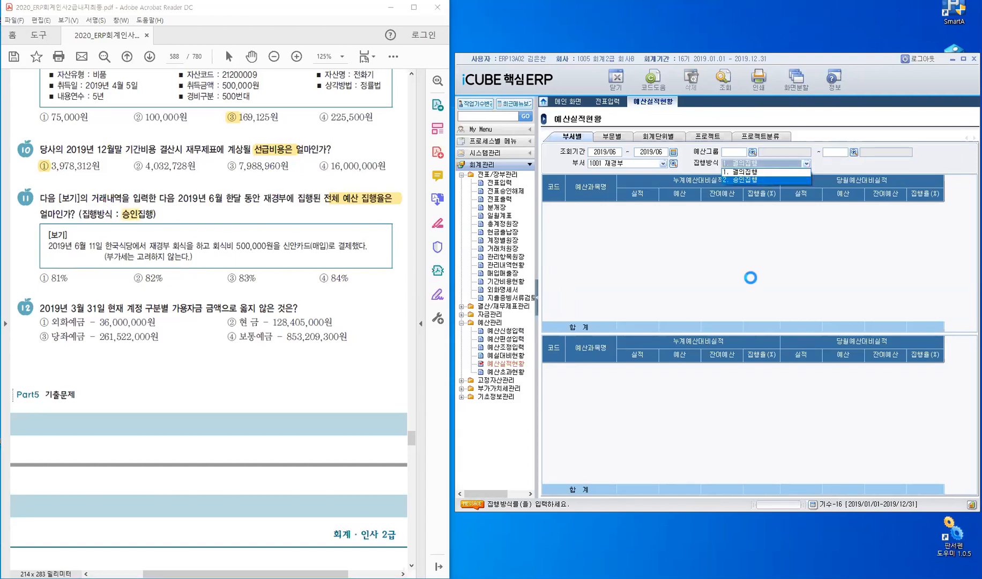
pyautogui.press('Return')
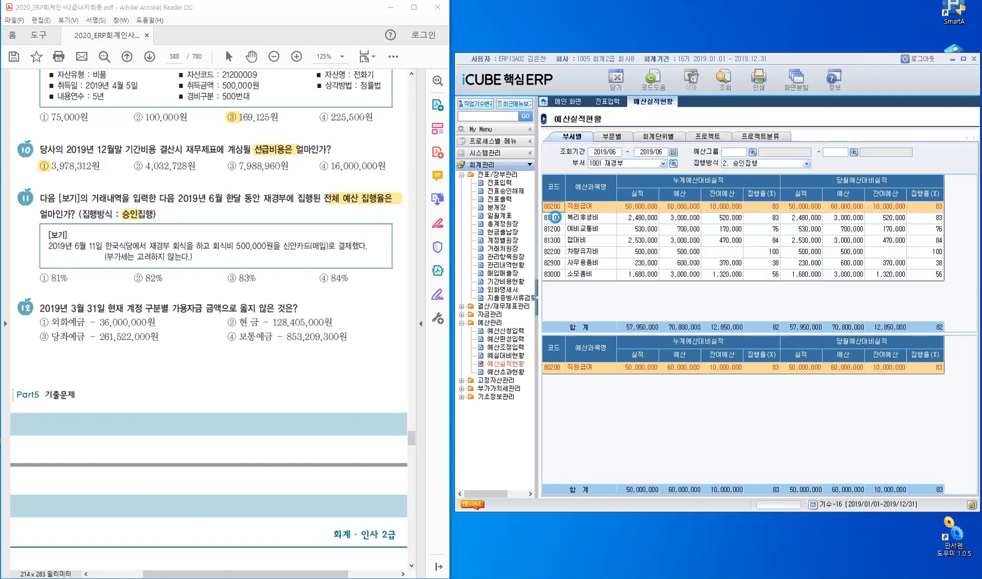
# Step: Check the 81100 복리후생비 execution rate and highlight answer ③ of question 11 in the PDF
pyautogui.click(557, 220)
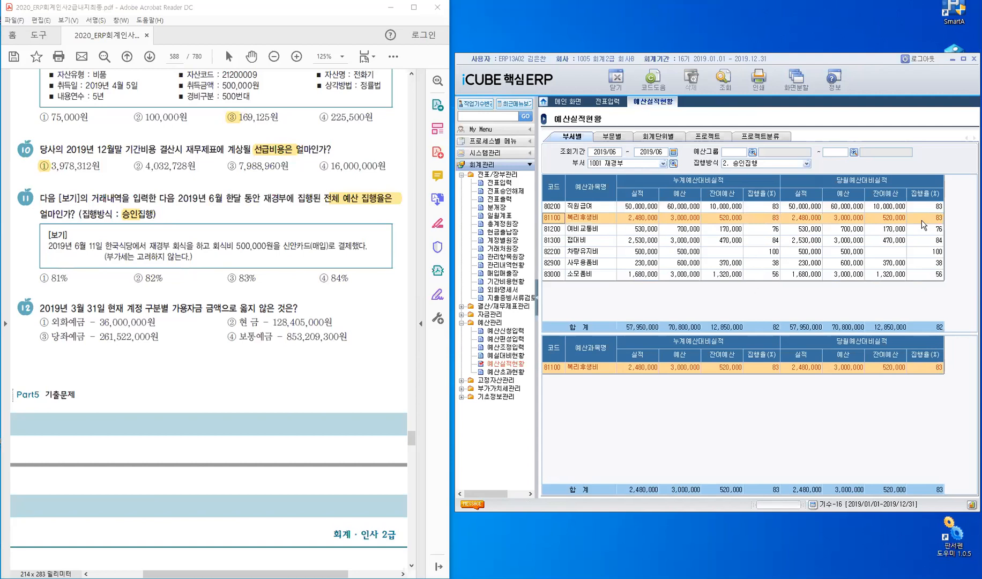
pyautogui.click(924, 224)
pyautogui.moveTo(230, 279); pyautogui.dragTo(236, 279)
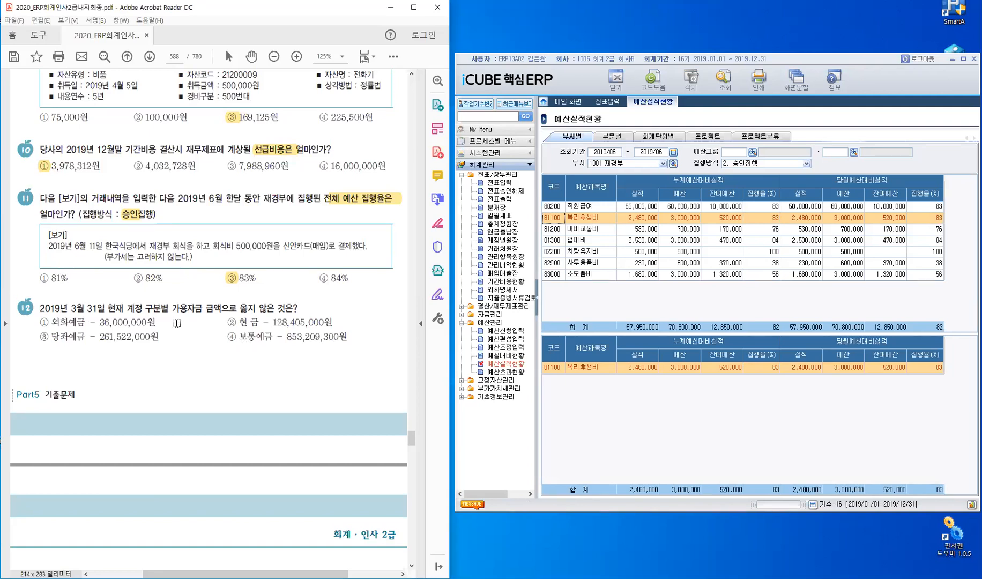
# Step: Highlight 가용자금 in question 12 of the PDF and open 자금현황 from the 자금관리 group in iCUBE
pyautogui.moveTo(173, 308); pyautogui.dragTo(199, 309)
pyautogui.click(472, 323)
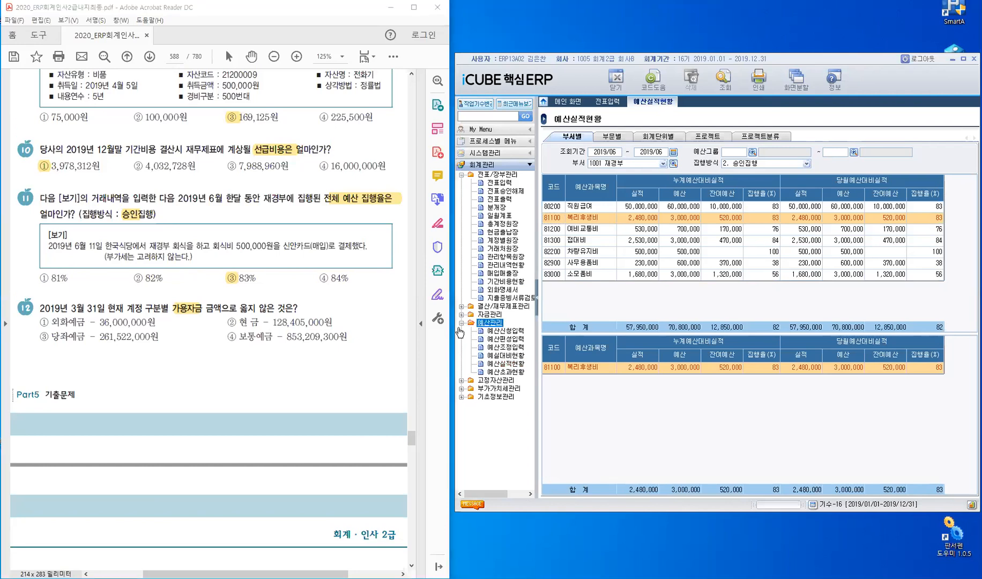
pyautogui.click(462, 323)
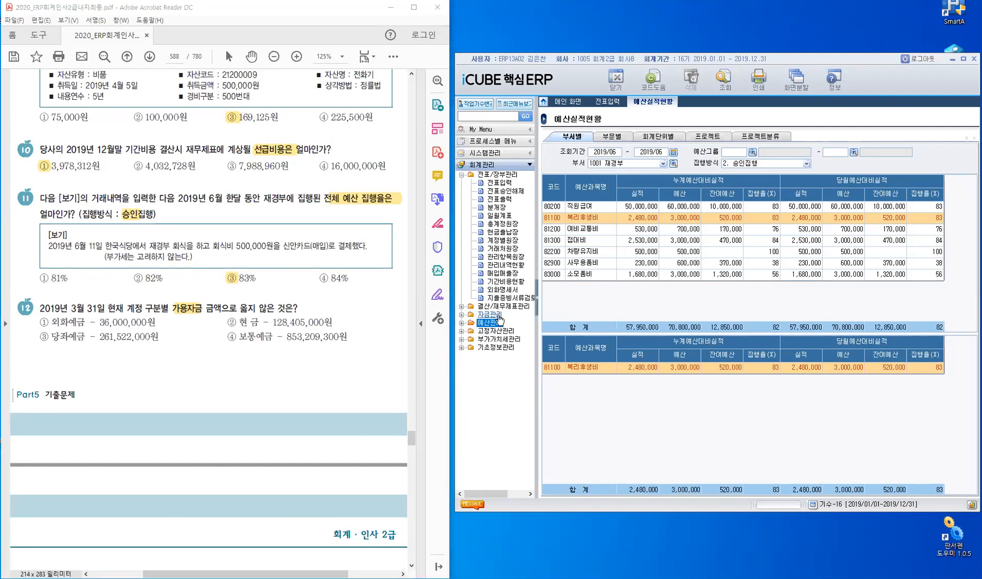
pyautogui.click(497, 316)
pyautogui.doubleClick(498, 317)
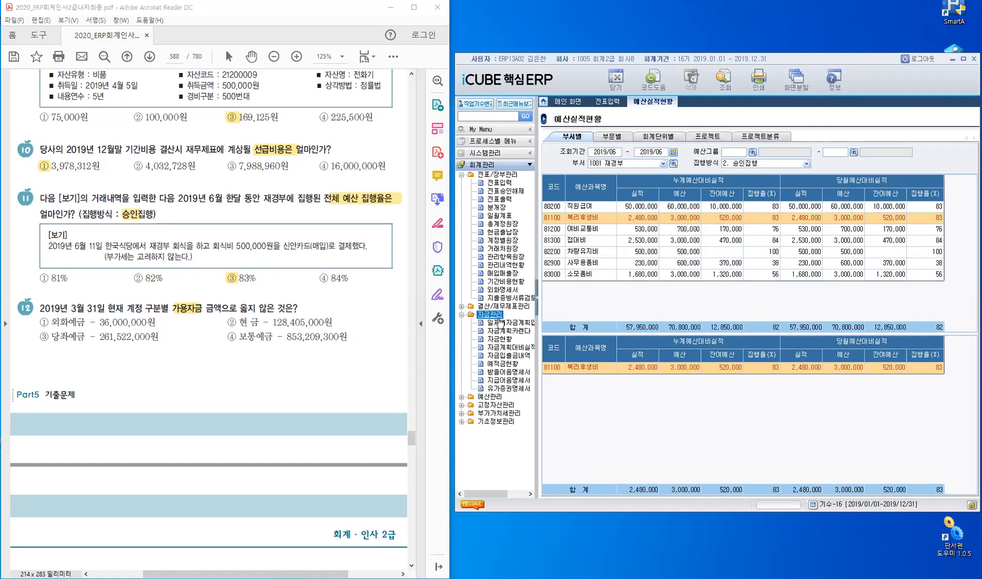
pyautogui.click(507, 346)
pyautogui.click(502, 340)
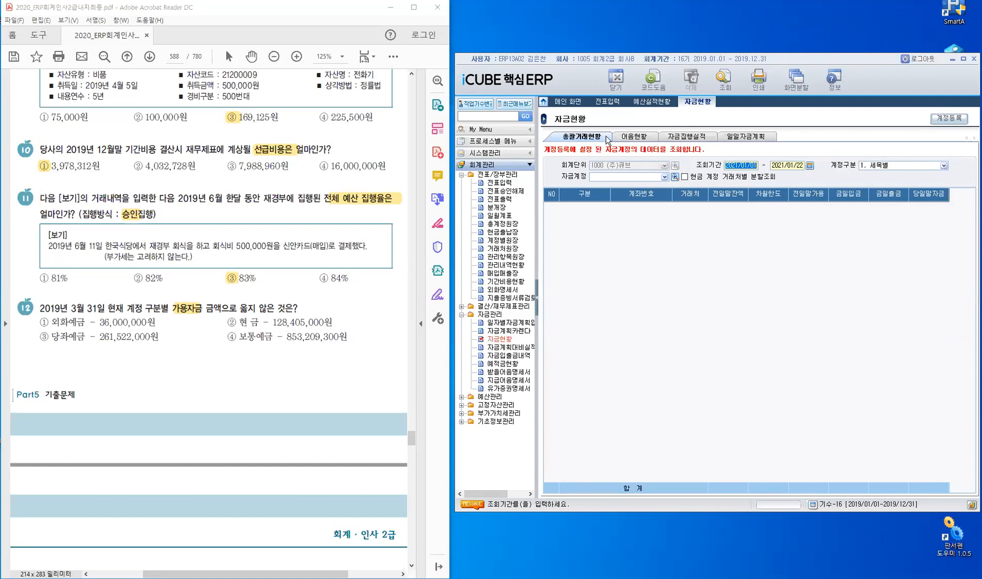
# Step: Set the 조회기간 of 자금현황 to 2019/01/01 through 2019/03/31
pyautogui.write('20')
pyautogui.write('1')
pyautogui.write('9/0')
pyautogui.write('1/01 ~ ')
pyautogui.write('2019/')
pyautogui.write('03/3')
pyautogui.write('1')
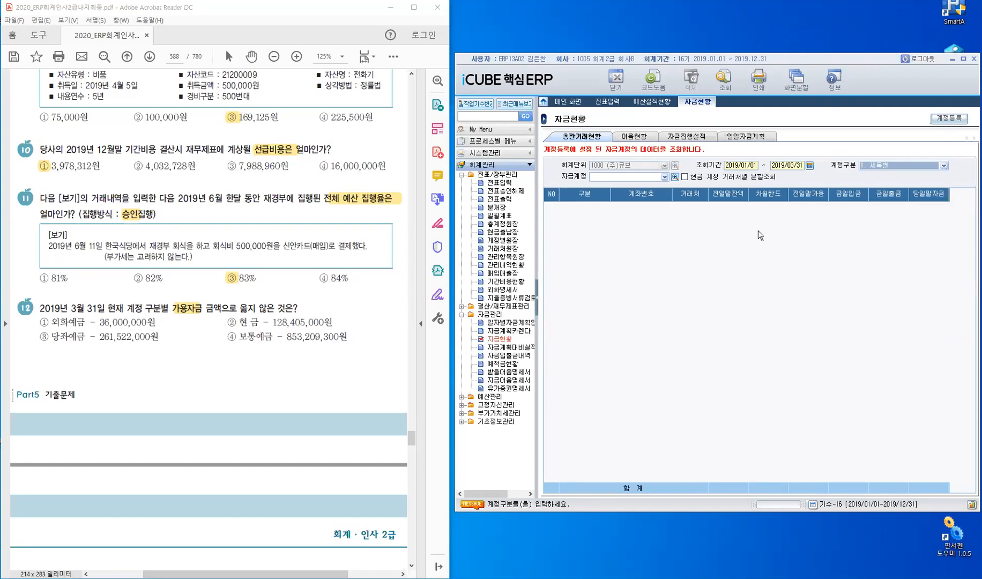
# Step: Set 계정구분 to 0. 계정별 and list the fund status for the period
pyautogui.click(944, 166)
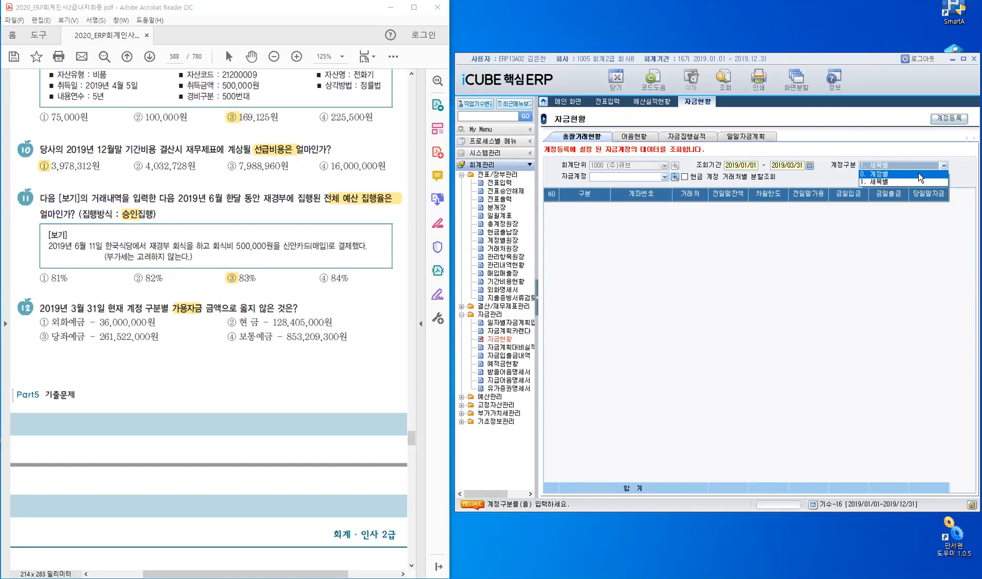
pyautogui.click(919, 173)
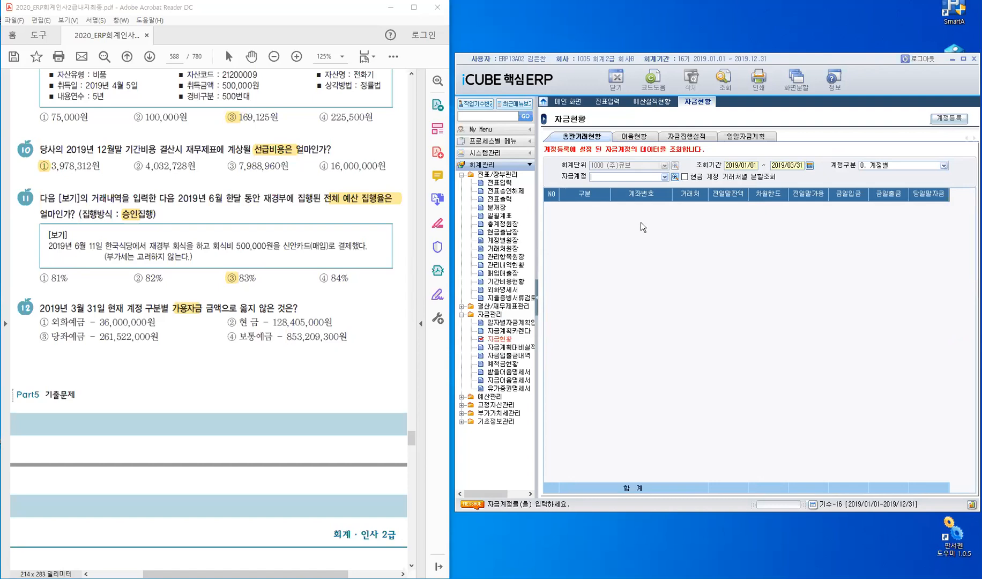
pyautogui.click(725, 85)
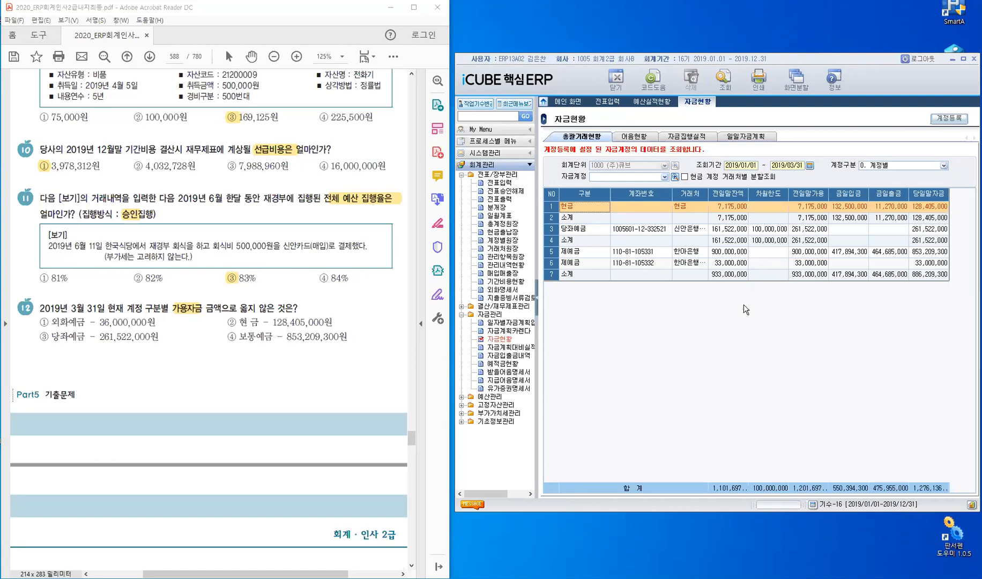
# Step: Hide the menu tree and widen the 전일말잔액, 전일말가용자금 and 당일말자금 columns to show the full amounts
pyautogui.click(539, 302)
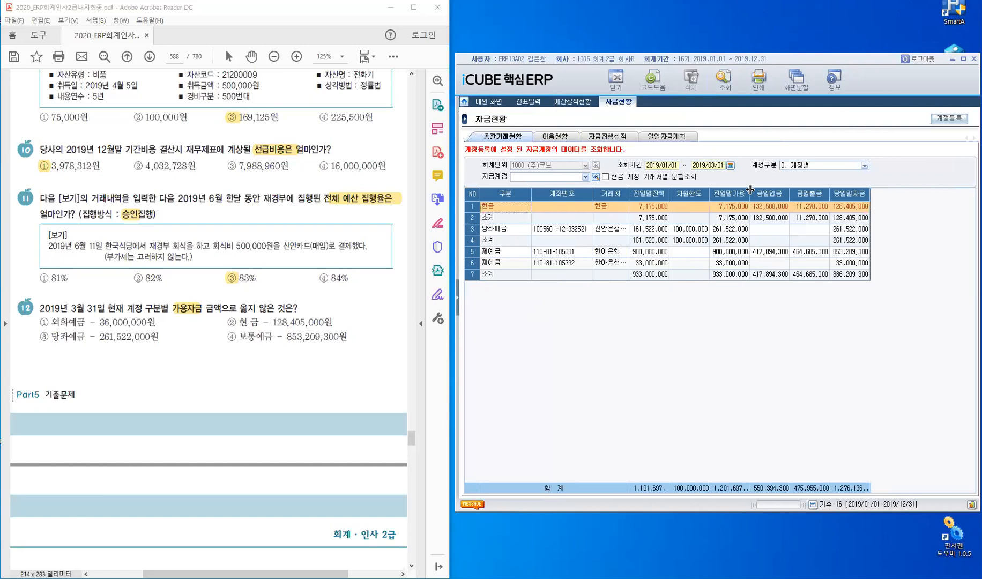
pyautogui.moveTo(750, 190); pyautogui.dragTo(769, 188)
pyautogui.moveTo(892, 197); pyautogui.dragTo(915, 194)
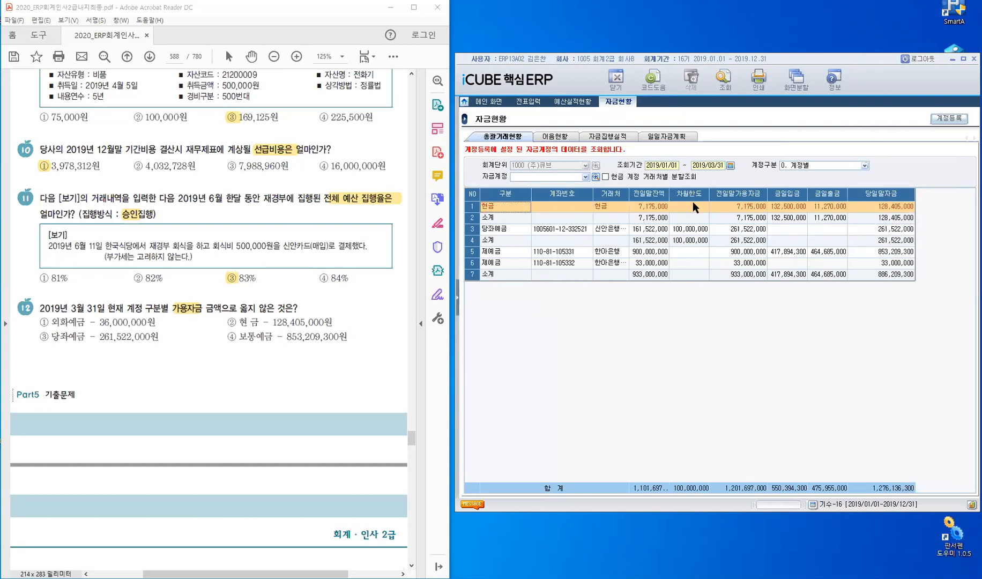
pyautogui.moveTo(670, 193); pyautogui.dragTo(677, 193)
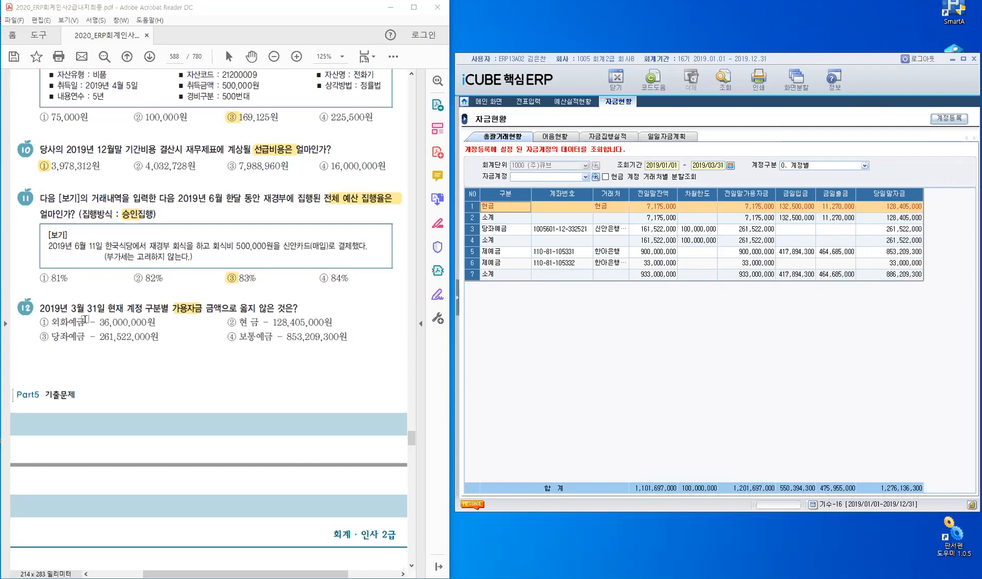
# Step: Highlight 외화예금 in option ① of question 12 and delete the stray highlight covering options ② to ④
pyautogui.moveTo(86, 322); pyautogui.dragTo(68, 321)
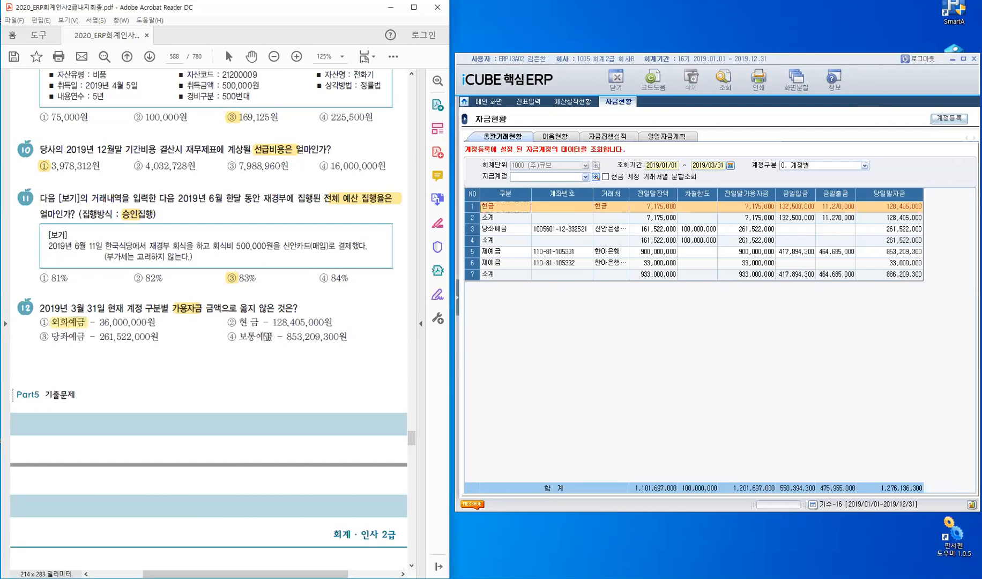
pyautogui.moveTo(265, 336); pyautogui.dragTo(243, 327)
pyautogui.click(295, 332)
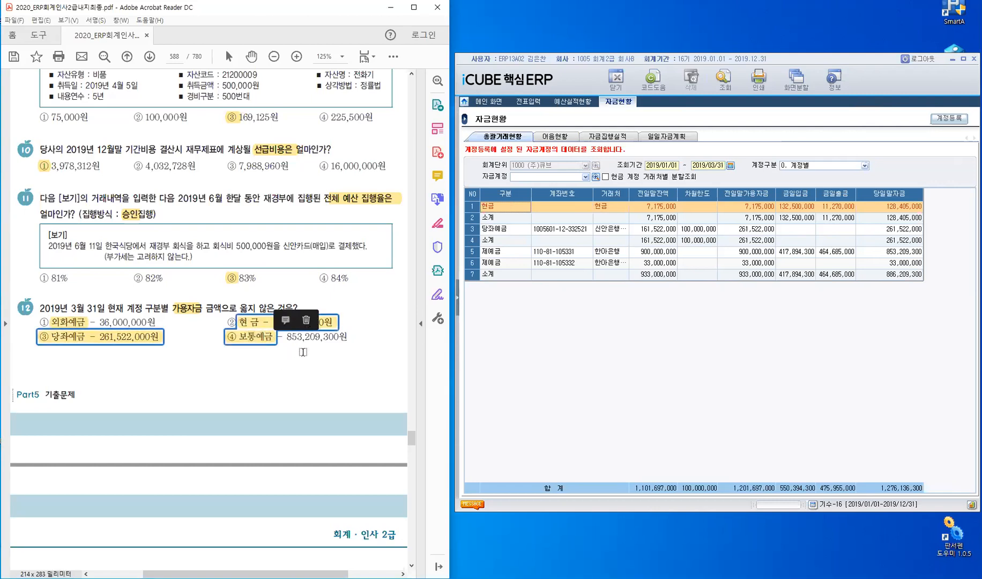
pyautogui.press('Delete')
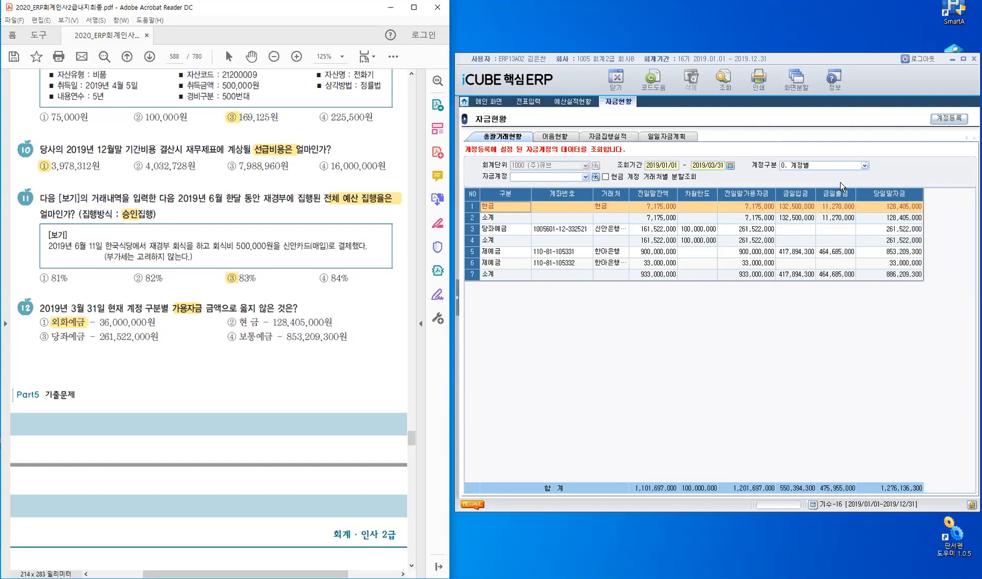
# Step: Set 계정구분 to 1. 세목별, list the fund status again and check the 외화예금 row
pyautogui.click(865, 167)
pyautogui.click(827, 180)
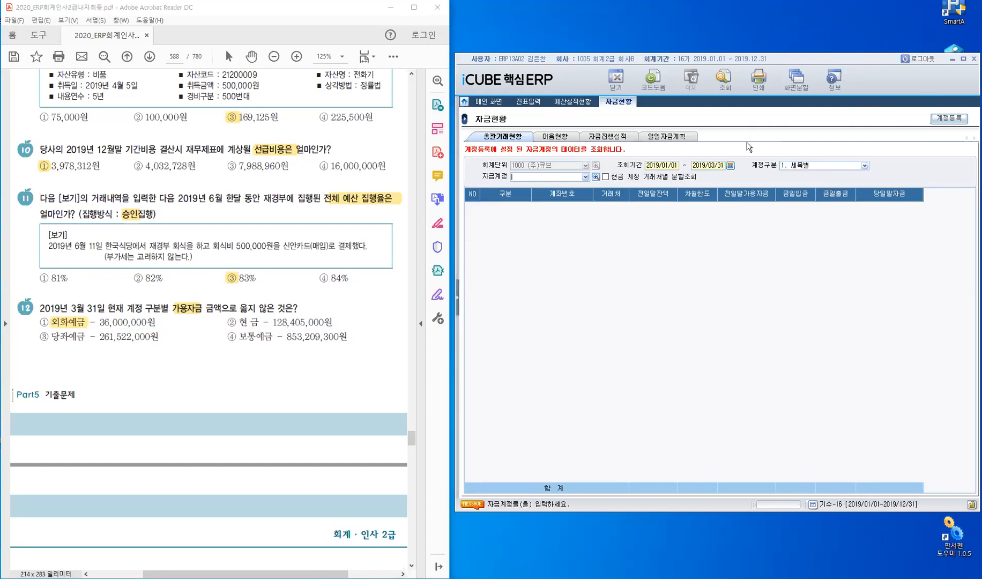
pyautogui.click(724, 83)
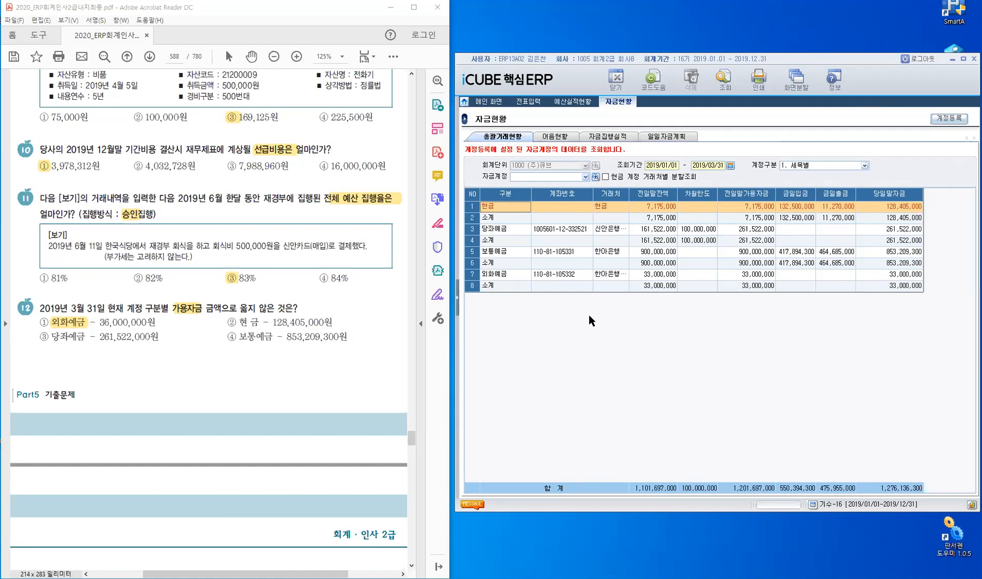
pyautogui.scroll(-2, 590, 315)
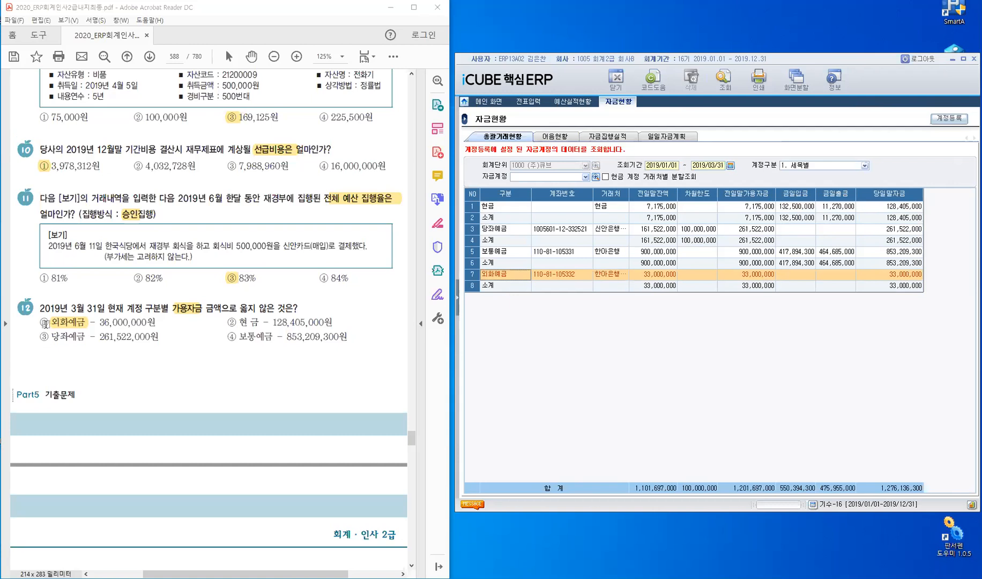
# Step: Highlight answer ① of question 12 in the PDF and check the 현금, 당좌예금 and 보통예금 subtotals against the other options
pyautogui.moveTo(50, 324); pyautogui.dragTo(41, 323)
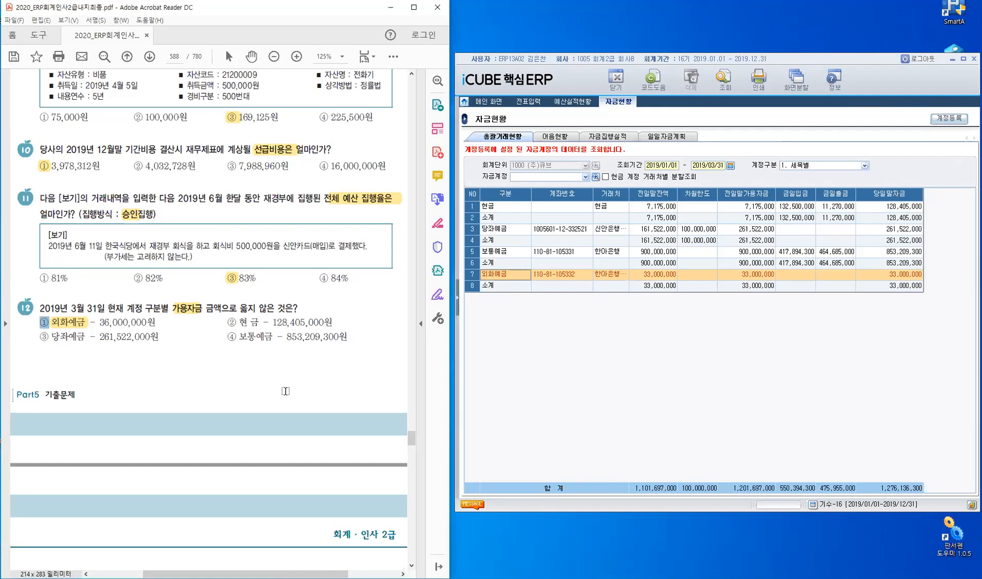
pyautogui.click(509, 211)
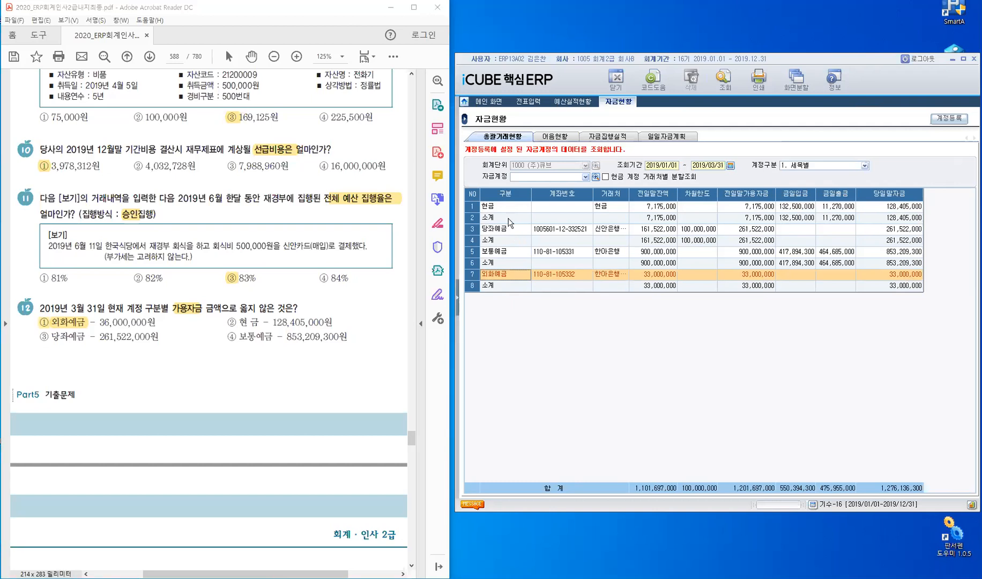
pyautogui.click(510, 220)
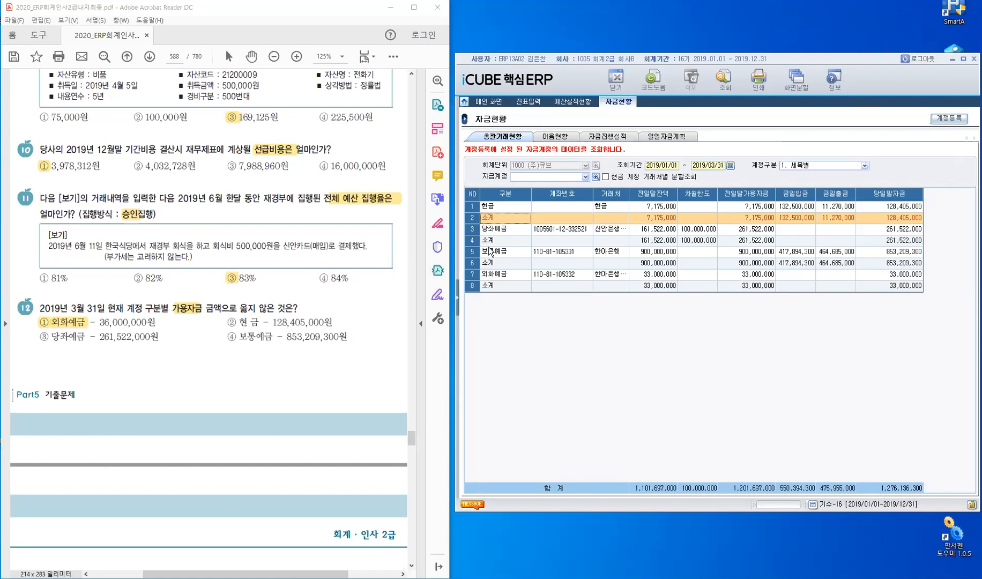
pyautogui.click(500, 230)
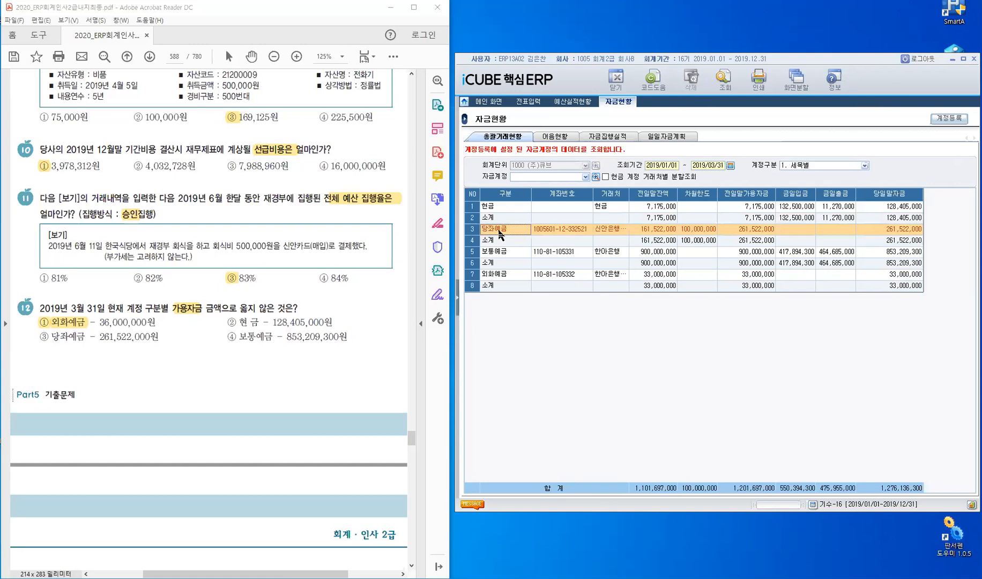
pyautogui.click(501, 242)
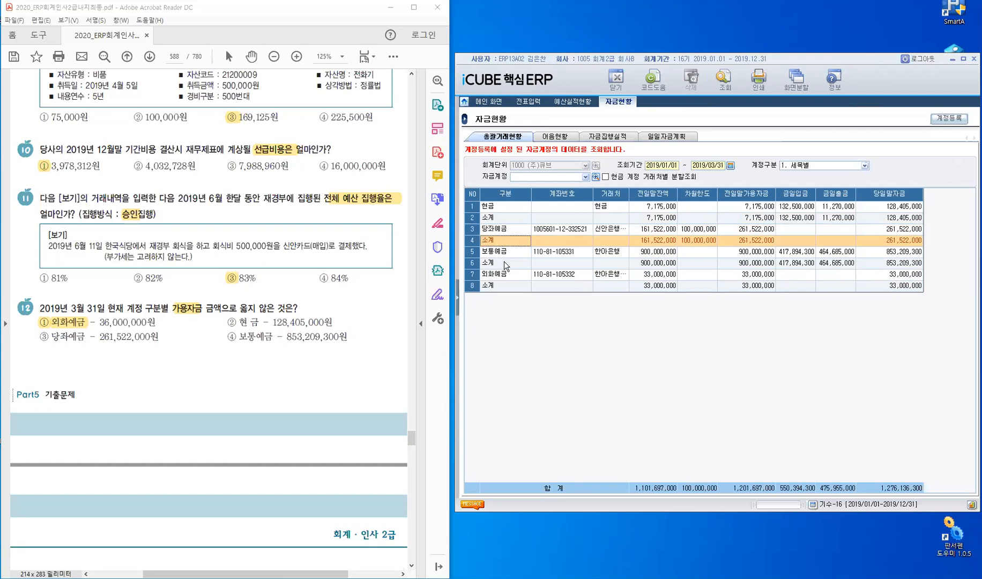
pyautogui.click(504, 264)
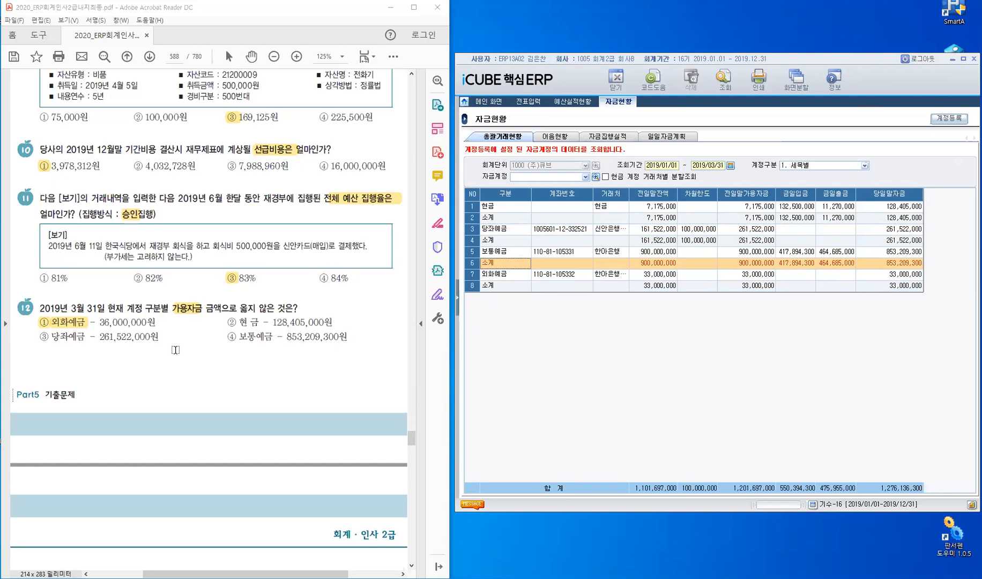
# Step: Go to question 13 in the PDF and highlight the words 수입 and 지출
pyautogui.scroll(-3, 176, 351)
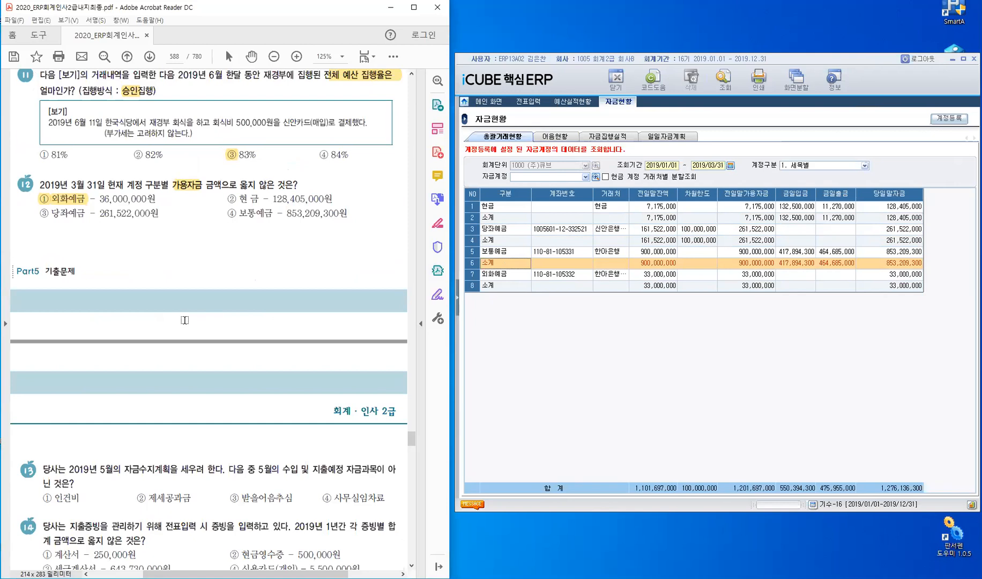
pyautogui.scroll(-2, 185, 320)
pyautogui.scroll(-4, 183, 320)
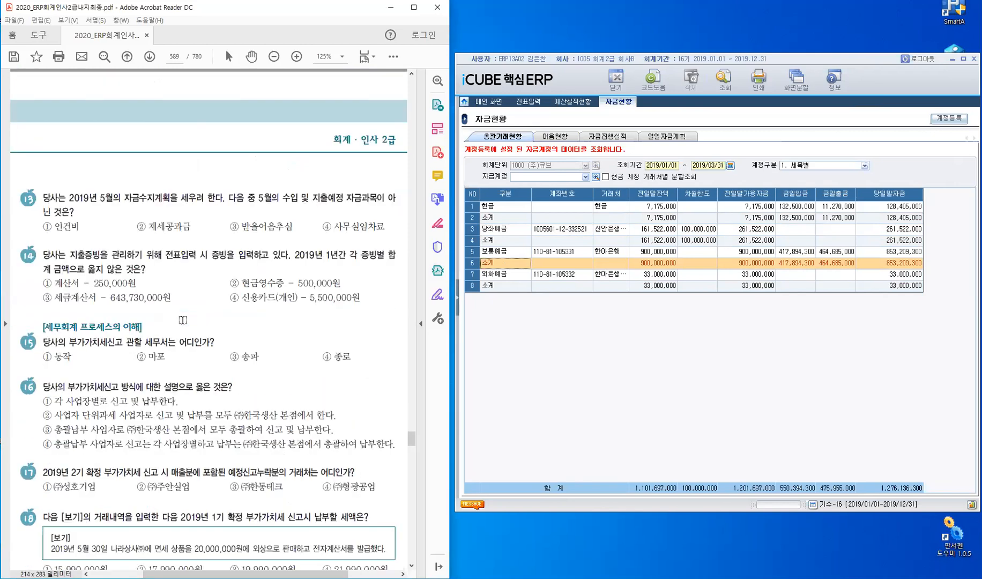
pyautogui.scroll(-2, 182, 320)
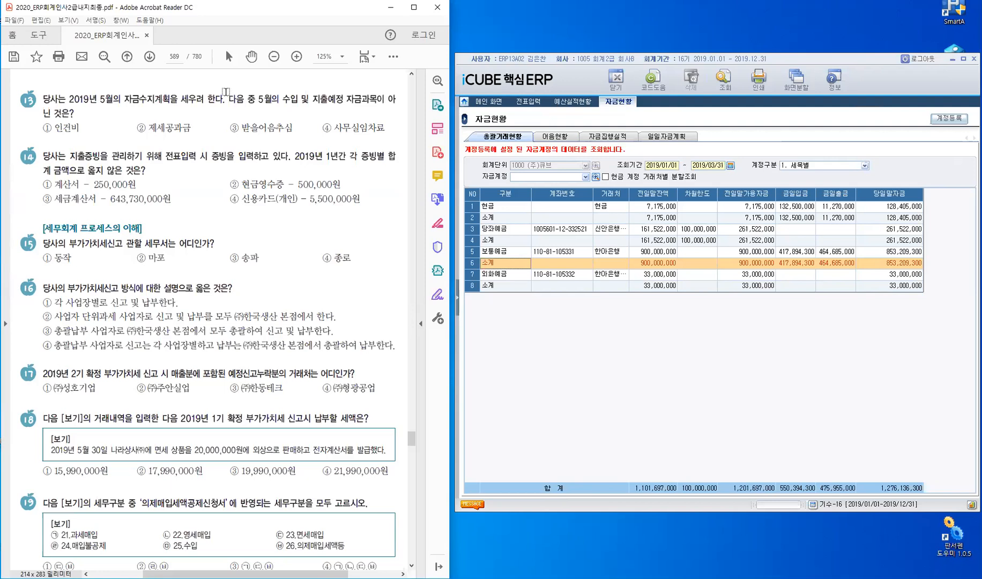
pyautogui.doubleClick(290, 99)
pyautogui.doubleClick(321, 99)
# Step: Open 일자별자금계획입력 from the 자금관리 group in iCUBE and set 계획년월 to 2019/05
pyautogui.click(458, 304)
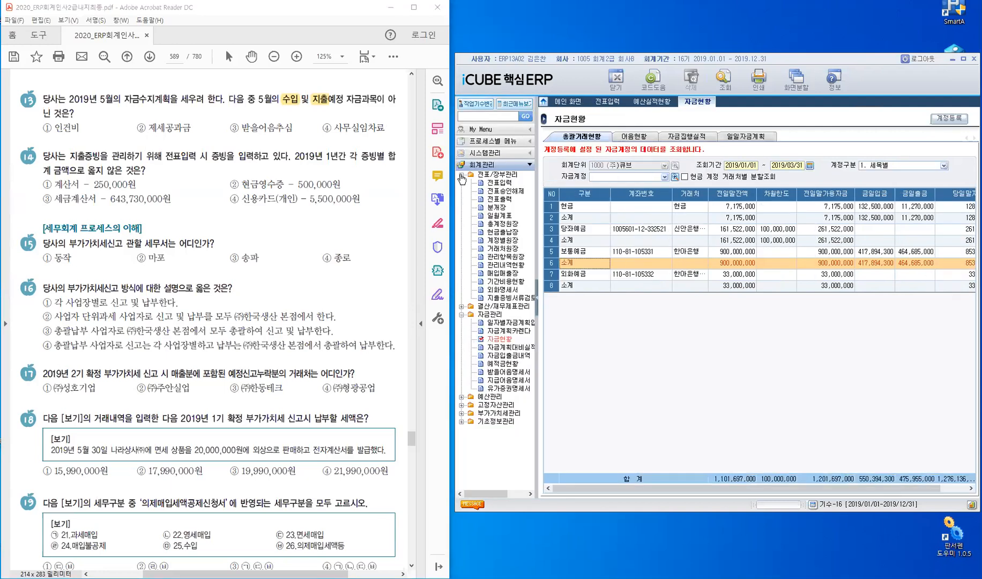
pyautogui.click(462, 175)
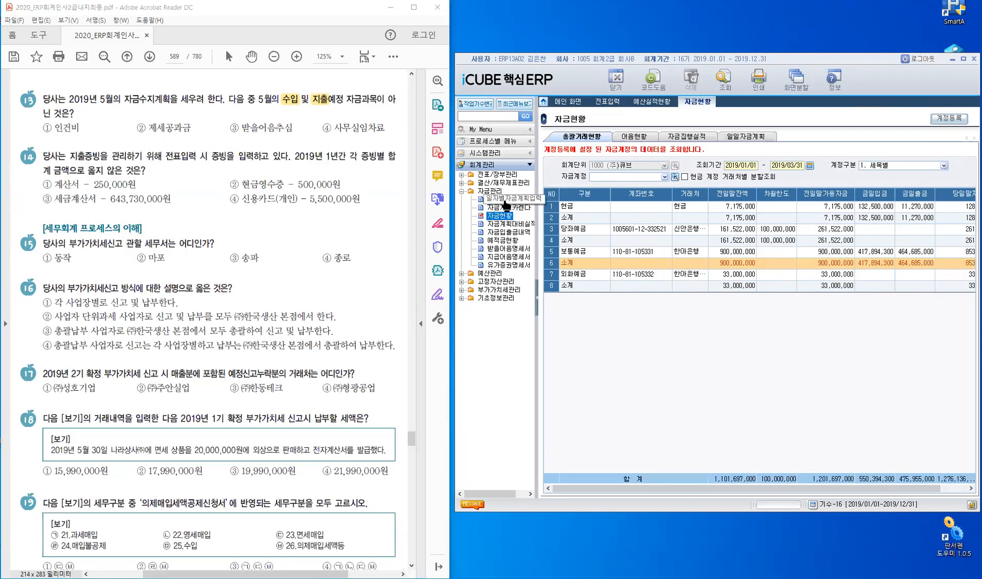
pyautogui.click(505, 204)
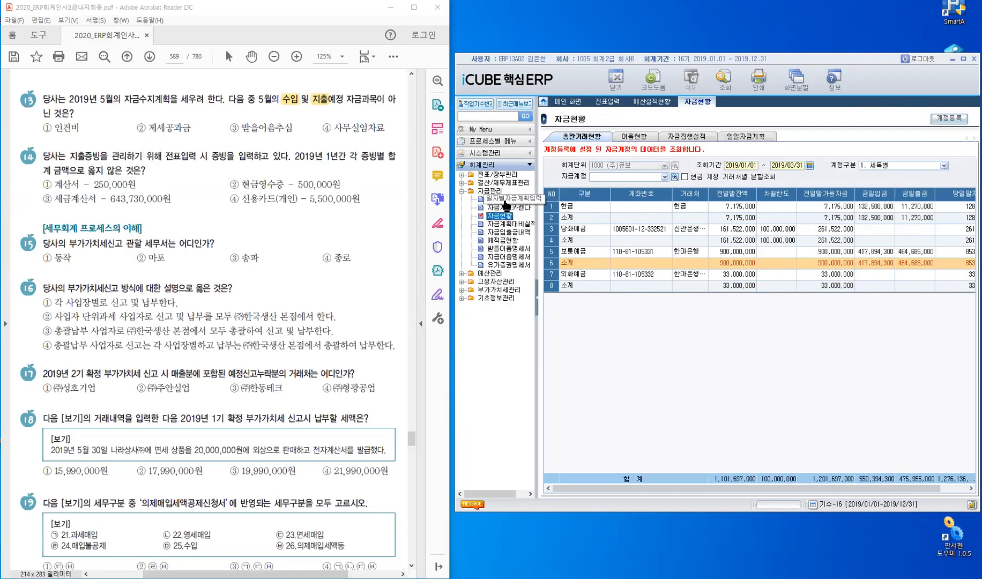
pyautogui.click(506, 203)
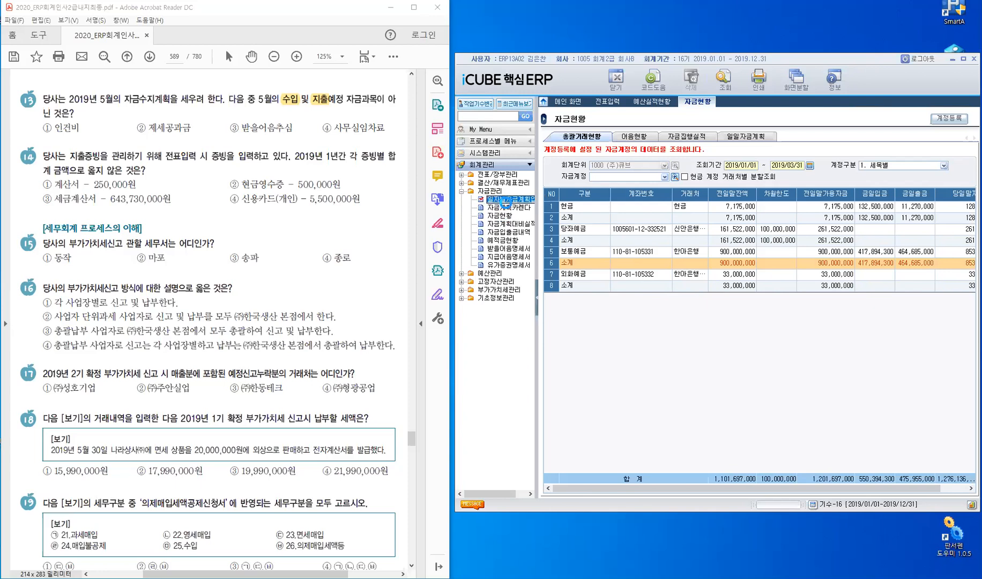
pyautogui.doubleClick(506, 203)
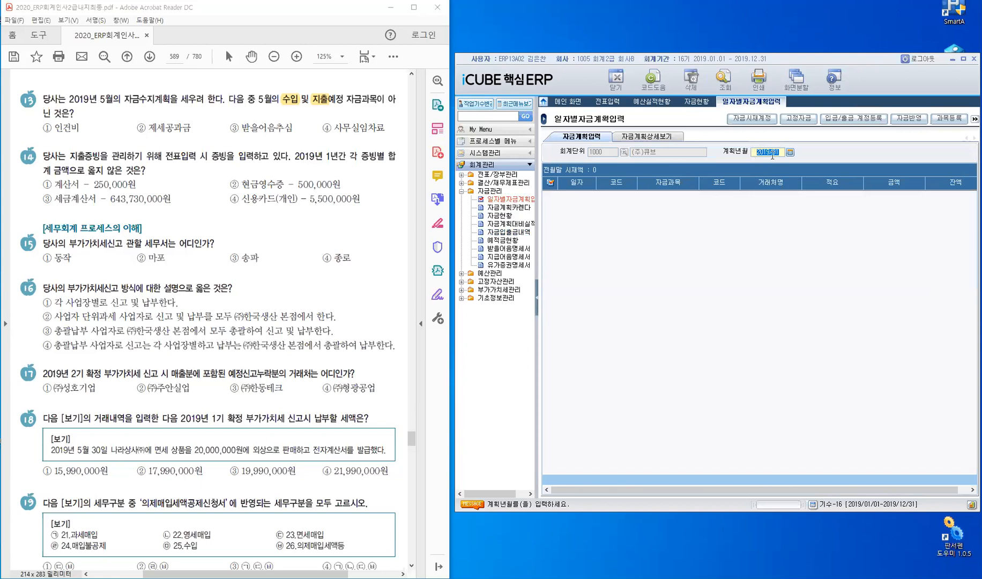
pyautogui.write('201905')
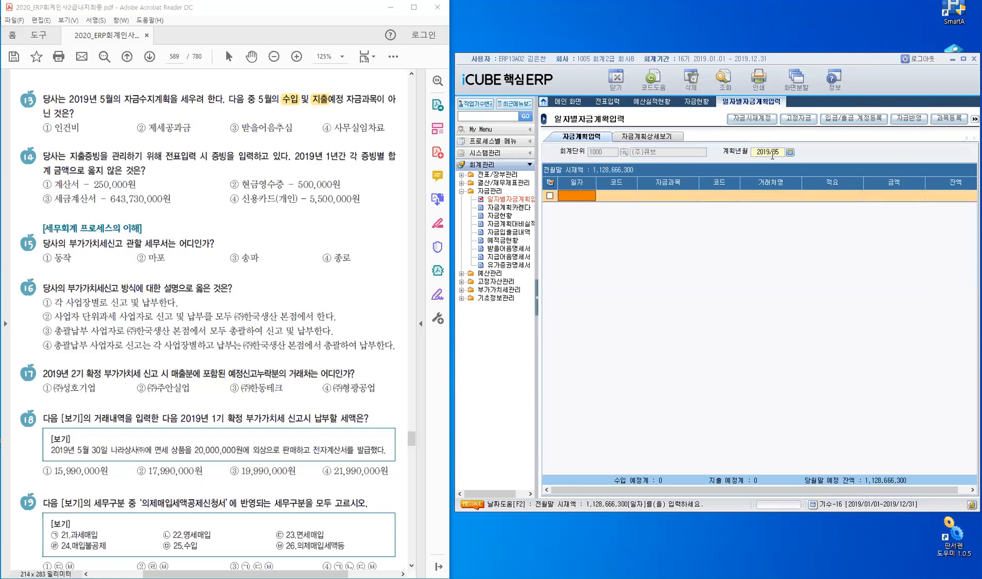
# Step: Run 자금반영 for 2019/05/01 through 2019/05/31 with 전표조회기간 2019/03/01 through 2019/05/31, and confirm applying the fixed funds
pyautogui.click(538, 304)
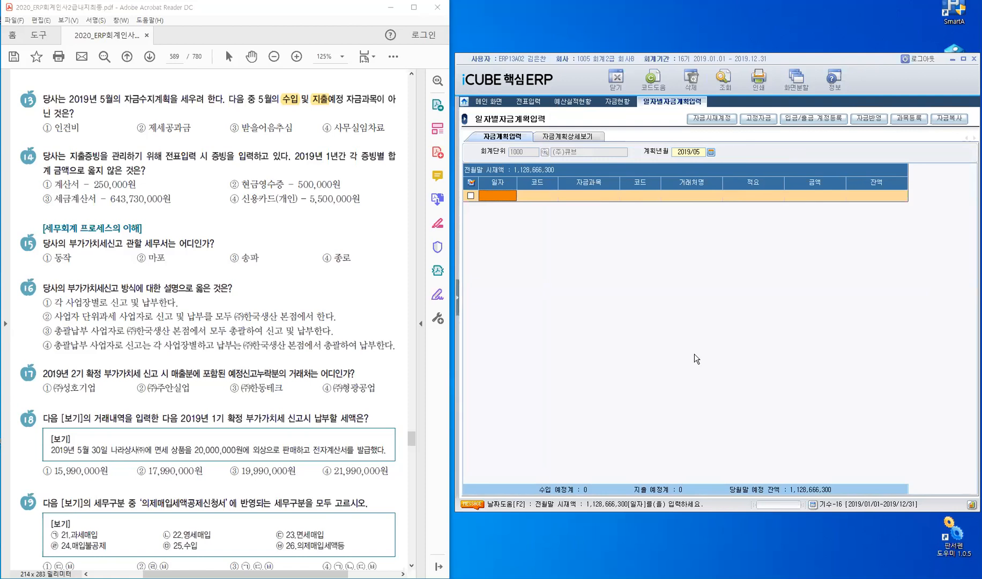
pyautogui.click(879, 121)
pyautogui.click(879, 122)
pyautogui.moveTo(523, 236); pyautogui.dragTo(796, 173)
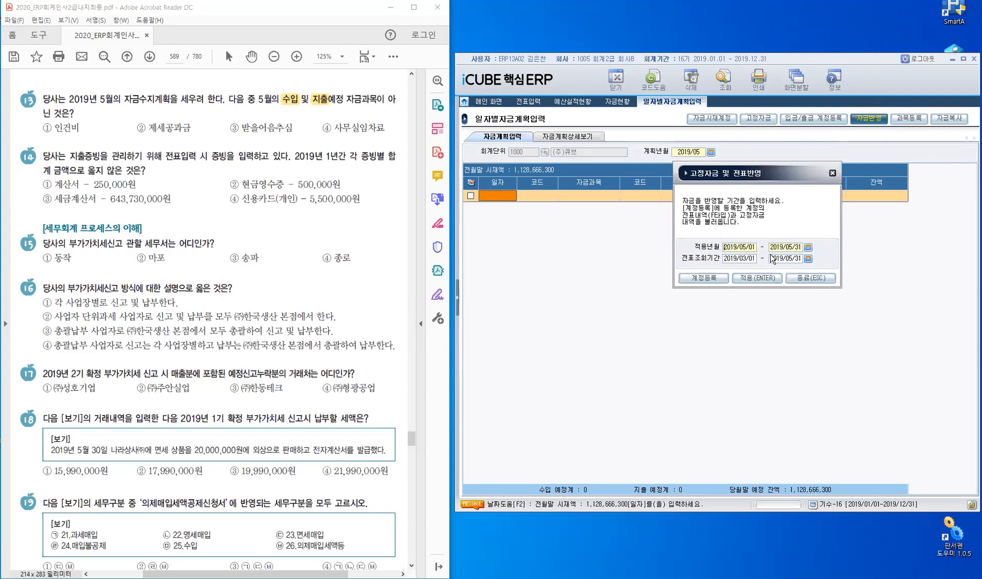
pyautogui.click(741, 260)
pyautogui.click(772, 279)
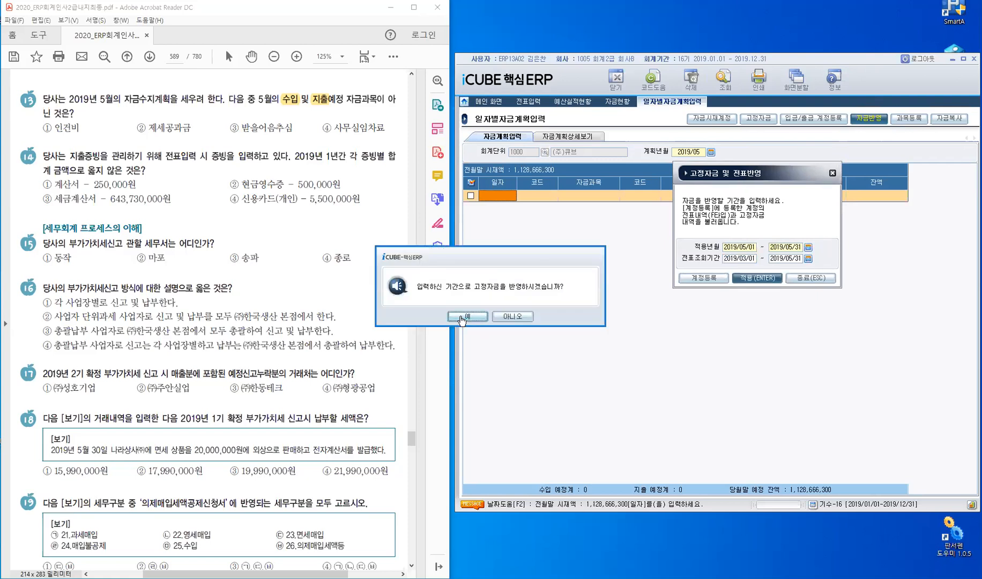
pyautogui.click(462, 317)
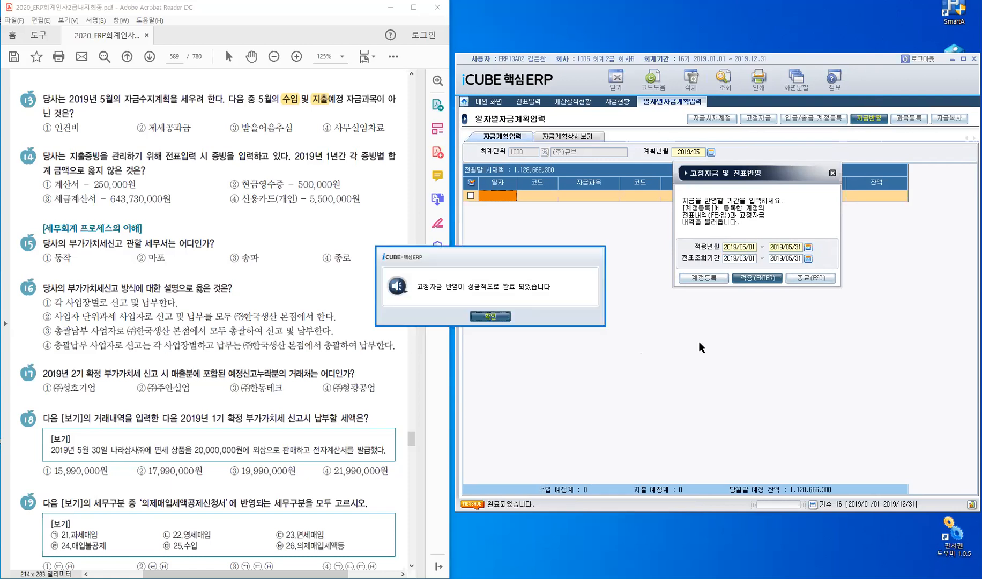
pyautogui.press('Return')
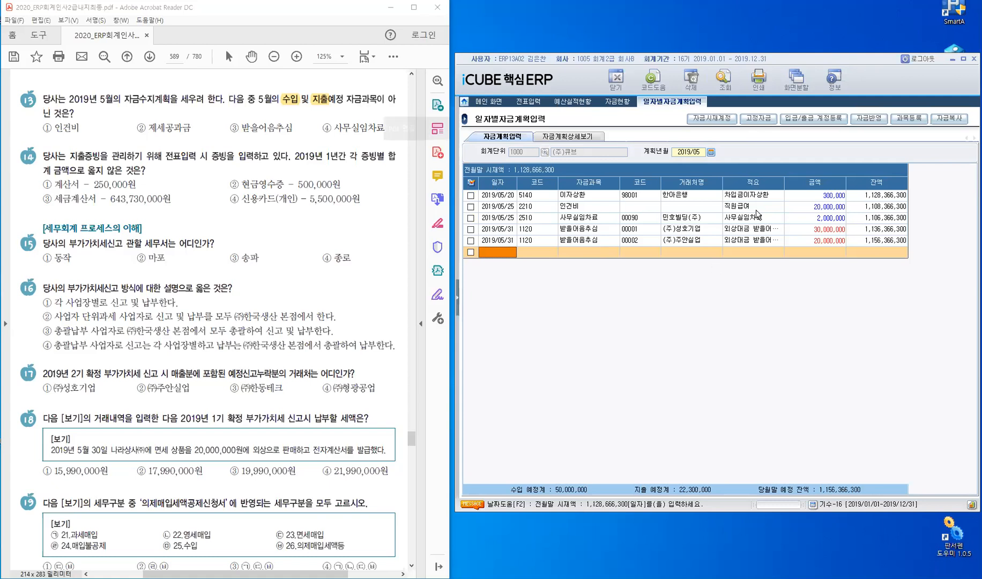
# Step: Check the planned 자금과목 rows for 2019/05 against the options of question 13 and highlight answer ② in the PDF
pyautogui.click(592, 196)
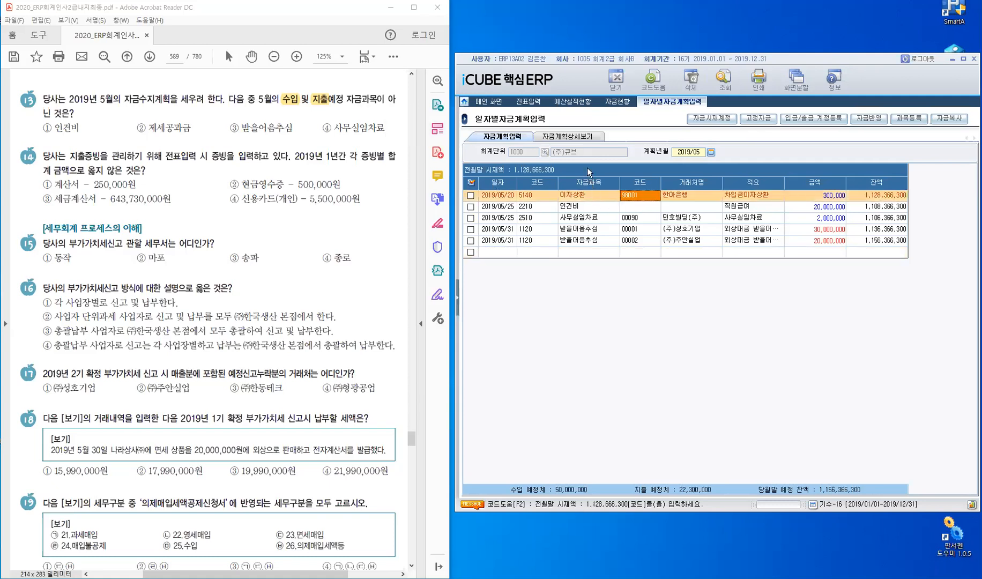
pyautogui.click(585, 209)
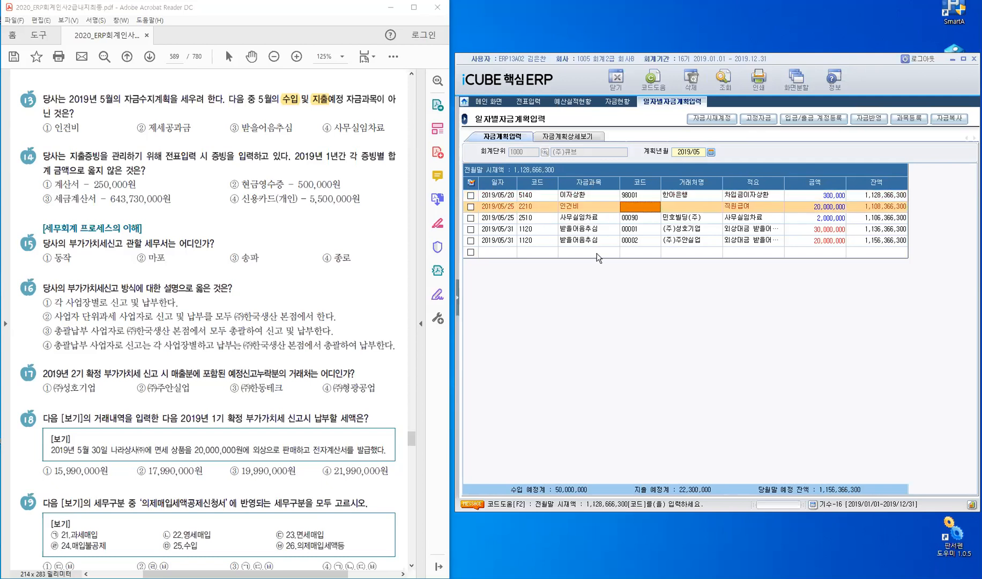
pyautogui.click(591, 231)
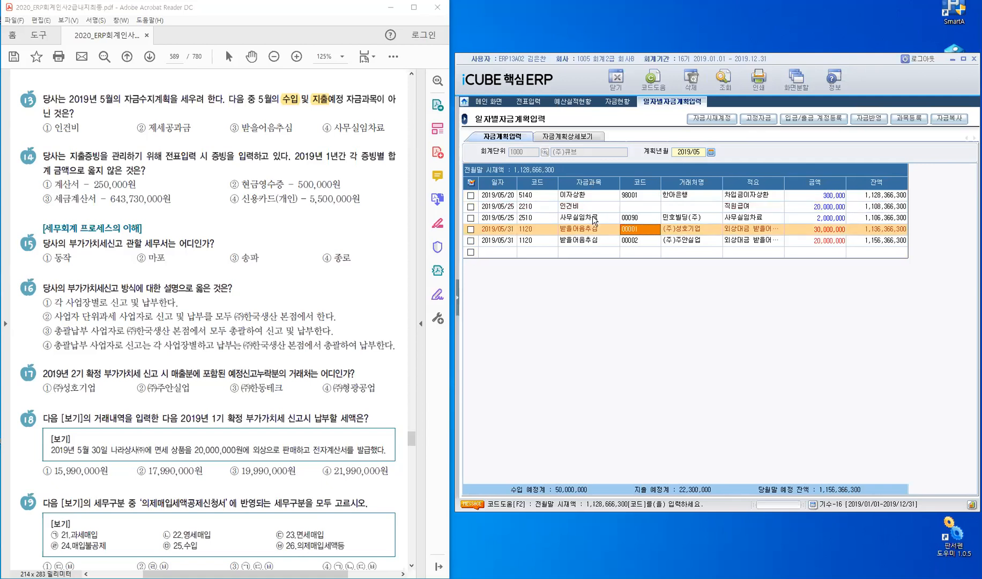
pyautogui.click(595, 220)
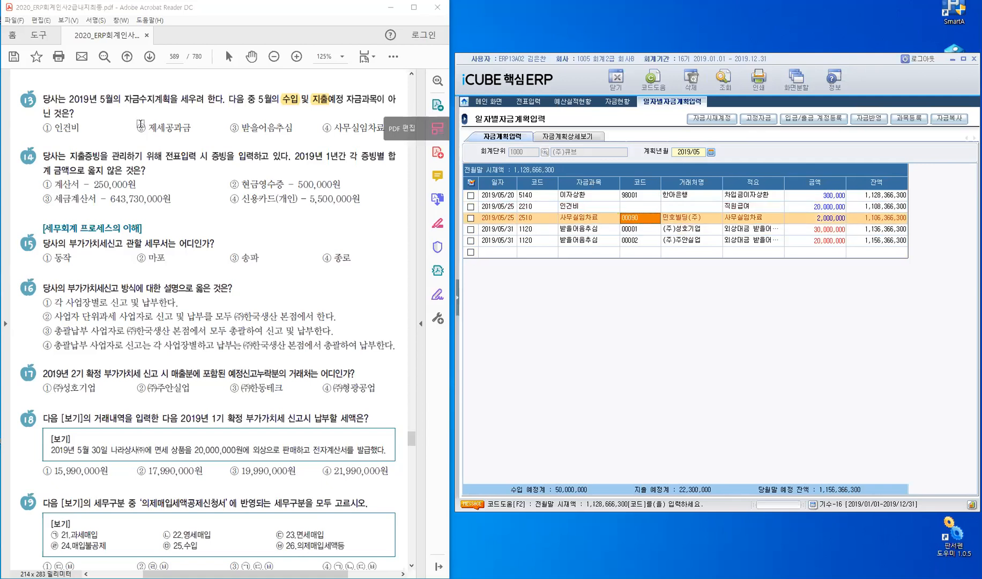
pyautogui.moveTo(138, 127); pyautogui.dragTo(146, 126)
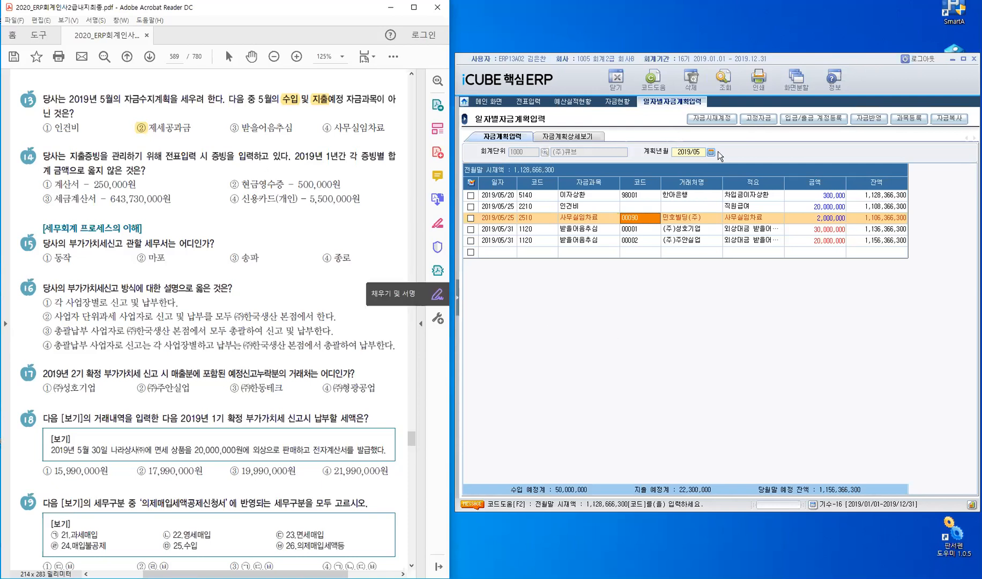
pyautogui.click(872, 123)
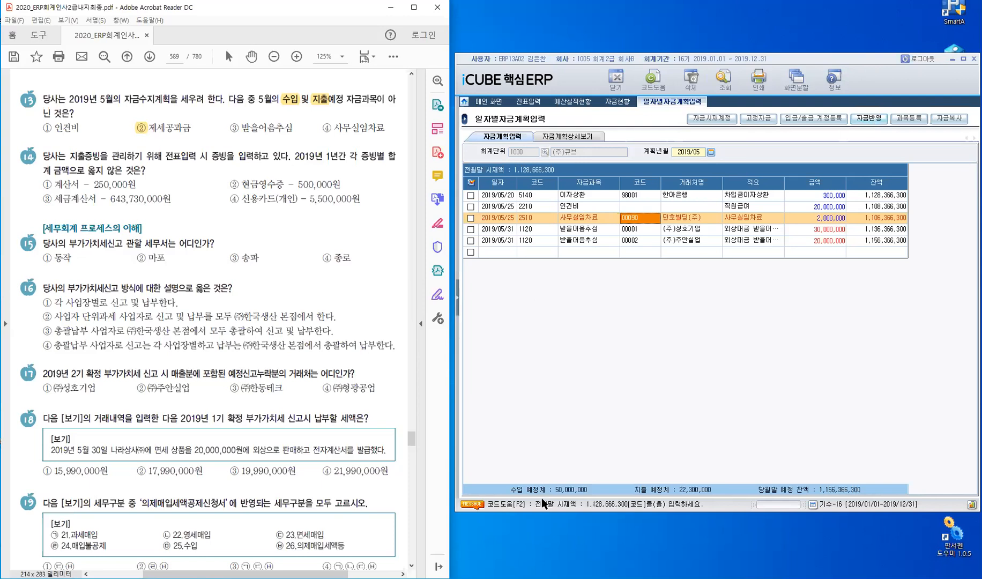
pyautogui.click(562, 492)
pyautogui.click(676, 496)
# Step: Open 지출증빙서류검토표(관리용) from the 전표/장부관리 group and run the query for 2019/01/01 through 2019/12/31
pyautogui.moveTo(458, 299); pyautogui.dragTo(467, 326)
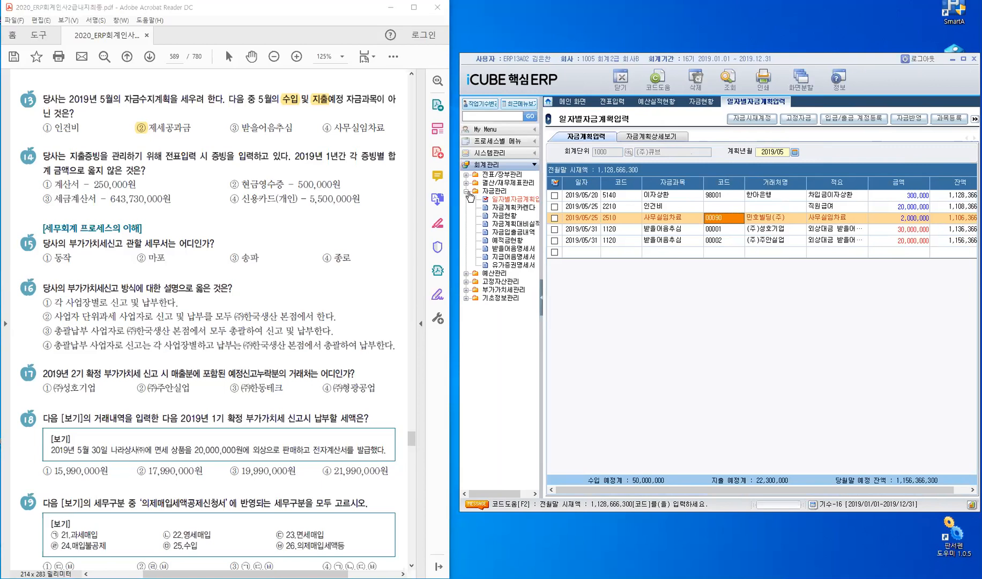
pyautogui.doubleClick(487, 192)
pyautogui.doubleClick(499, 175)
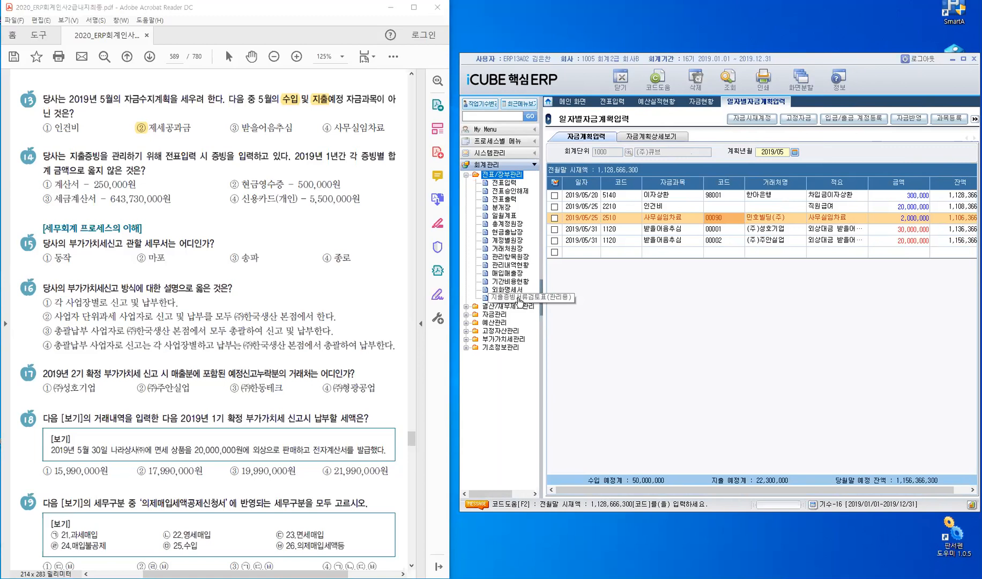
pyautogui.doubleClick(518, 298)
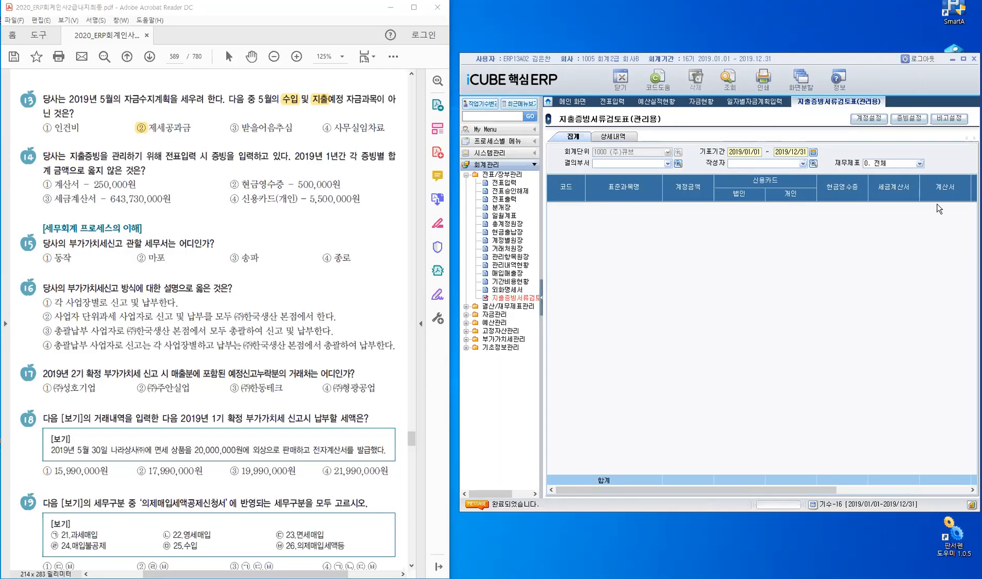
pyautogui.click(729, 81)
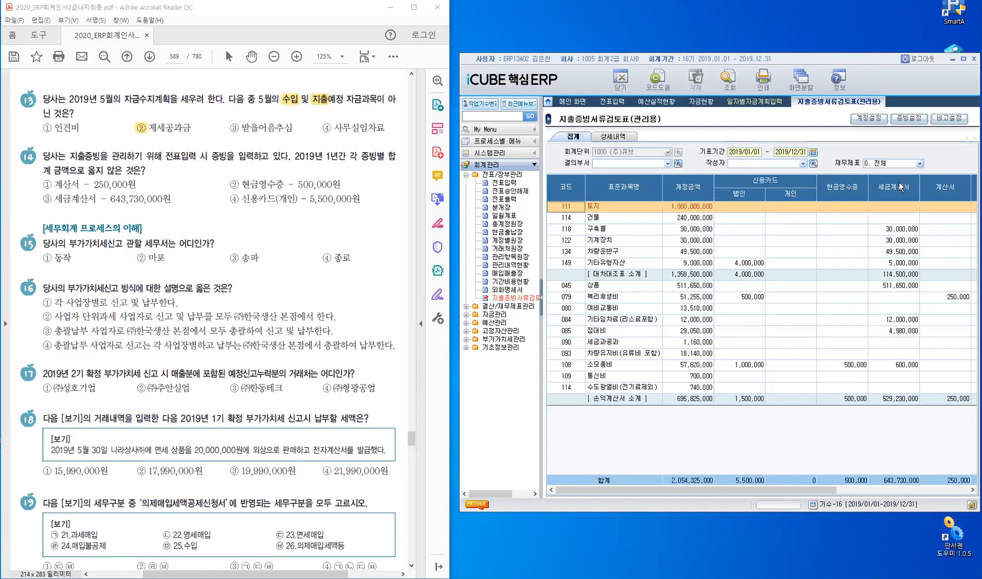
# Step: Widen the report, compare the 합계 row per evidence type with the options of question 14, and highlight answer ④ in the PDF
pyautogui.click(898, 165)
pyautogui.click(543, 302)
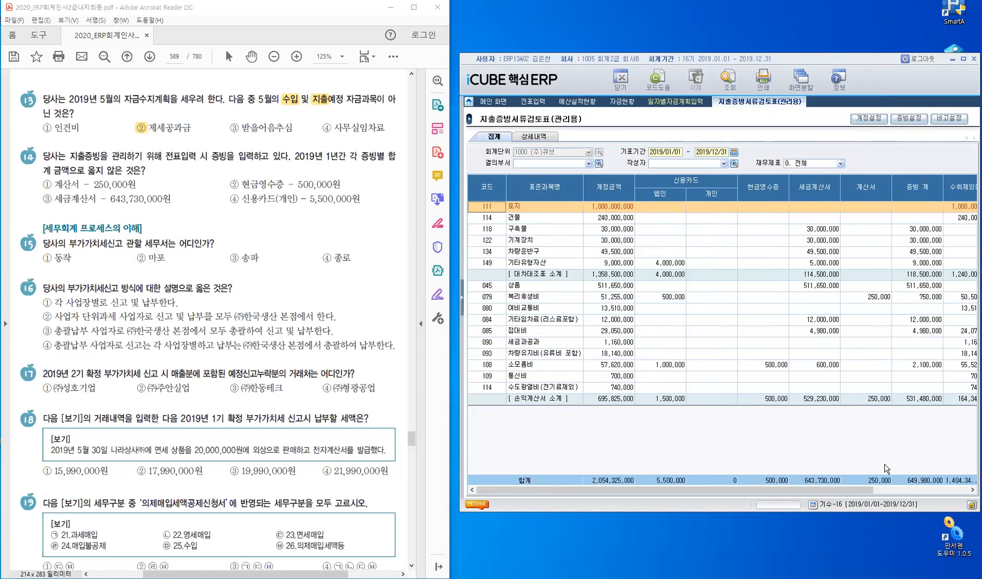
pyautogui.click(879, 481)
pyautogui.click(728, 484)
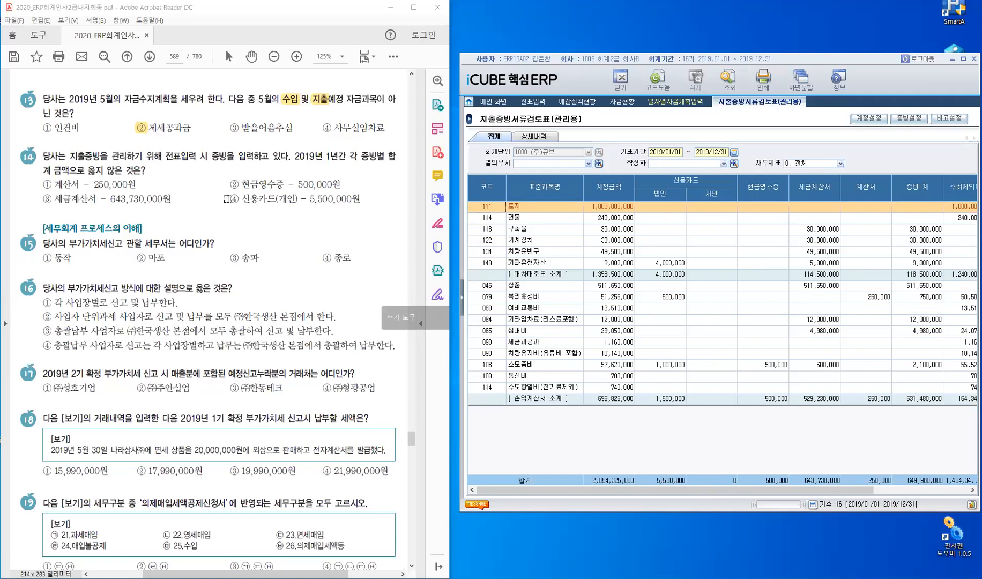
pyautogui.click(235, 339)
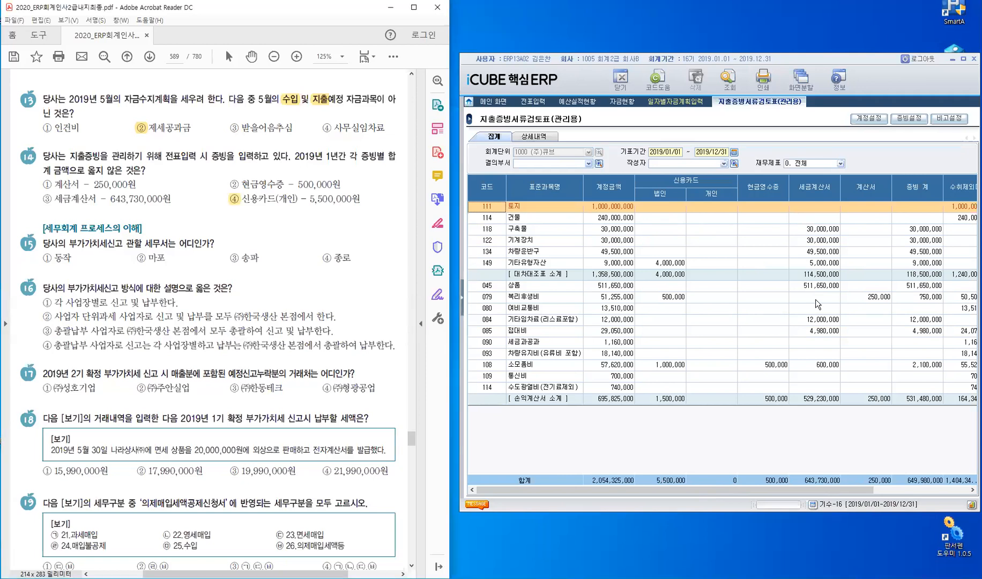
# Step: Close all open iCUBE work screens until only 메인 화면 remains
pyautogui.click(675, 245)
pyautogui.press('Escape')
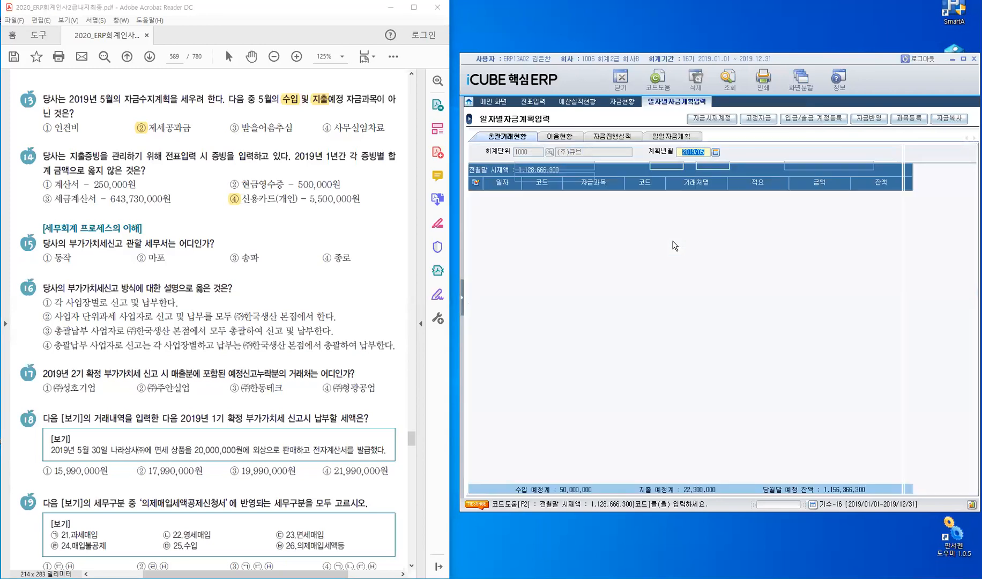
pyautogui.press('Escape')
pyautogui.press('Escape')
pyautogui.press('Escape')
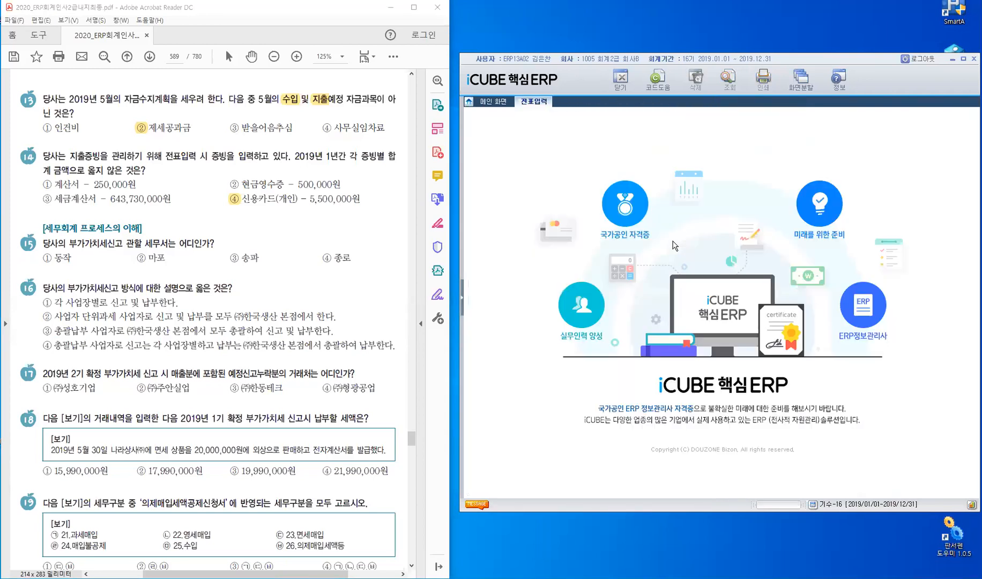
pyautogui.press('Escape')
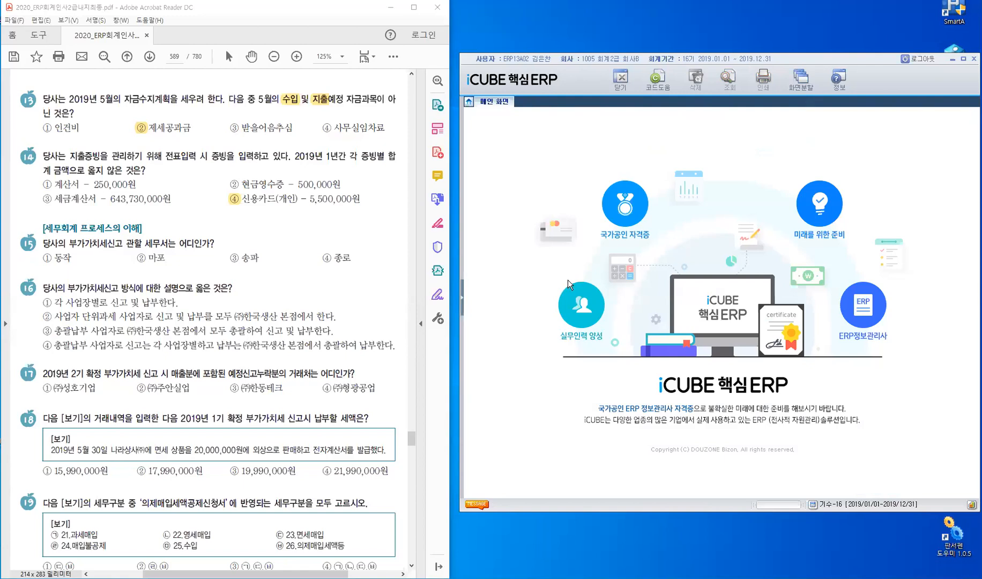
# Step: Open 사업장등록 under 시스템관리, check the 관할세무서 field, and highlight answer ③ of question 15 in the PDF
pyautogui.click(463, 301)
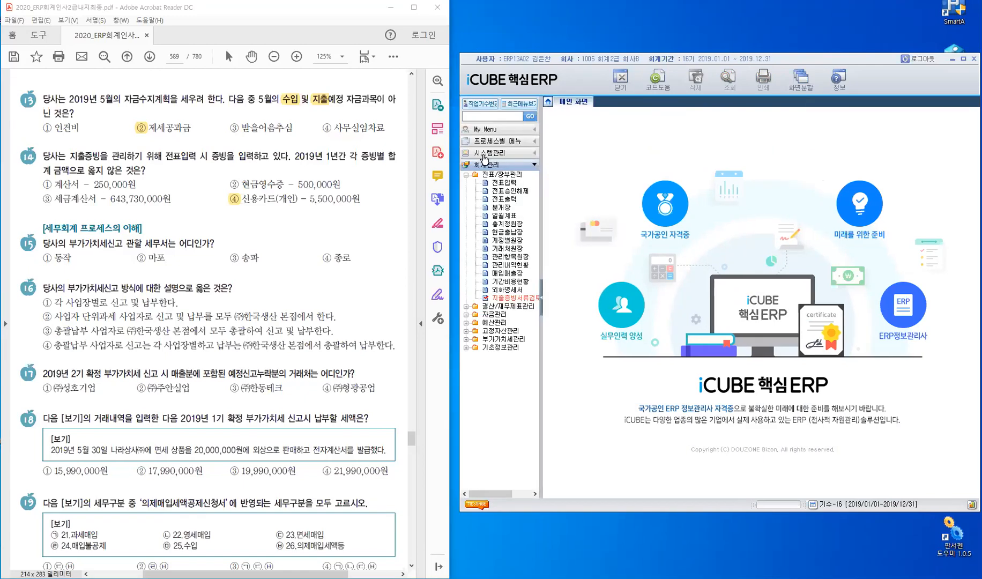
pyautogui.click(496, 153)
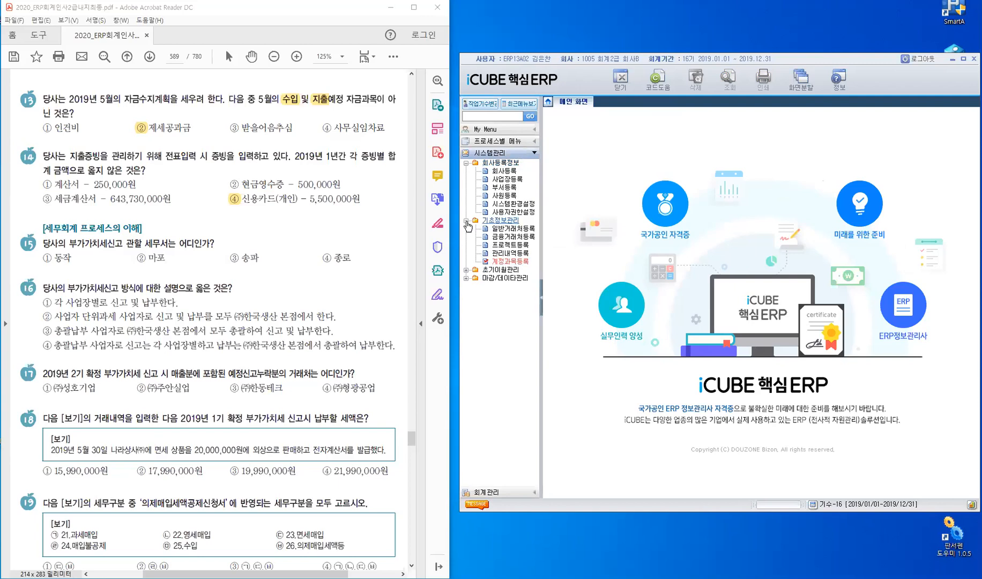
pyautogui.click(515, 180)
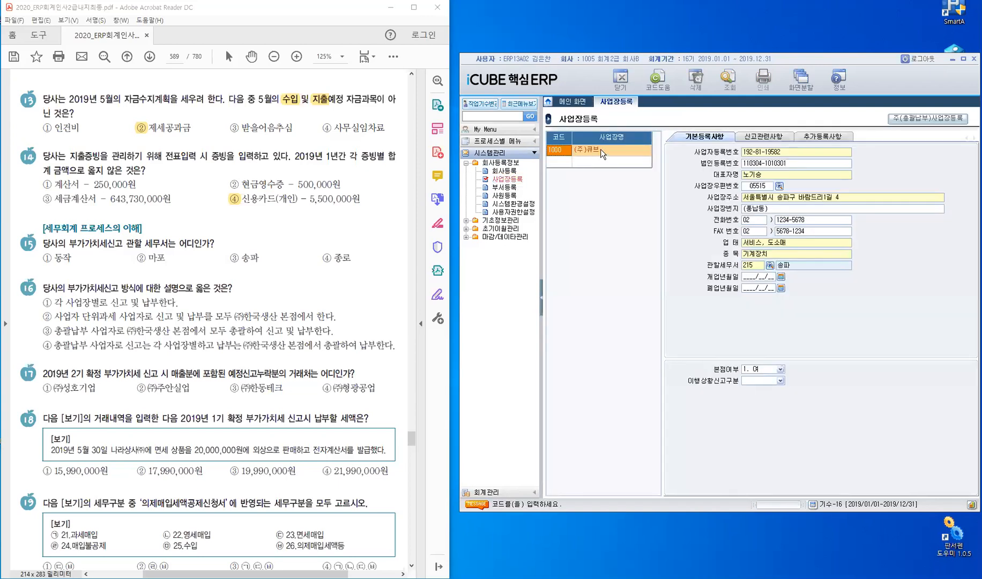
pyautogui.click(720, 276)
pyautogui.click(233, 258)
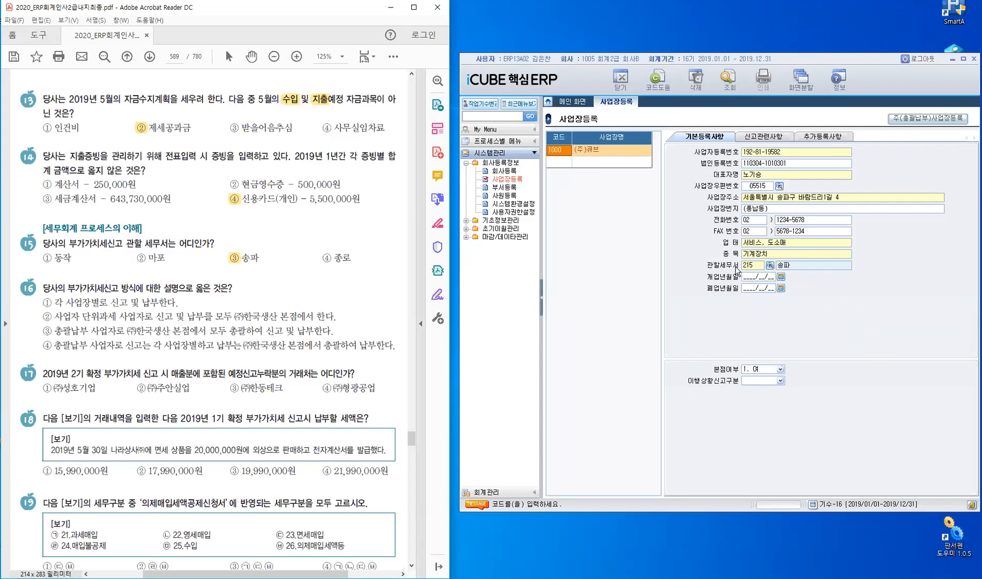
# Step: Highlight 부가가치세신고 방식에 in question 16, then filter 시스템환경설정 by 조회구분 2. 회계 and check item 31 부가가치세 신고유형
pyautogui.moveTo(65, 288); pyautogui.dragTo(139, 290)
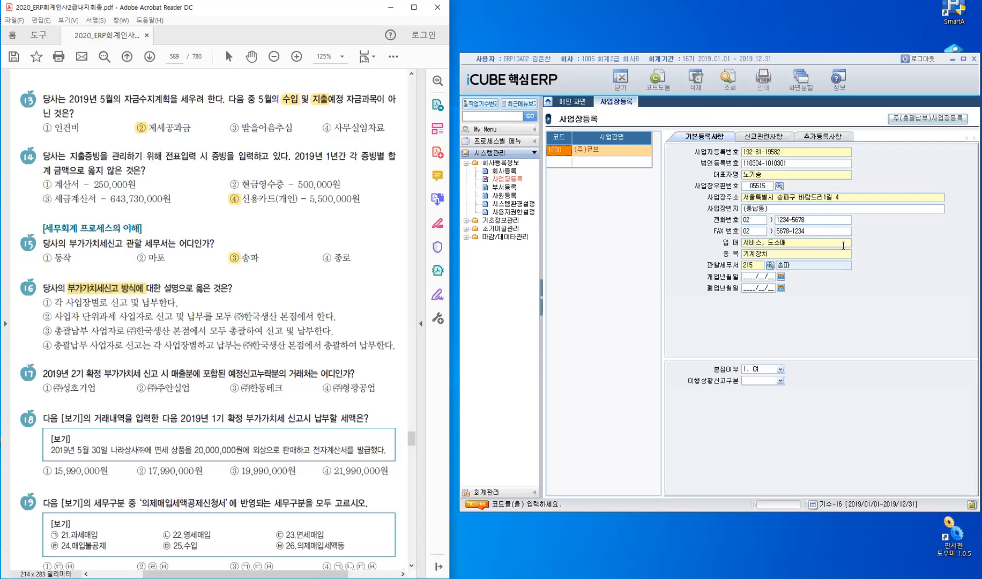
pyautogui.click(523, 204)
pyautogui.click(521, 206)
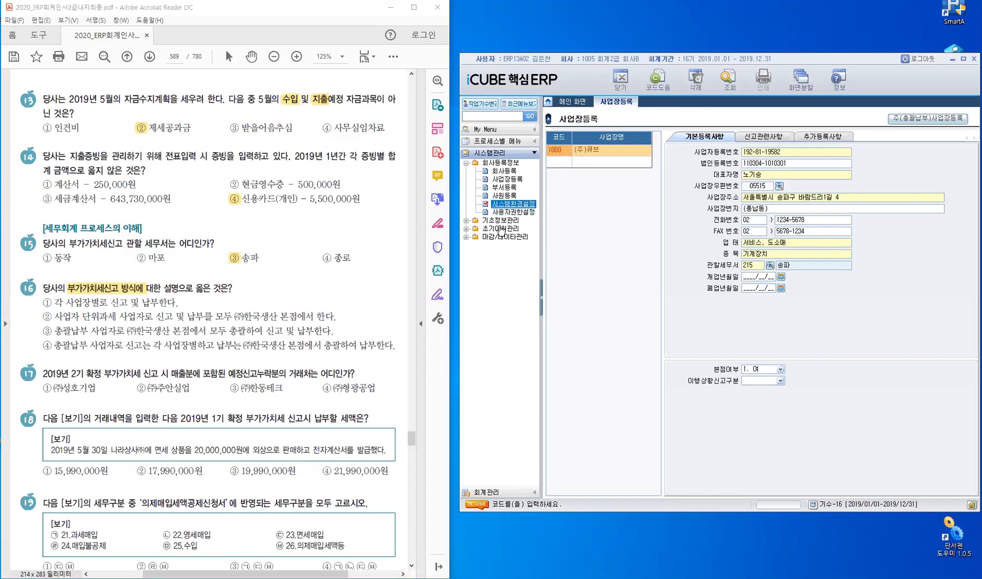
pyautogui.doubleClick(516, 206)
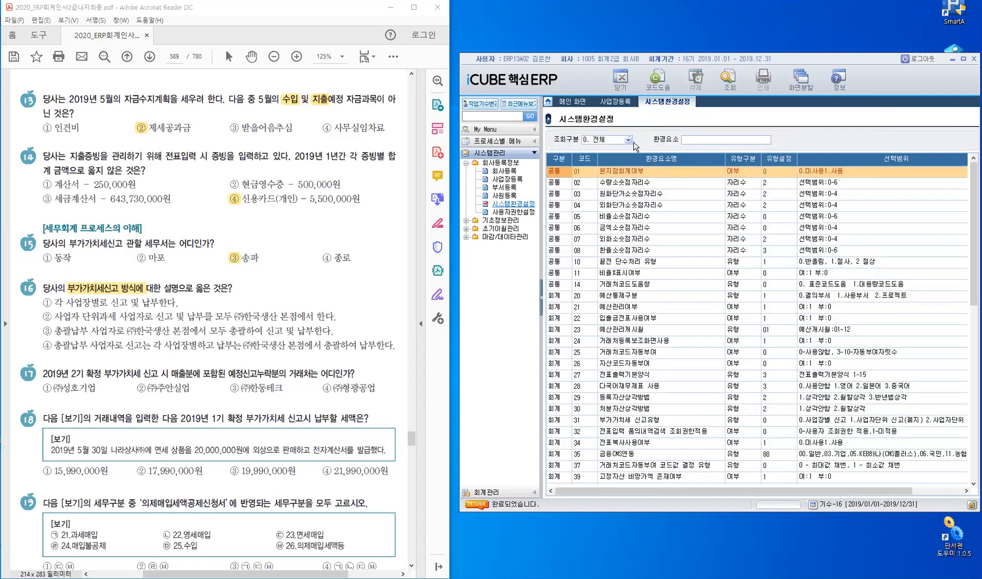
pyautogui.click(611, 161)
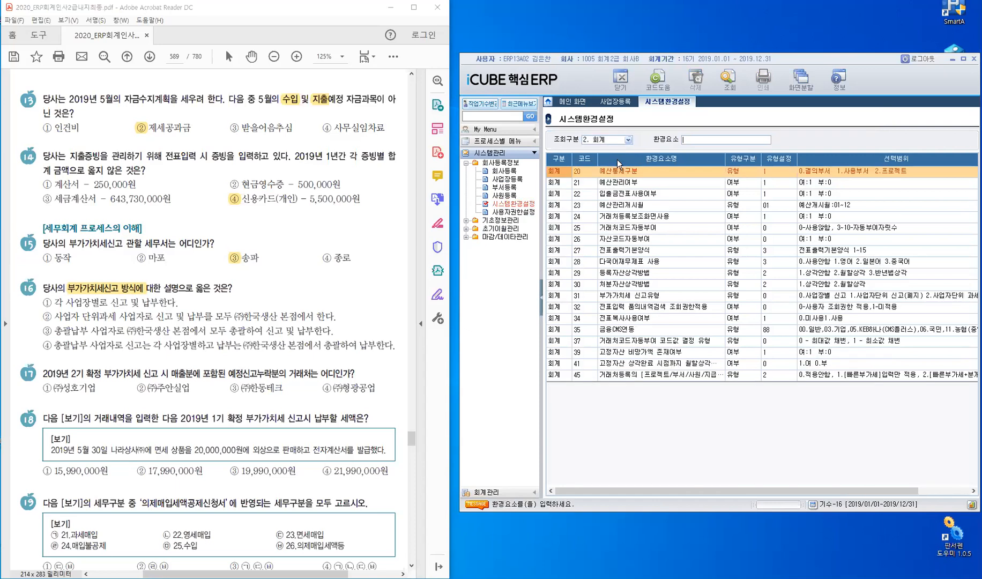
pyautogui.click(637, 297)
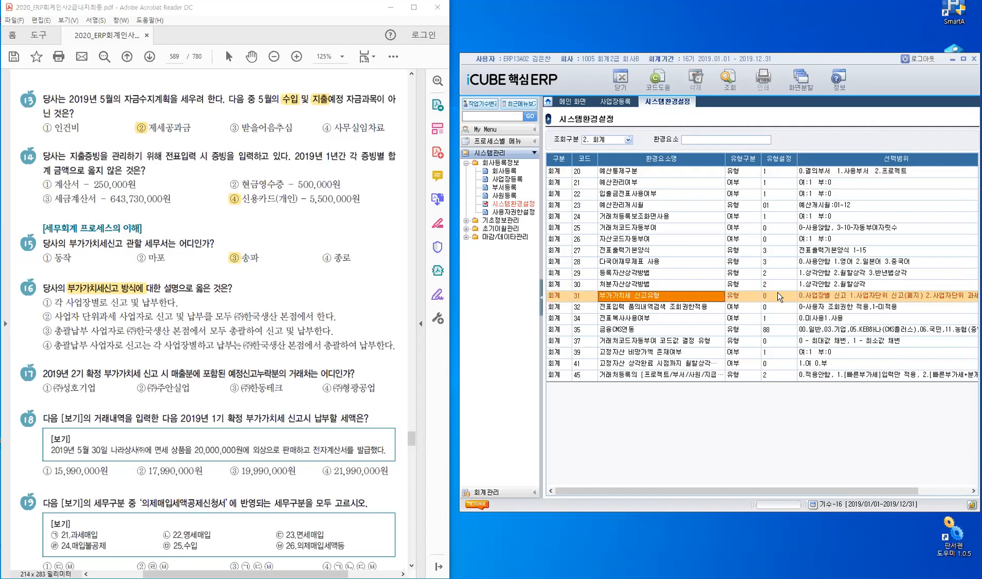
# Step: Check the 주(총괄납부)사업장등록 list of 사업장등록, close it, and highlight answer ① of question 16 in the PDF
pyautogui.click(614, 103)
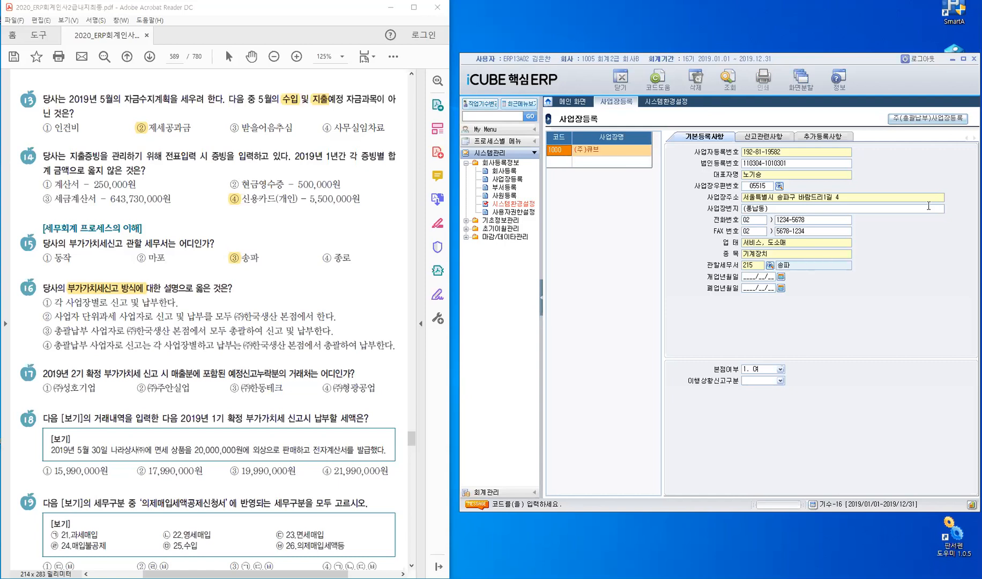
pyautogui.click(927, 120)
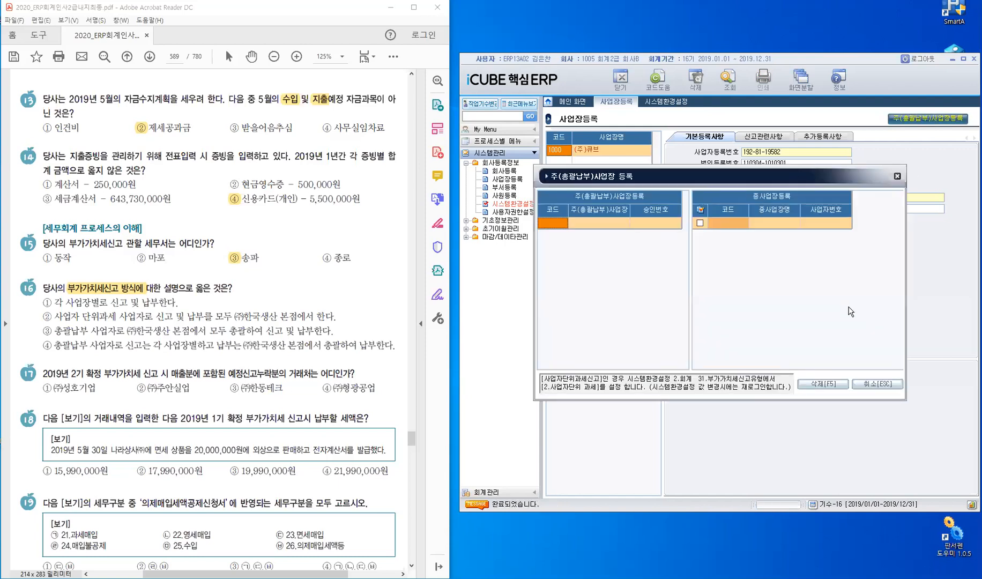
pyautogui.click(891, 384)
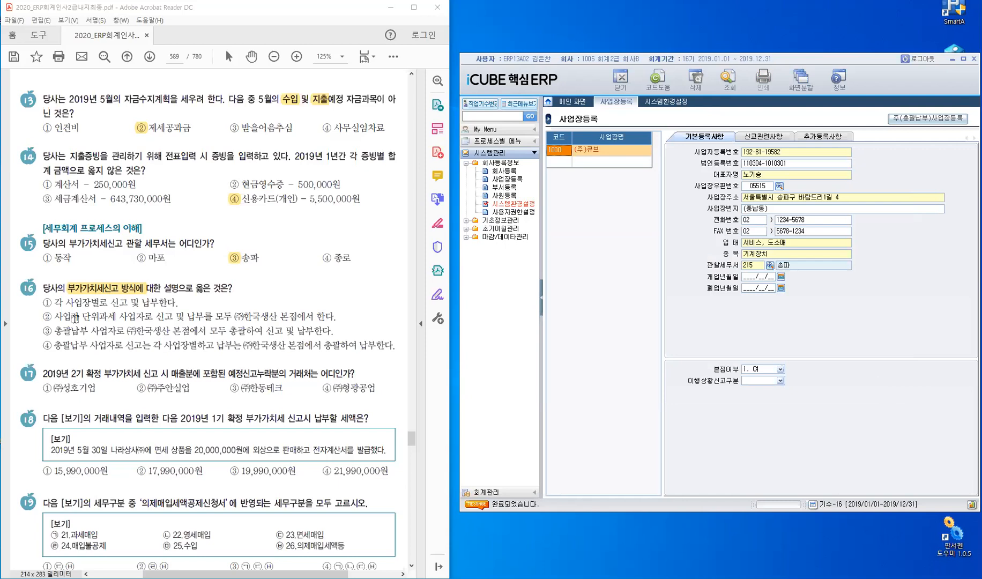
pyautogui.moveTo(38, 299); pyautogui.dragTo(52, 302)
pyautogui.click(479, 292)
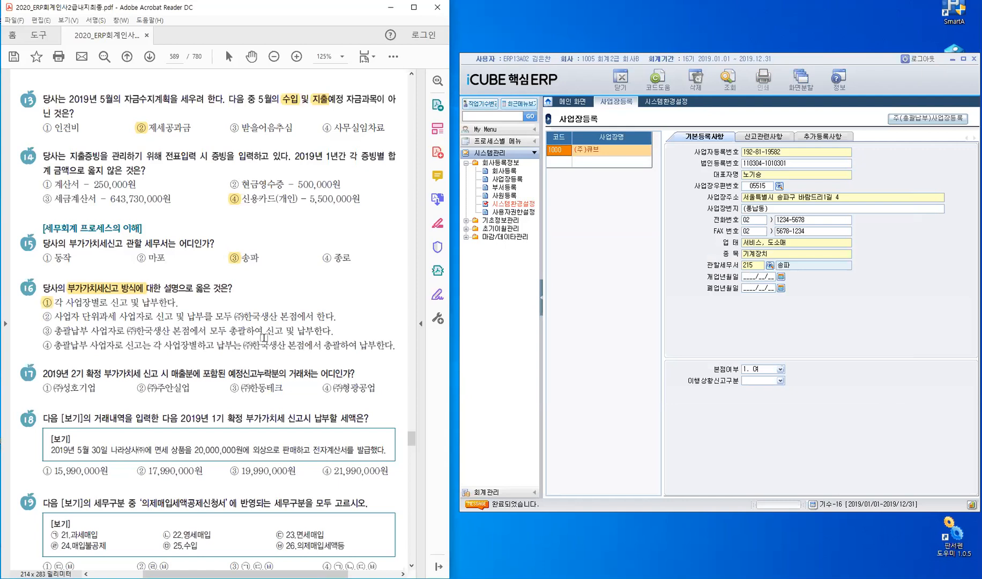
# Step: Highlight the 예정신고누락분의 거래처 wording in question 17 and open the 신고서기준 view of 매입매출장 in iCUBE
pyautogui.scroll(-4, 264, 338)
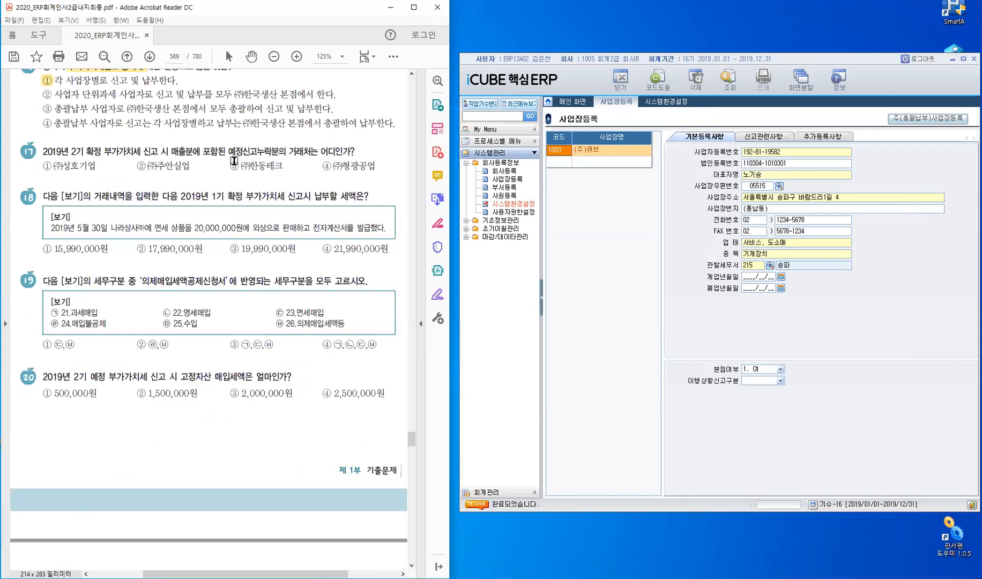
pyautogui.moveTo(240, 152); pyautogui.dragTo(328, 150)
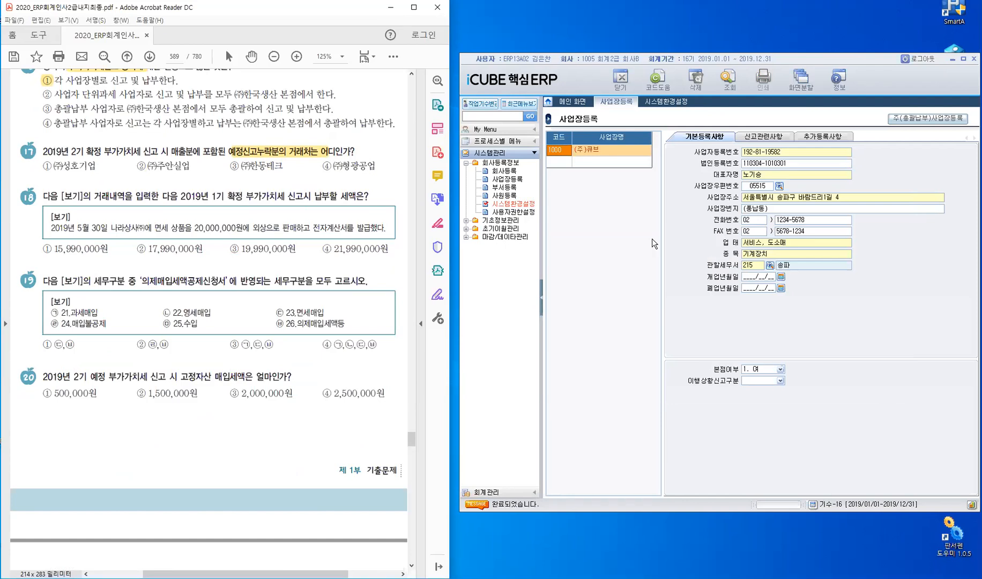
pyautogui.click(499, 492)
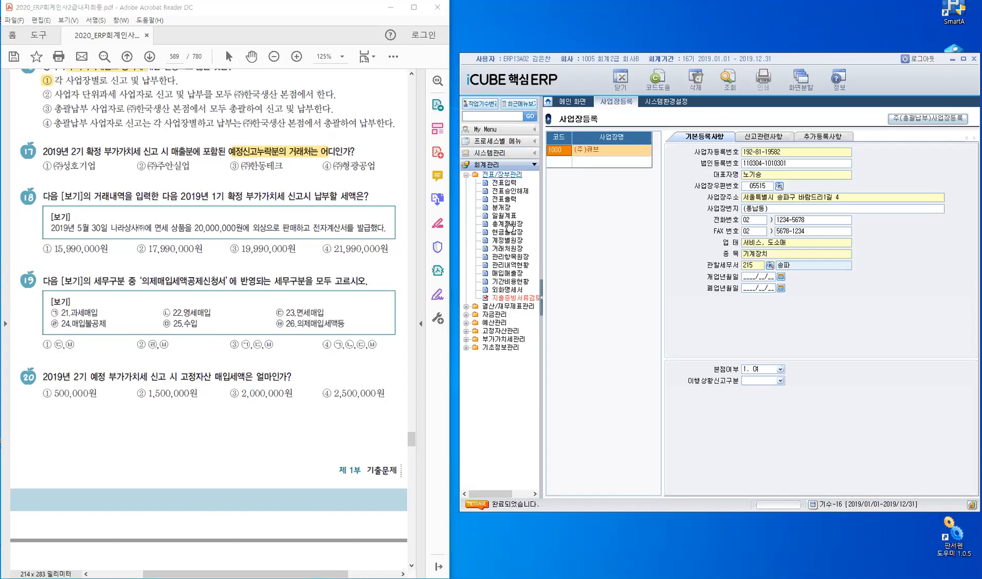
pyautogui.click(507, 274)
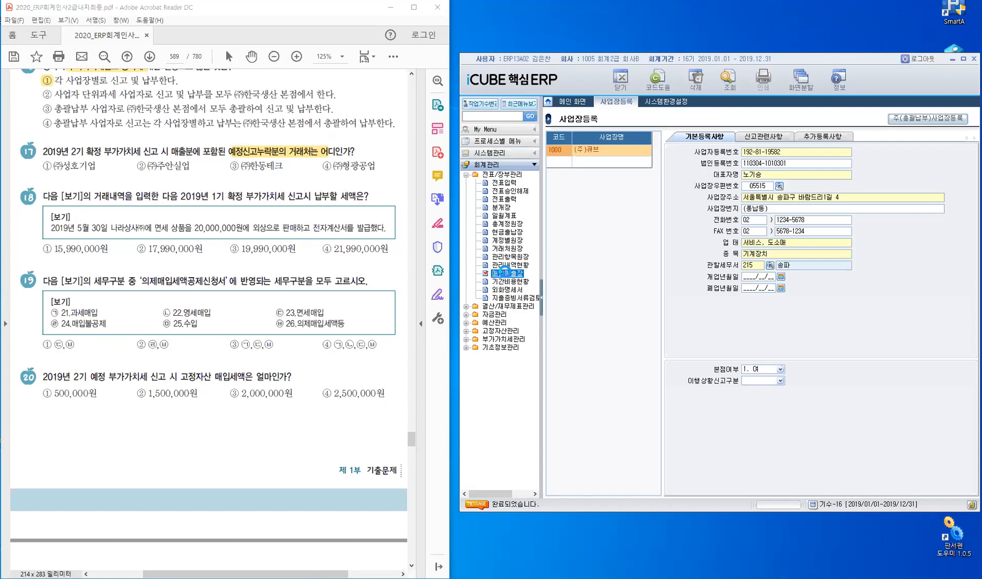
pyautogui.click(507, 275)
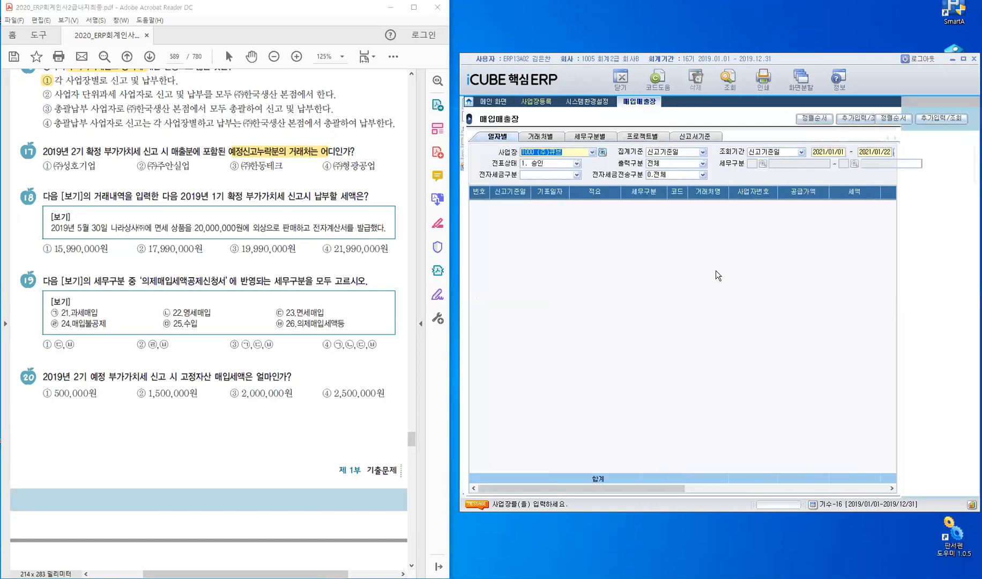
pyautogui.click(697, 136)
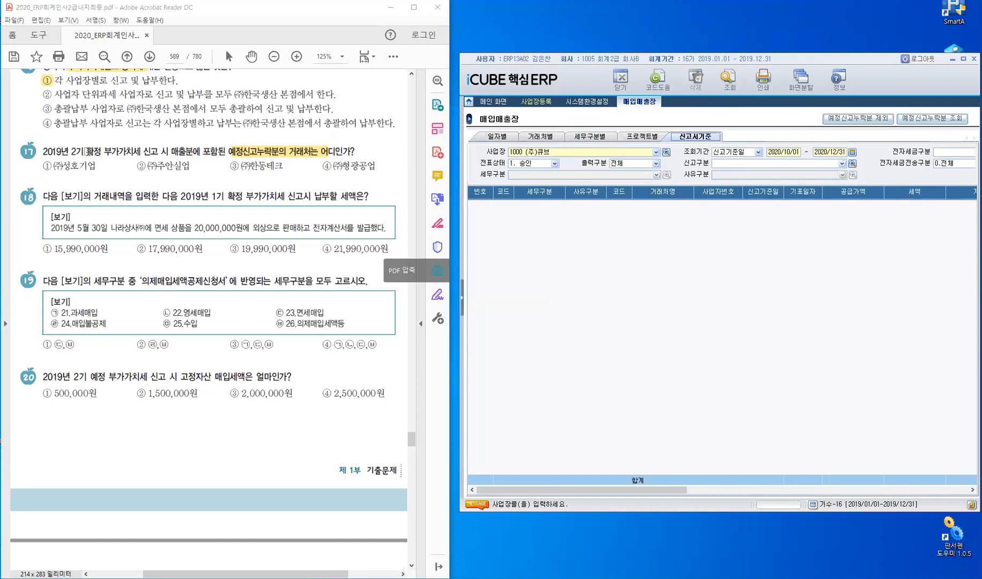
# Step: Highlight 2기 확정 in question 17 and set the 매입매출장 조회기간 to 2019/10/01–2019/12/31
pyautogui.moveTo(70, 150); pyautogui.dragTo(101, 151)
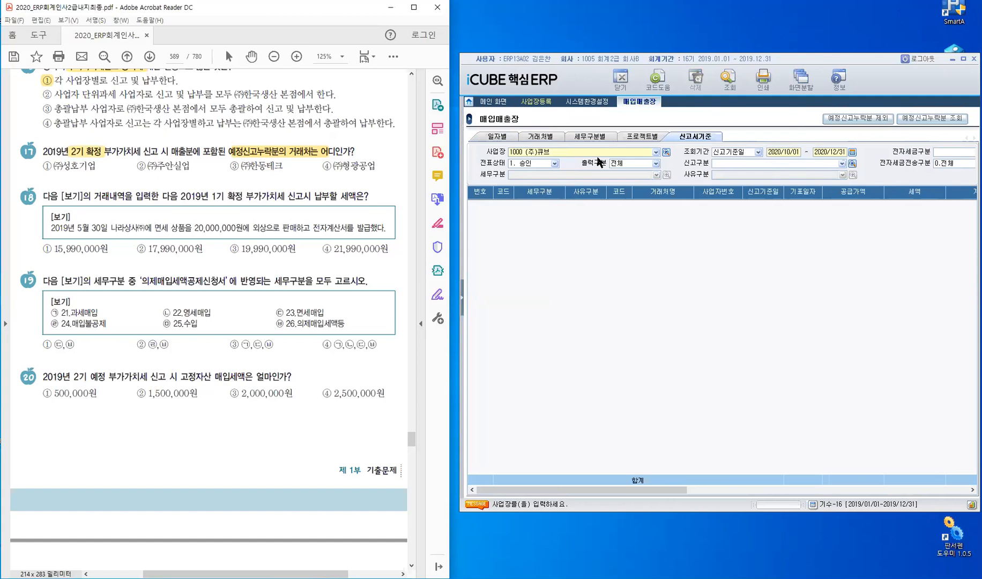
pyautogui.click(904, 192)
pyautogui.write('2019')
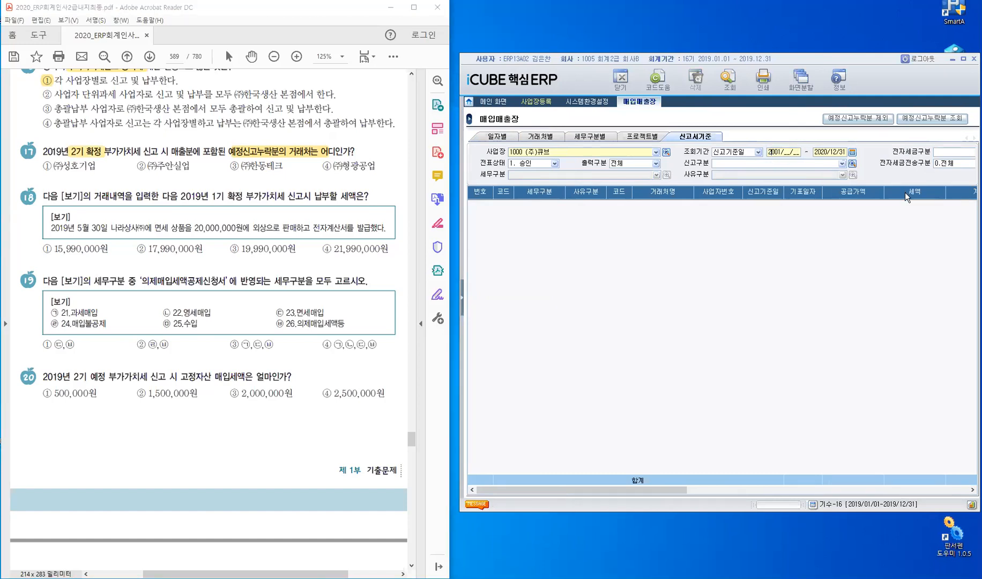
pyautogui.write('10')
pyautogui.write('01')
pyautogui.write('2019')
pyautogui.write('1231')
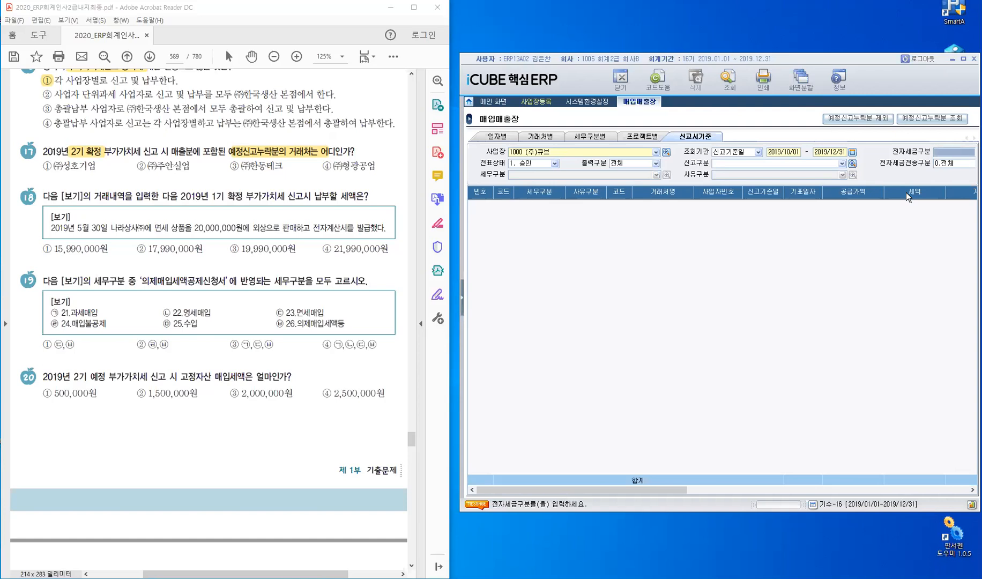
# Step: Query 매입매출장 with 출력구분 1. 매출 and look through all columns of the resulting sales entries
pyautogui.press('Return')
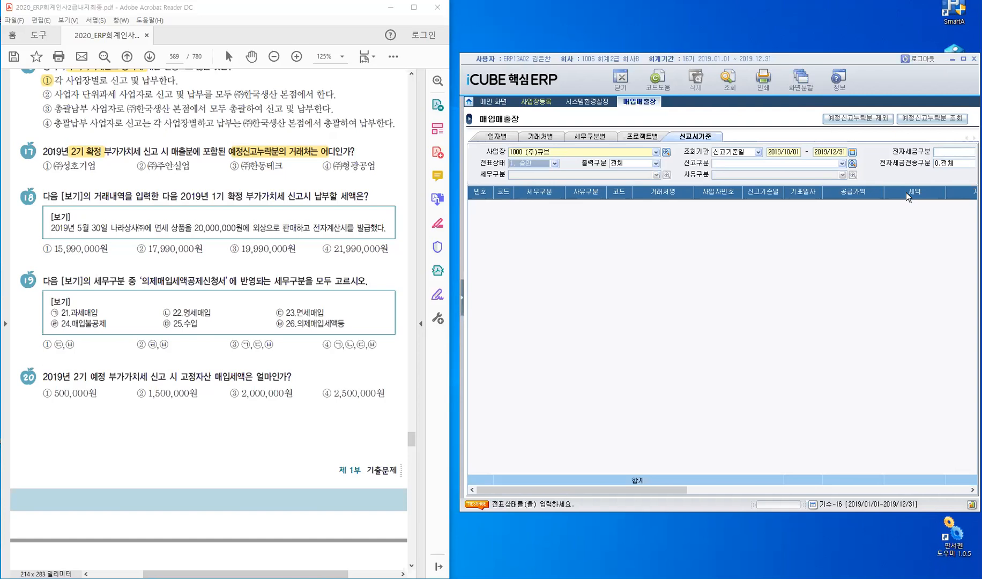
pyautogui.press('Return')
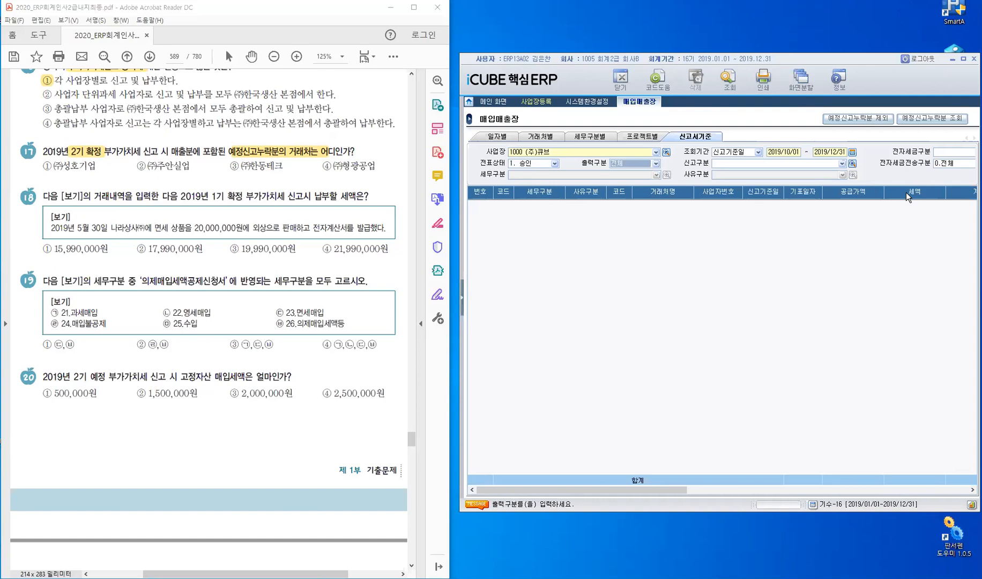
pyautogui.press('Down')
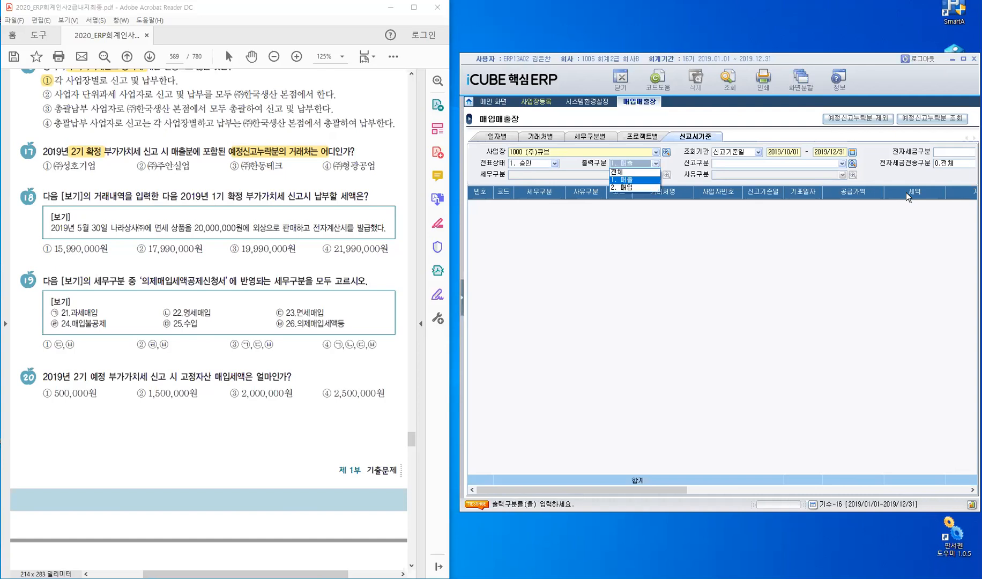
pyautogui.press('Return')
pyautogui.press('Return')
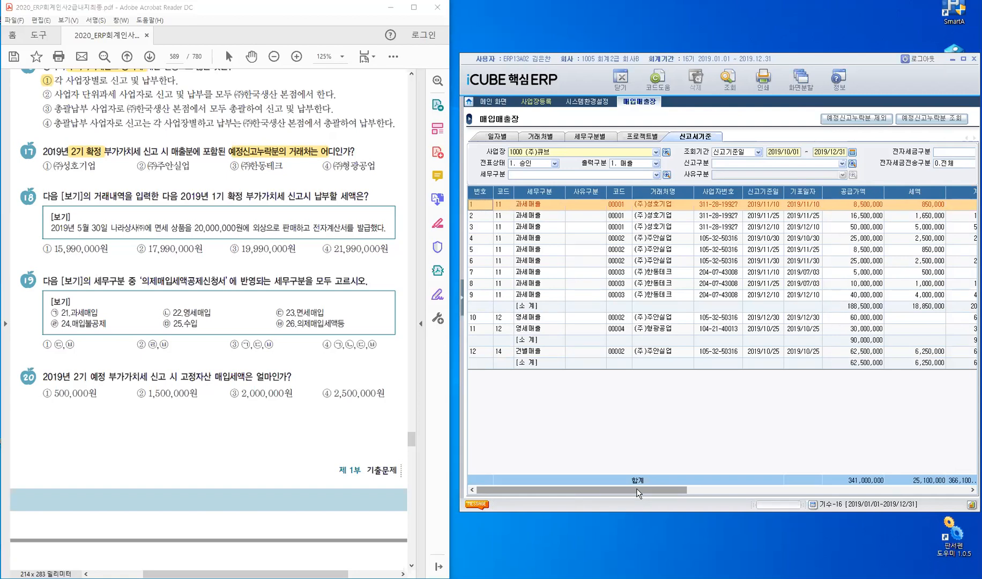
pyautogui.moveTo(640, 494); pyautogui.dragTo(732, 484)
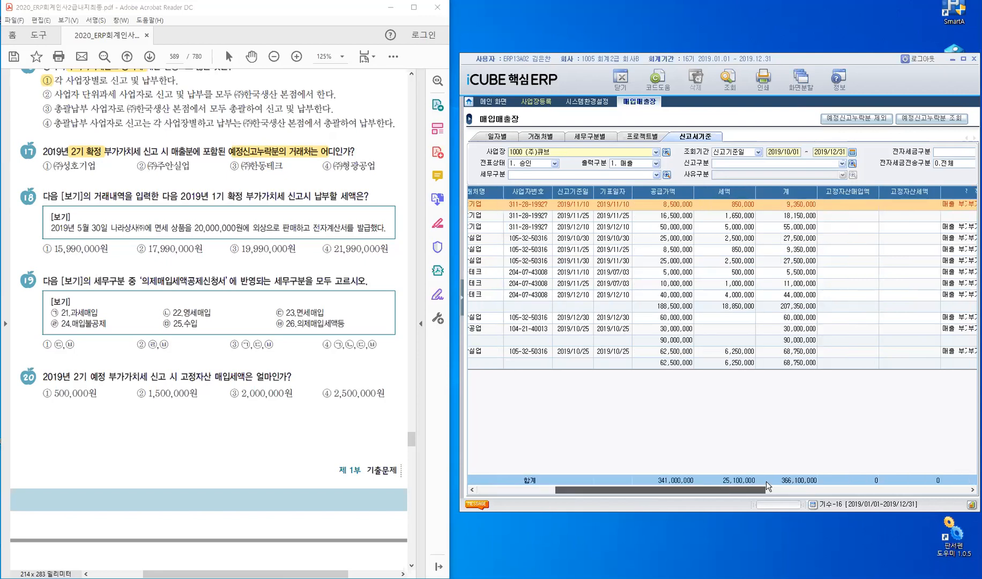
pyautogui.hscroll(5, 902, 469)
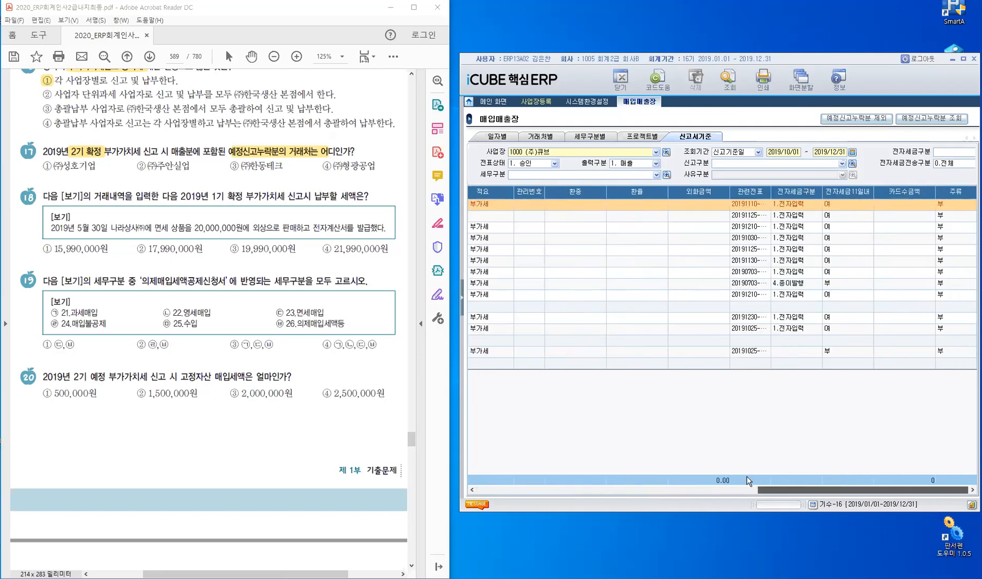
pyautogui.hscroll(-5, 553, 476)
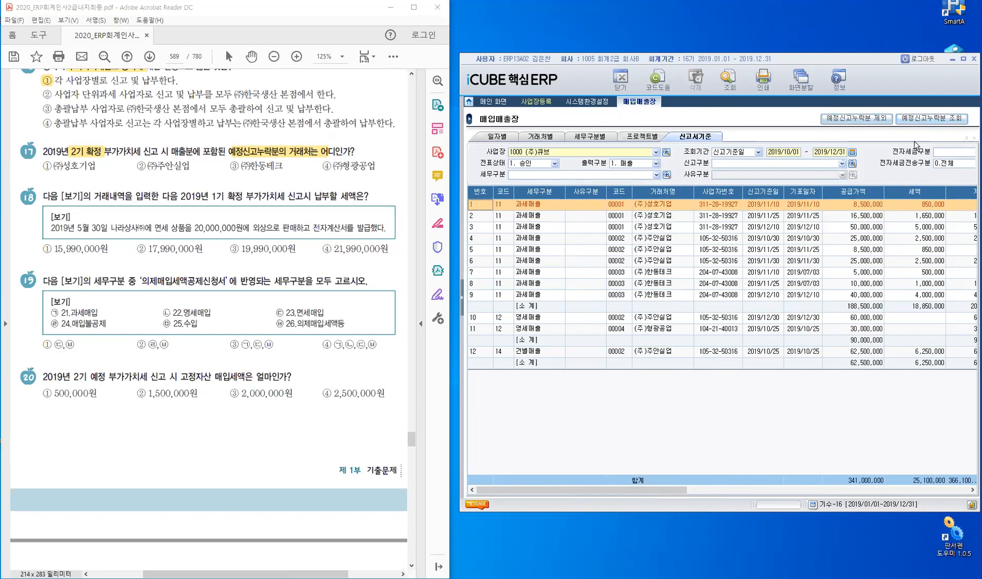
# Step: Show only the 예정신고누락분 entries in 매입매출장 and highlight answer ③ of question 17 in the PDF
pyautogui.click(919, 123)
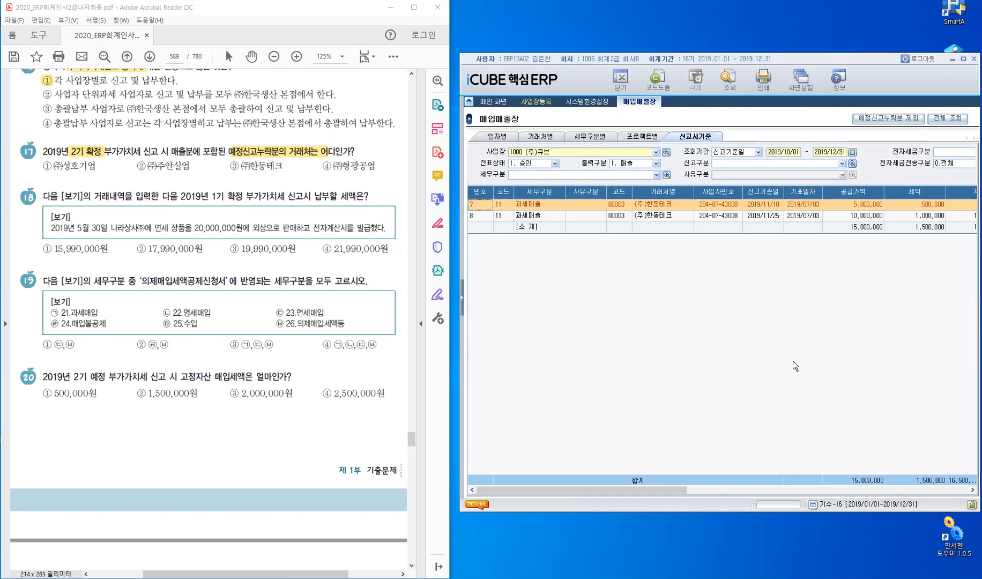
pyautogui.click(945, 118)
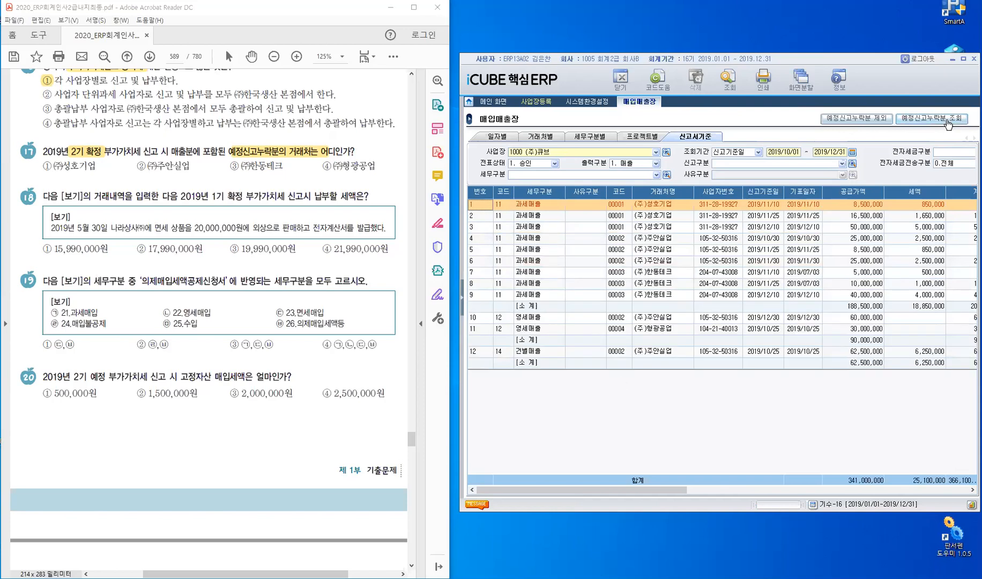
pyautogui.click(947, 123)
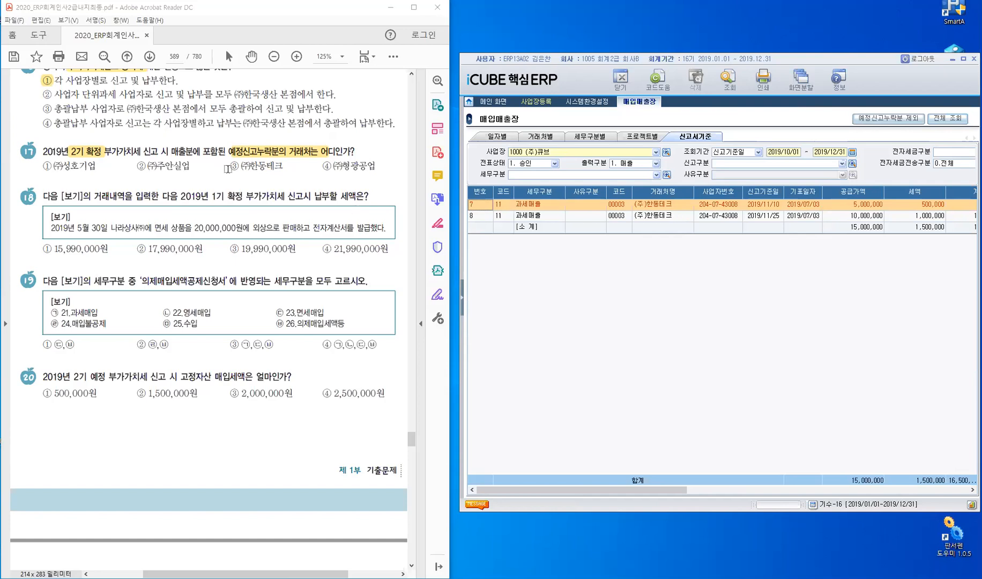
pyautogui.moveTo(227, 169); pyautogui.dragTo(241, 166)
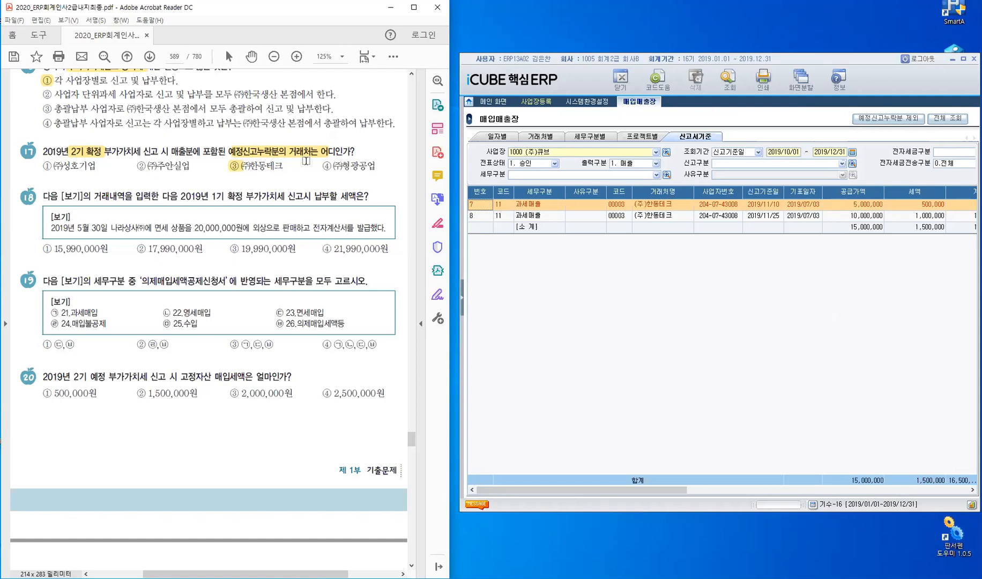
# Step: Open 부가세신고서 under 부가가치세관리 in 회계관리
pyautogui.click(465, 298)
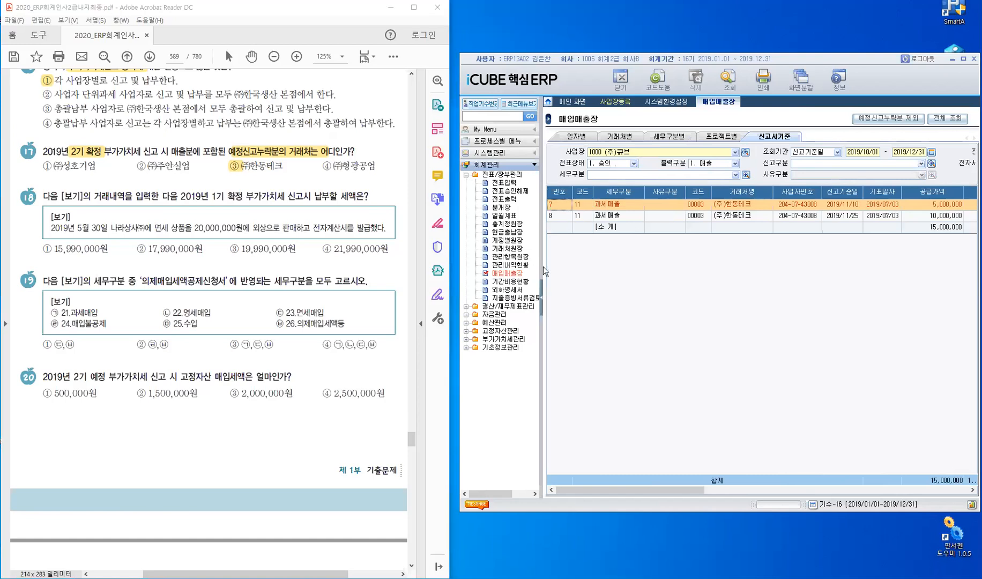
pyautogui.click(502, 175)
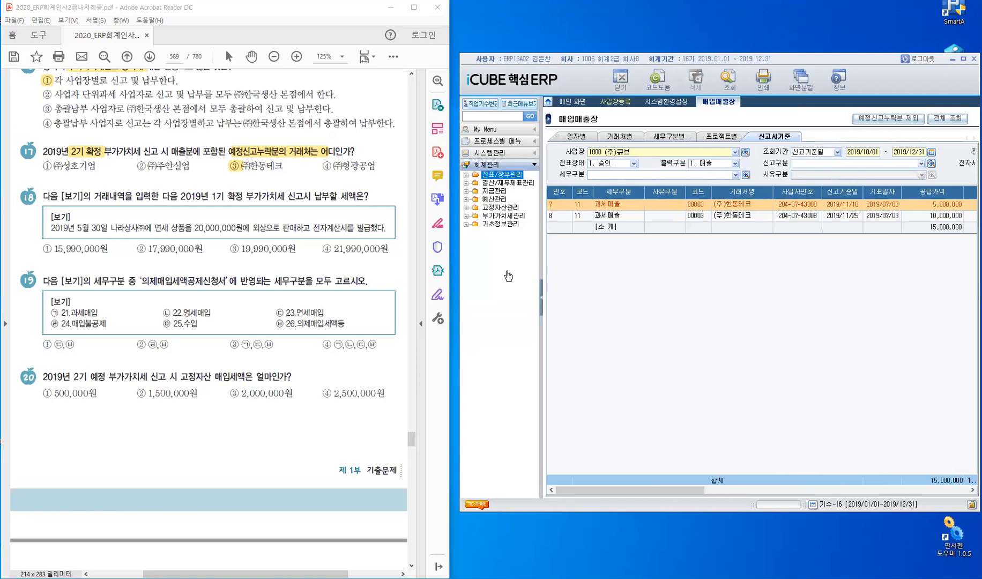
pyautogui.click(508, 215)
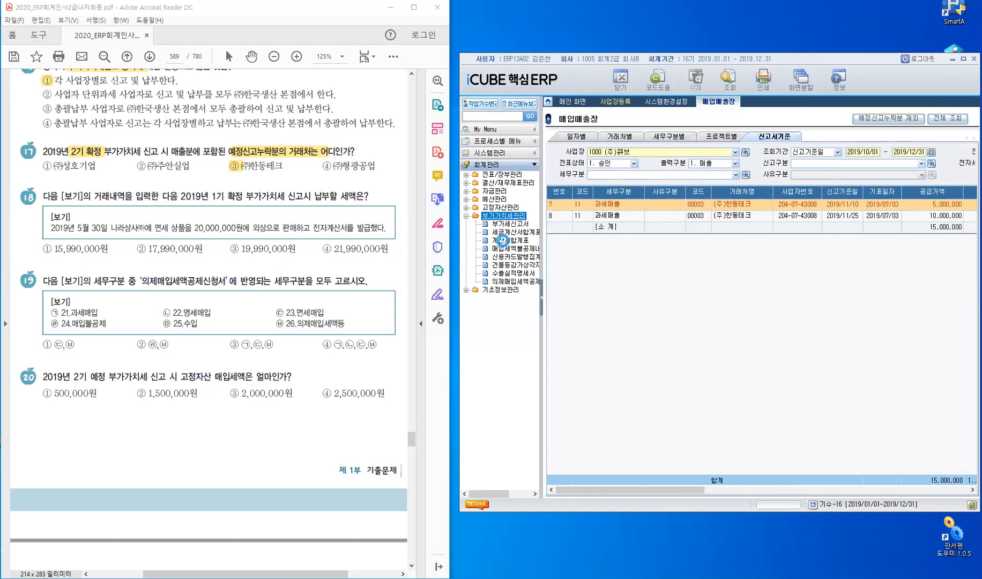
pyautogui.click(509, 224)
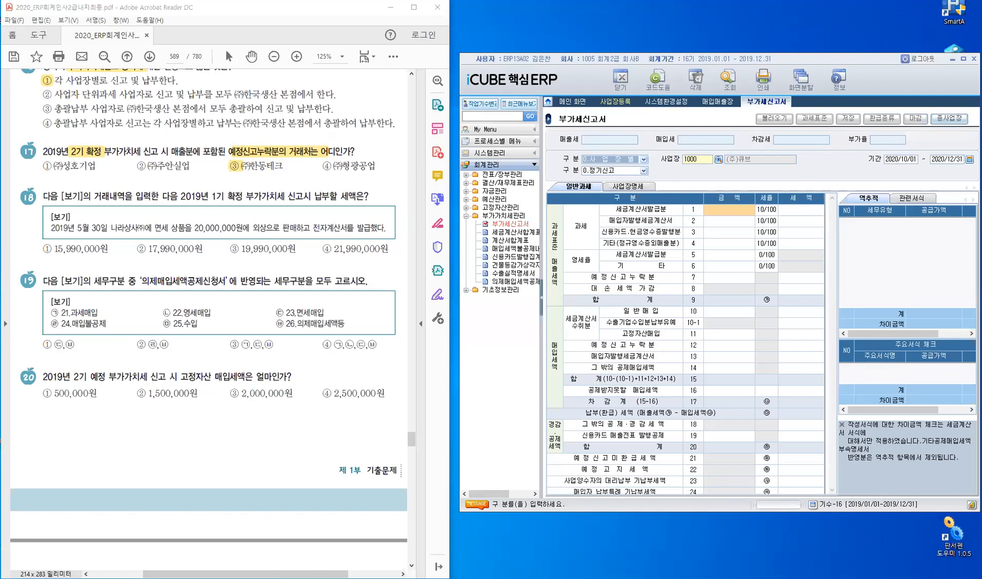
# Step: Set the 부가세신고서 기간 to 2019/04/01–2019/06/30 without saving the modified data, and reload the report from the slip data
pyautogui.click(892, 159)
pyautogui.write('20')
pyautogui.write('190')
pyautogui.write('401')
pyautogui.write('201')
pyautogui.write('906')
pyautogui.write('30')
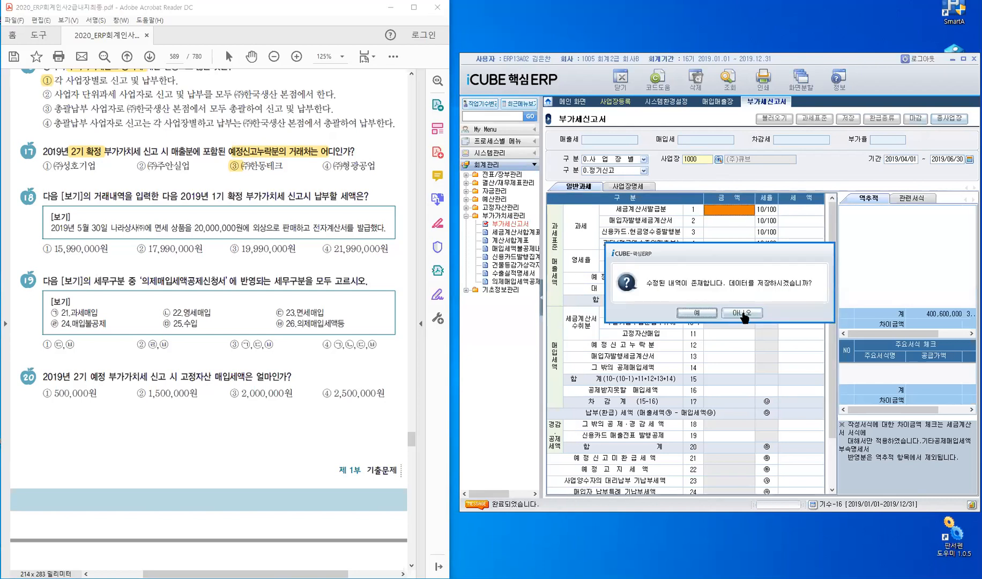
pyautogui.click(742, 313)
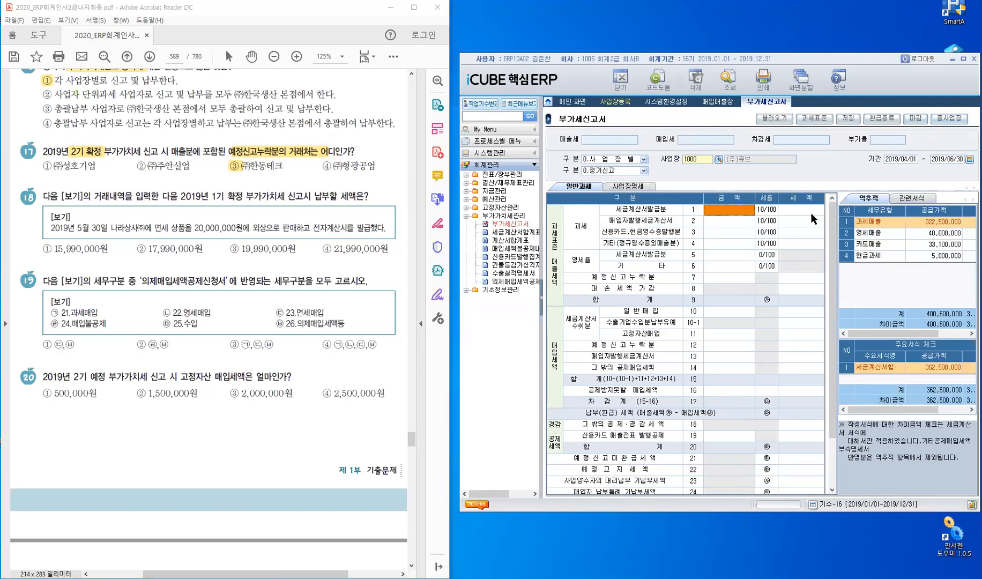
pyautogui.click(783, 122)
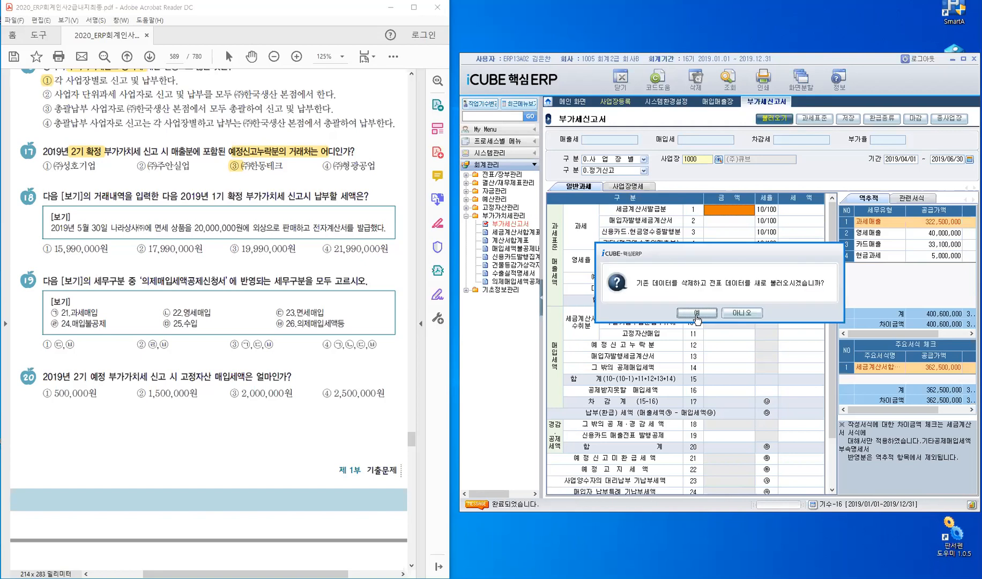
pyautogui.click(697, 314)
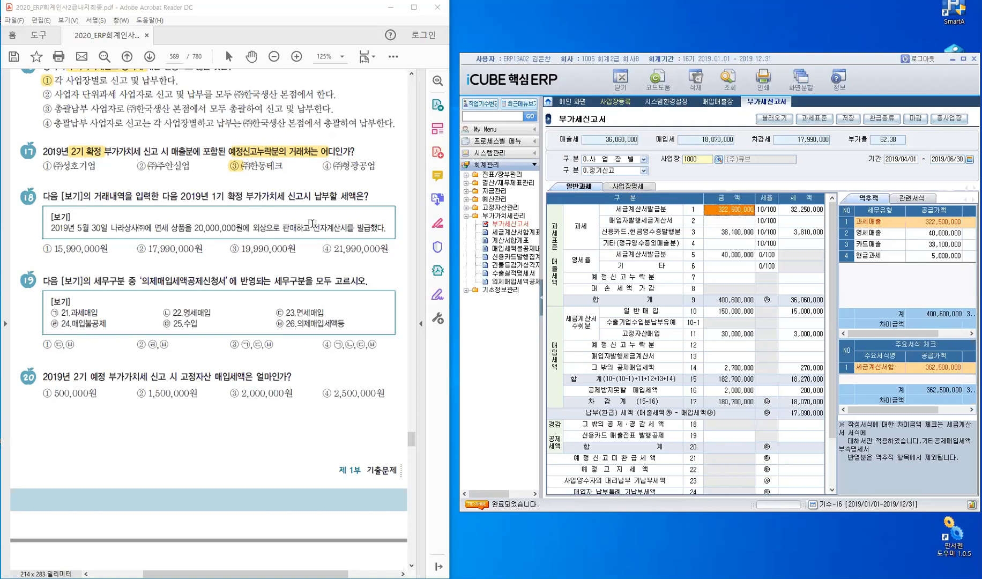
# Step: Highlight 전자계산서를 in question 18, check the tax payable in 부가세신고서, and highlight answer ③
pyautogui.moveTo(315, 229); pyautogui.dragTo(348, 229)
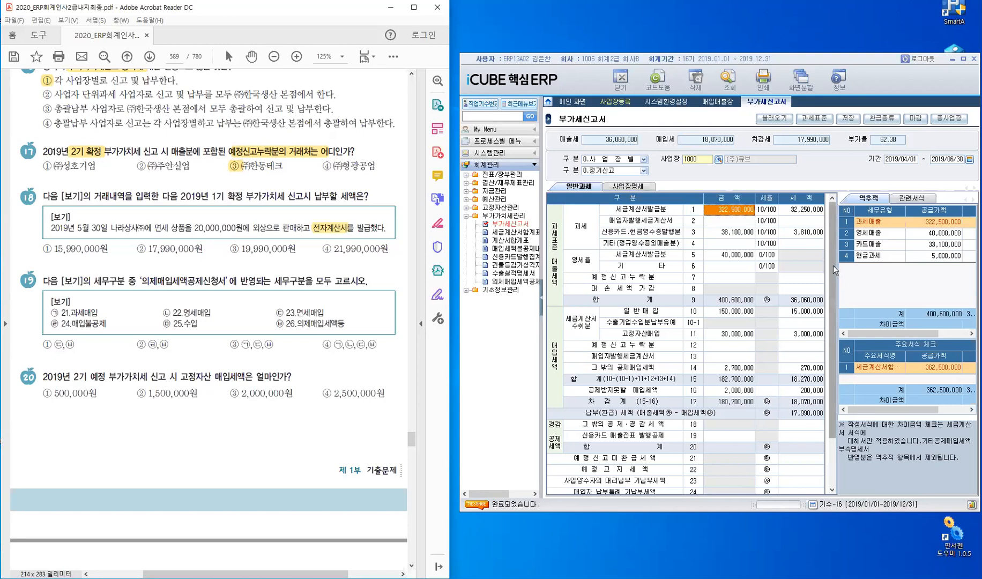
pyautogui.scroll(-1, 570, 372)
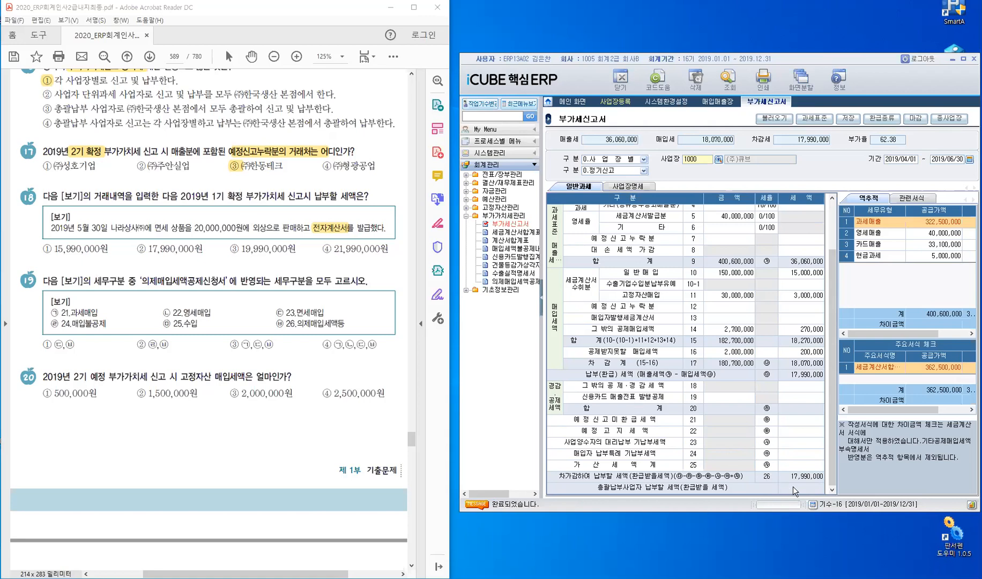
pyautogui.doubleClick(235, 249)
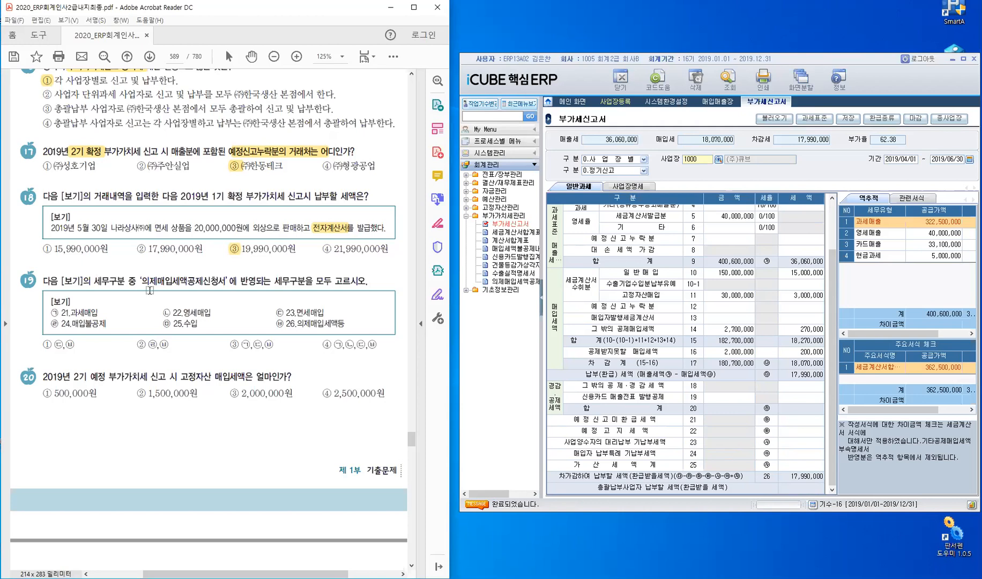
# Step: Highlight '의제매입세액공제신청서', 23.면세매입 and 26.의제매입세액등 in question 19, along with answer ①
pyautogui.moveTo(137, 282); pyautogui.dragTo(225, 281)
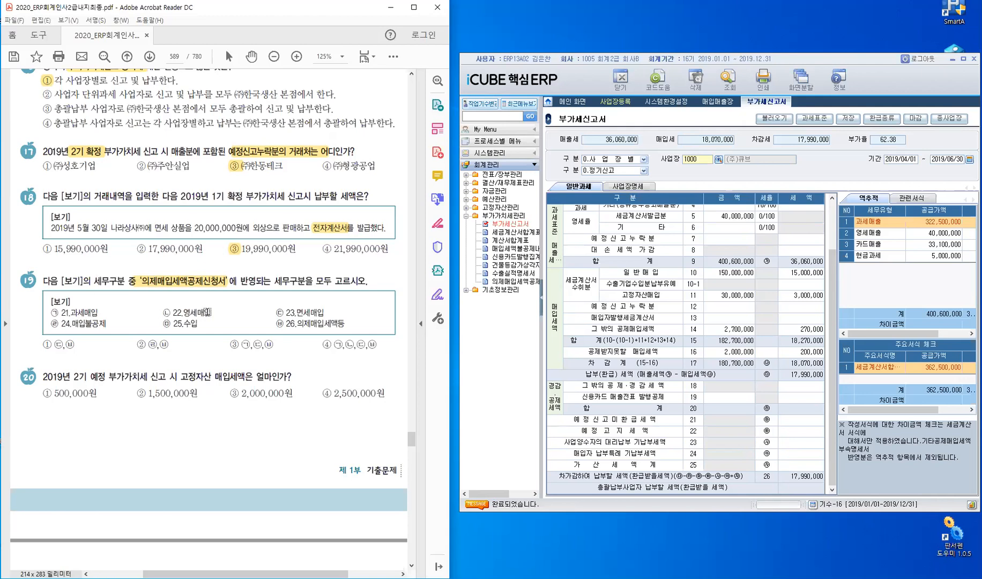
pyautogui.moveTo(323, 311); pyautogui.dragTo(288, 304)
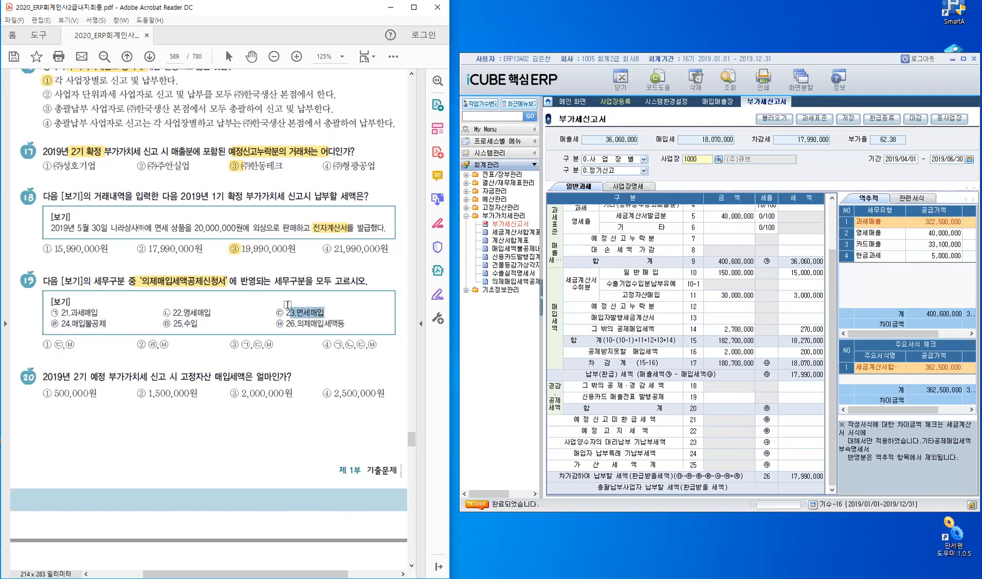
pyautogui.click(341, 298)
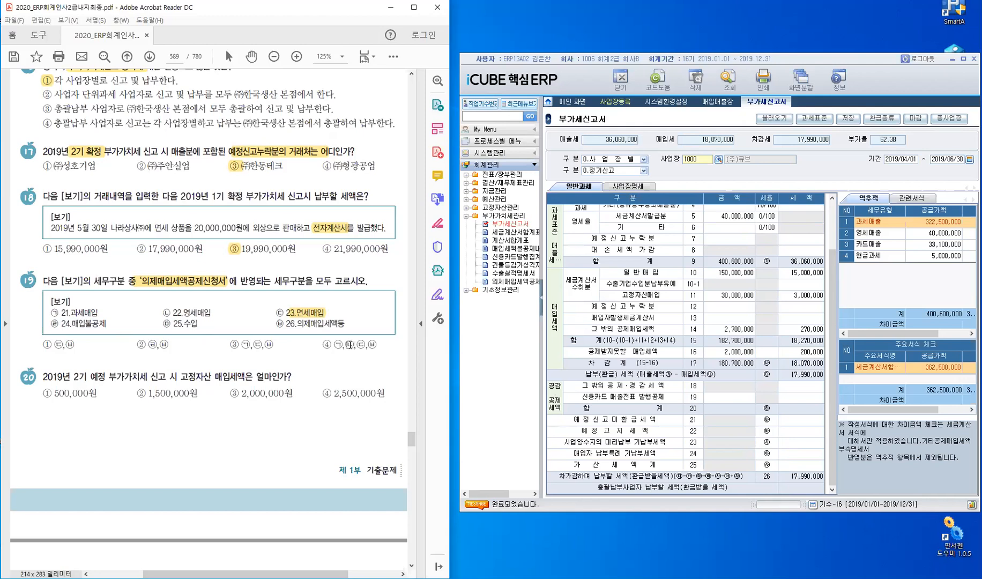
pyautogui.moveTo(351, 324); pyautogui.dragTo(287, 329)
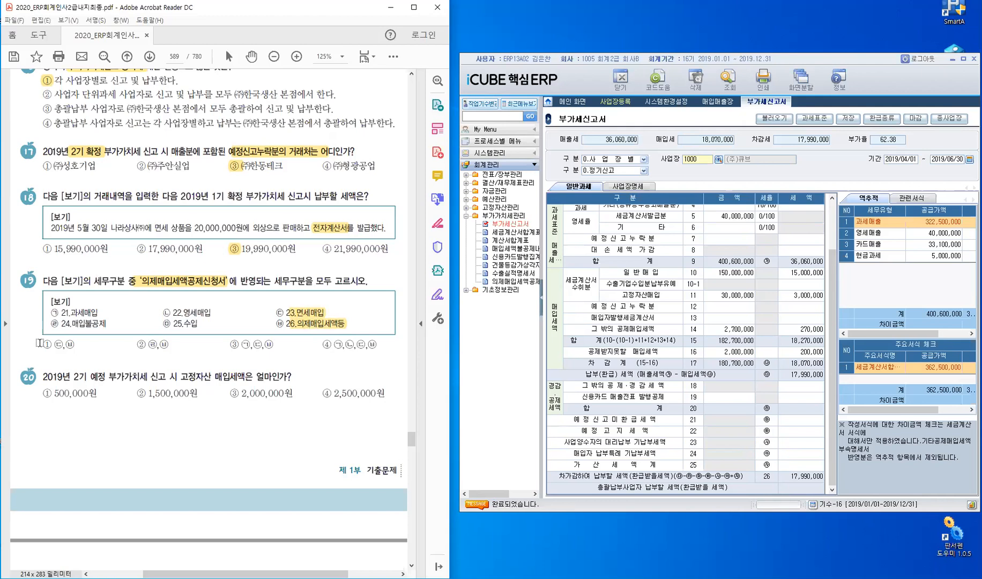
pyautogui.moveTo(43, 344); pyautogui.dragTo(54, 345)
# Step: Save the modified 부가세신고서 data and set its 기간 to 2019/07/01–2019/09/30
pyautogui.click(708, 319)
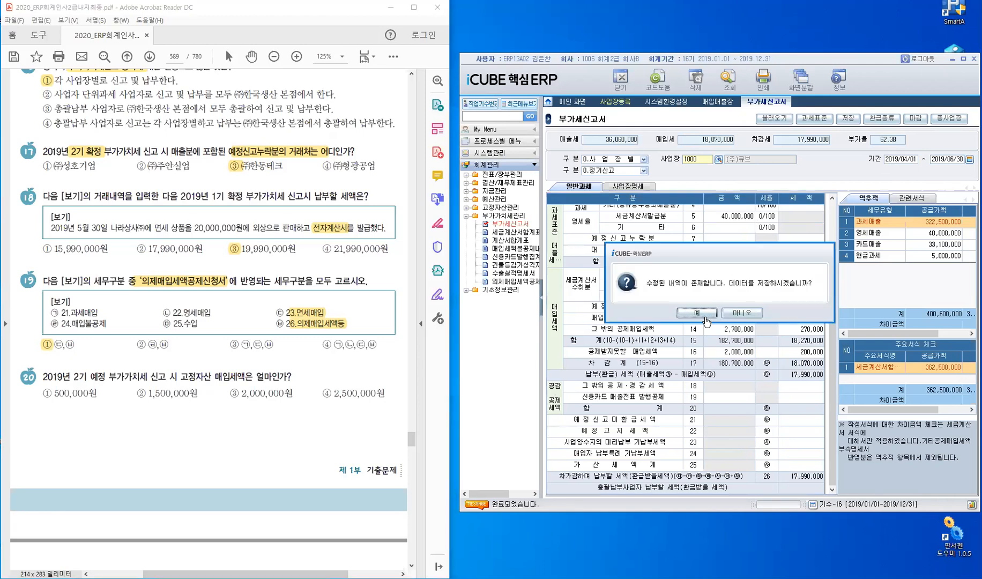
pyautogui.click(701, 313)
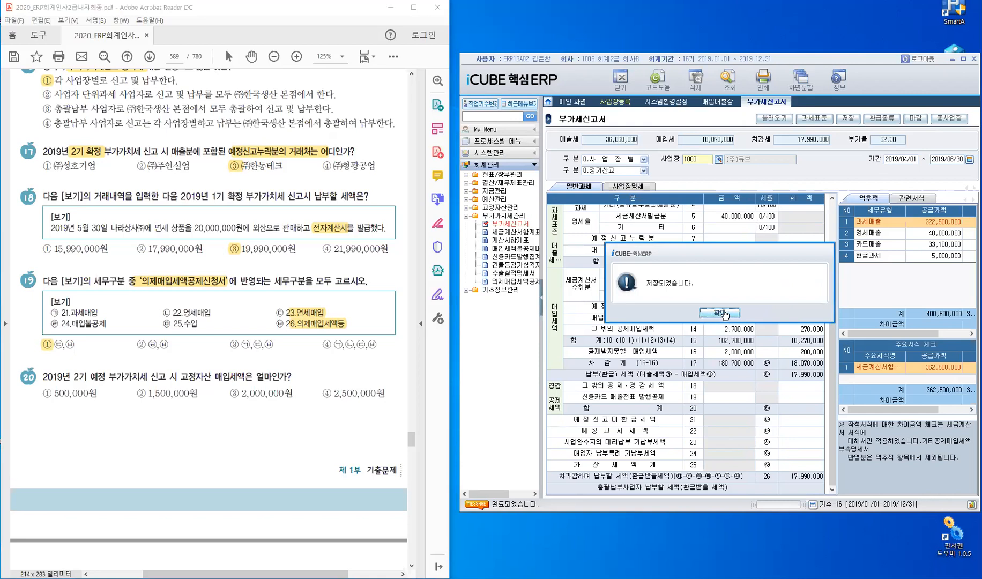
pyautogui.click(720, 311)
pyautogui.write('20')
pyautogui.write('19/')
pyautogui.write('07/01 ~ ')
pyautogui.write('201')
pyautogui.write('9/')
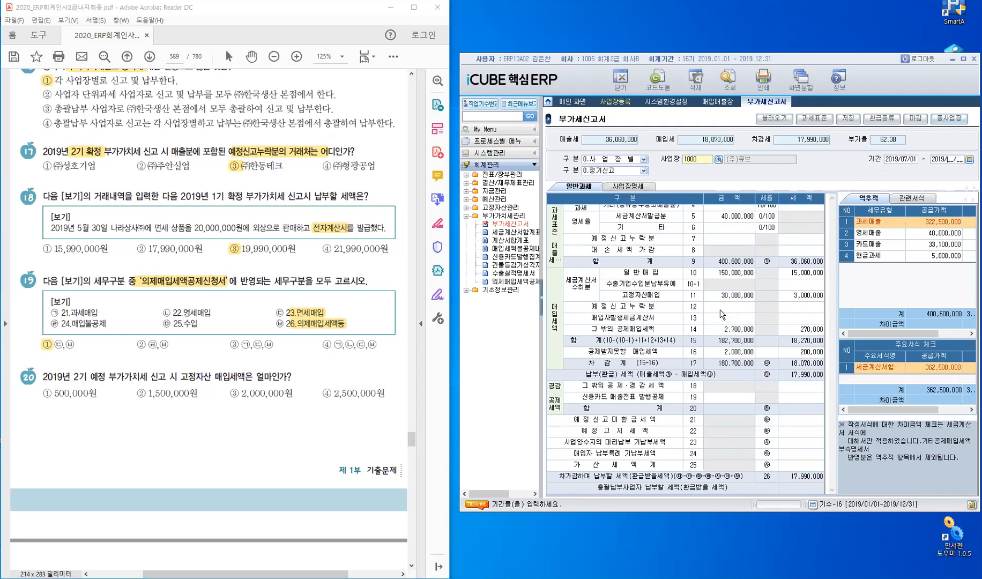
pyautogui.write('09/30')
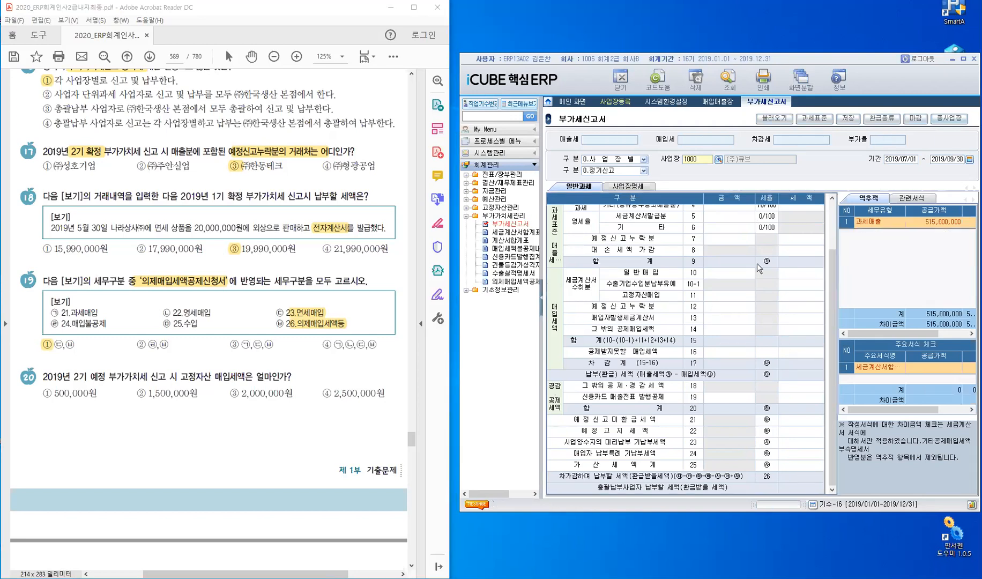
# Step: Load the slip data into 부가세신고서 for the set period and highlight 고정자산 매입세액은 in question 20
pyautogui.click(779, 122)
pyautogui.click(719, 358)
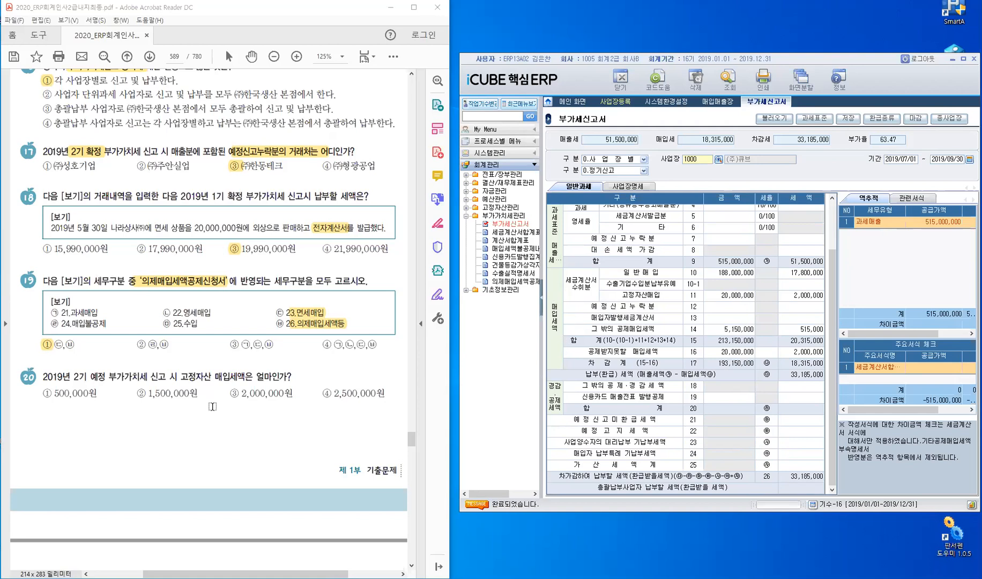
pyautogui.moveTo(182, 377); pyautogui.dragTo(256, 377)
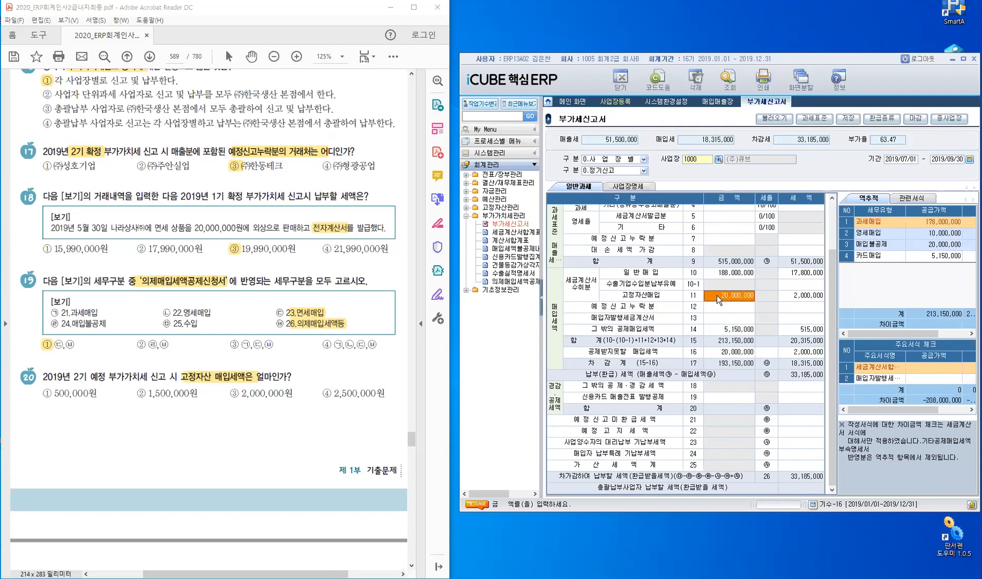
# Step: Check 고정자산매입 tax in 부가세신고서, including the 그 밖의 공제매입세액 breakdown, and highlight answer ④ in question 20
pyautogui.click(790, 297)
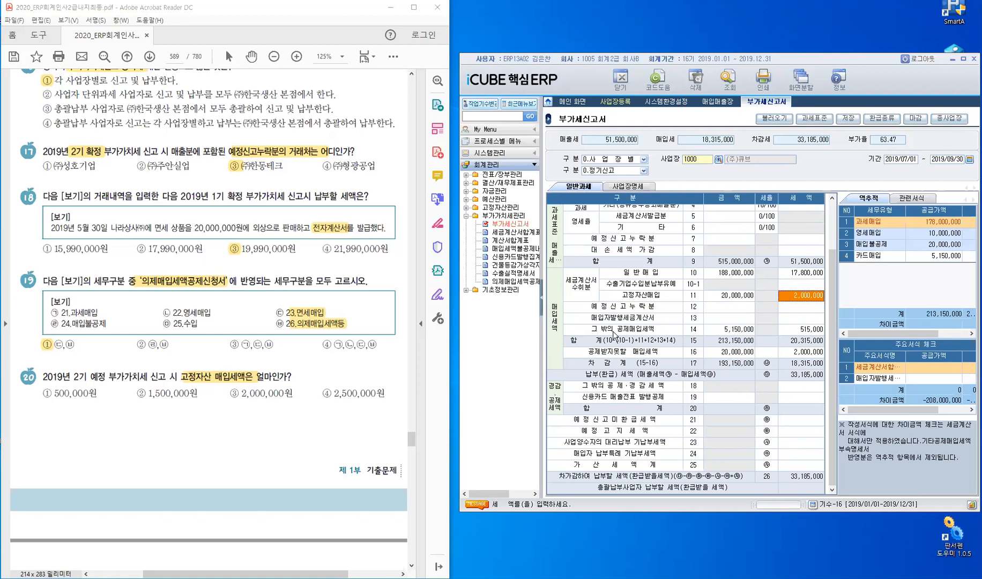
pyautogui.click(719, 330)
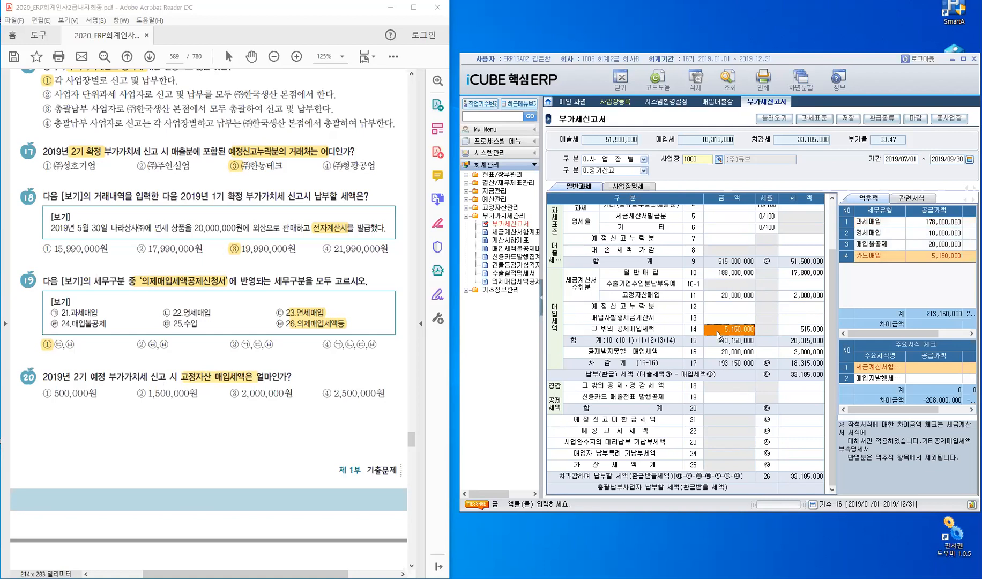
pyautogui.doubleClick(717, 331)
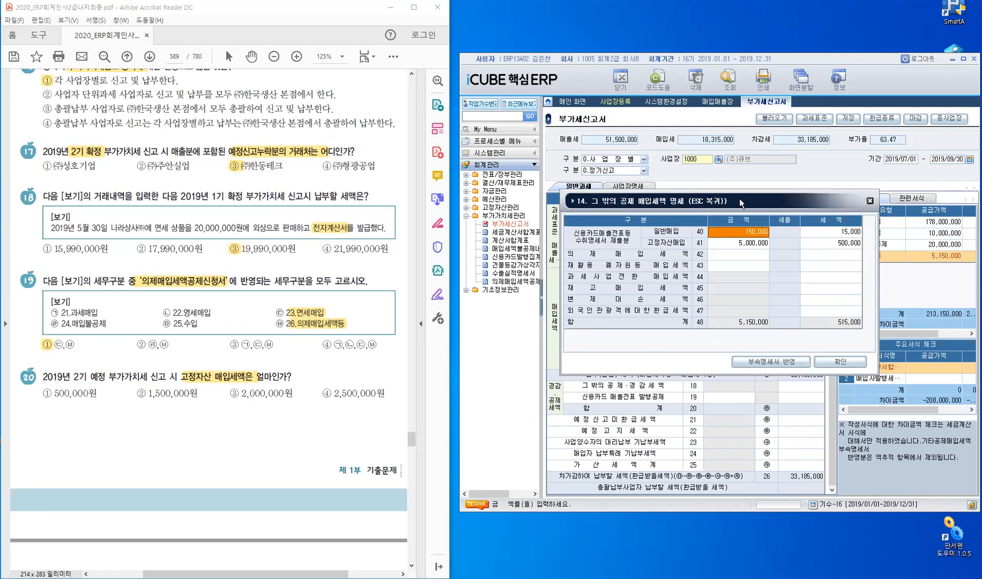
pyautogui.moveTo(742, 201); pyautogui.dragTo(452, 109)
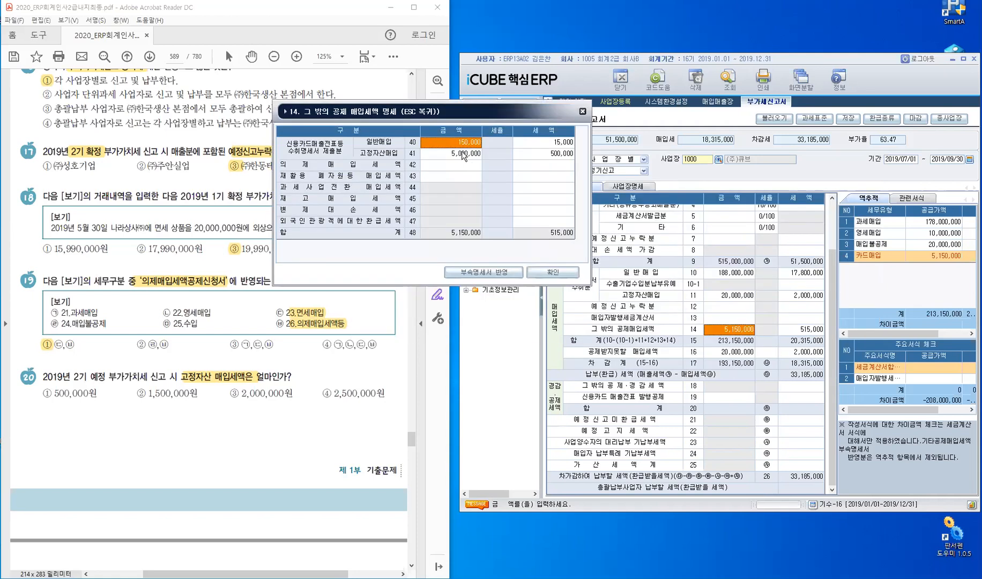
pyautogui.click(462, 154)
pyautogui.click(535, 157)
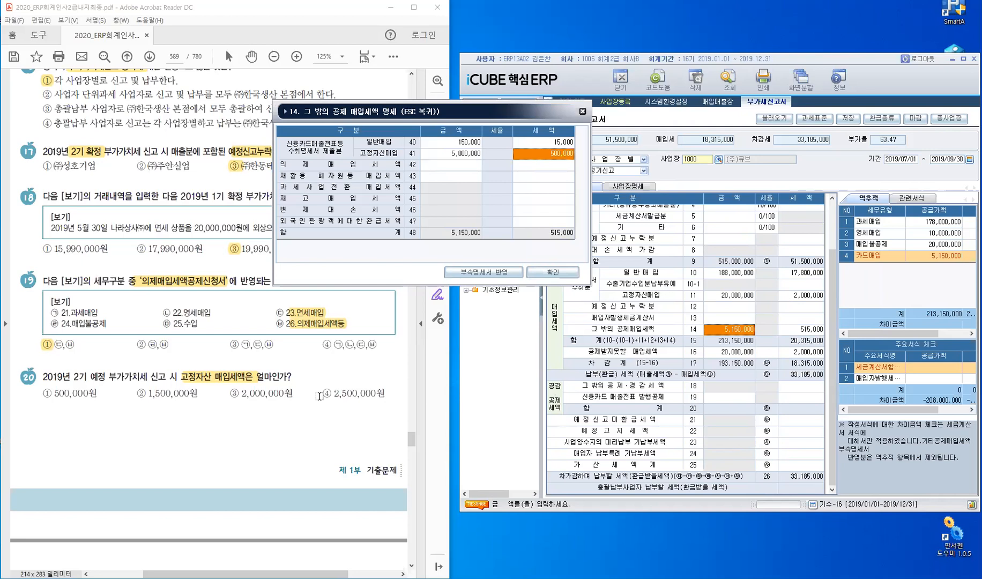
pyautogui.moveTo(324, 395)
pyautogui.mouseDown()
pyautogui.moveTo(354, 398)
pyautogui.moveTo(353, 406)
pyautogui.mouseUp()
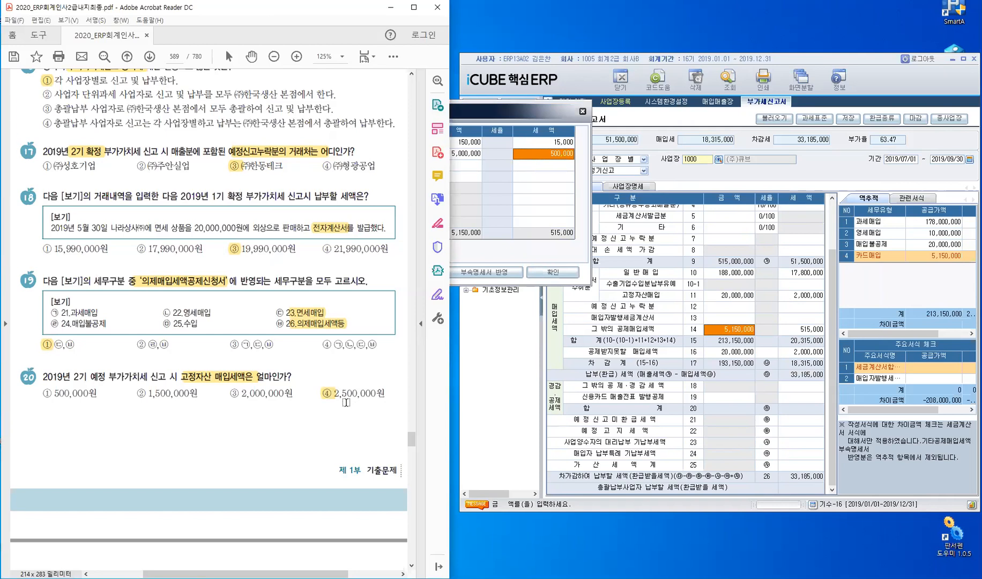
pyautogui.click(583, 114)
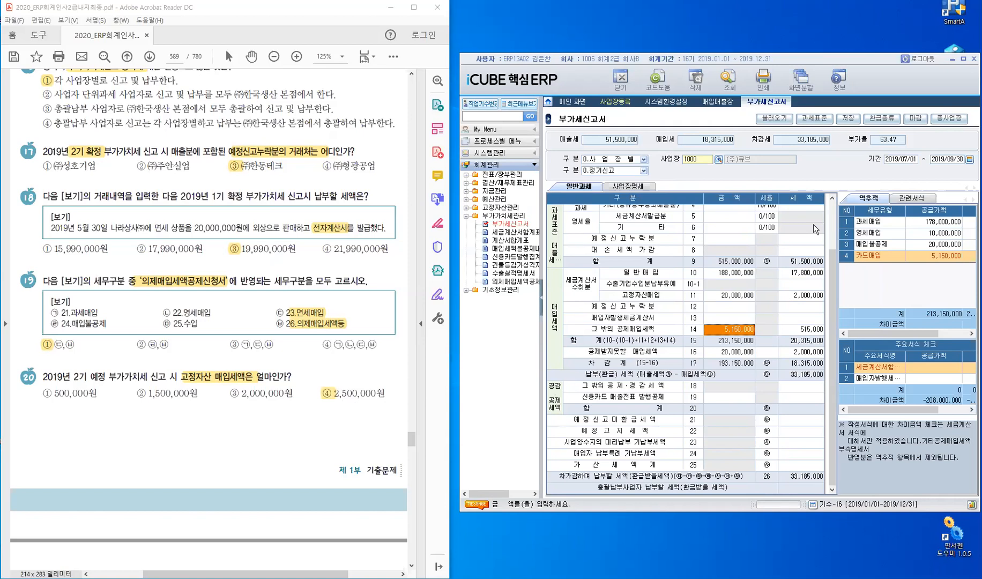
# Step: Switch to 매입매출장 by 신고서기준 and set 조회기간 to 2019/07/01–2019/09/30
pyautogui.click(467, 216)
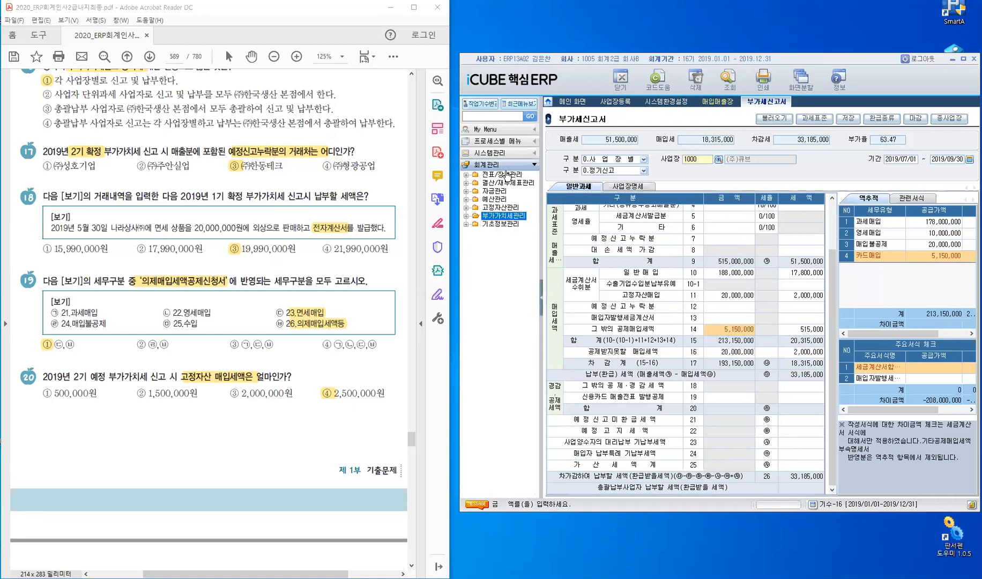
pyautogui.doubleClick(502, 175)
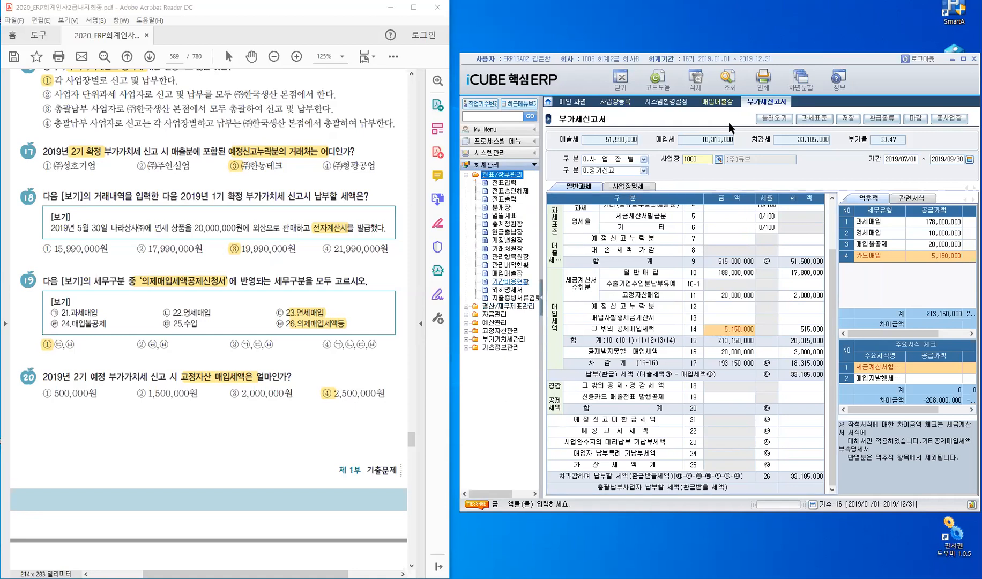
pyautogui.click(721, 101)
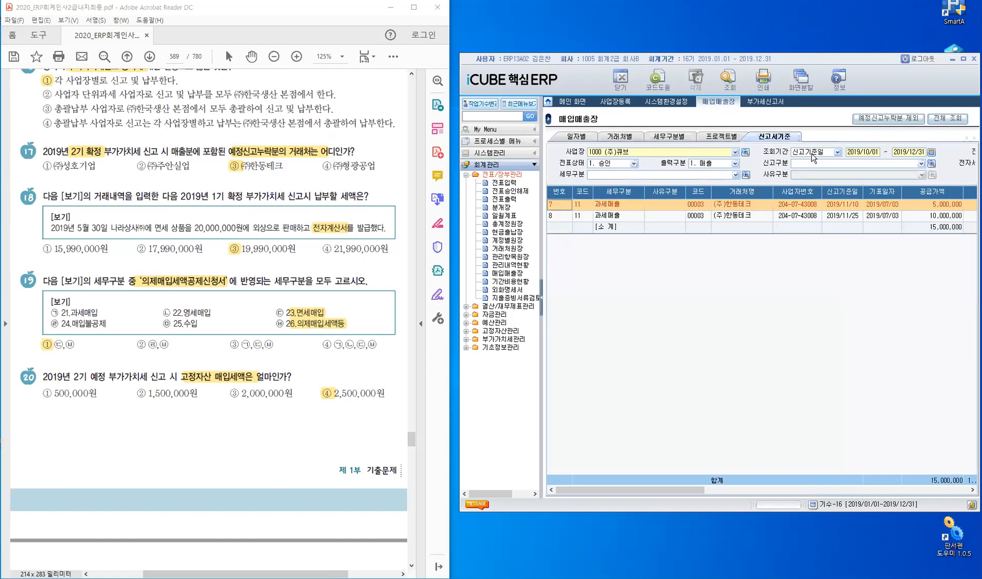
pyautogui.click(853, 152)
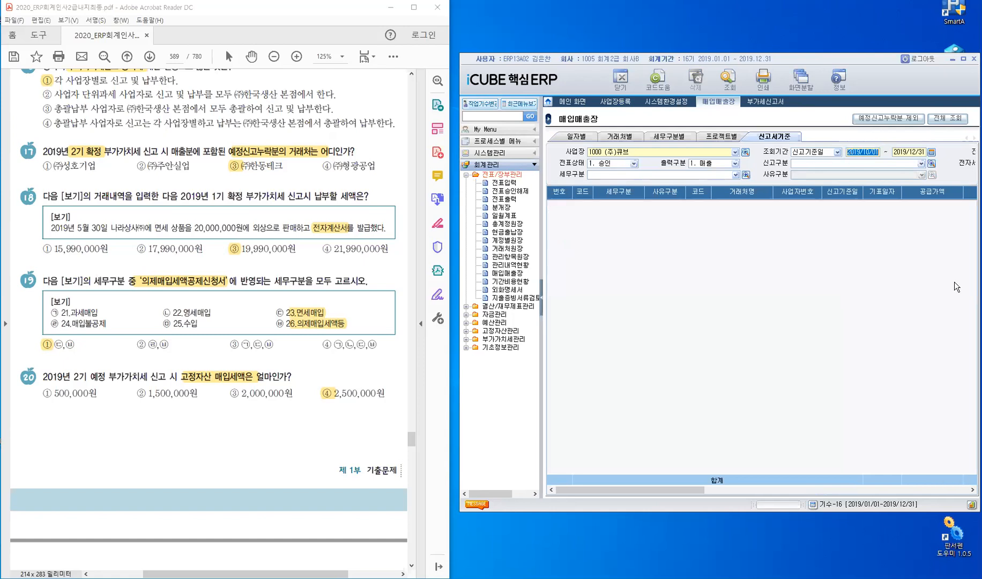
pyautogui.write('20')
pyautogui.write('19/')
pyautogui.write('0')
pyautogui.write('7/01 ~ 2')
pyautogui.write('019/09/30')
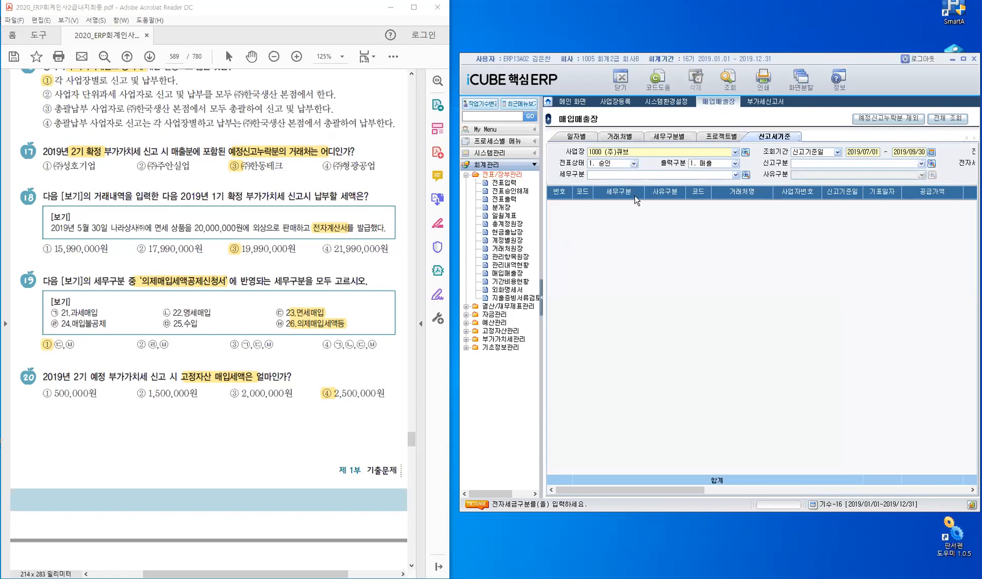
# Step: Set 출력구분 to 2. 매입 and 신고구분 to 고정자산매입, and run the ledger query
pyautogui.click(737, 164)
pyautogui.press('Return')
pyautogui.press('F2')
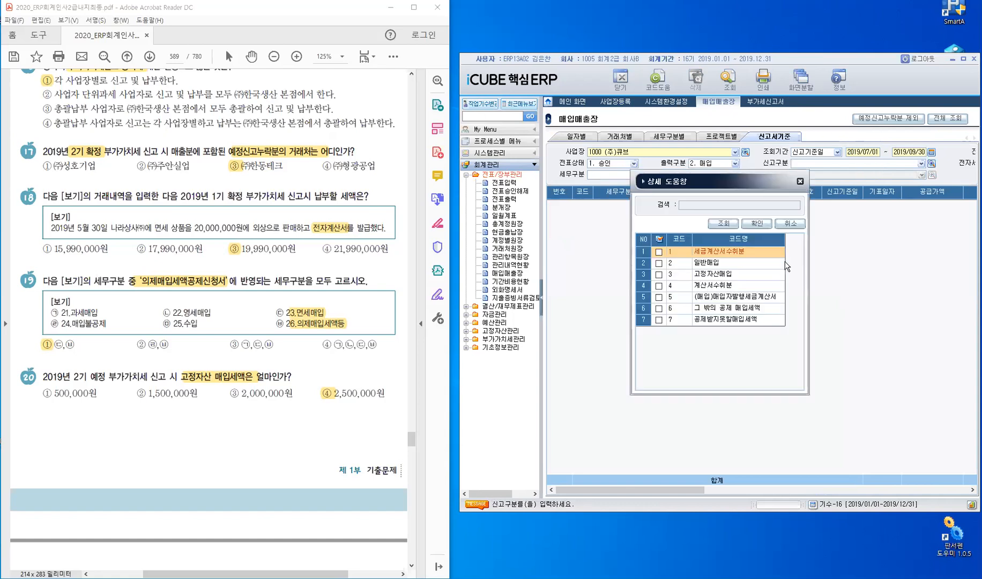
pyautogui.click(660, 275)
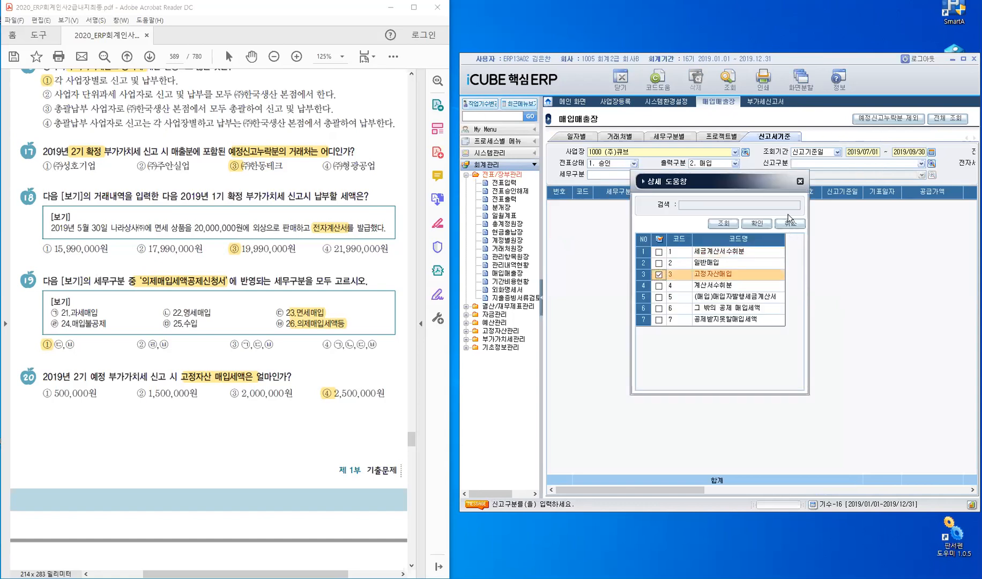
pyautogui.click(757, 224)
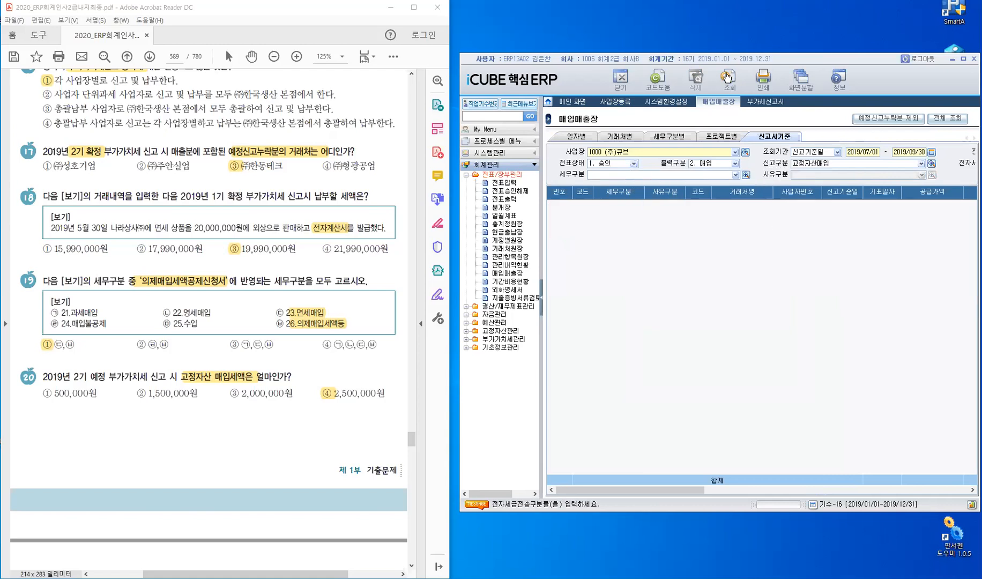
pyautogui.click(728, 80)
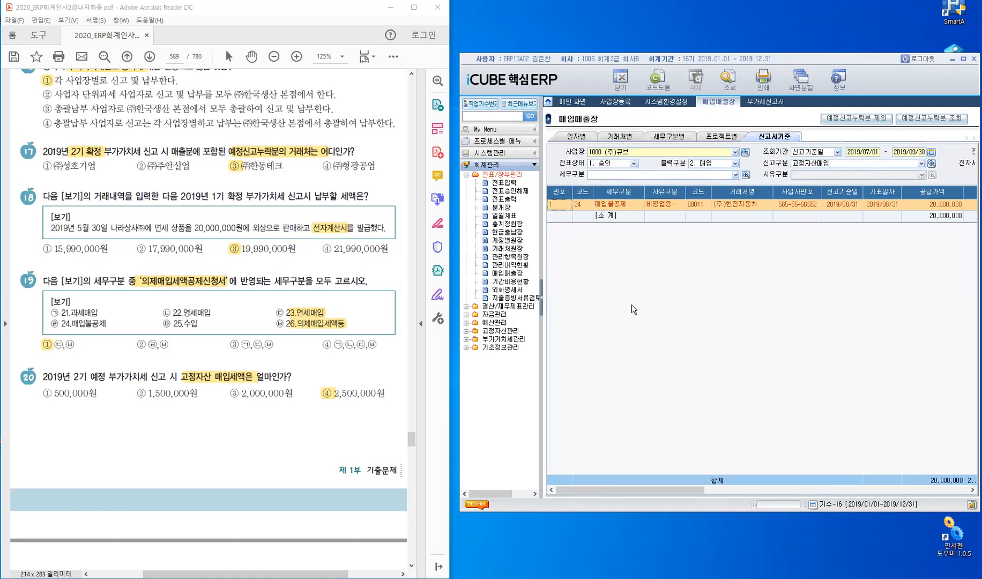
# Step: Hide the menu tree, rerun the 고정자산매입 query and examine the 고정자산매입액 and 고정자산세액 columns
pyautogui.click(541, 295)
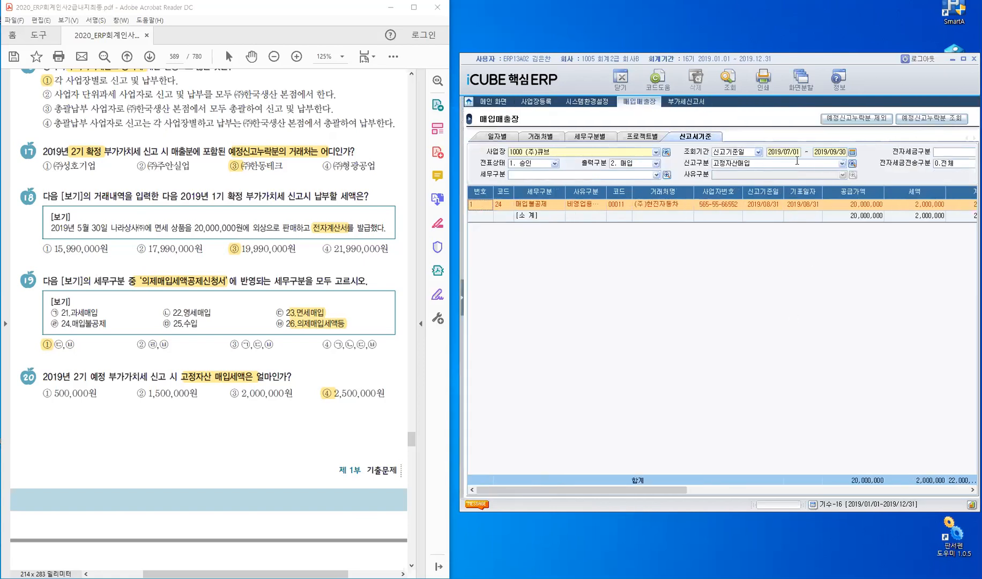
pyautogui.moveTo(747, 164); pyautogui.dragTo(698, 165)
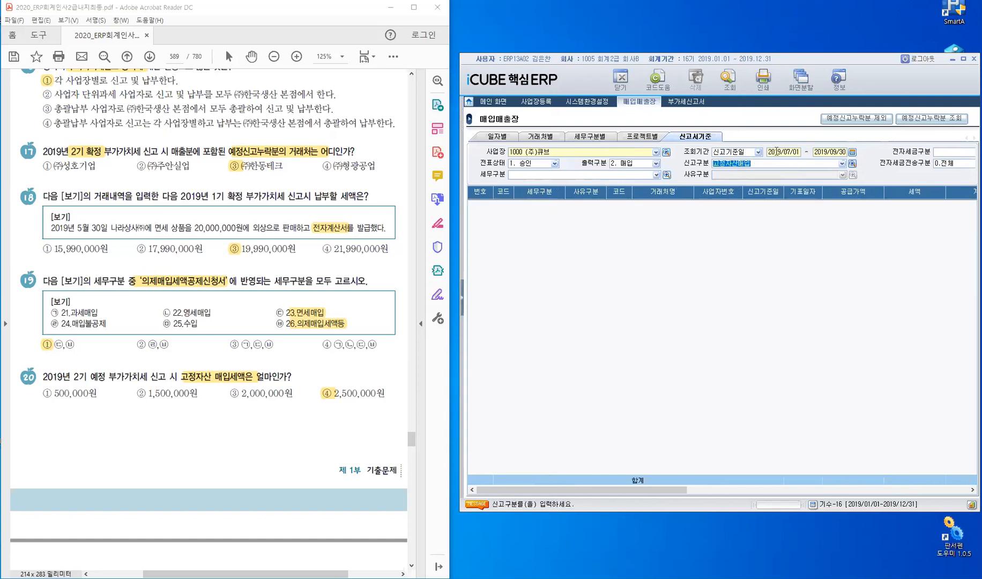
pyautogui.press('Return')
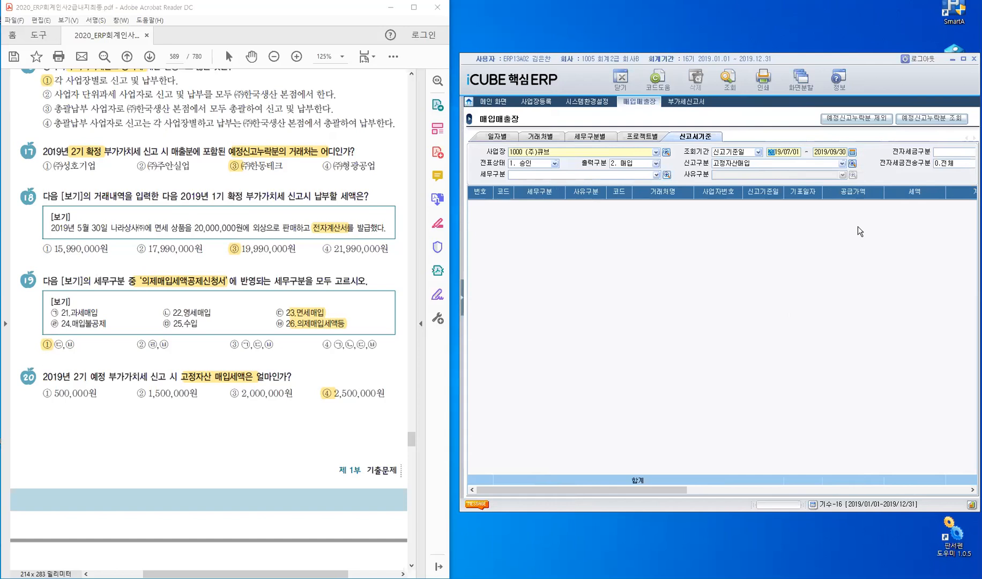
pyautogui.click(784, 164)
pyautogui.press('Return')
pyautogui.press('Return')
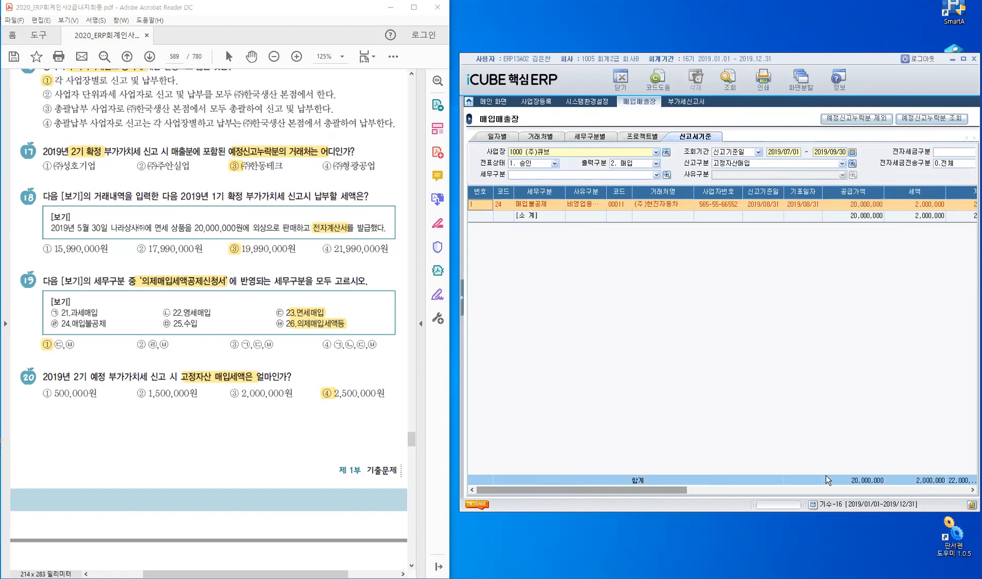
pyautogui.moveTo(826, 476); pyautogui.dragTo(583, 474)
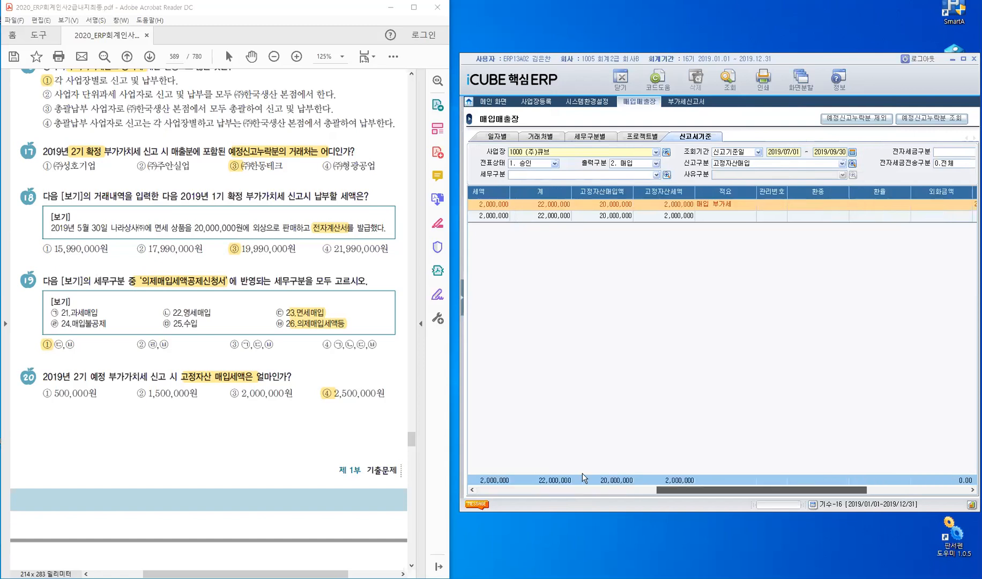
# Step: Close 매입매출장, restore the menu tree and reopen the ledger
pyautogui.click(625, 80)
pyautogui.click(624, 80)
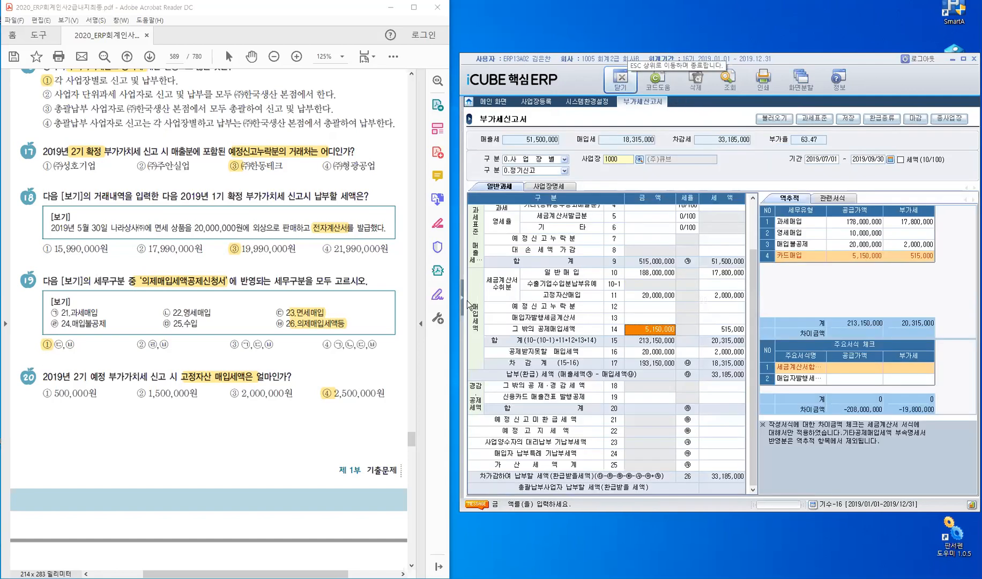
pyautogui.click(464, 299)
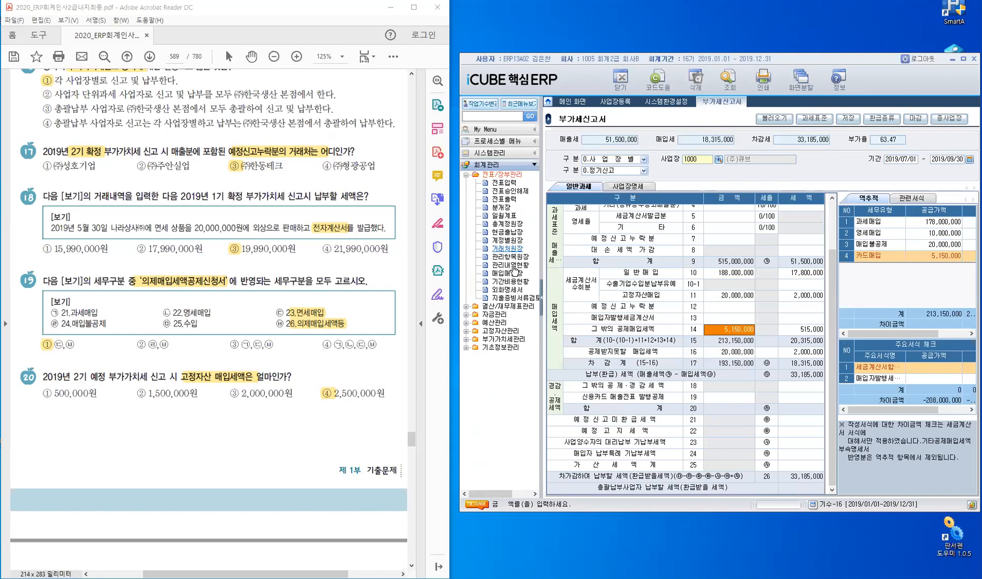
pyautogui.click(508, 273)
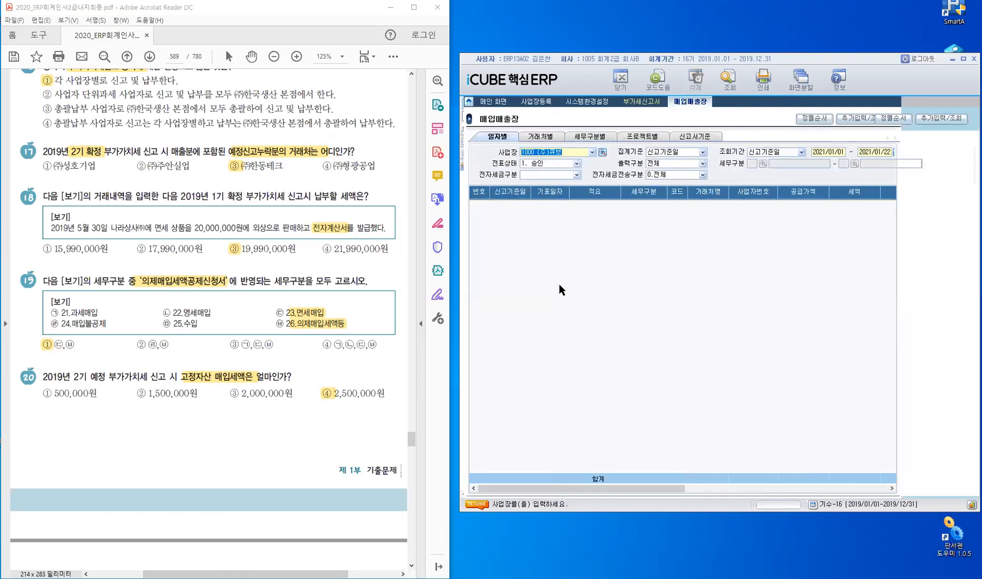
# Step: Set the 일자별 query period to 2019/07/01–2019/09/30 and 출력구분 to 2. 매입
pyautogui.press('Return')
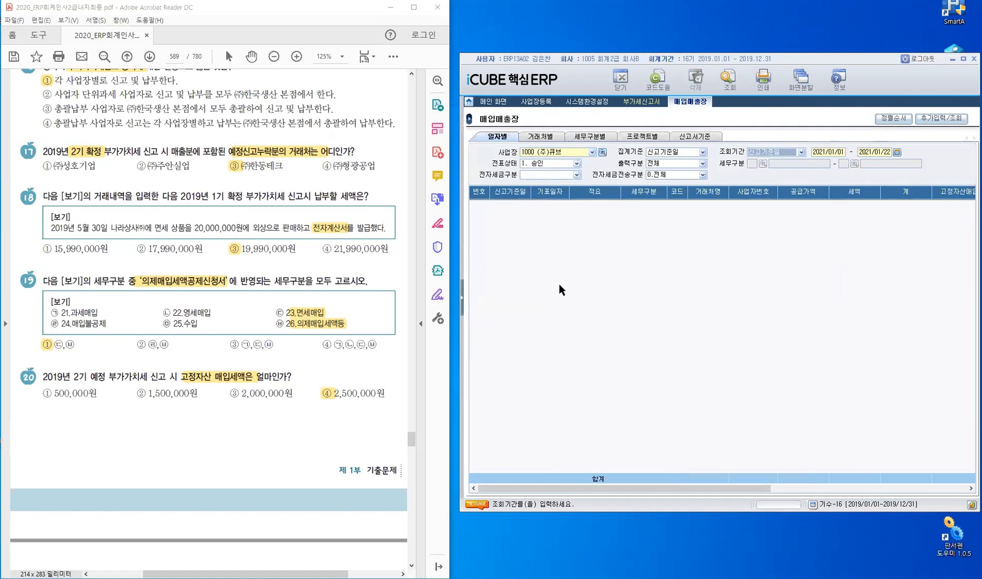
pyautogui.press('Return')
pyautogui.write('2019/')
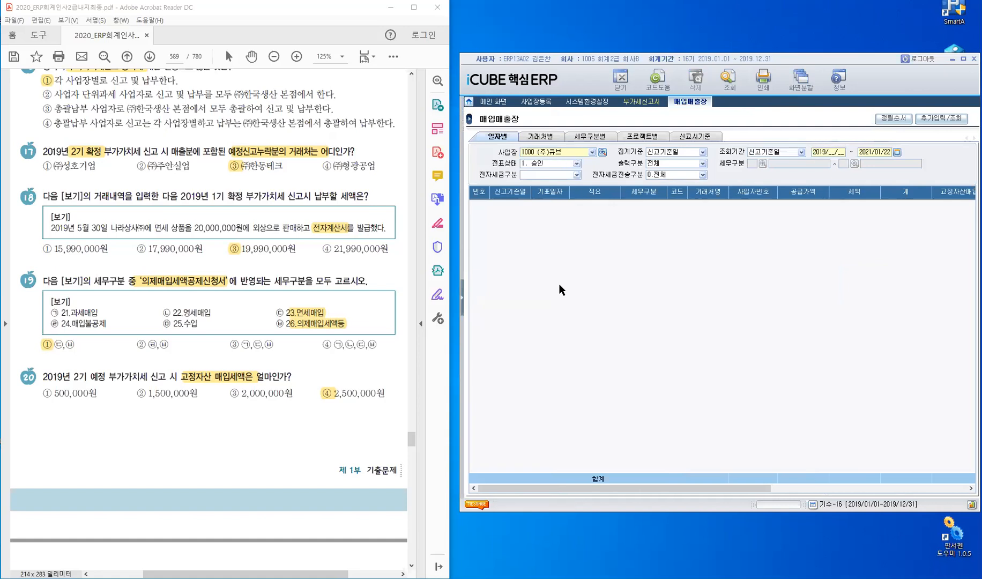
pyautogui.write('07/01')
pyautogui.press('Return')
pyautogui.write('2019/09/30')
pyautogui.press('Return')
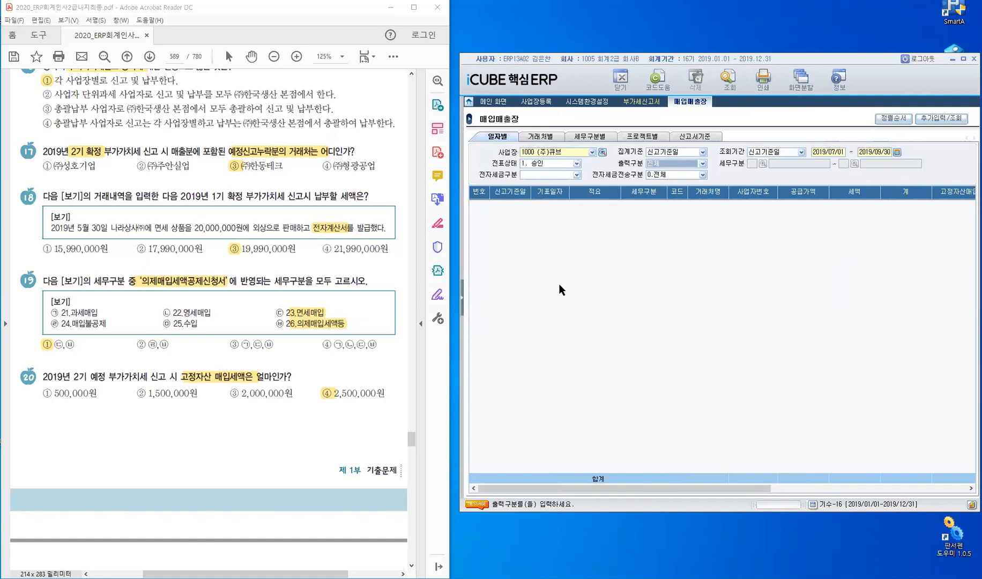
pyautogui.press('Down')
pyautogui.press('Down')
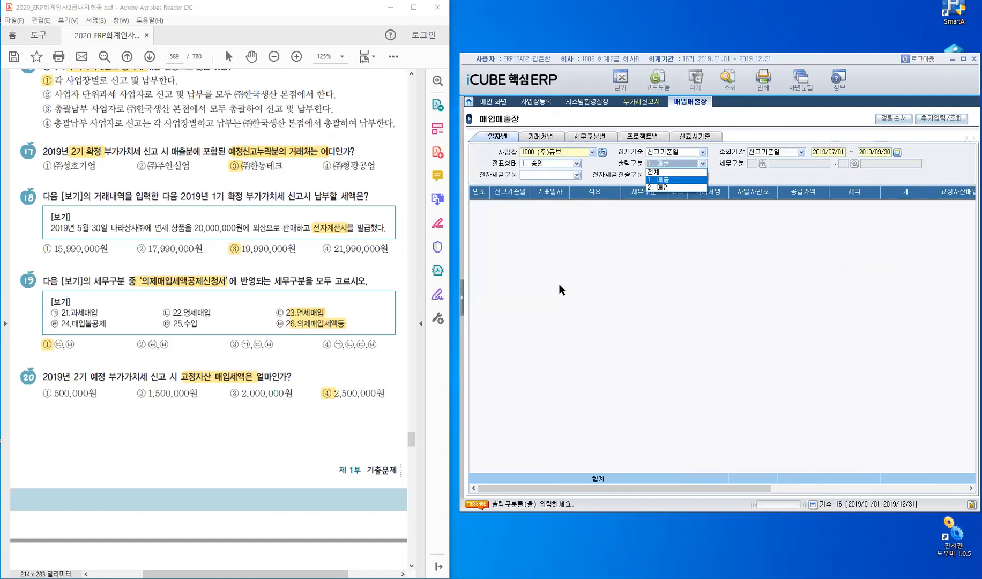
pyautogui.press('Down')
pyautogui.press('Return')
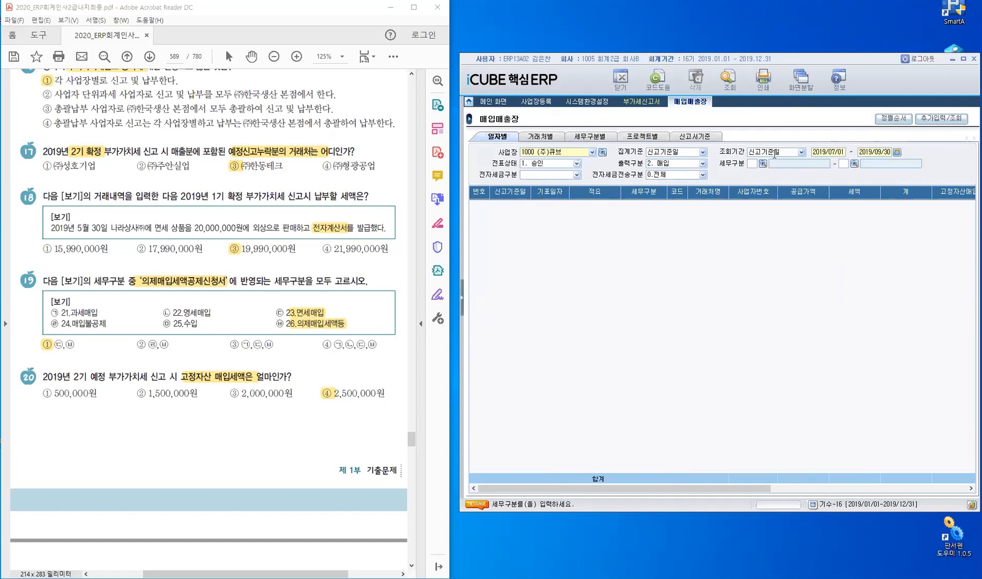
# Step: Switch the reopened ledger to 신고서기준 with 조회기간 2019/07/01–2019/09/30
pyautogui.click(696, 136)
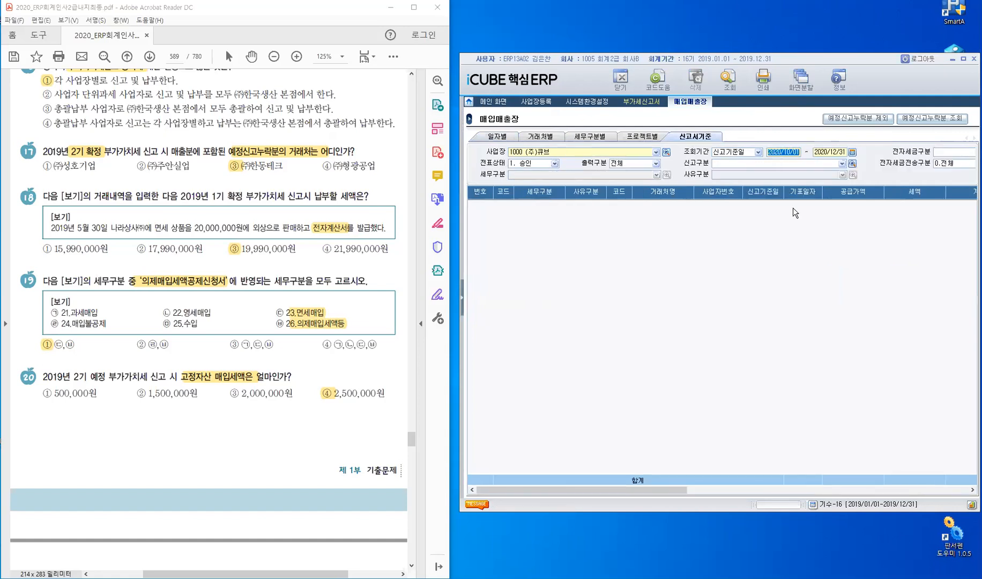
pyautogui.write('20')
pyautogui.write('19/07/')
pyautogui.write('01 ~ 20')
pyautogui.write('19/')
pyautogui.write('09/3')
pyautogui.write('0')
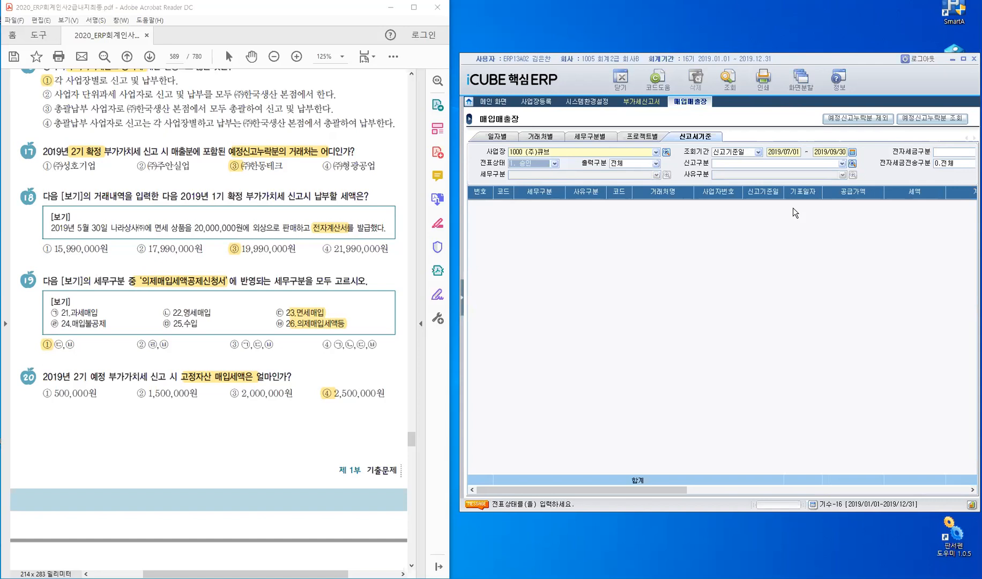
# Step: Query 출력구분 2. 매입 with 신고구분 left blank, and examine 고정자산매입액 and 고정자산세액 for all purchases
pyautogui.press('Return')
pyautogui.press('Down')
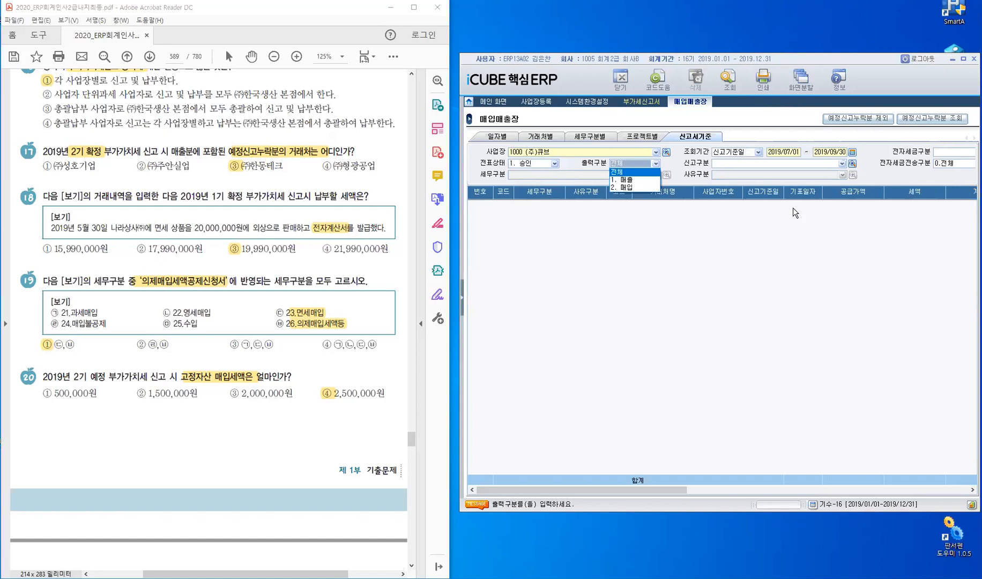
pyautogui.press('2')
pyautogui.press('Return')
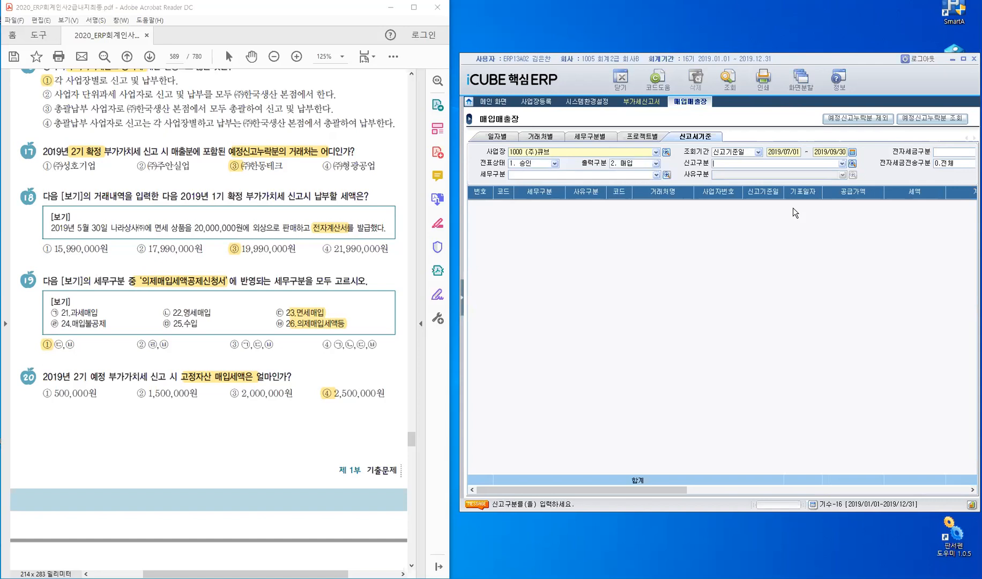
pyautogui.press('Return')
pyautogui.press('Return')
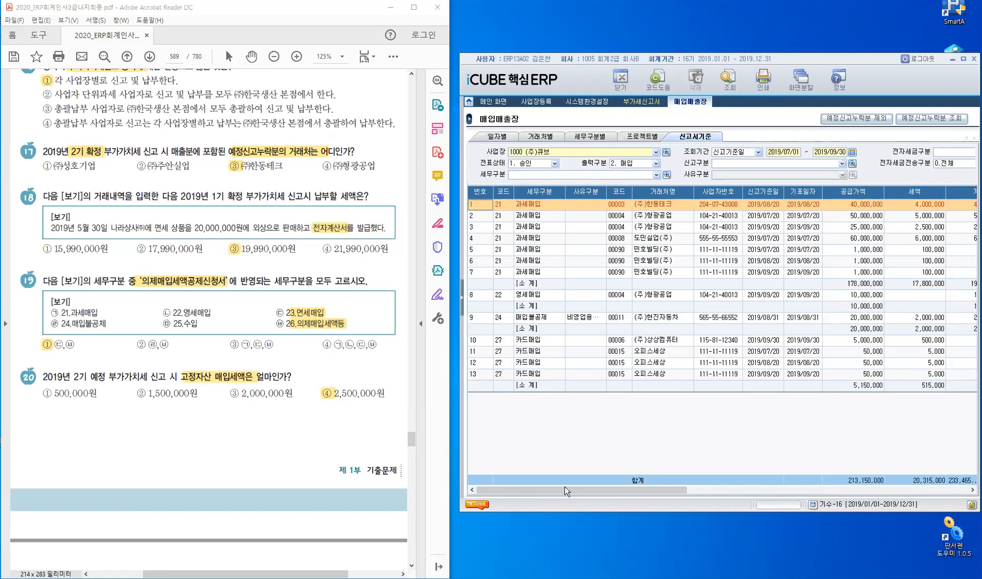
pyautogui.moveTo(566, 490); pyautogui.dragTo(753, 481)
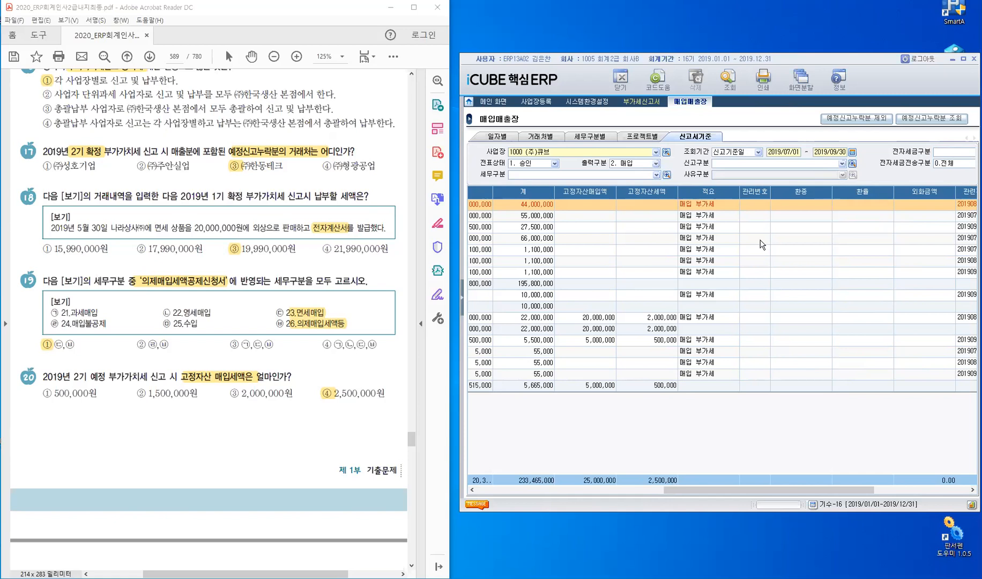
# Step: Close all open screens at once, saving the modified 부가세신고서 data
pyautogui.rightClick(702, 109)
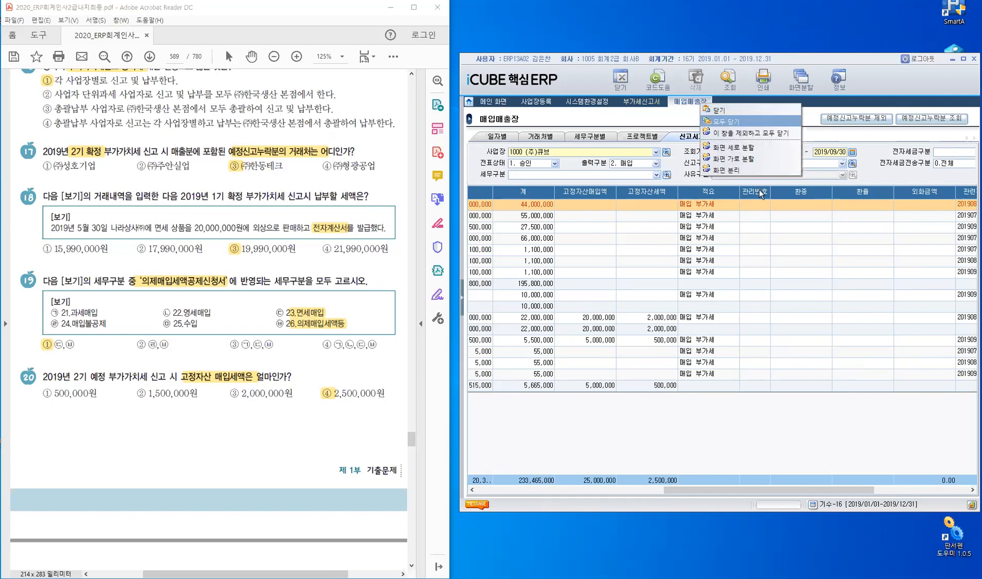
pyautogui.press('Return')
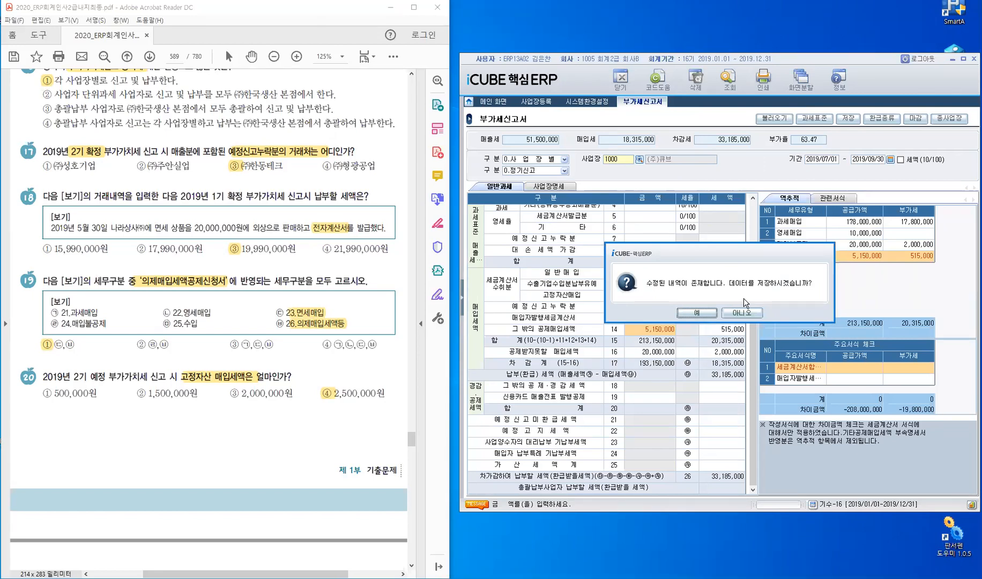
pyautogui.click(697, 313)
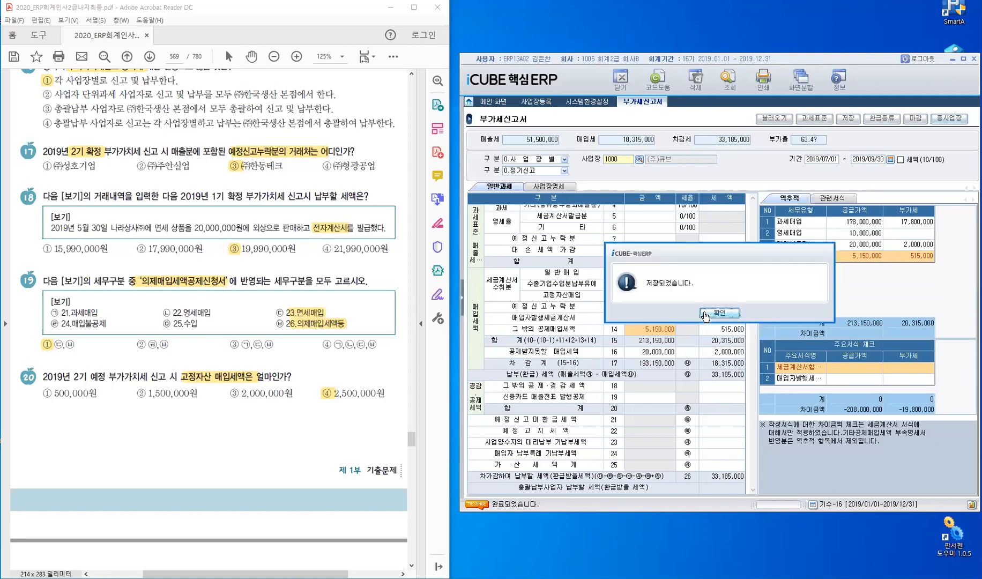
pyautogui.click(713, 314)
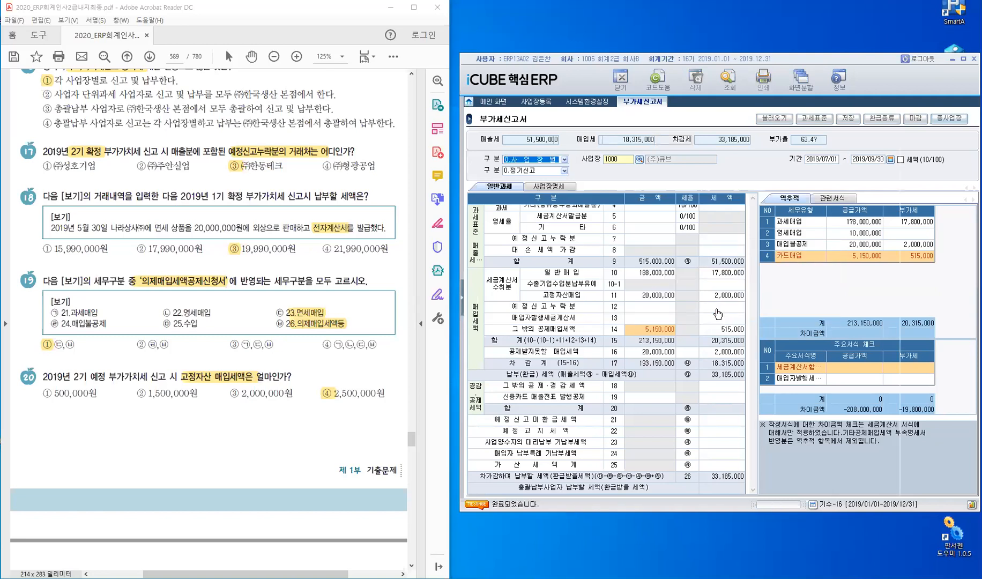
pyautogui.press('Escape')
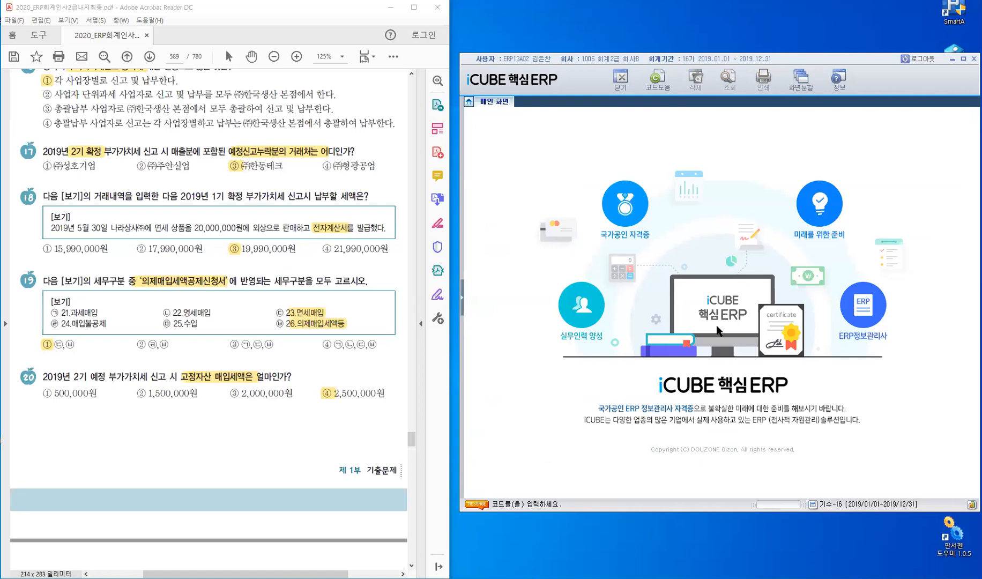
# Step: Restore the menu tree, collapse 전표/장부관리, and look through the 자금관리 entries before collapsing that folder too
pyautogui.click(466, 305)
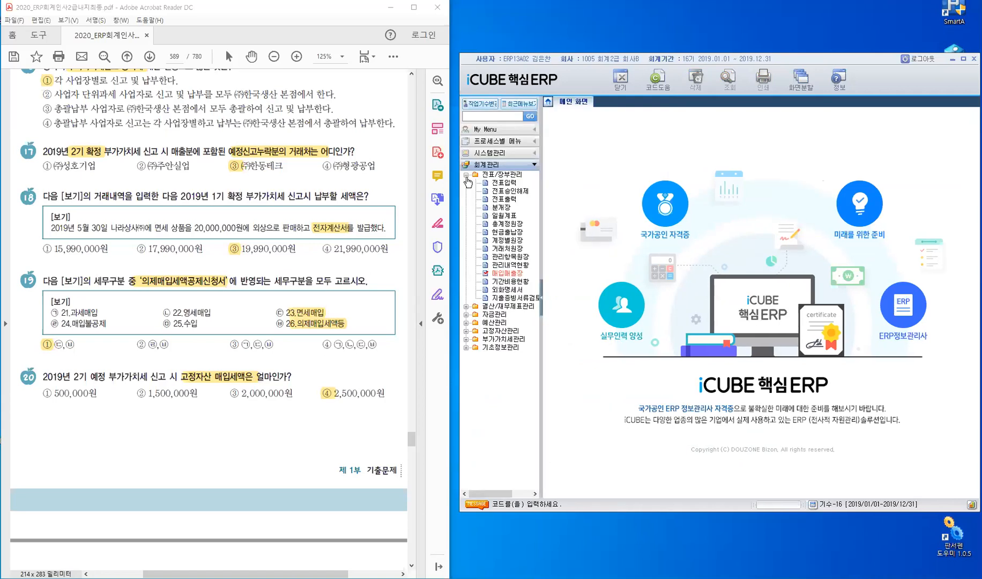
pyautogui.click(467, 176)
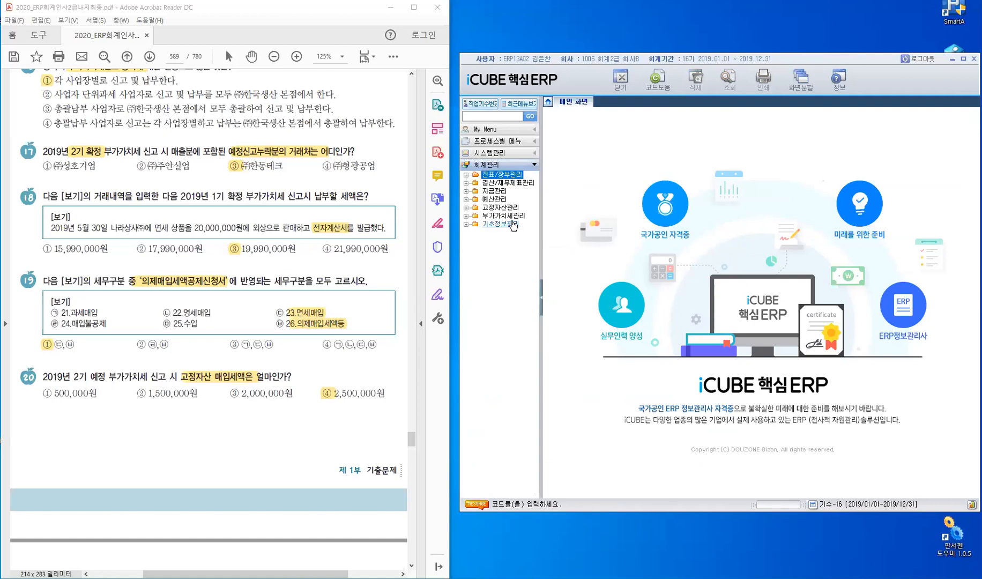
pyautogui.click(500, 192)
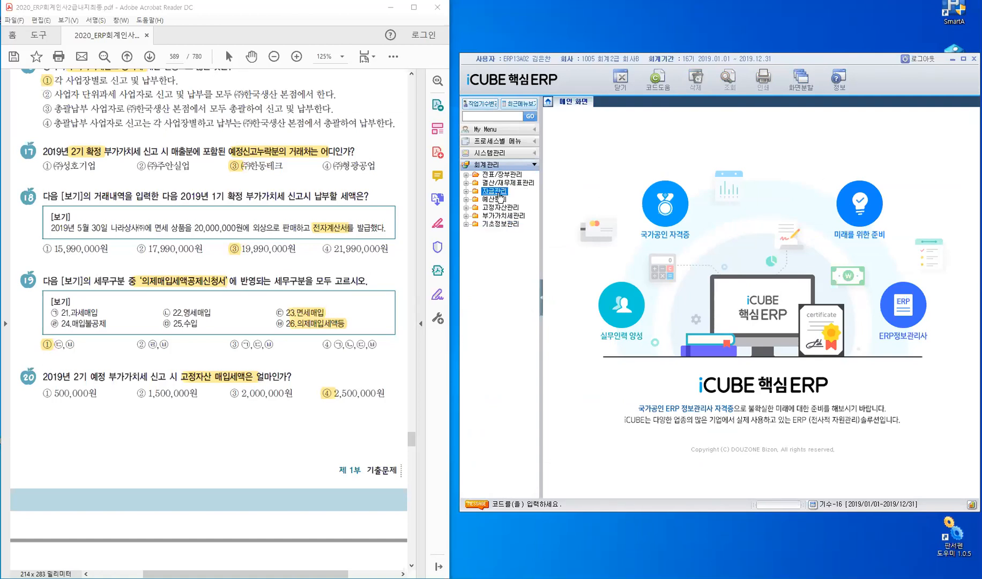
pyautogui.click(501, 195)
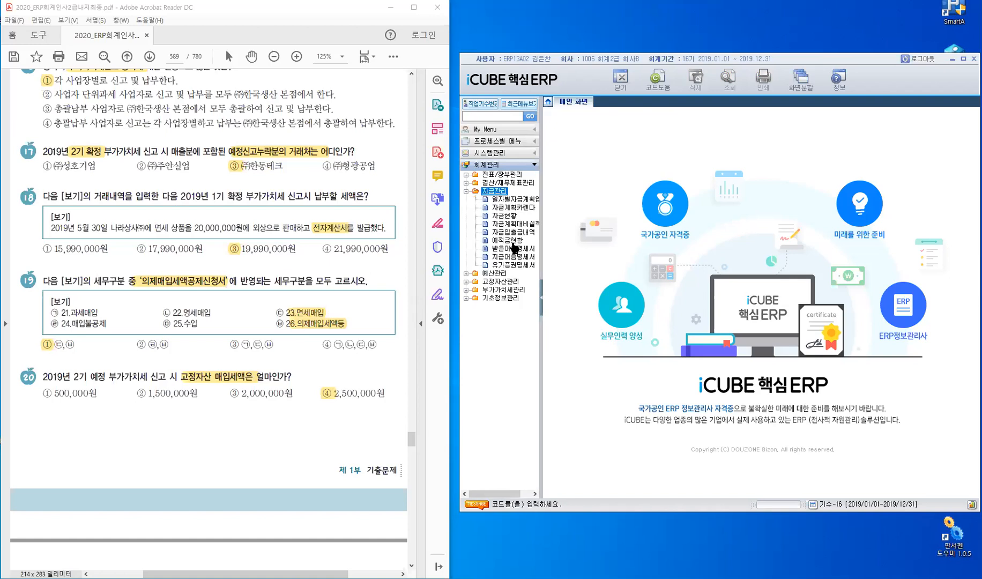
pyautogui.click(517, 201)
pyautogui.click(466, 192)
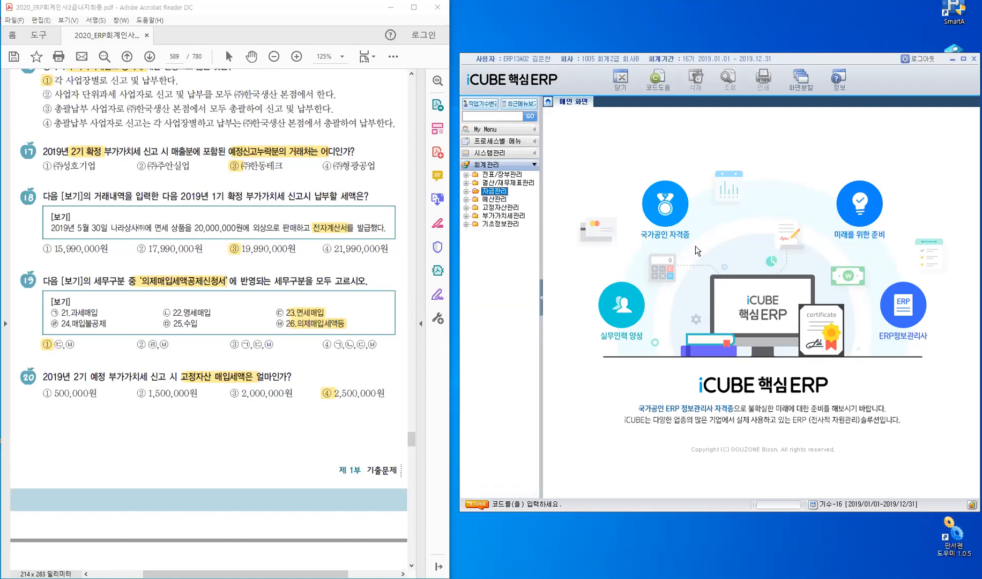